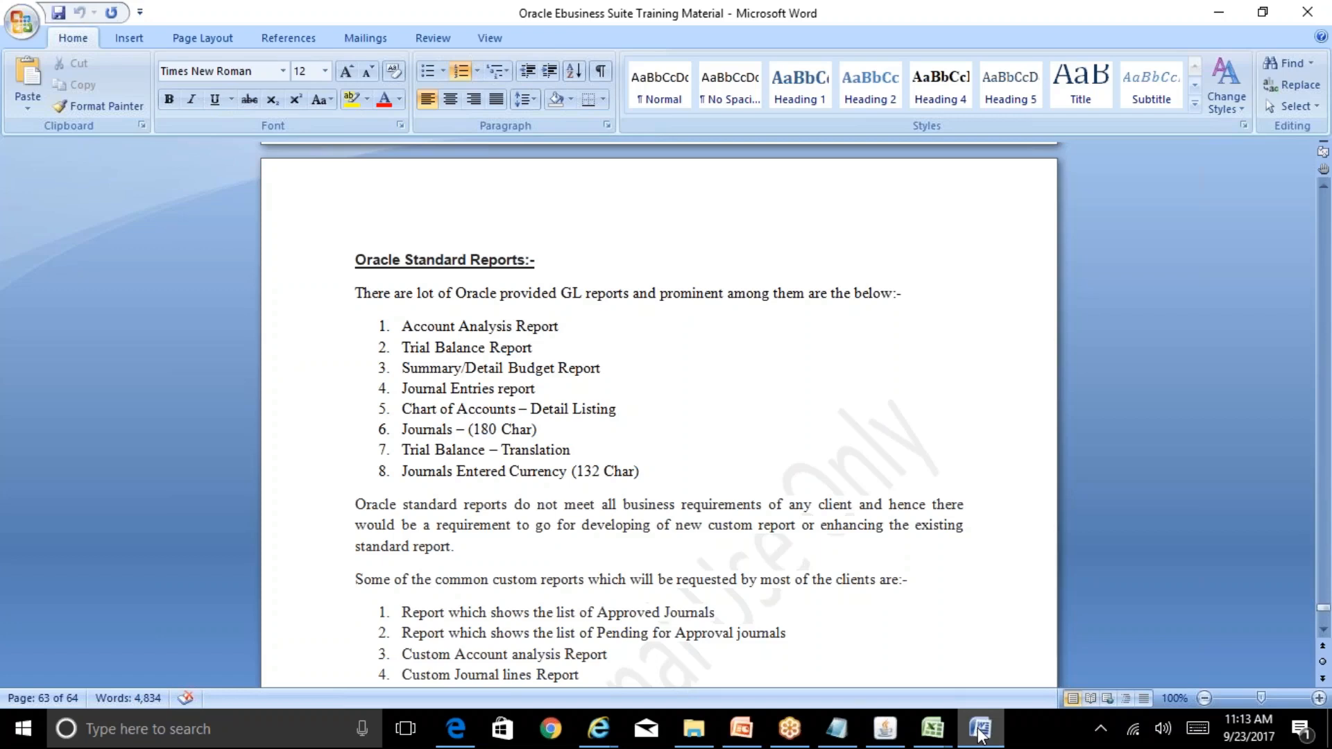
Switch to Oracle Applications, close the old requests list and start submitting a new request.
{"action": "left_click", "coordinate": [885, 728]}
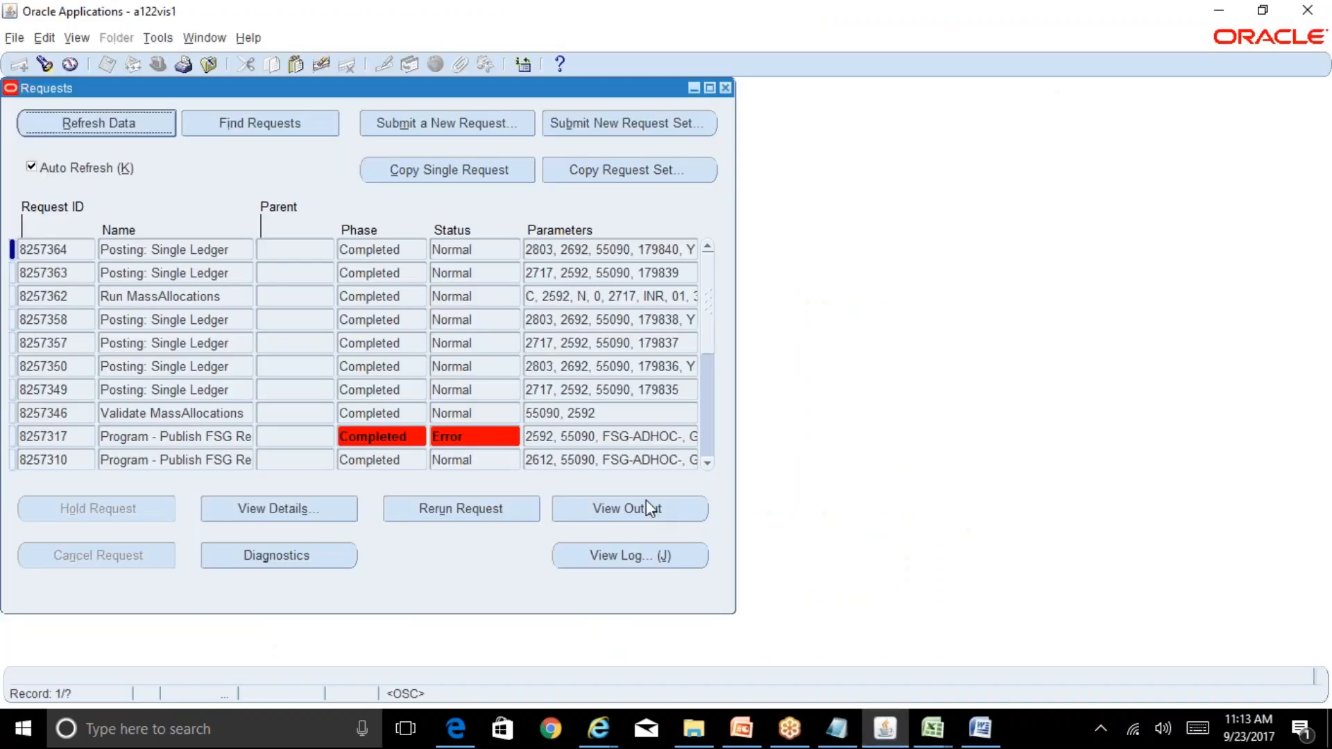
{"action": "left_click", "coordinate": [725, 88]}
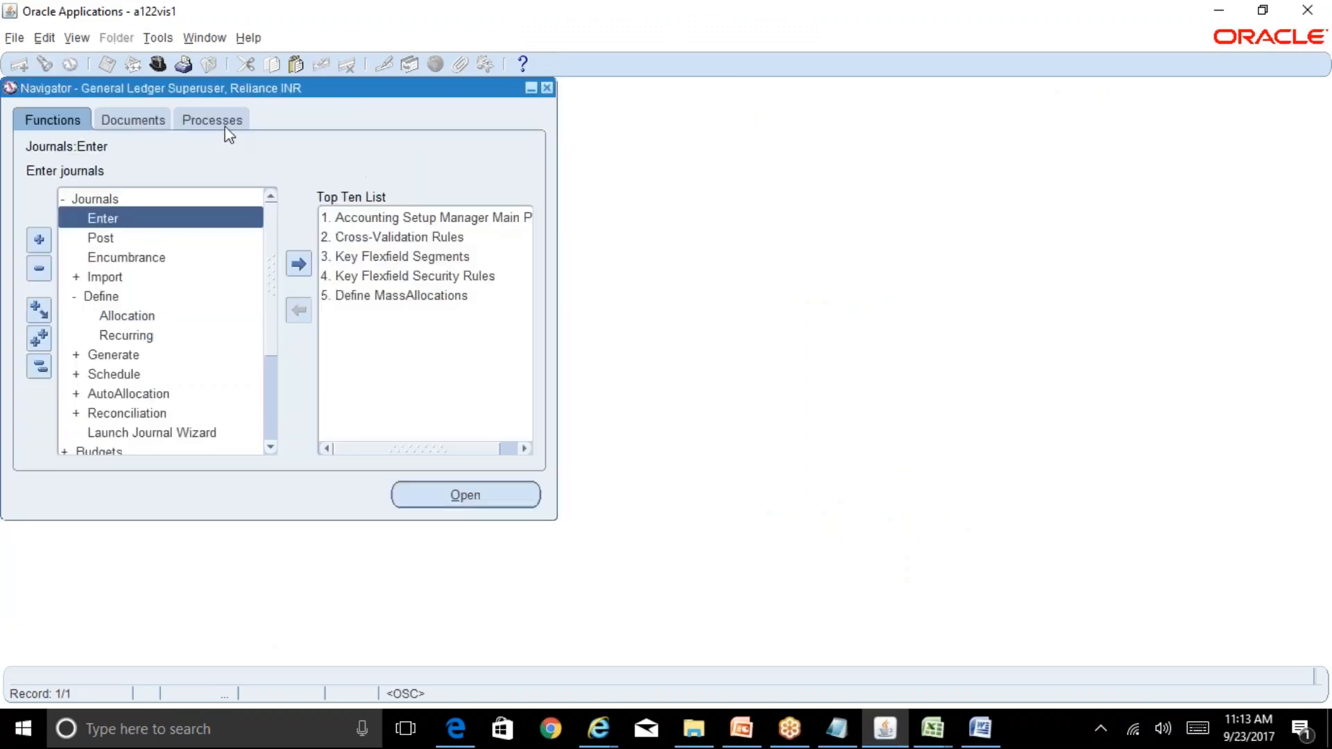
{"action": "left_click", "coordinate": [78, 38]}
{"action": "left_click", "coordinate": [138, 286]}
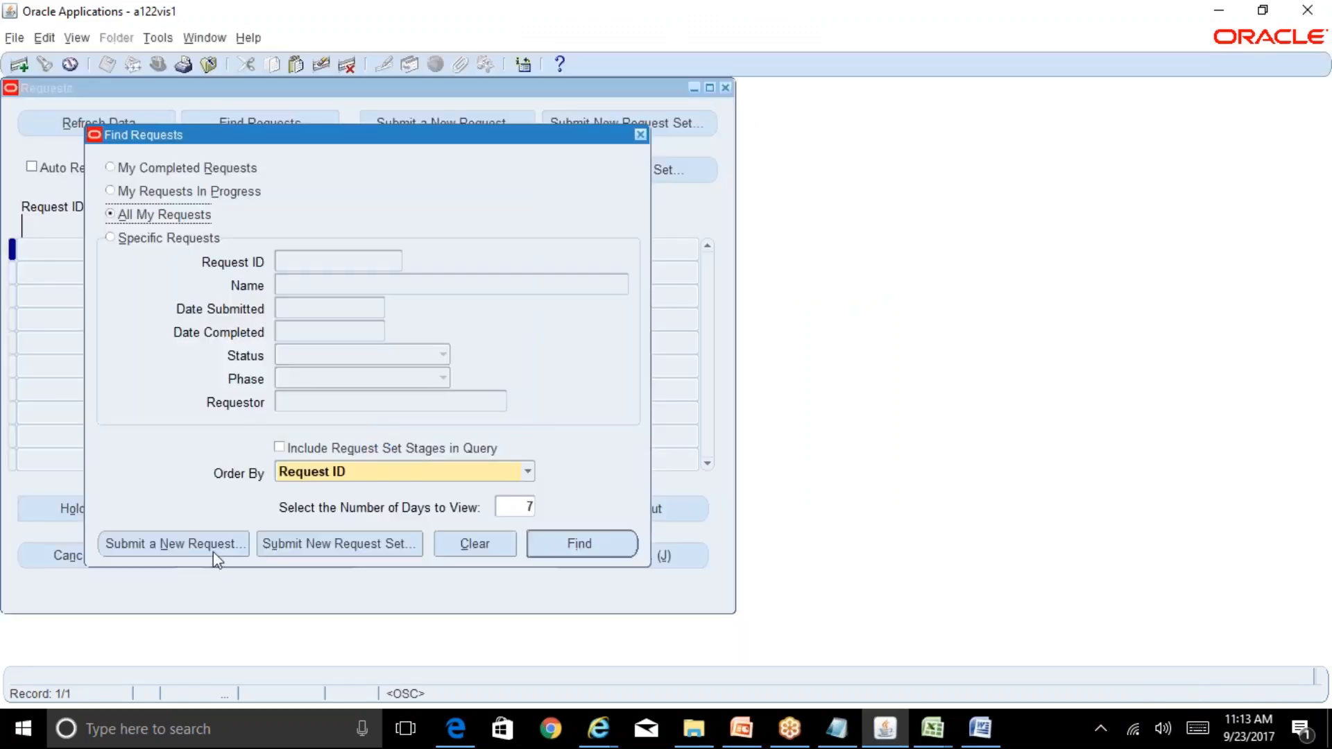
{"action": "left_click", "coordinate": [211, 547]}
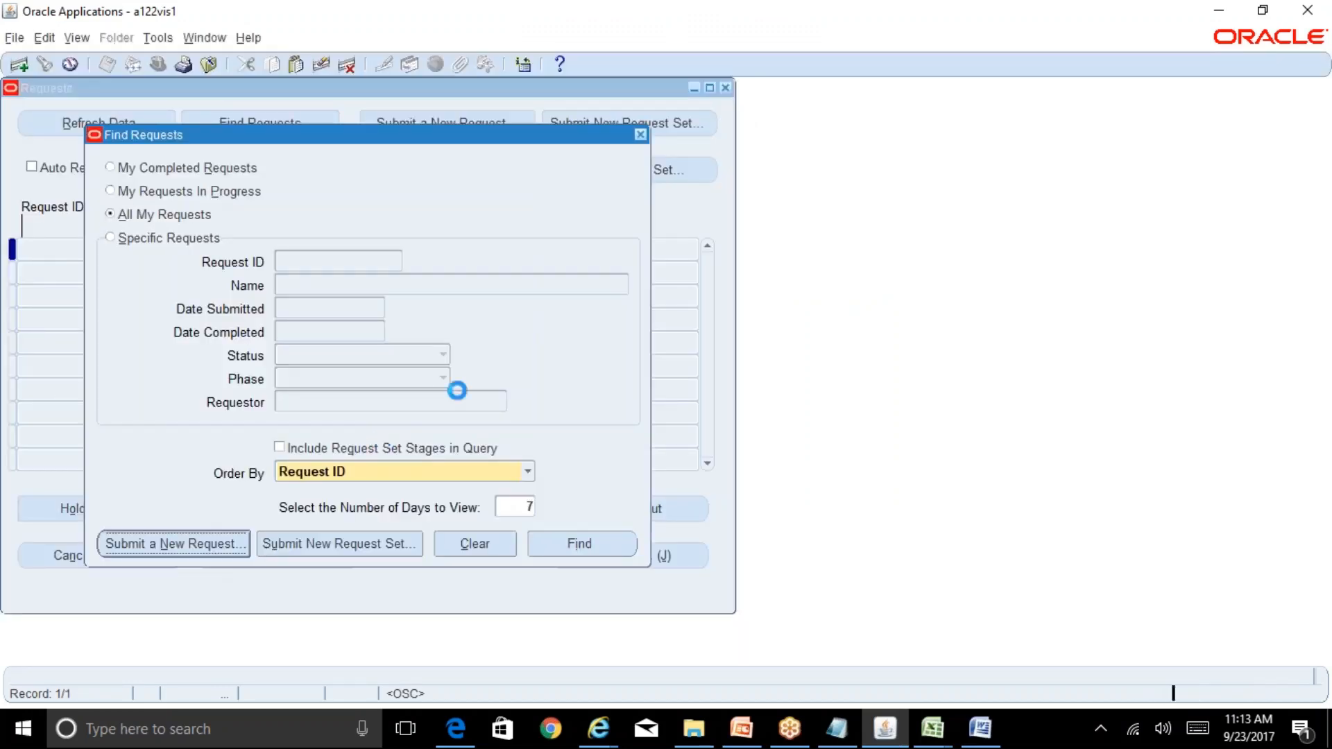
Browse the list of available reports, searching for names starting with "tr" and with "journals -".
{"action": "left_click", "coordinate": [683, 196]}
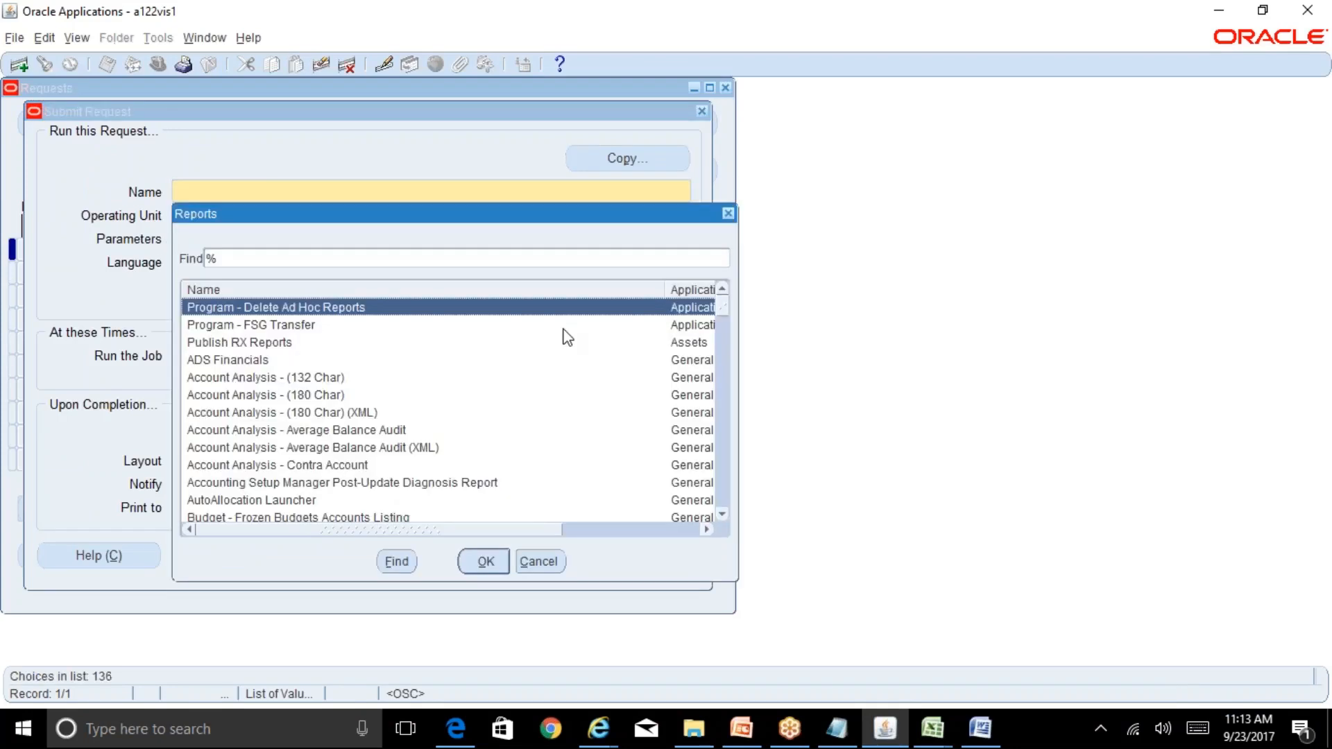
{"action": "mouse_move", "coordinate": [723, 309]}
{"action": "left_mouse_down"}
{"action": "mouse_move", "coordinate": [722, 324]}
{"action": "mouse_move", "coordinate": [723, 303]}
{"action": "left_mouse_up"}
{"action": "type", "text": "tr"}
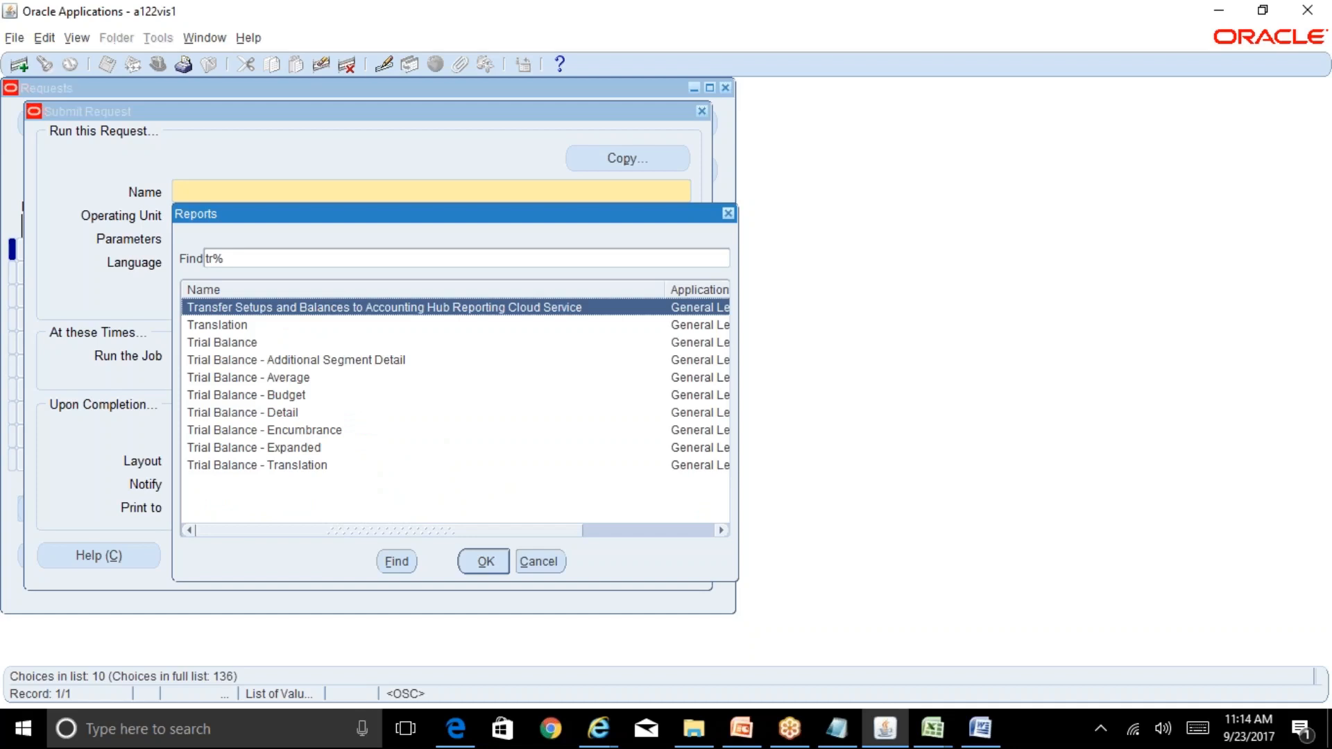
{"action": "key", "text": "BackSpace"}
{"action": "key", "text": "BackSpace"}
{"action": "type", "text": "journals -"}
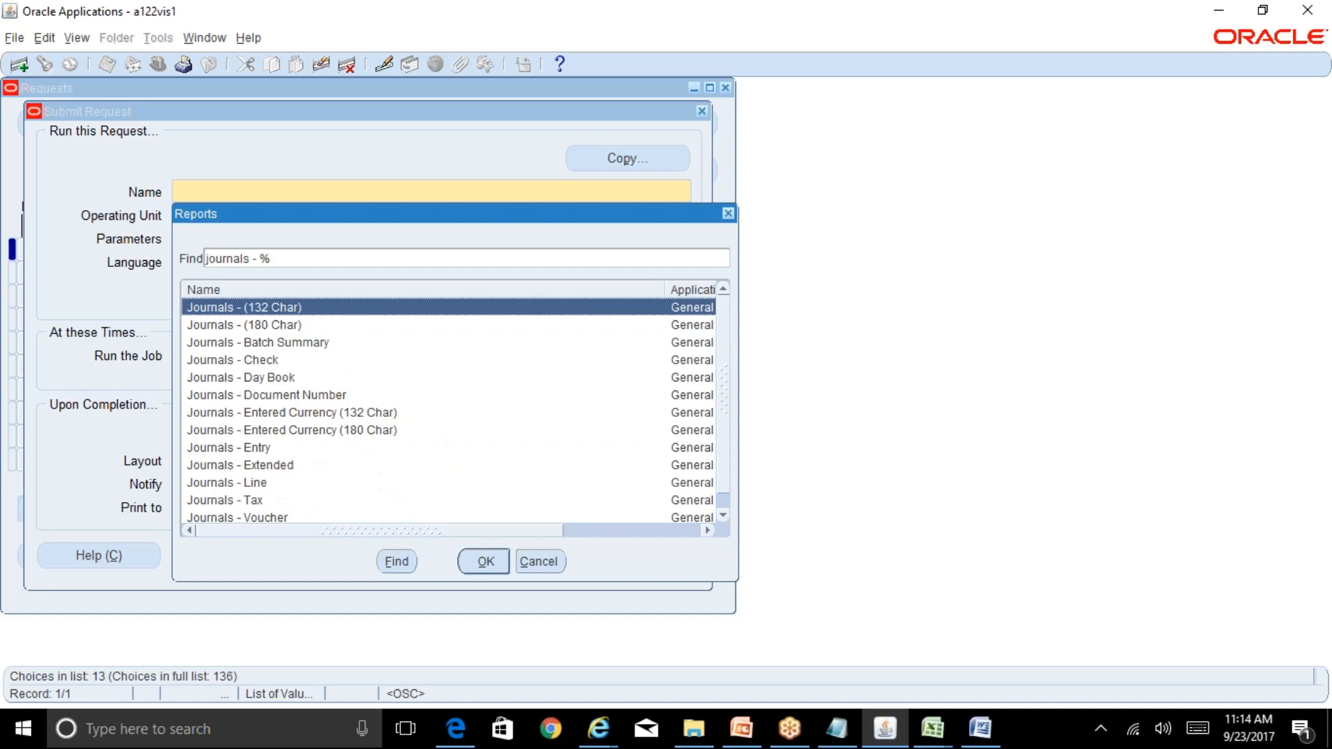
{"action": "left_click", "coordinate": [538, 562]}
Look up report names matching "Account%" and choose Account Analysis - (132 Char) for the request.
{"action": "type", "text": "Account%"}
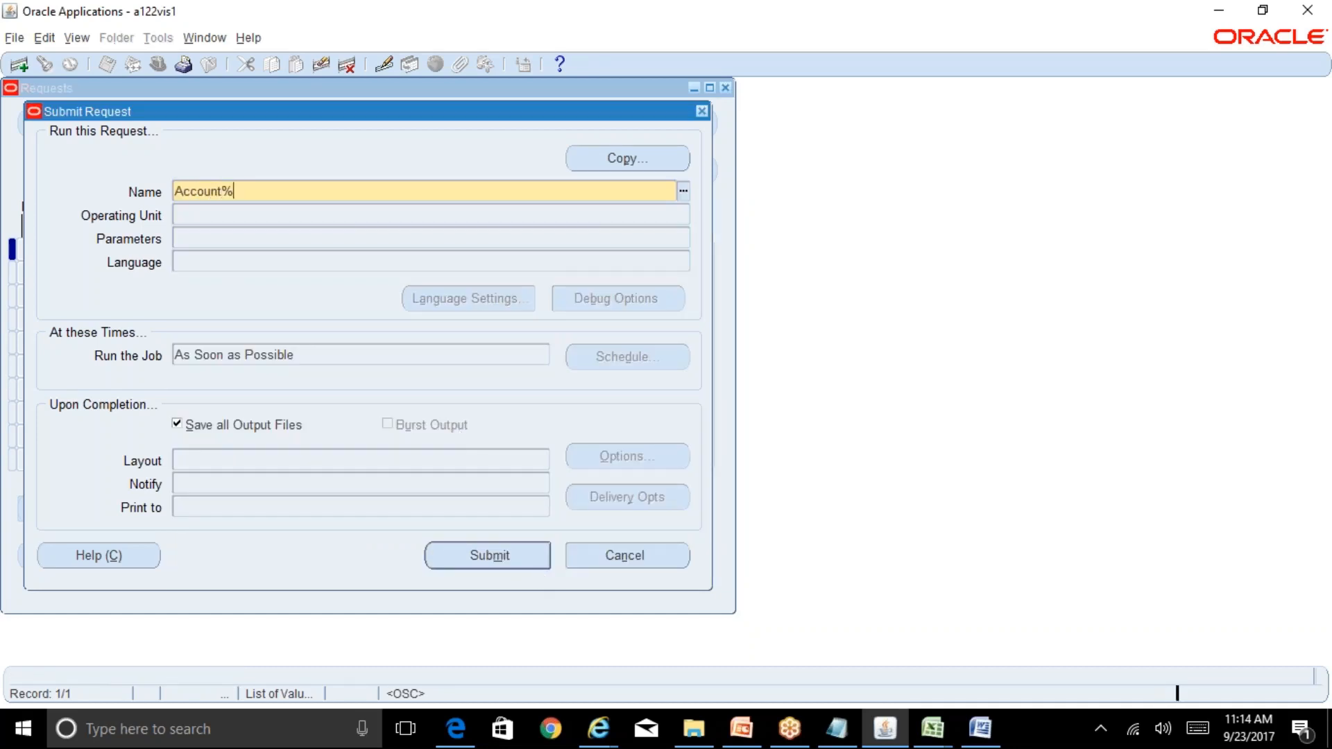
{"action": "key", "text": "Tab"}
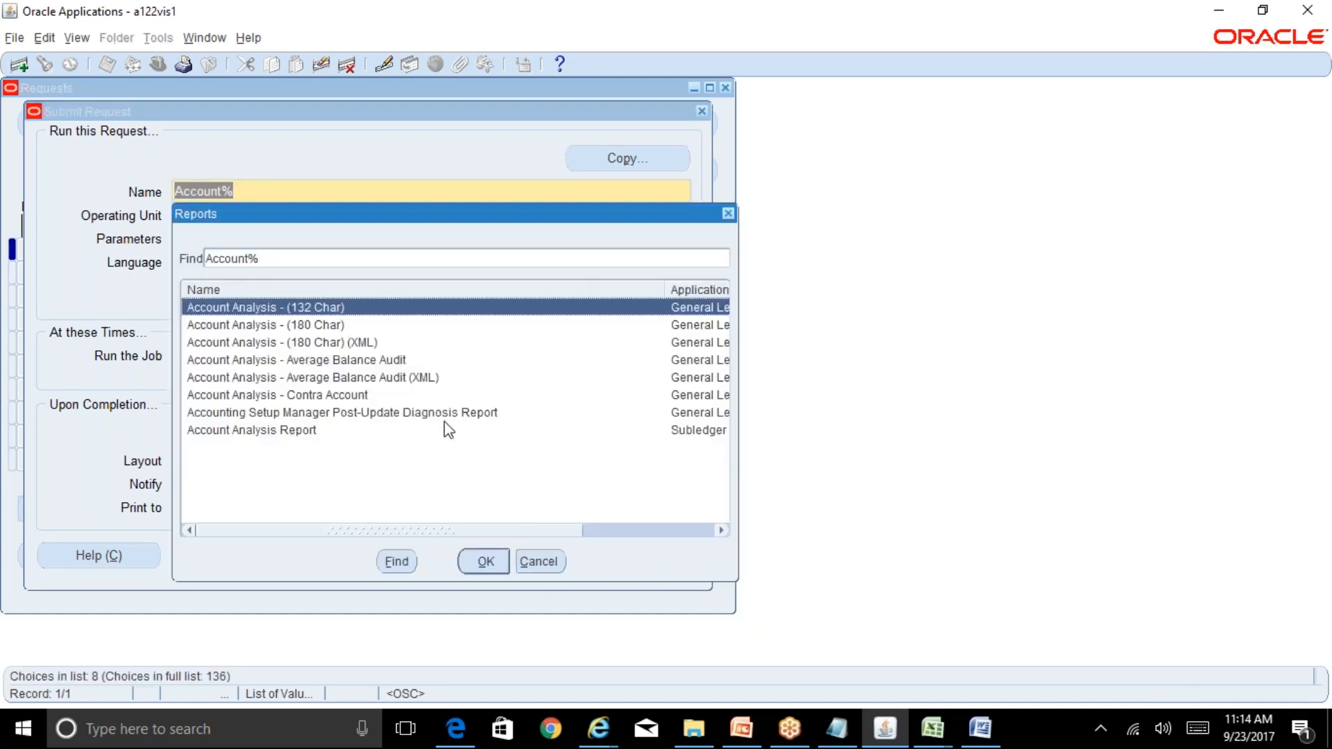
{"action": "double_click", "coordinate": [333, 303]}
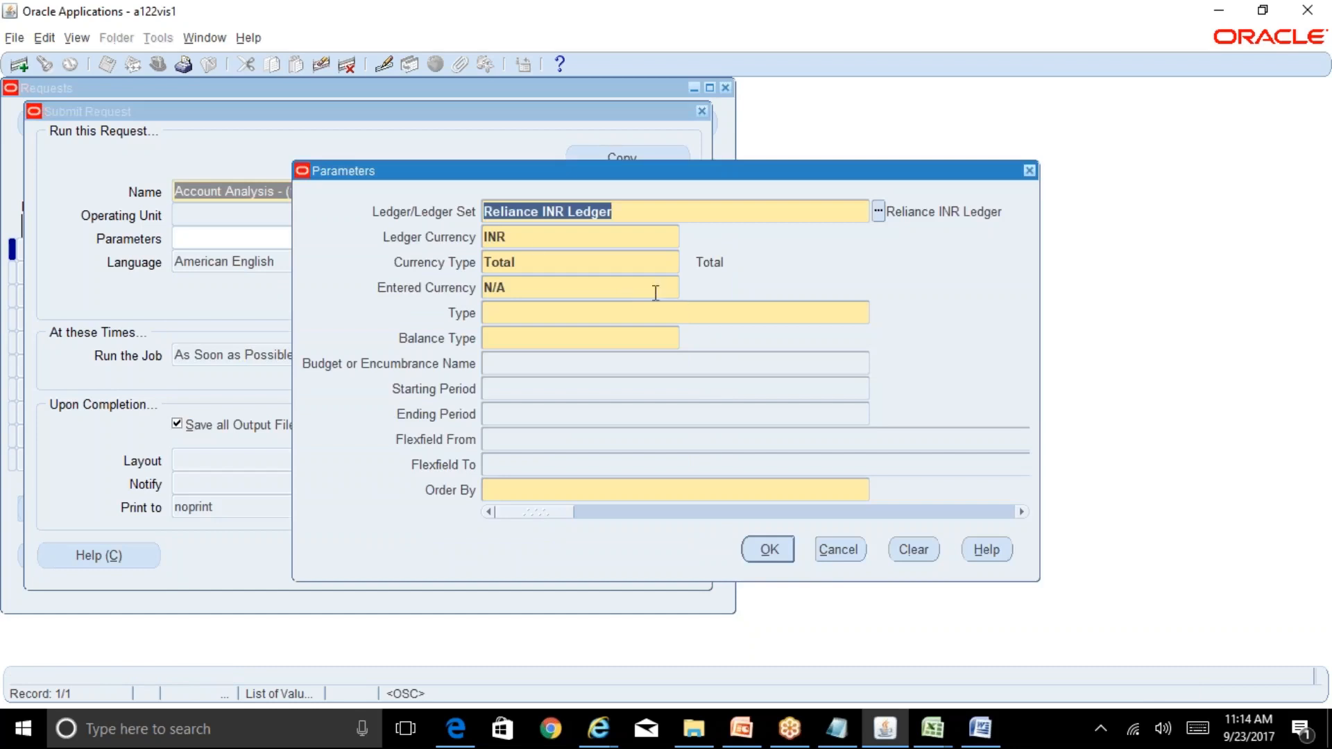
Set the report's Type parameter to Entry Item and its Balance Type to A (Actual).
{"action": "left_click", "coordinate": [562, 312]}
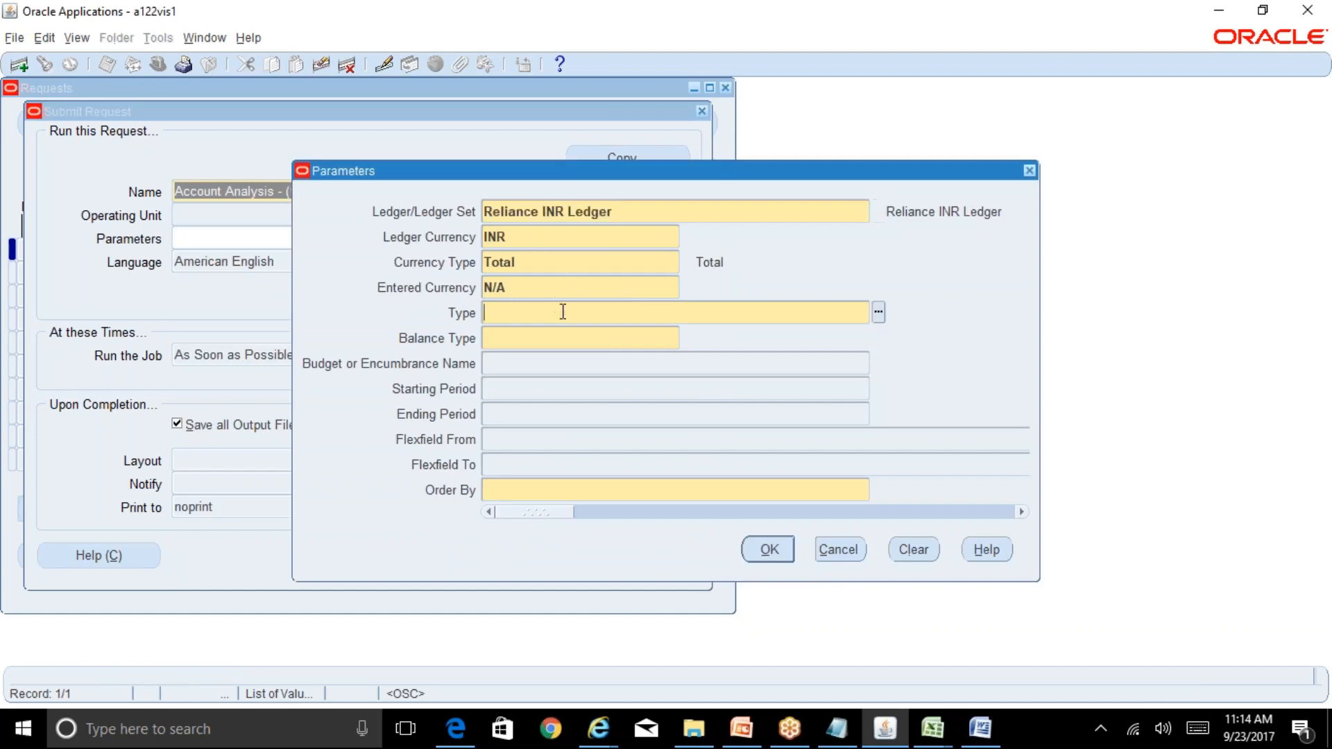
{"action": "left_click", "coordinate": [575, 217]}
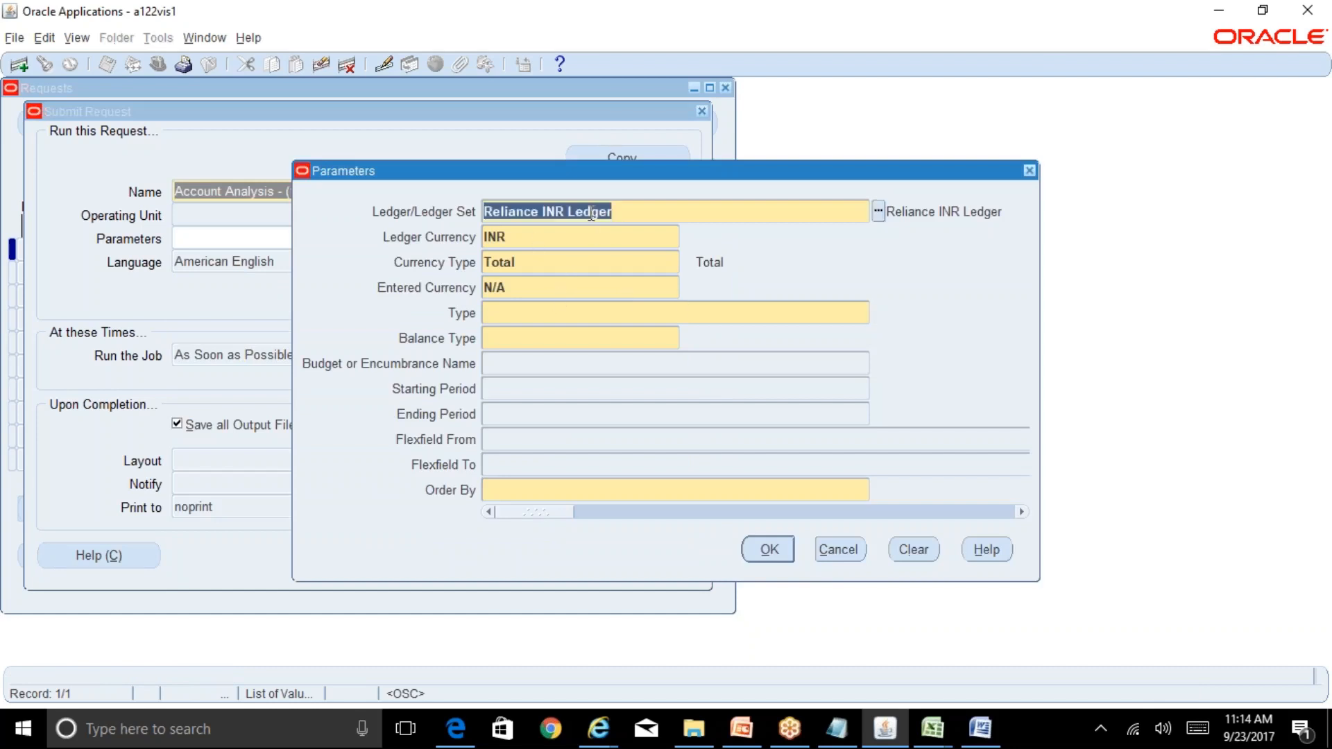
{"action": "left_click", "coordinate": [547, 239]}
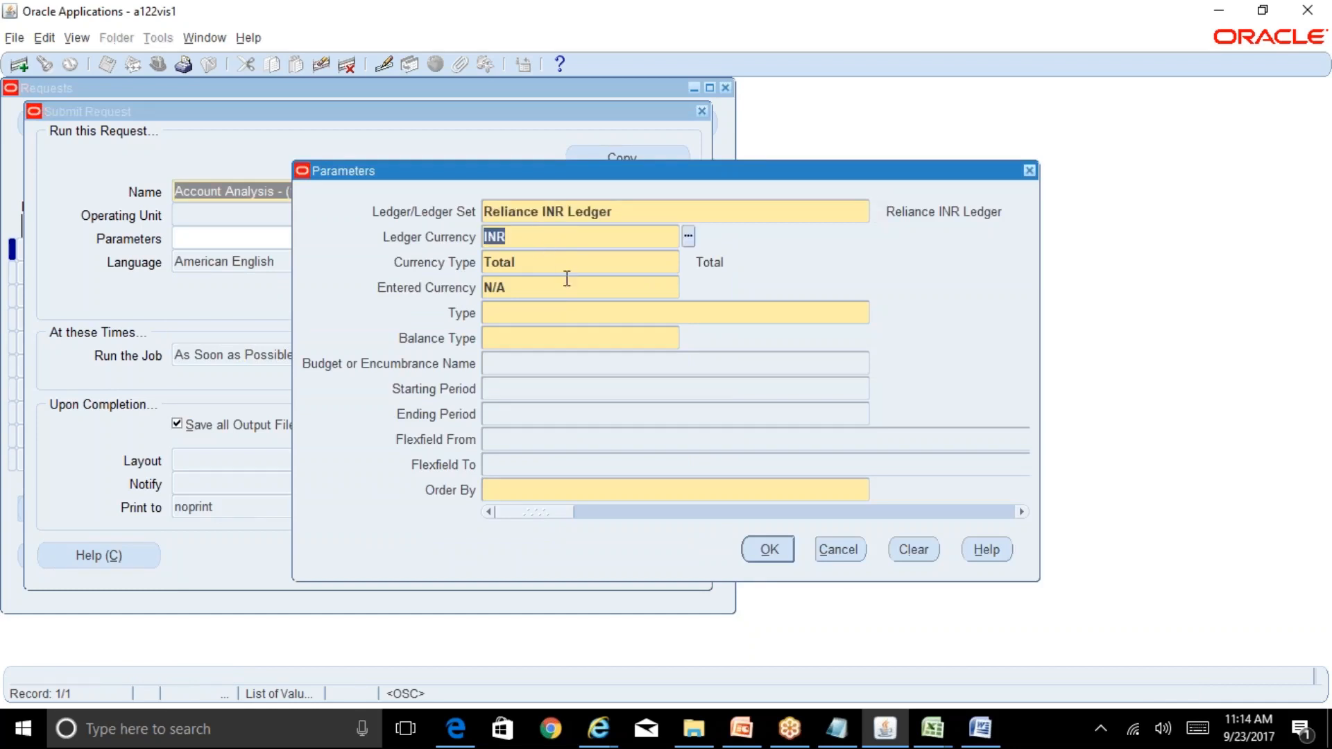
{"action": "left_click", "coordinate": [524, 323]}
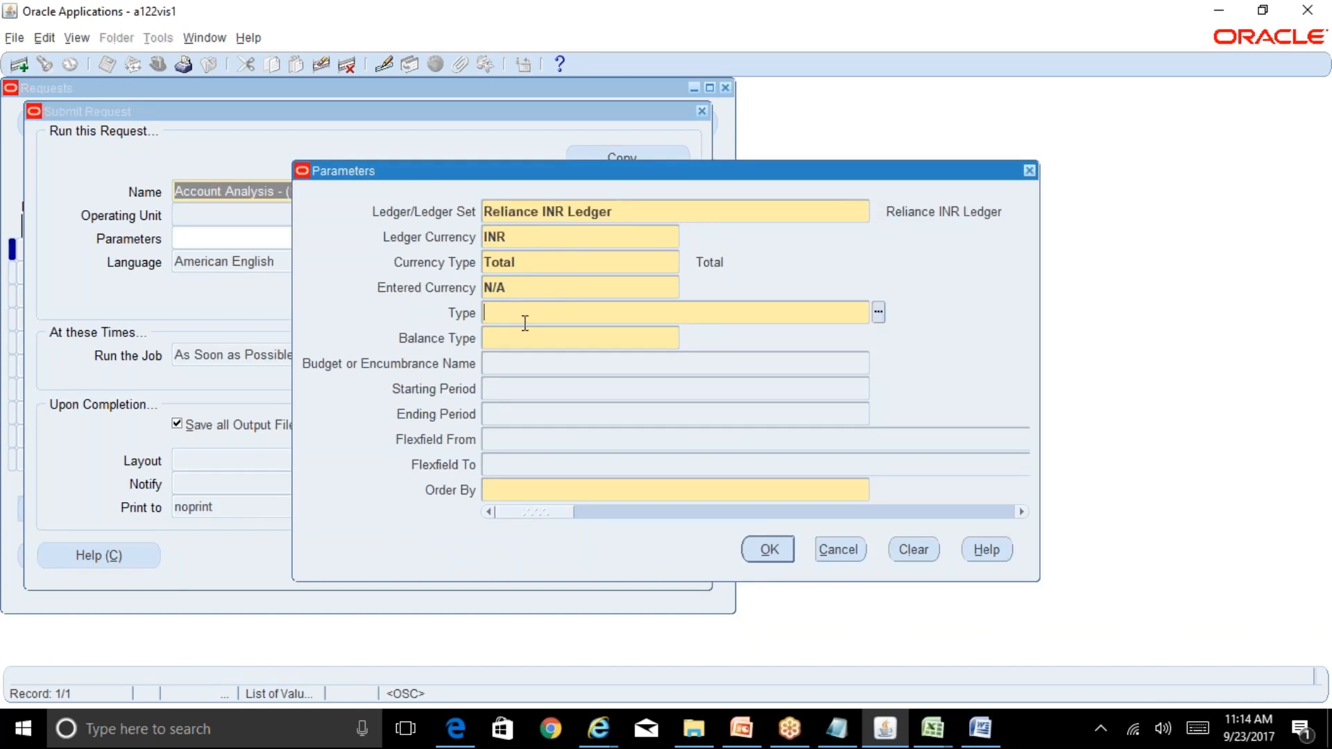
{"action": "key", "text": "ctrl+l"}
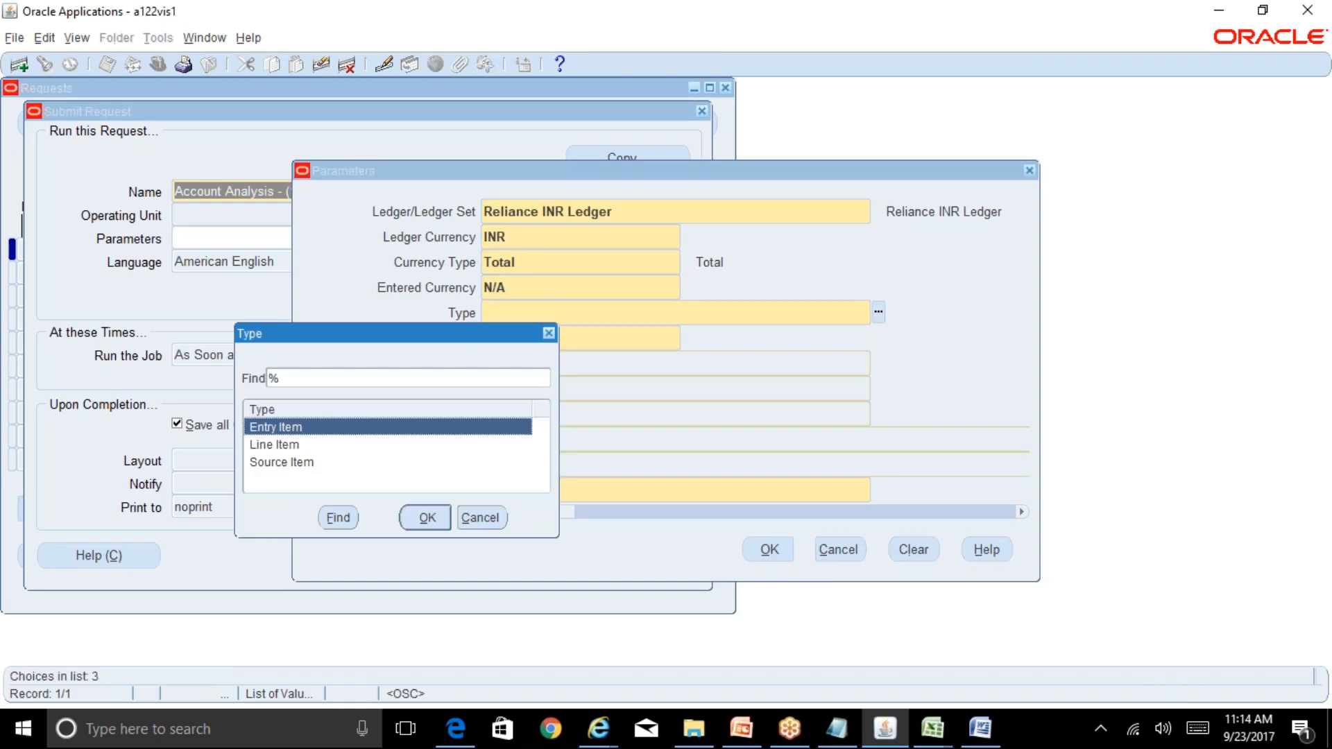
{"action": "key", "text": "Return"}
{"action": "left_click", "coordinate": [688, 338]}
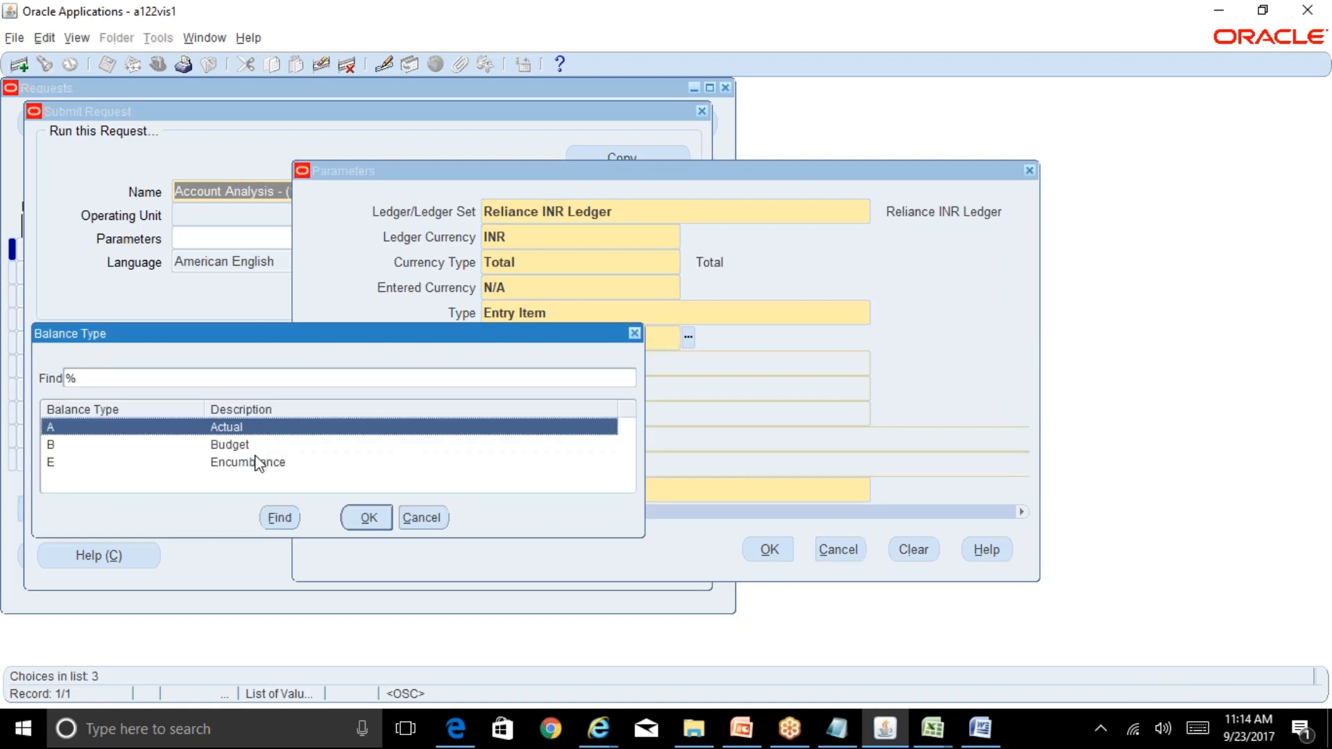
{"action": "left_click", "coordinate": [366, 517]}
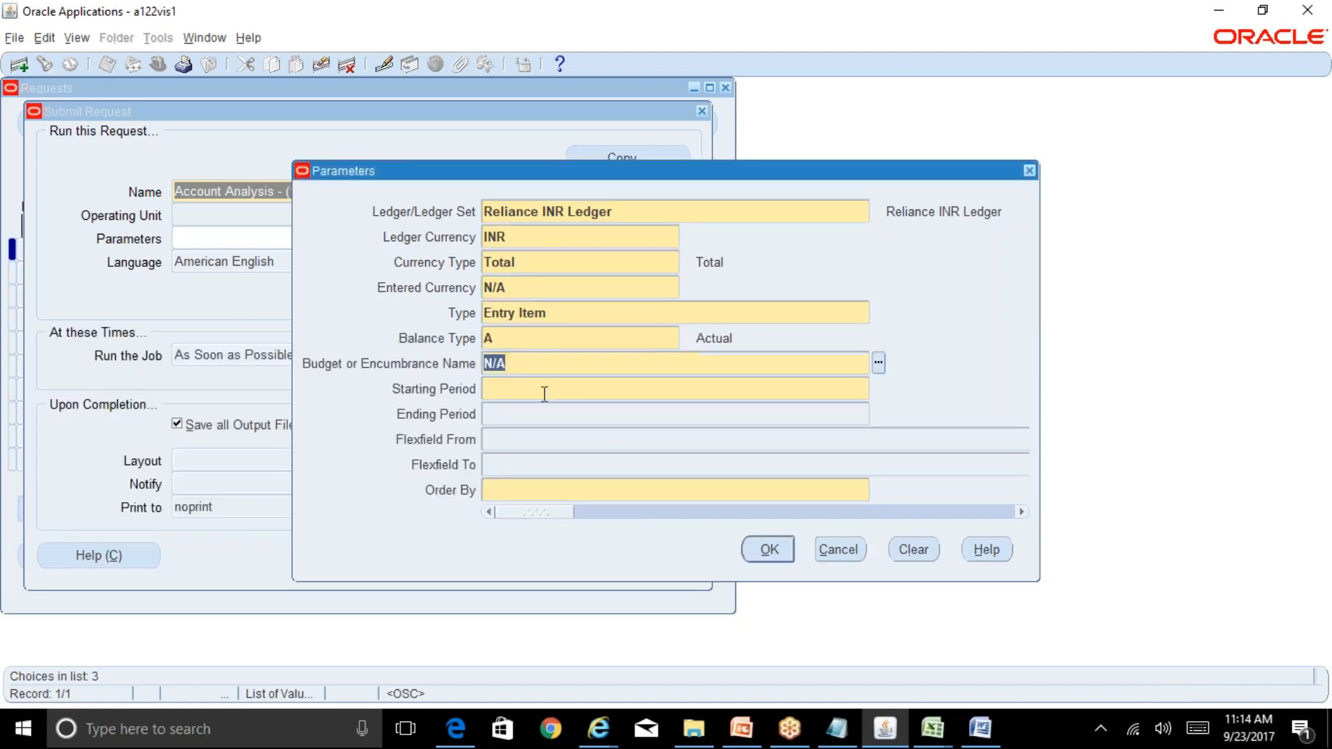
Set both the starting and ending period of the report to SEP-17.
{"action": "left_click", "coordinate": [573, 385]}
{"action": "type", "text": "se"}
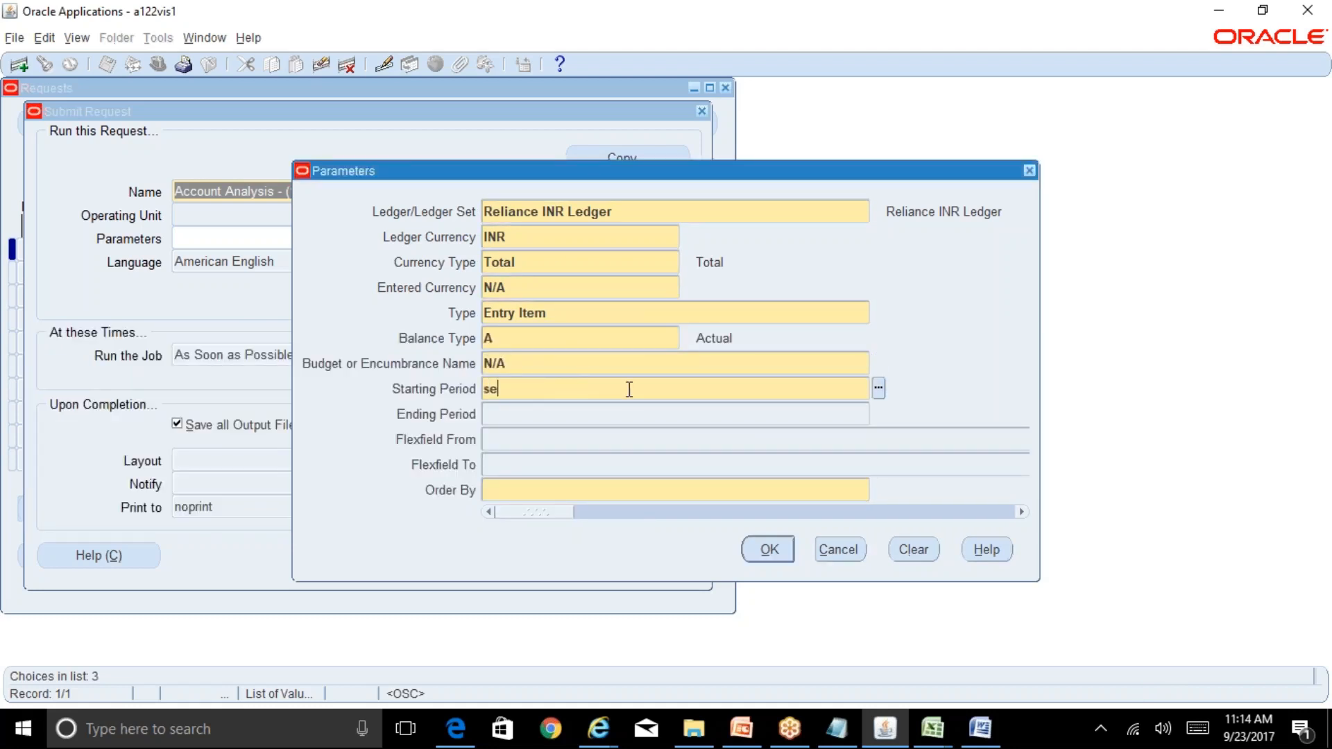
{"action": "type", "text": "p-17"}
{"action": "key", "text": "Tab"}
{"action": "type", "text": "sep-01"}
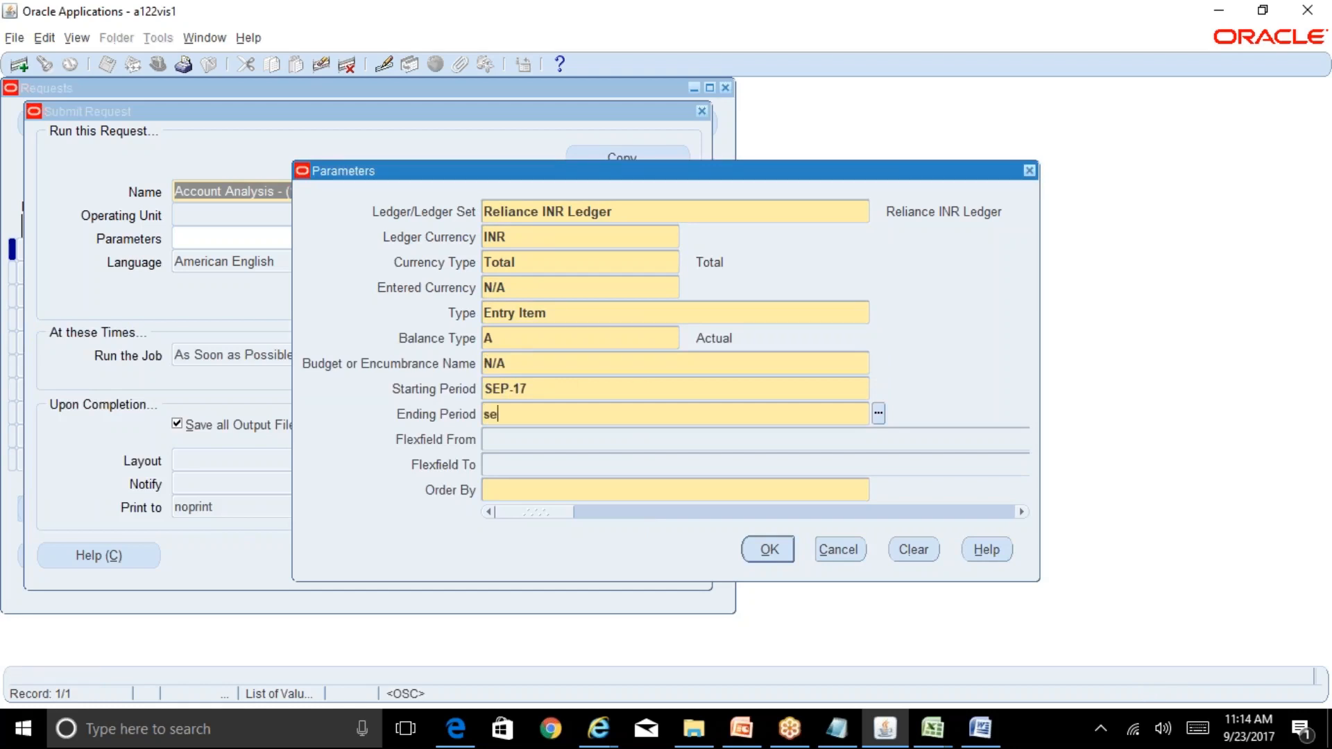
{"action": "key", "text": "BackSpace"}
{"action": "key", "text": "BackSpace"}
{"action": "type", "text": "17"}
Open the accounting flexfield range and set Company from 01 to 01 and Department from 000 to ZZZ.
{"action": "left_click", "coordinate": [687, 441]}
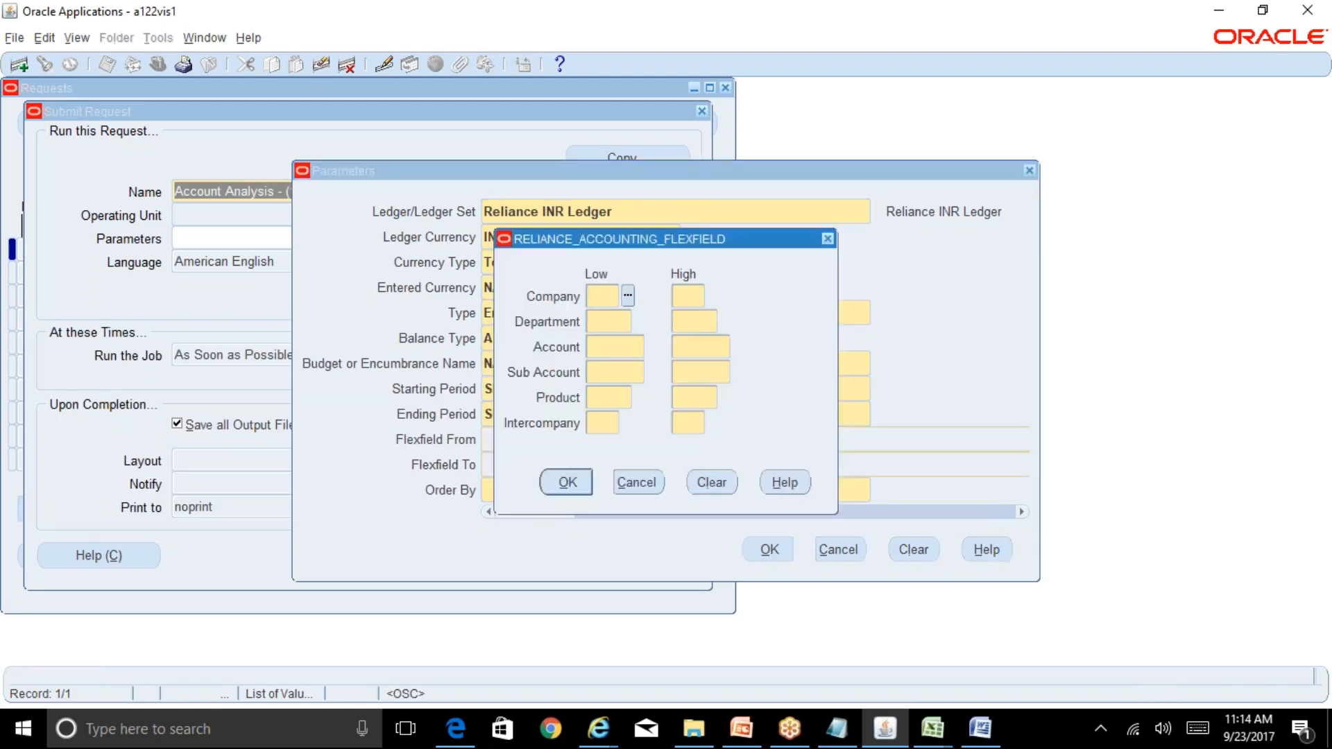
{"action": "type", "text": "01"}
{"action": "key", "text": "Tab"}
{"action": "key", "text": "Tab"}
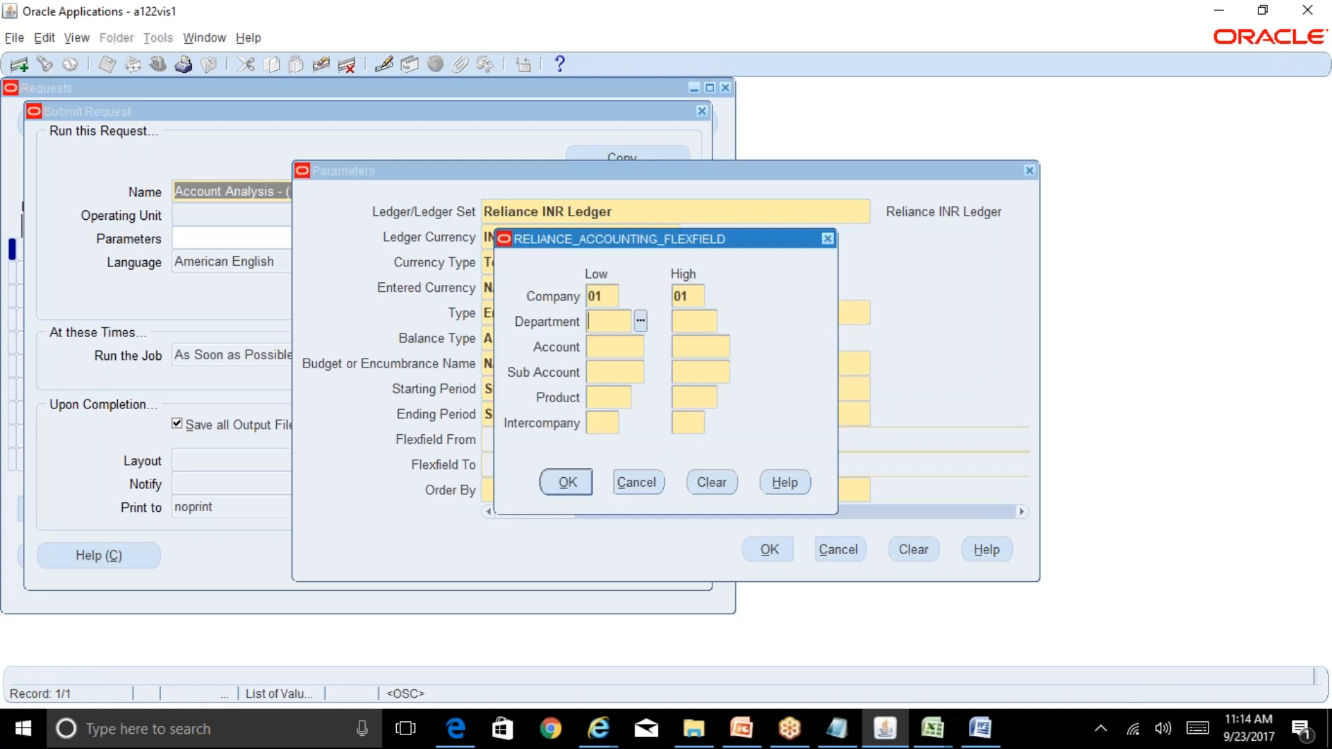
{"action": "type", "text": "000"}
{"action": "key", "text": "Tab"}
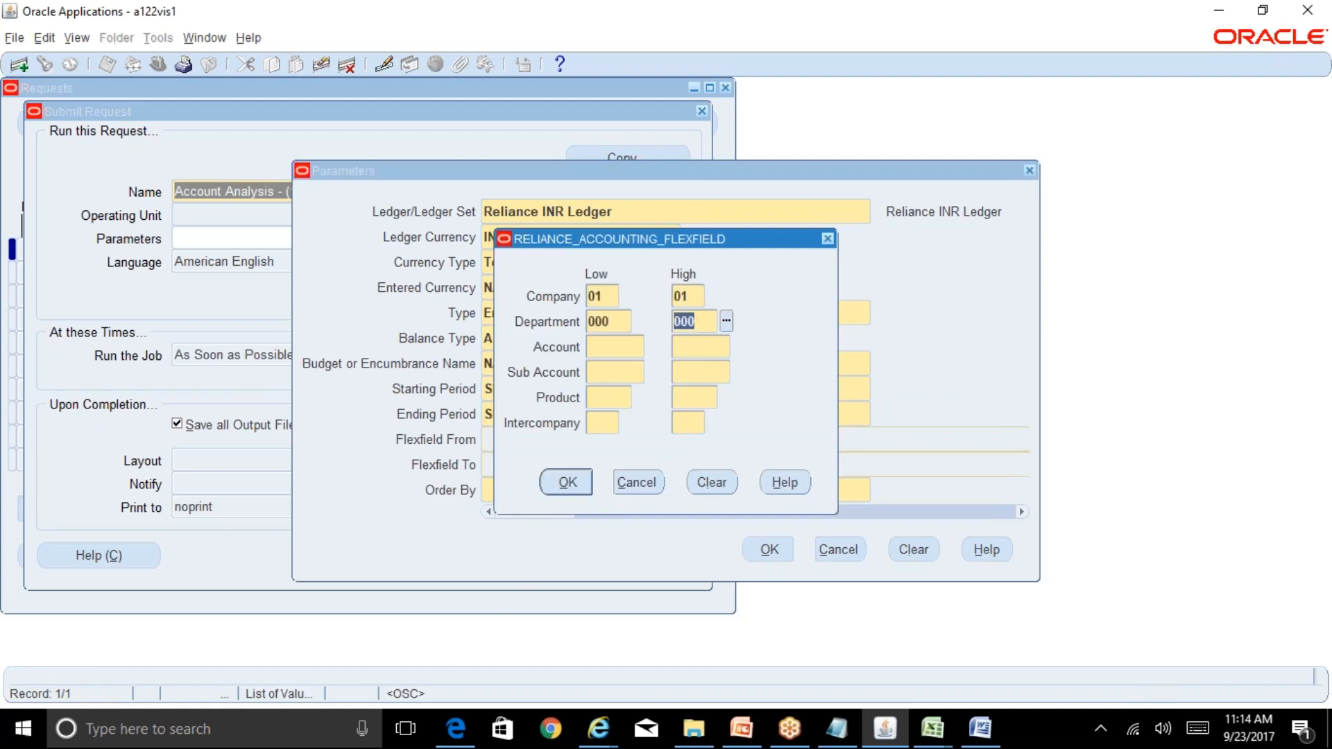
{"action": "type", "text": "ZZZ"}
{"action": "key", "text": "Tab"}
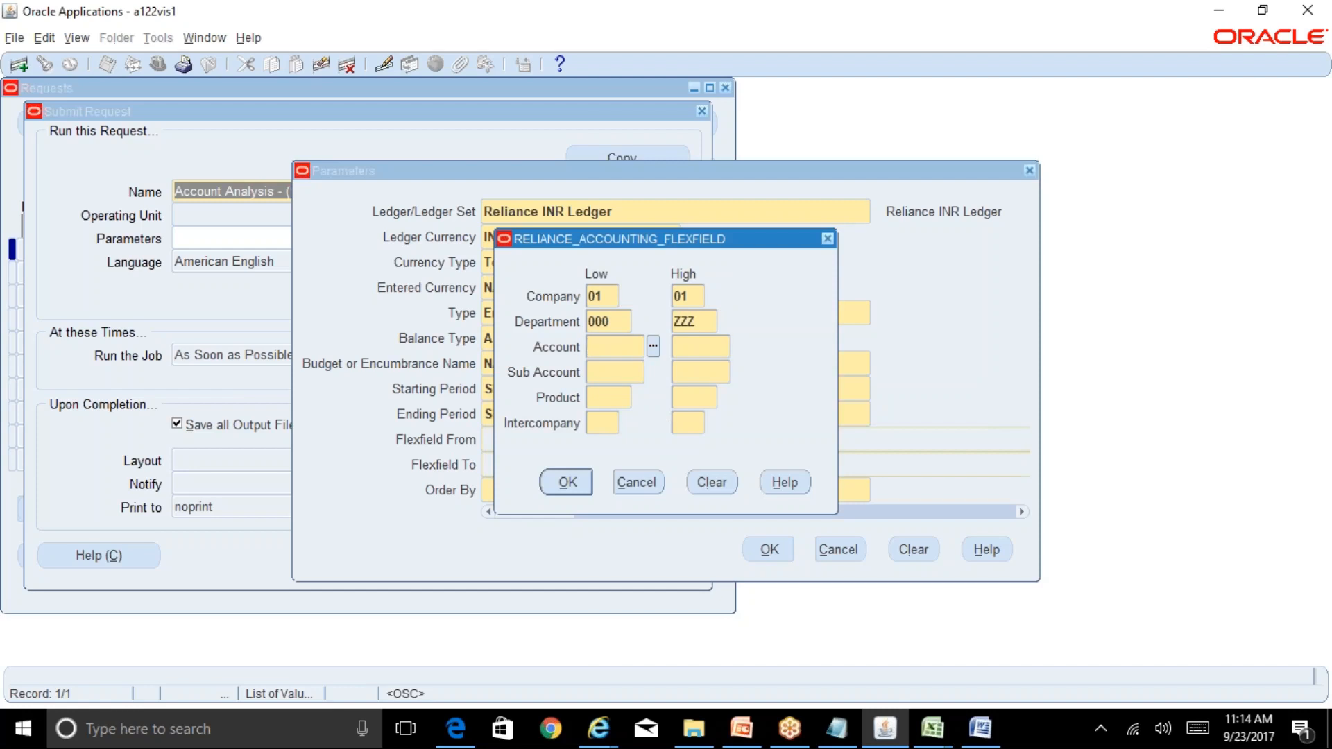
Set the Account and Sub Account ranges of the flexfield from 0000 to ZZZZ.
{"action": "type", "text": "0000"}
{"action": "key", "text": "Tab"}
{"action": "type", "text": "ZZZ"}
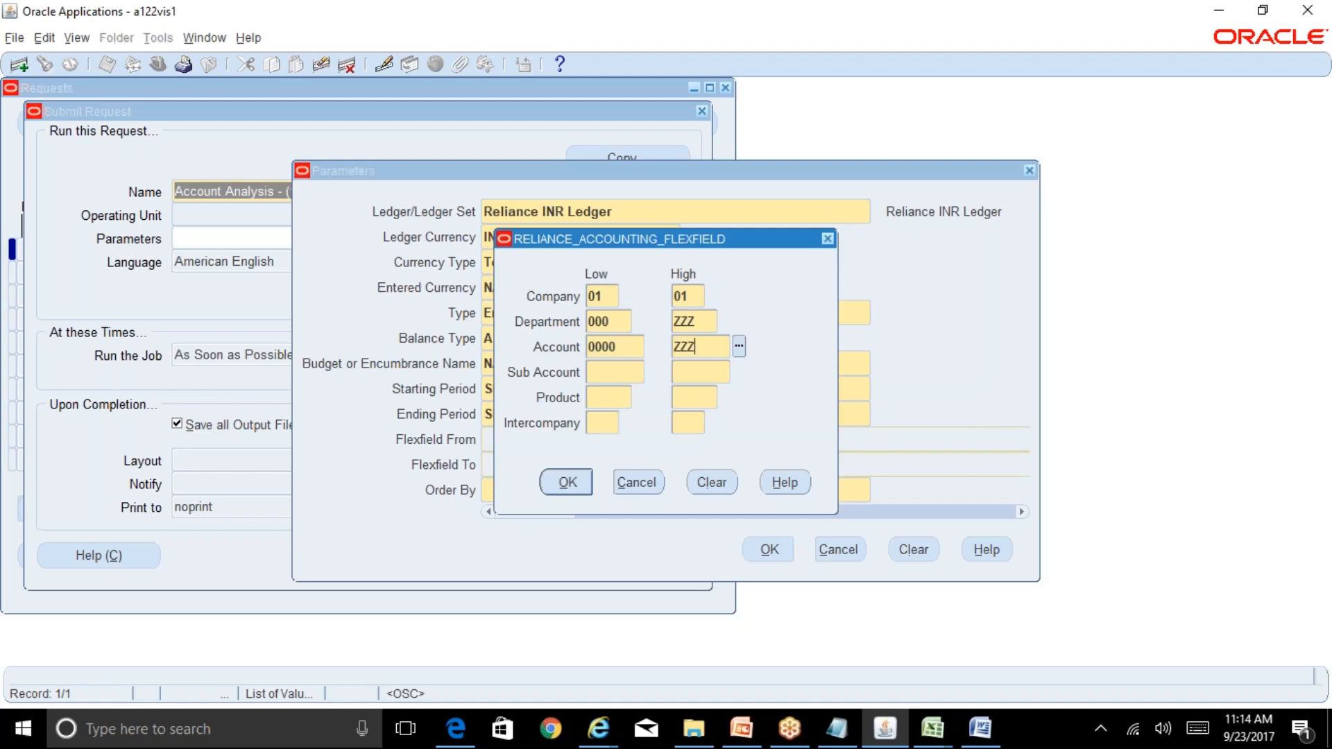
{"action": "type", "text": "Z"}
{"action": "key", "text": "Tab"}
{"action": "type", "text": "0000"}
{"action": "key", "text": "Tab"}
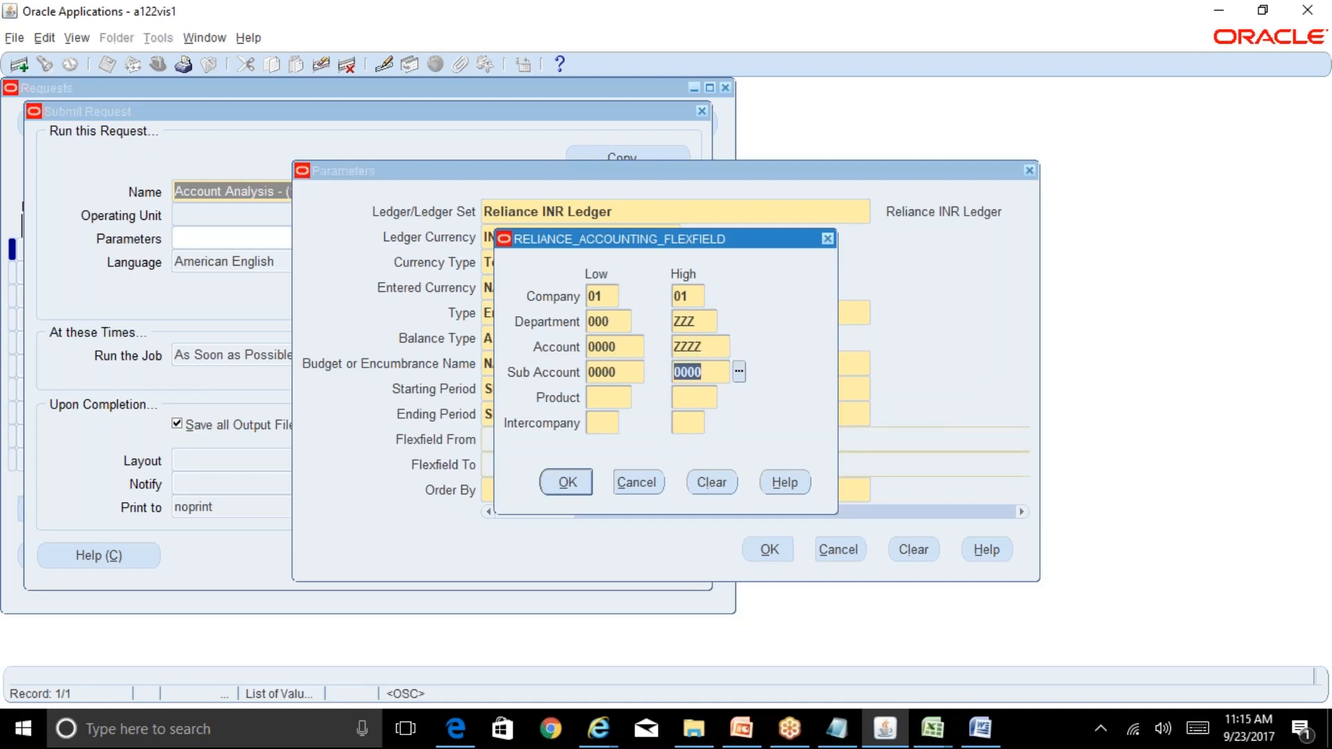
{"action": "type", "text": "ZZZZ"}
{"action": "key", "text": "Tab"}
Set the Product range from 000 to ZZZ and Intercompany from 00 to ZZ, and accept the flexfield range.
{"action": "type", "text": "000"}
{"action": "key", "text": "Tab"}
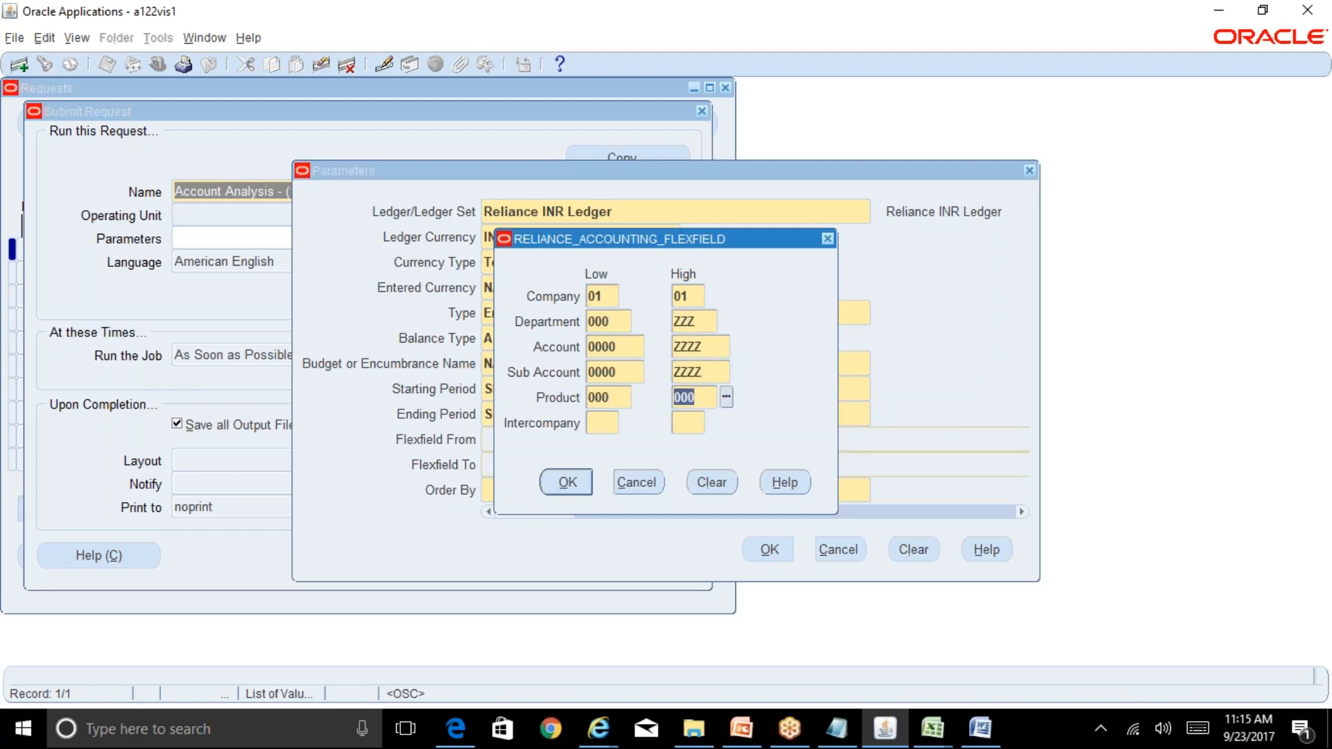
{"action": "type", "text": "ZZZ"}
{"action": "key", "text": "Tab"}
{"action": "type", "text": "00"}
{"action": "key", "text": "Tab"}
{"action": "type", "text": "0Z"}
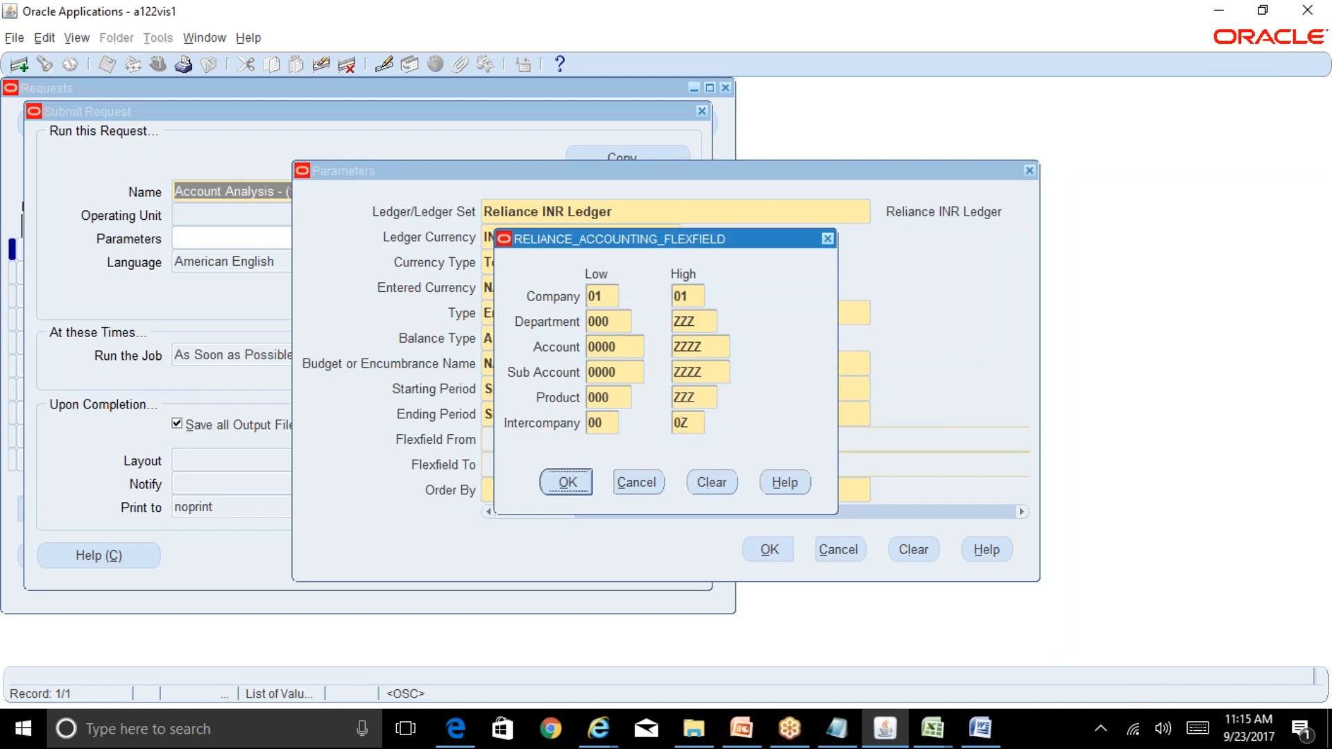
{"action": "key", "text": "shift+Tab"}
{"action": "type", "text": "ZZ"}
{"action": "key", "text": "Tab"}
{"action": "left_click", "coordinate": [569, 486]}
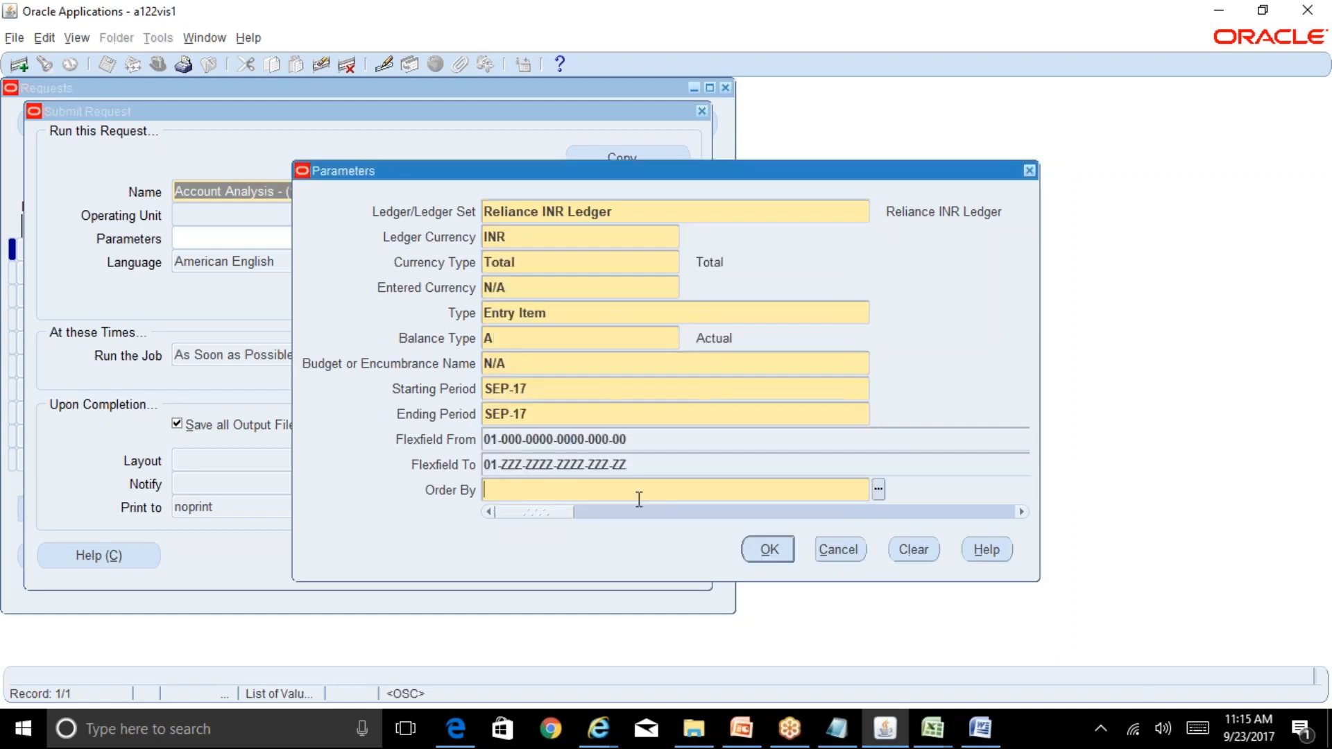
Order the report by Source and accept the report parameters.
{"action": "key", "text": "ctrl+l"}
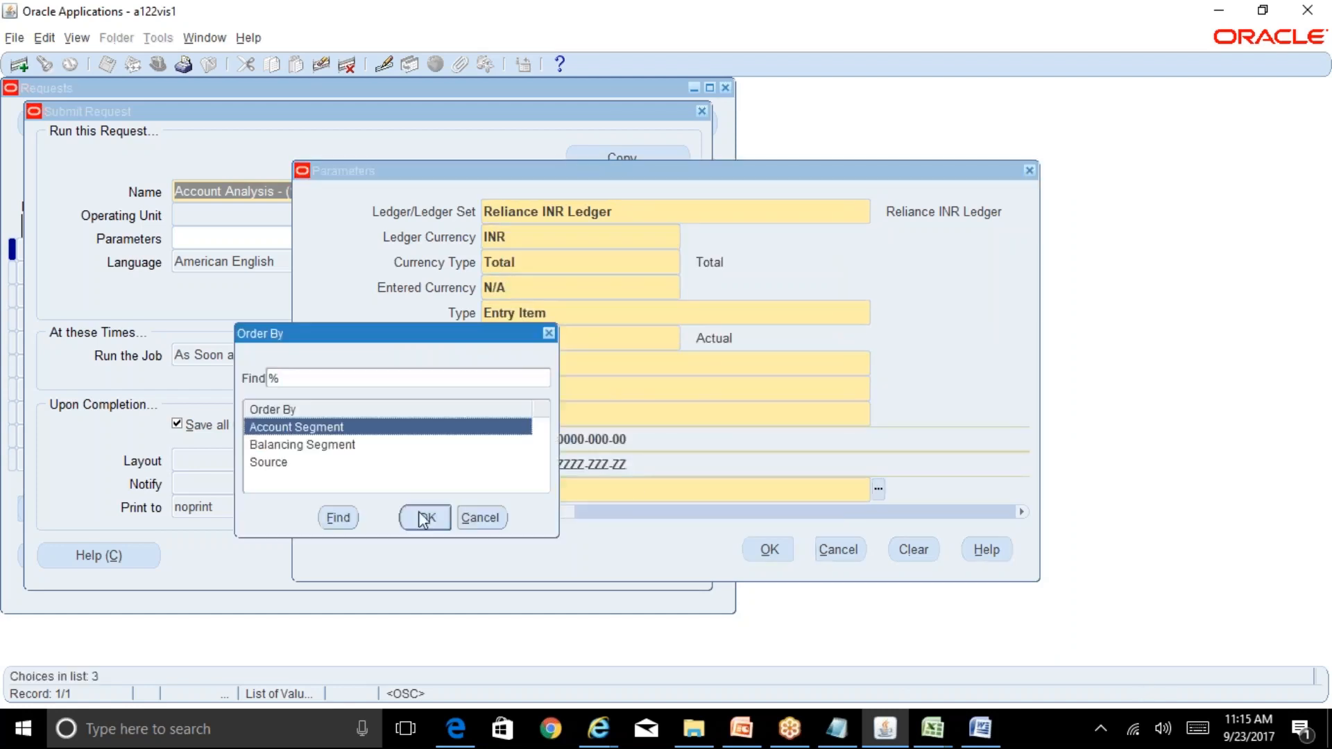
{"action": "left_click", "coordinate": [289, 462]}
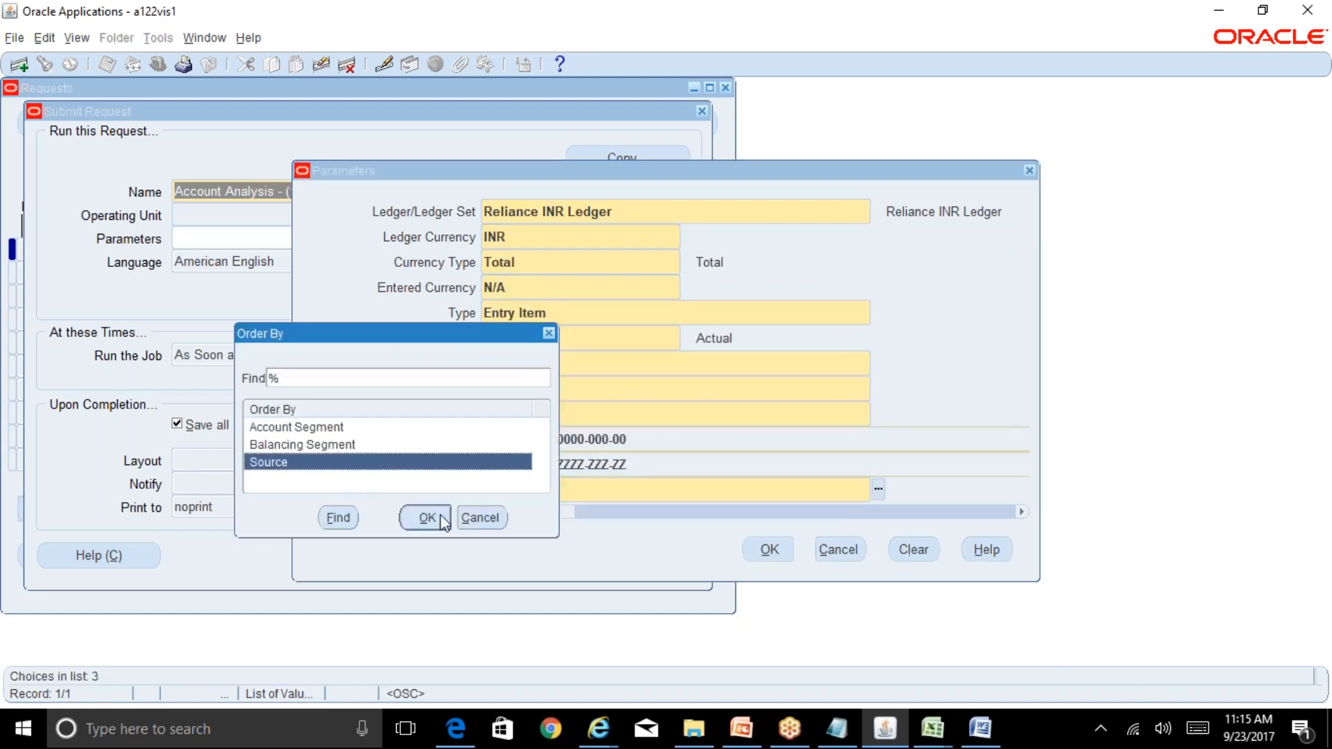
{"action": "left_click", "coordinate": [435, 517]}
{"action": "left_click", "coordinate": [768, 549]}
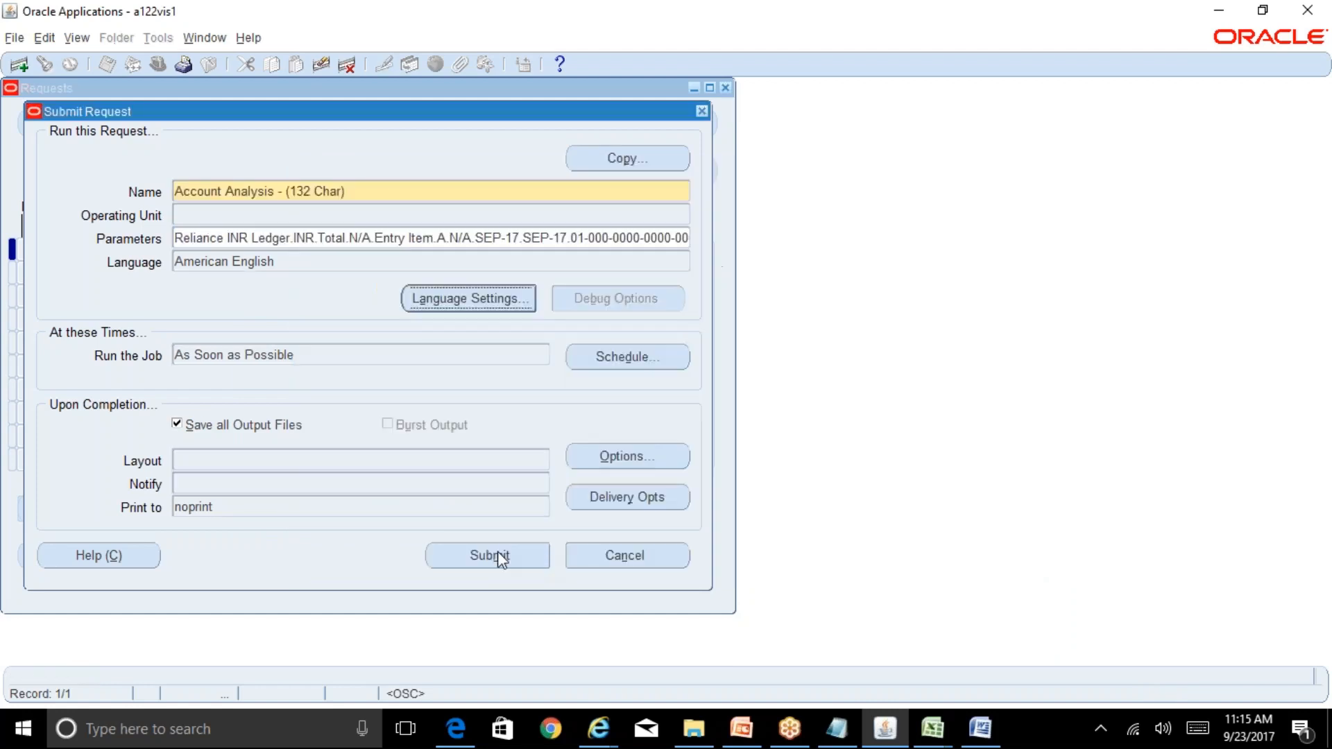
Submit the Account Analysis request without adding another, and select it in the list of all requests.
{"action": "key", "text": "Return"}
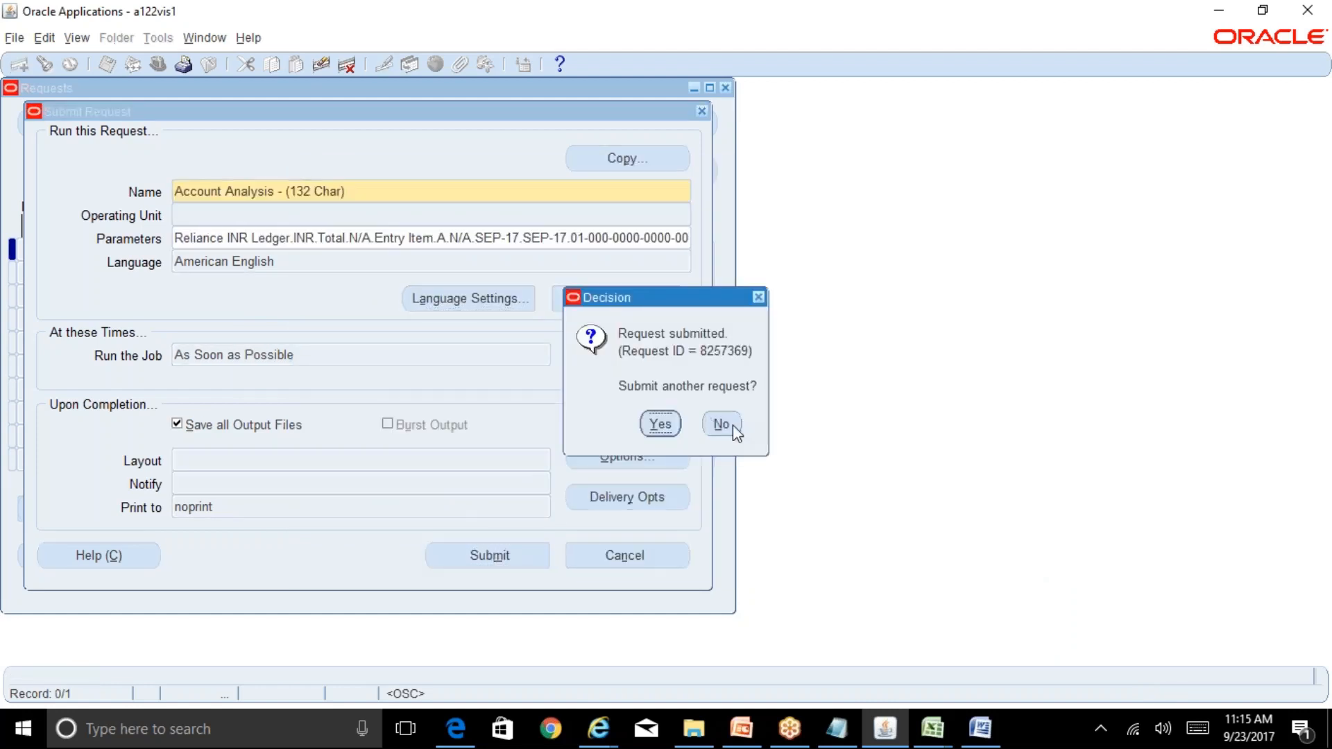
{"action": "left_click", "coordinate": [732, 425]}
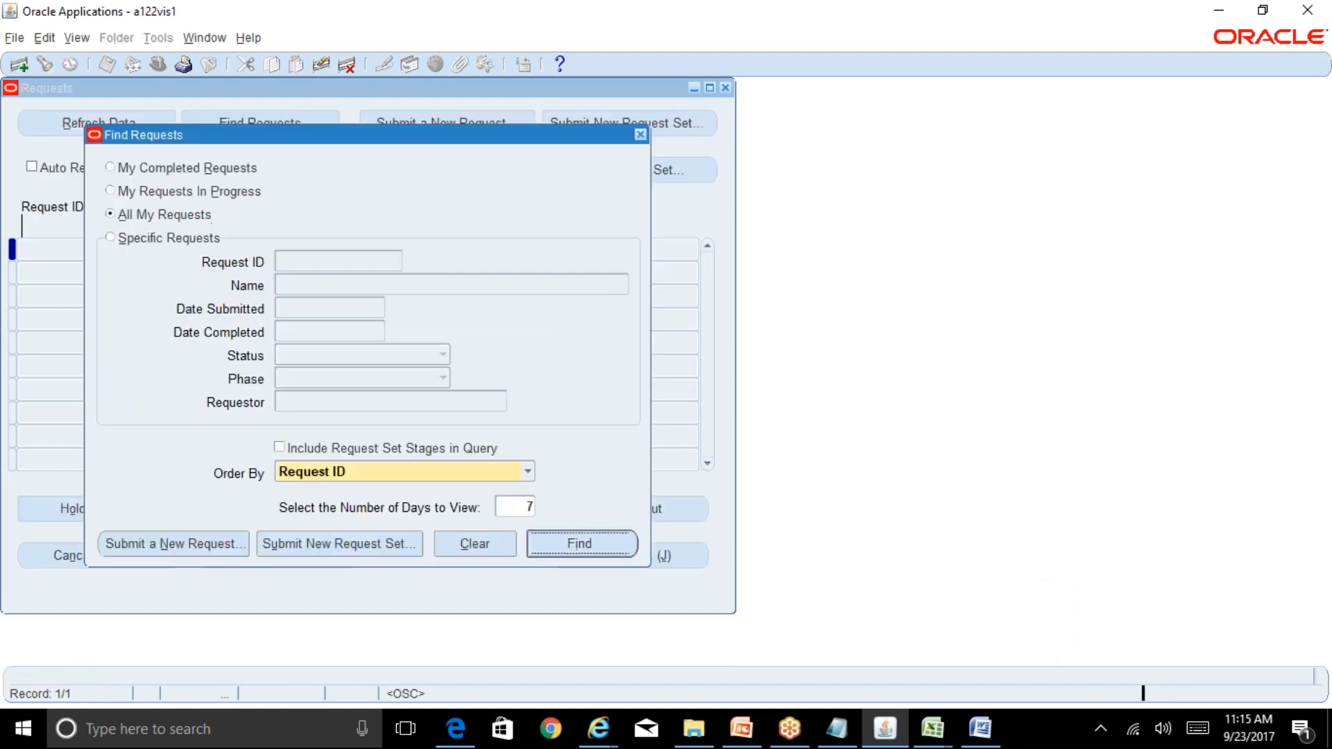
{"action": "left_click", "coordinate": [140, 132]}
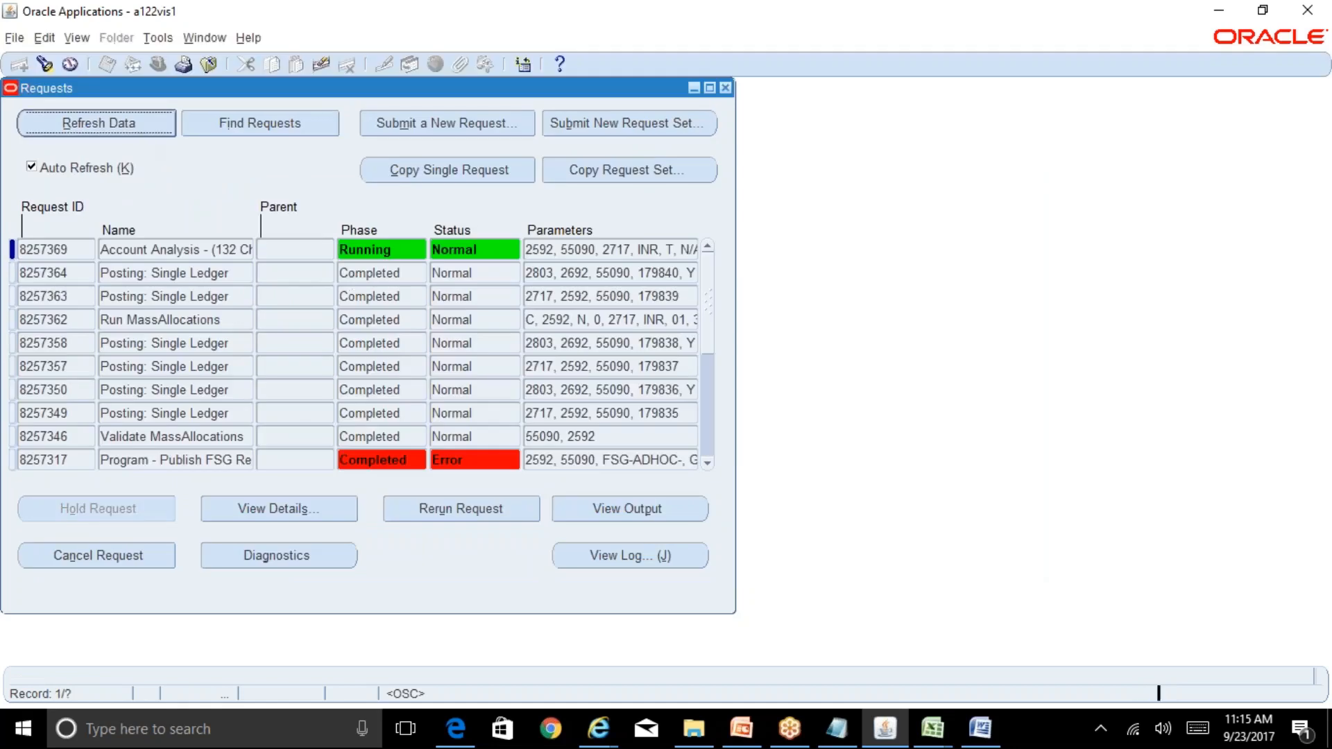
{"action": "left_click", "coordinate": [203, 248]}
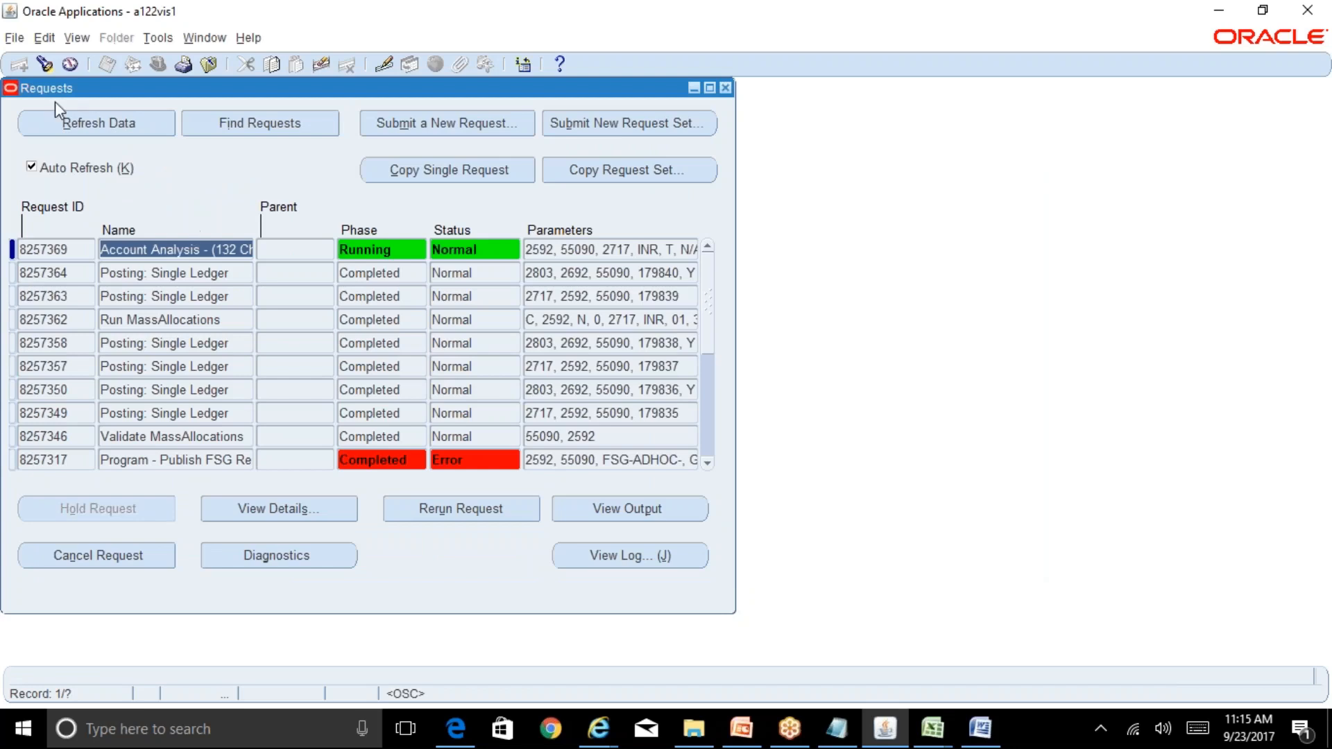
Refresh the requests list, view the output of the Account Analysis - (132 Char) request, and switch to its report page in Internet Explorer.
{"action": "left_click", "coordinate": [97, 123]}
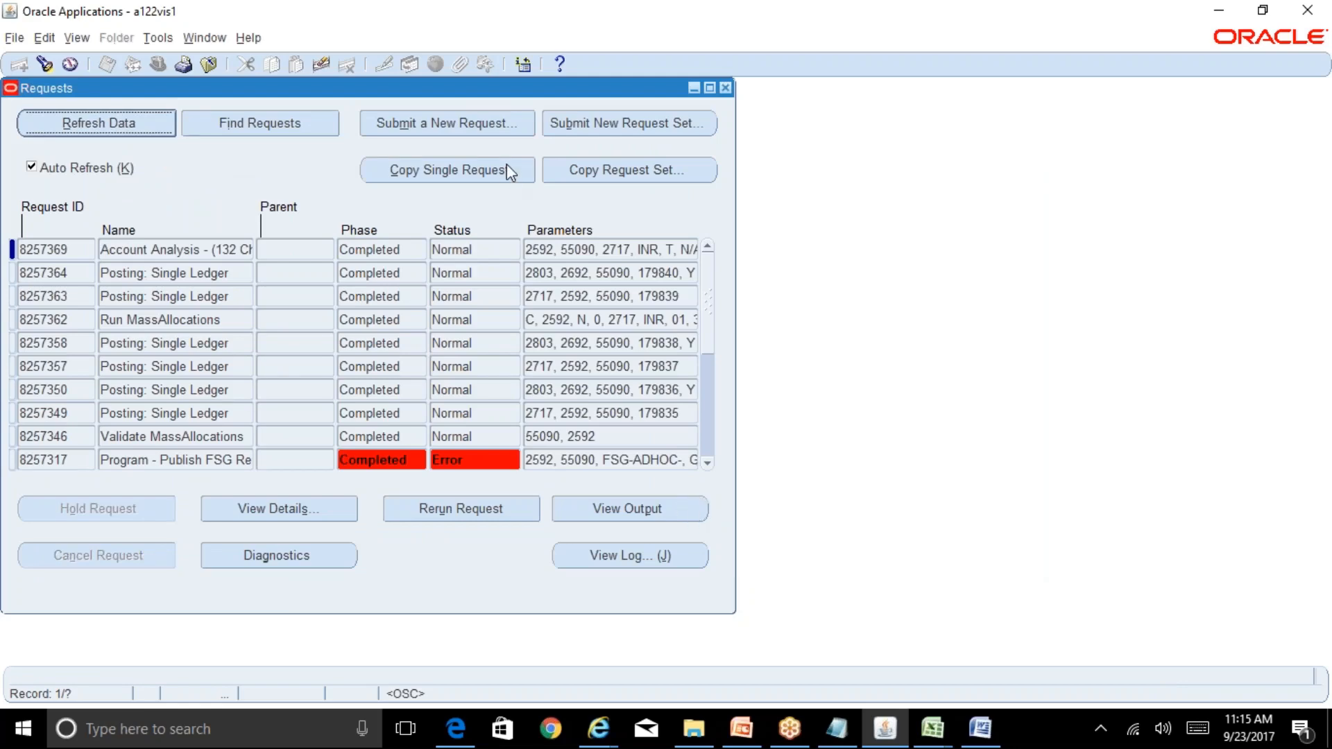
{"action": "left_click_drag", "start_coordinate": [473, 95], "coordinate": [706, 138]}
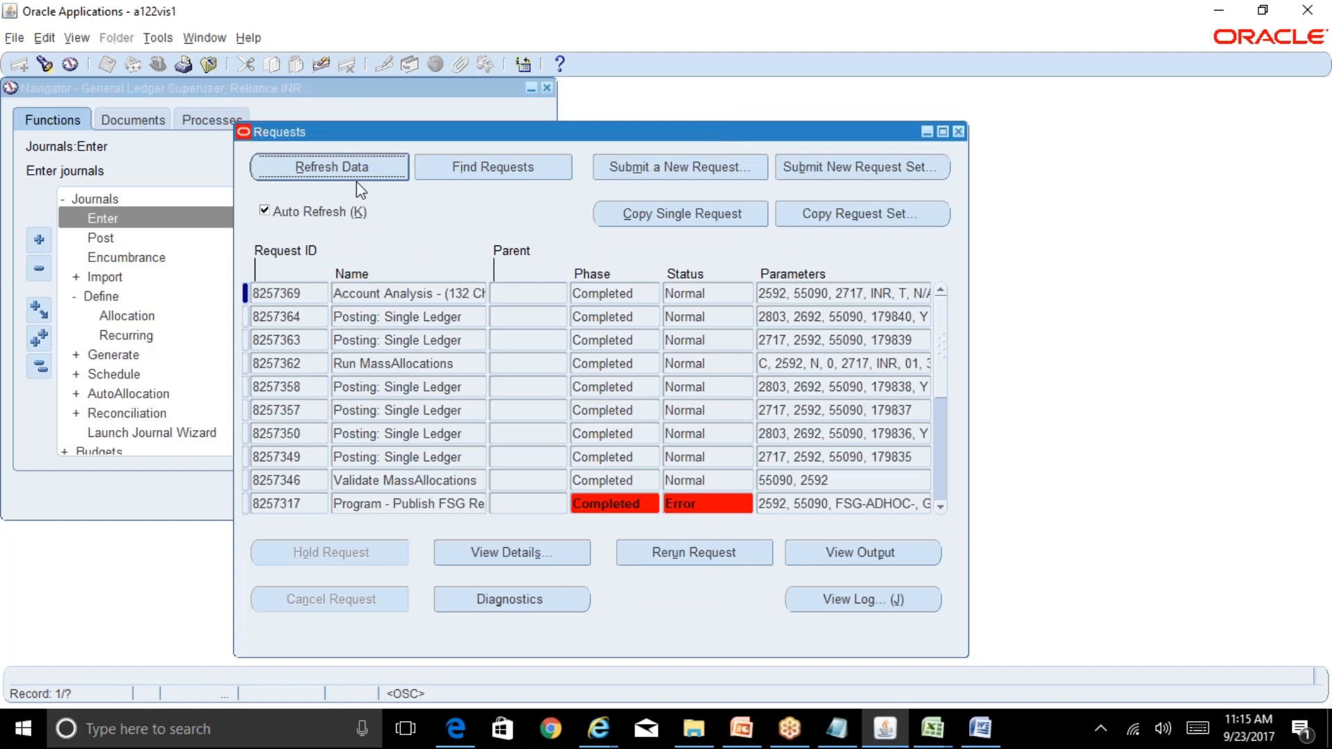
{"action": "left_click", "coordinate": [885, 555]}
{"action": "left_click", "coordinate": [598, 728]}
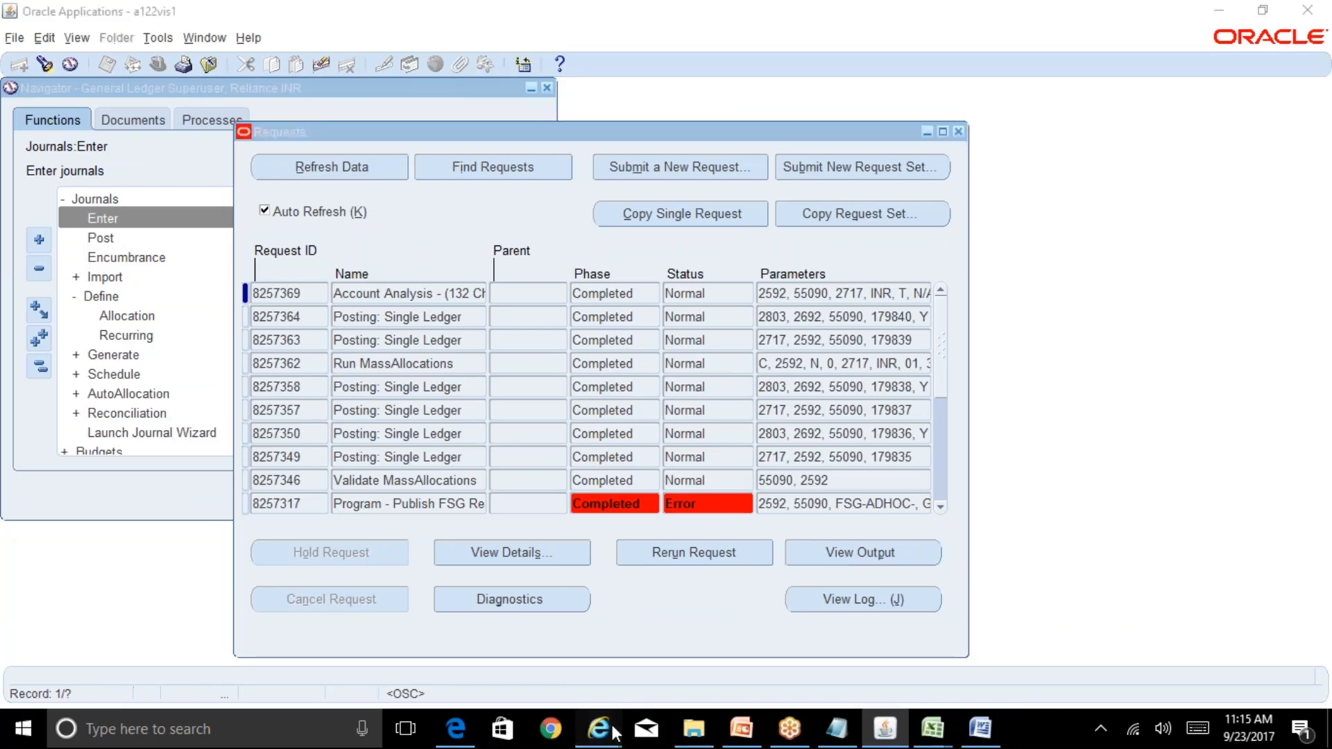
{"action": "left_click", "coordinate": [860, 664]}
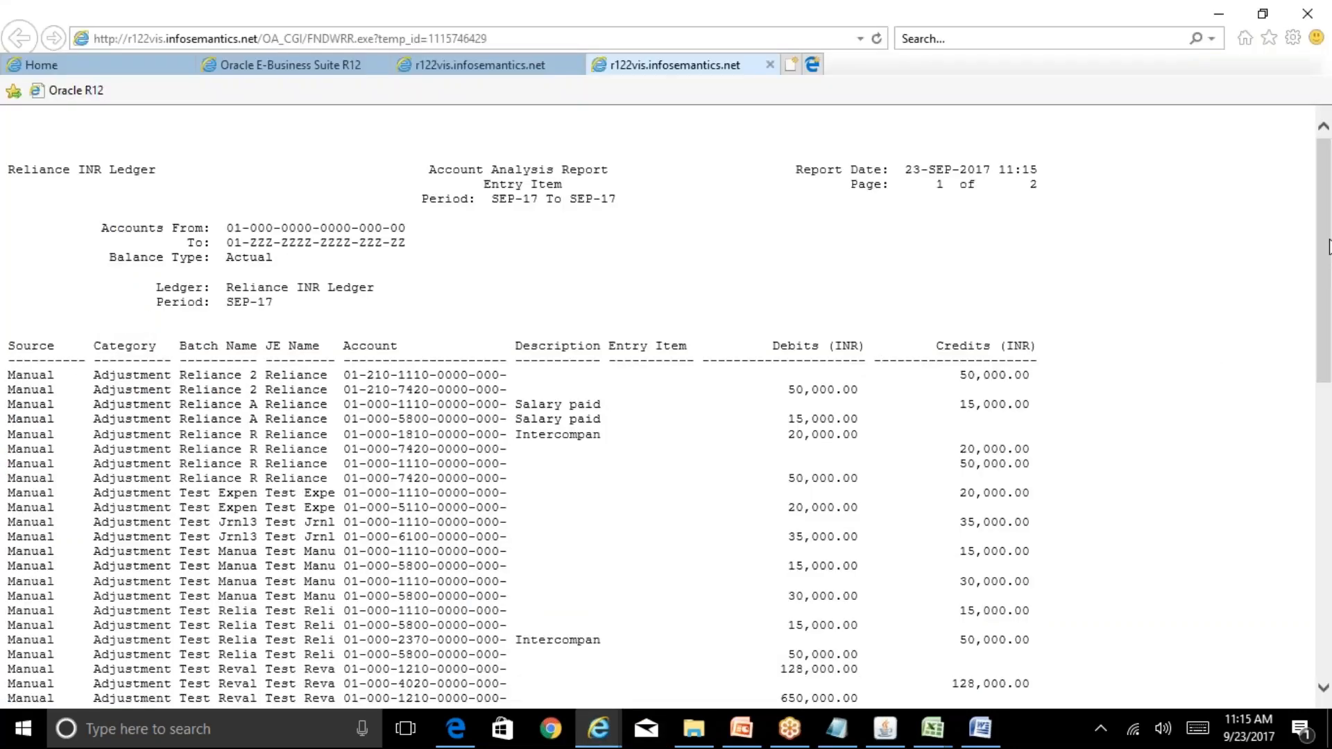
Examine the Account Analysis Report's entry lines, checking the batch name, journal entry name and account of the first line.
{"action": "left_click_drag", "start_coordinate": [1326, 244], "coordinate": [1330, 297]}
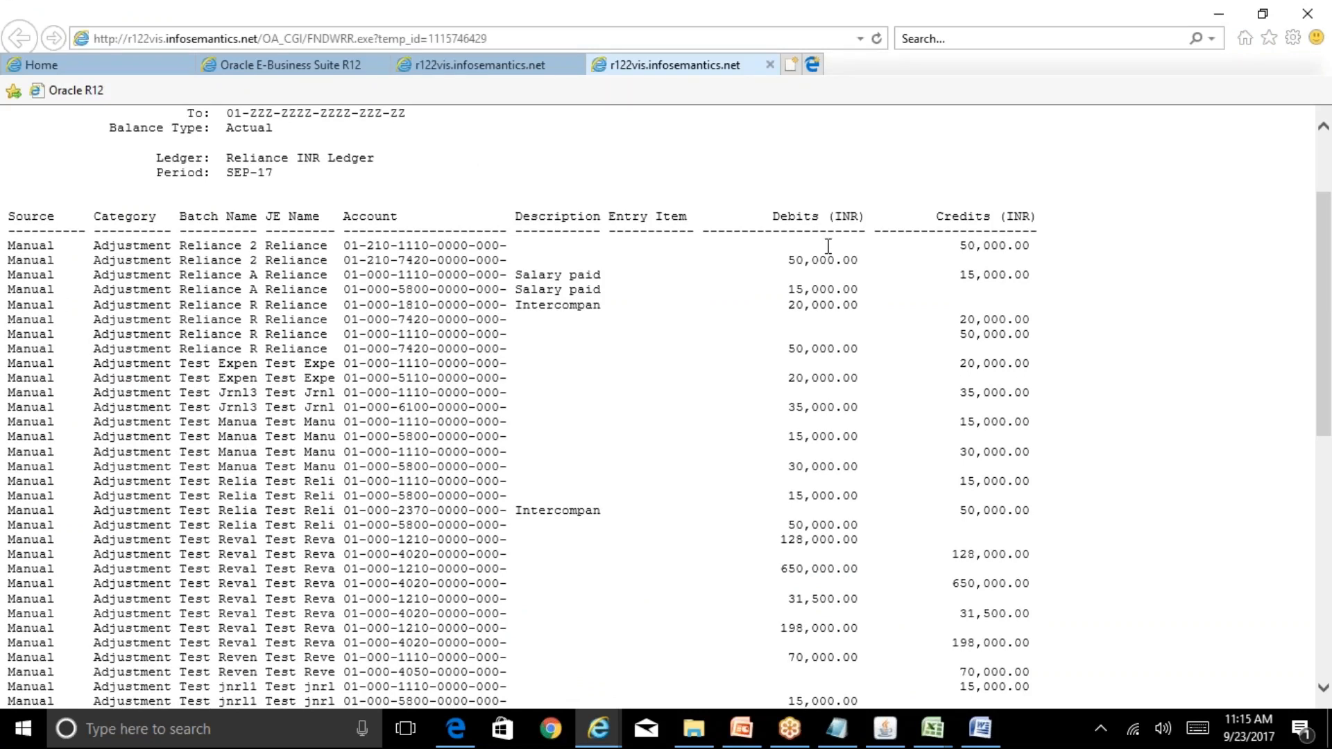
{"action": "left_click_drag", "start_coordinate": [1322, 256], "coordinate": [1321, 167]}
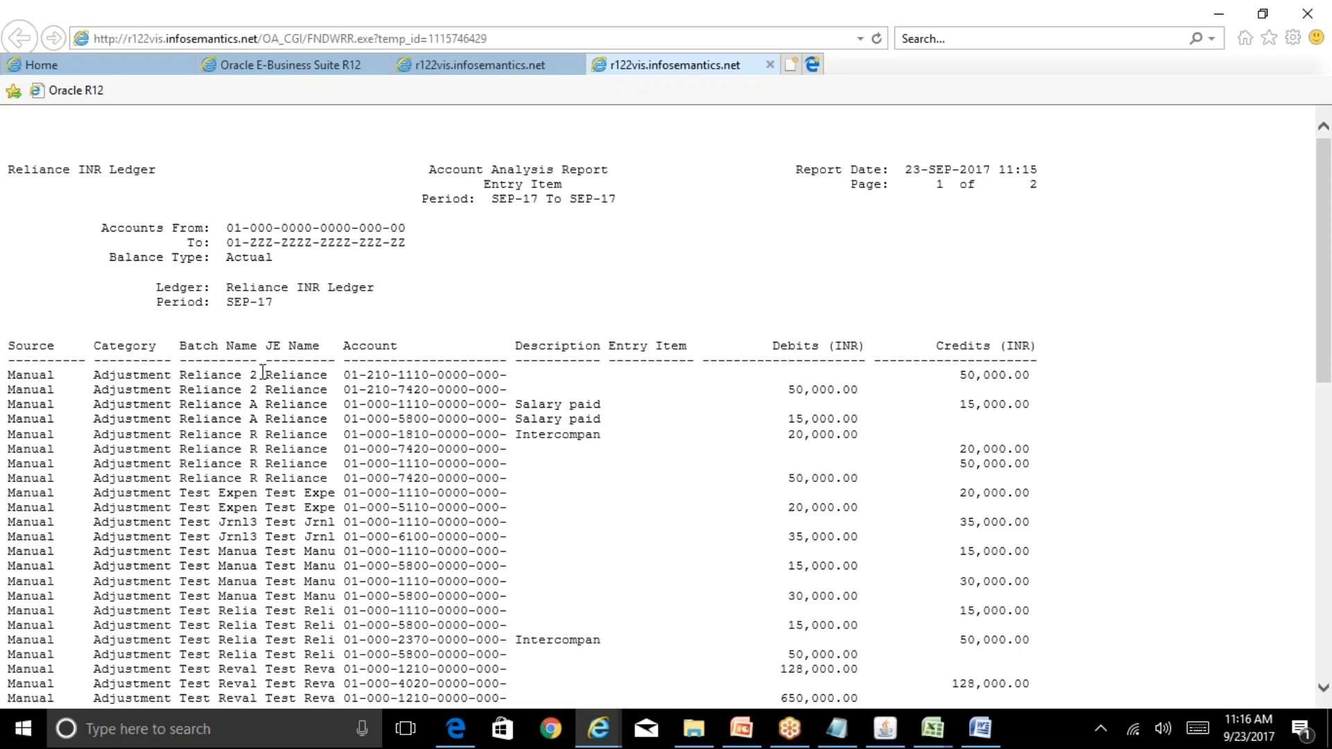
{"action": "left_click_drag", "start_coordinate": [257, 375], "coordinate": [179, 374]}
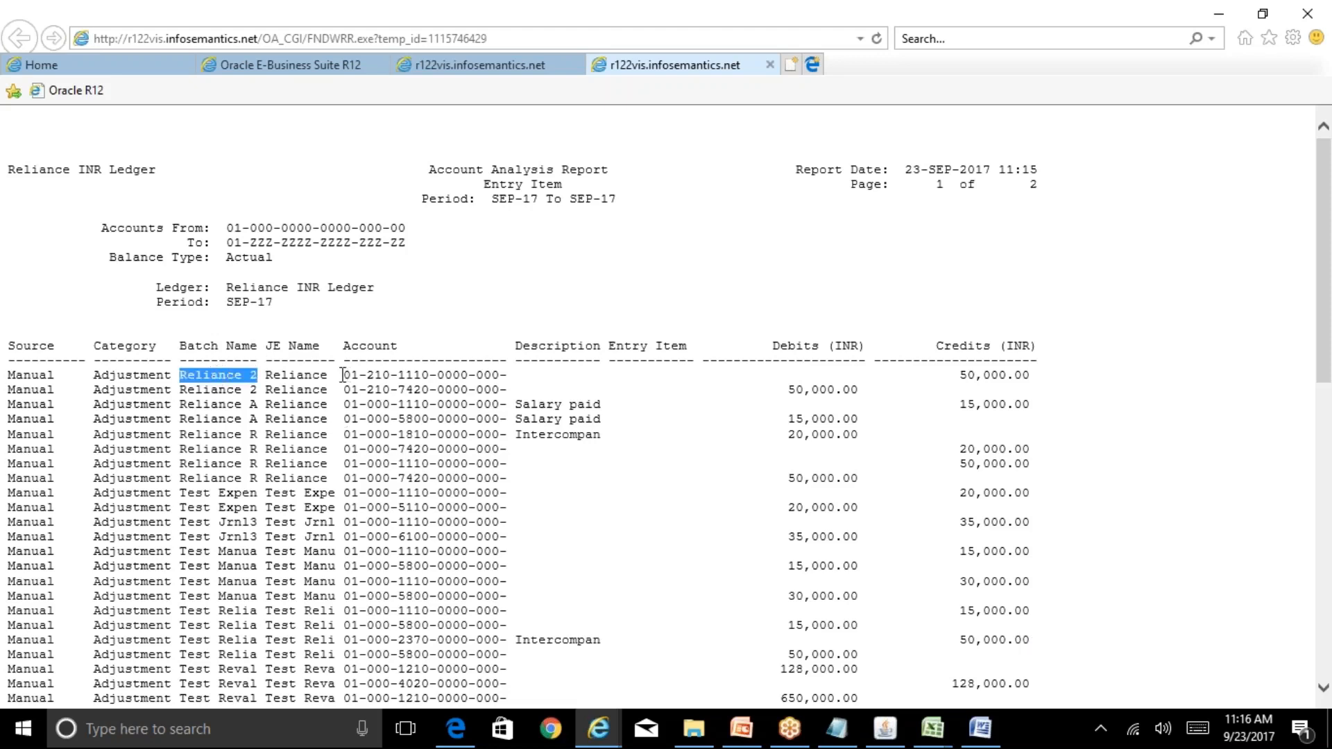
{"action": "left_click_drag", "start_coordinate": [343, 374], "coordinate": [261, 385]}
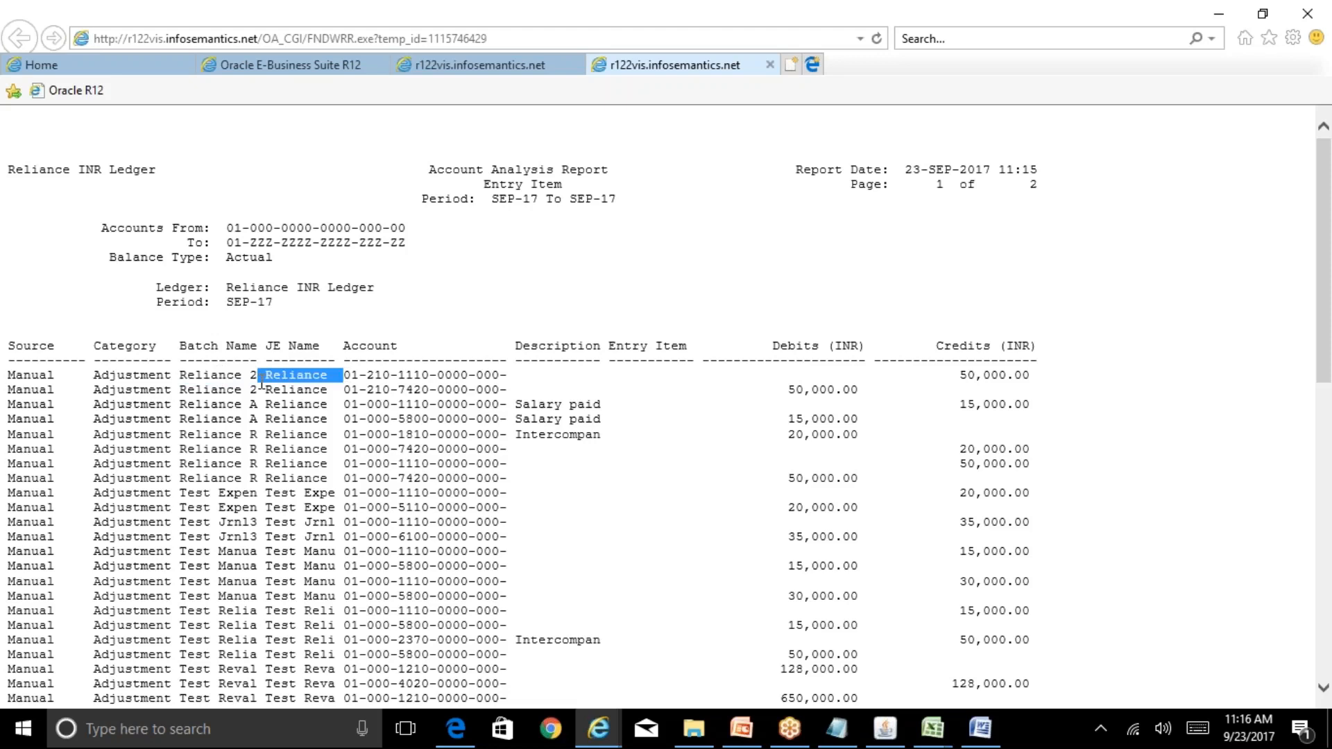
{"action": "left_click", "coordinate": [510, 374]}
{"action": "left_click_drag", "start_coordinate": [509, 374], "coordinate": [351, 379]}
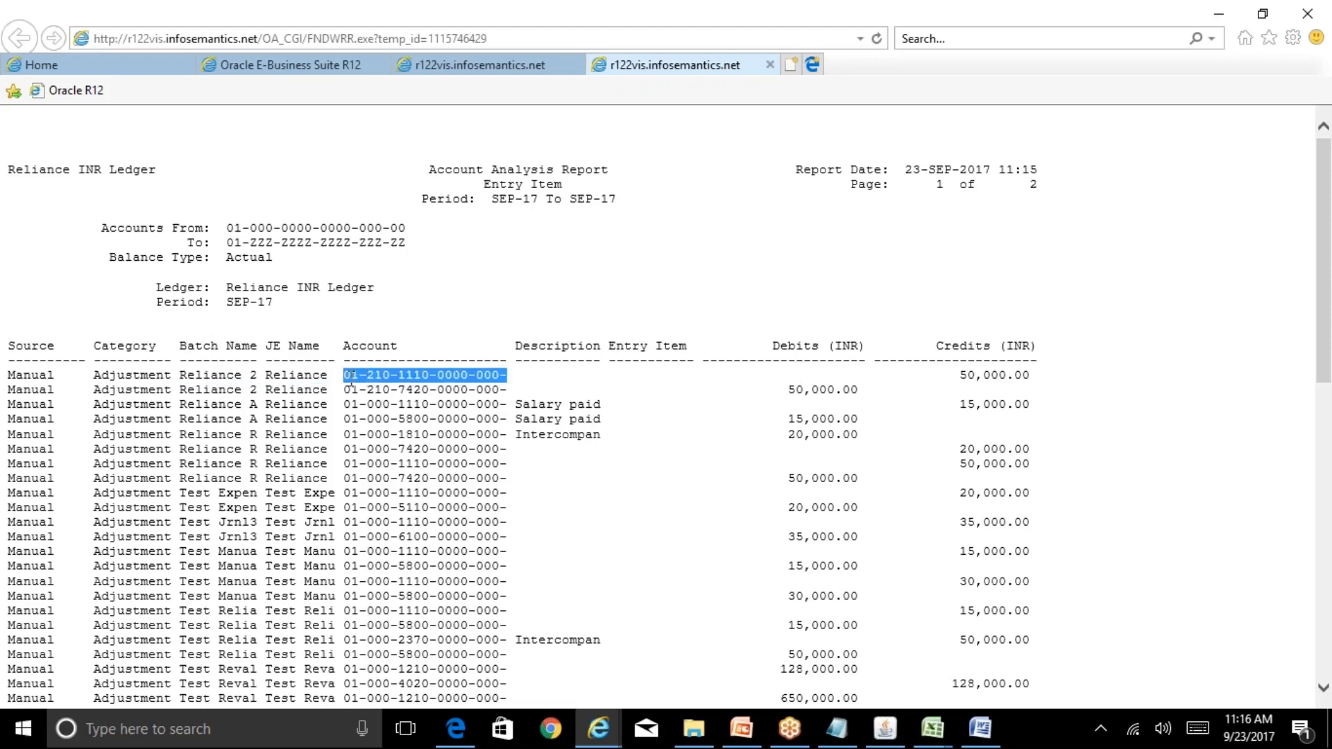
{"action": "left_click", "coordinate": [410, 347]}
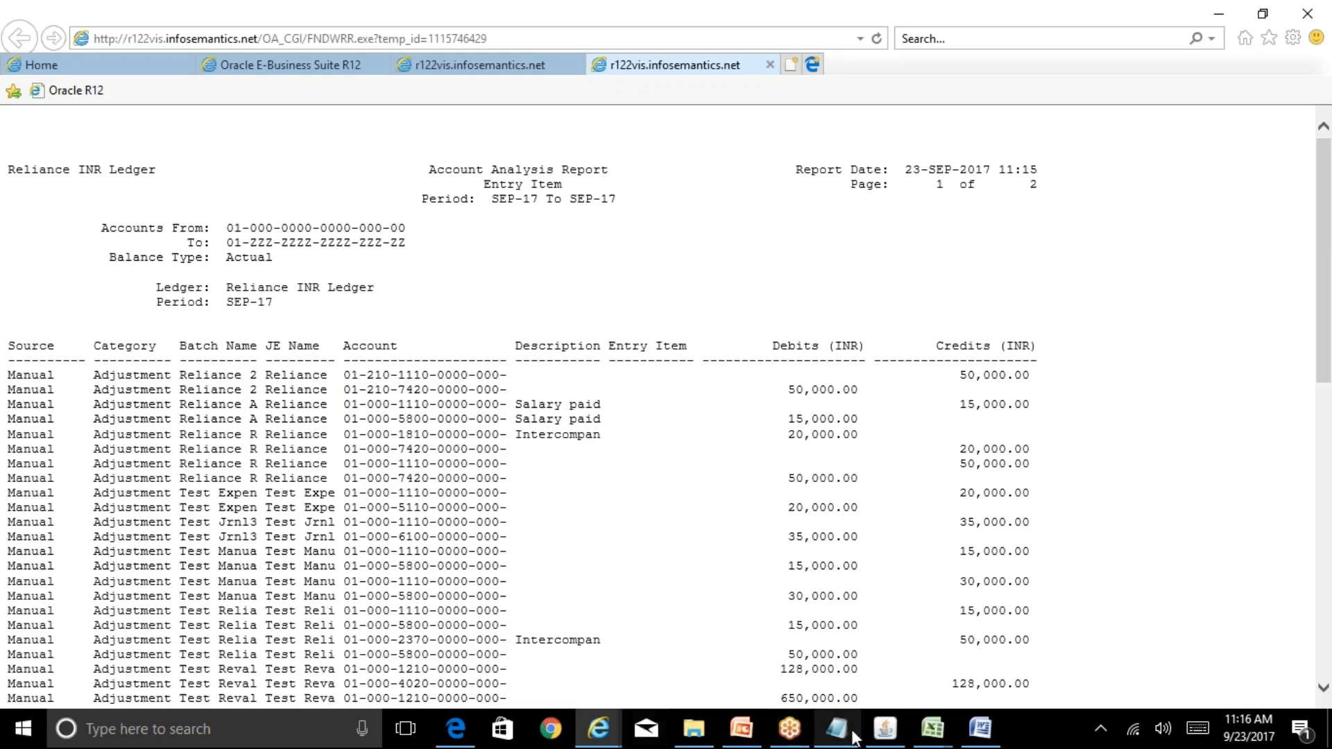
Back in Oracle Applications, start a new single request and view the list of available reports without choosing one.
{"action": "left_click", "coordinate": [885, 728]}
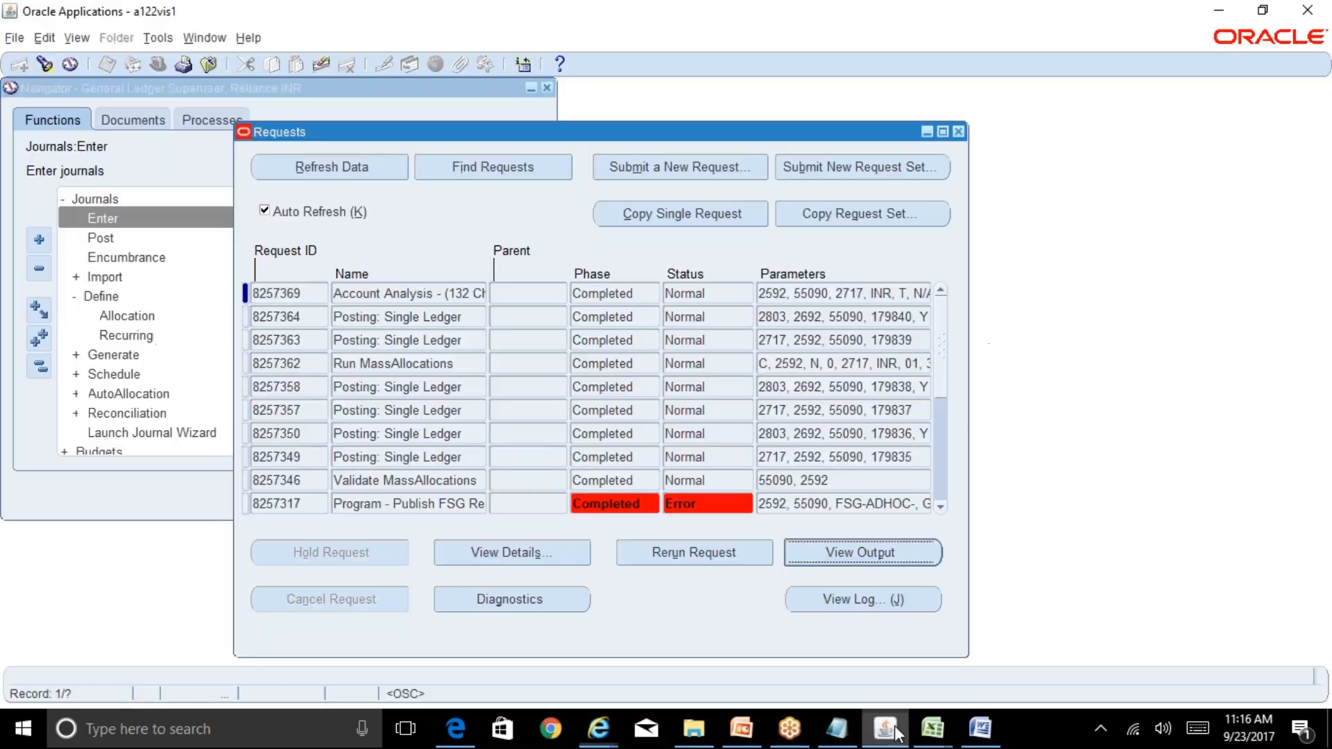
{"action": "left_click", "coordinate": [689, 160]}
{"action": "left_click", "coordinate": [683, 190]}
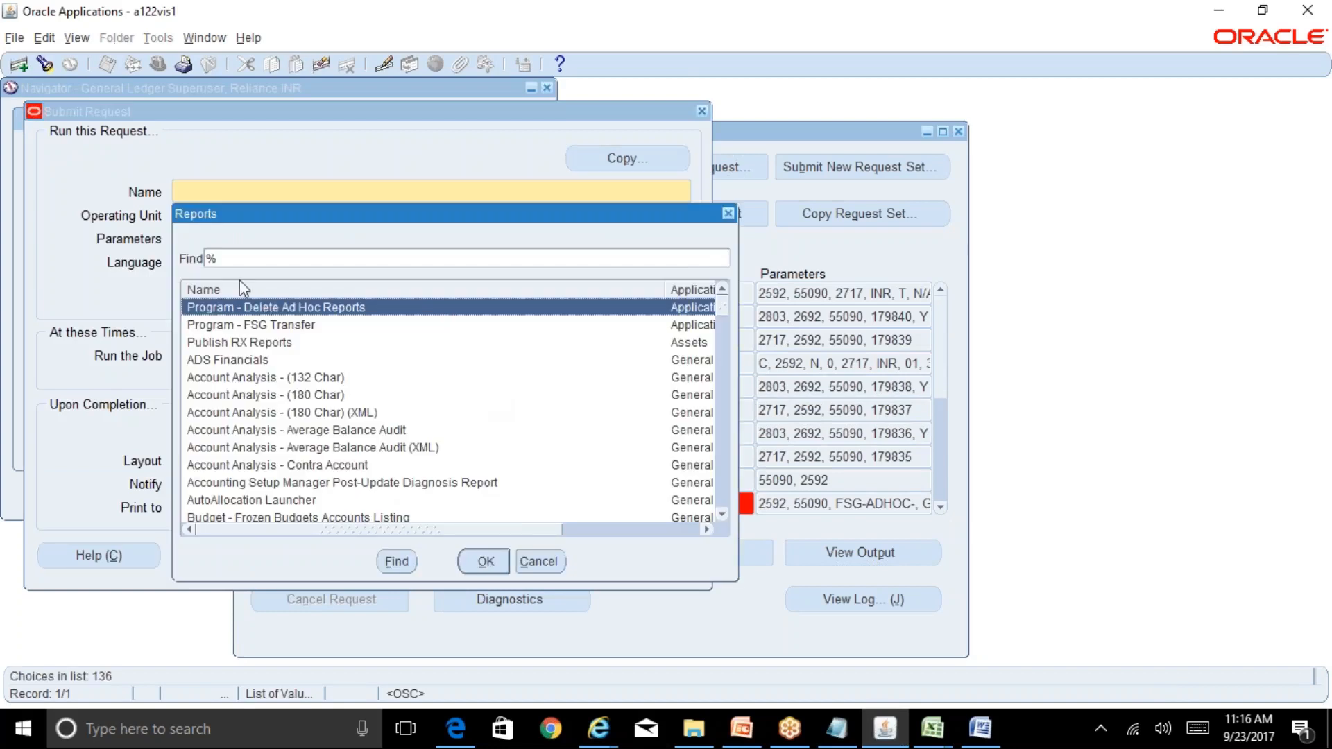
{"action": "left_click", "coordinate": [538, 562]}
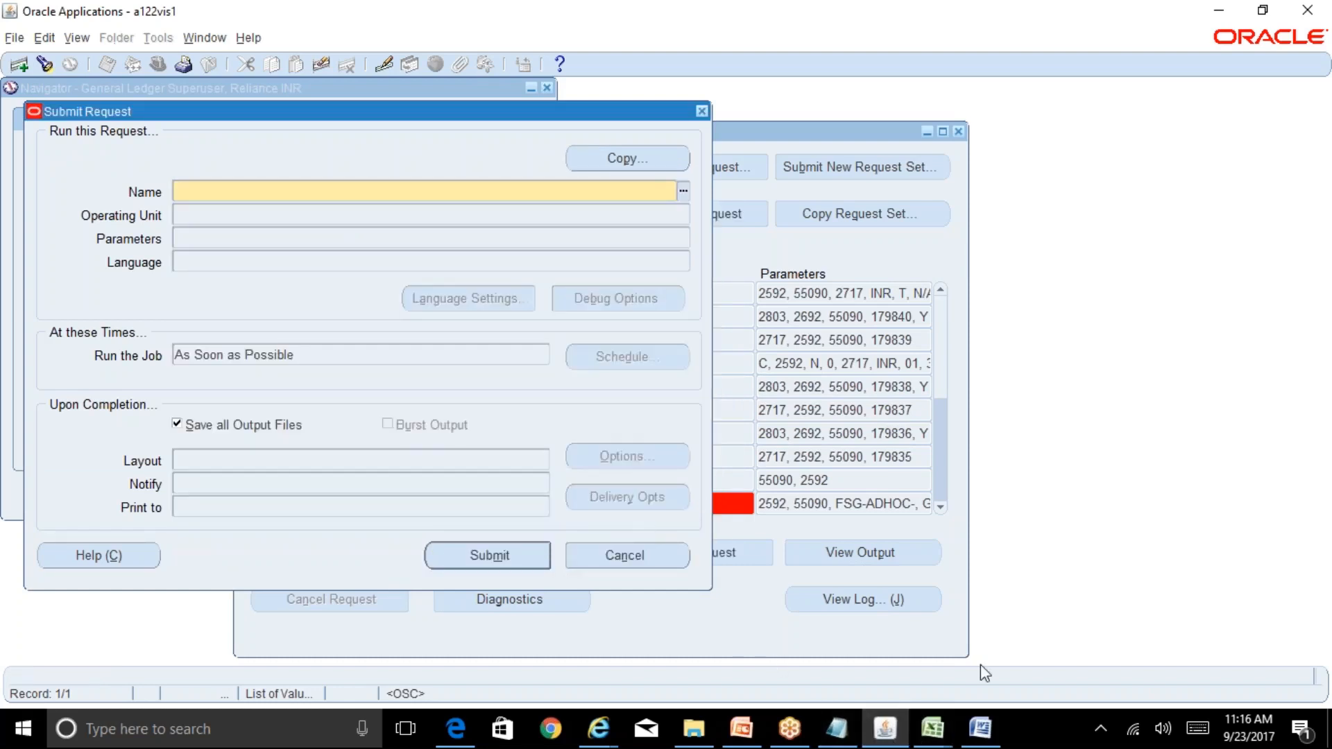
Switch to the Word training document and review Trial Balance – Translation, Trial Balance Report and Chart of Accounts – Detail Listing among the standard reports.
{"action": "left_click", "coordinate": [980, 728]}
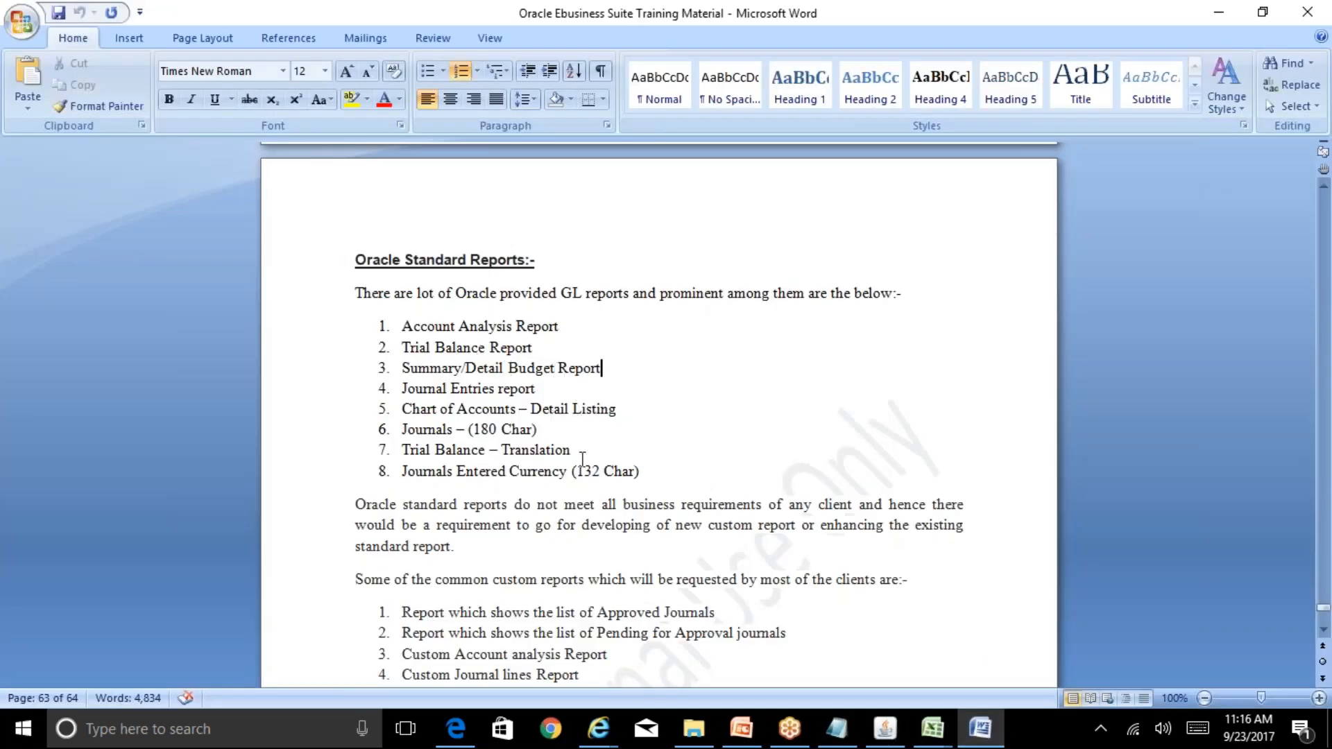
{"action": "left_click_drag", "start_coordinate": [575, 453], "coordinate": [425, 451]}
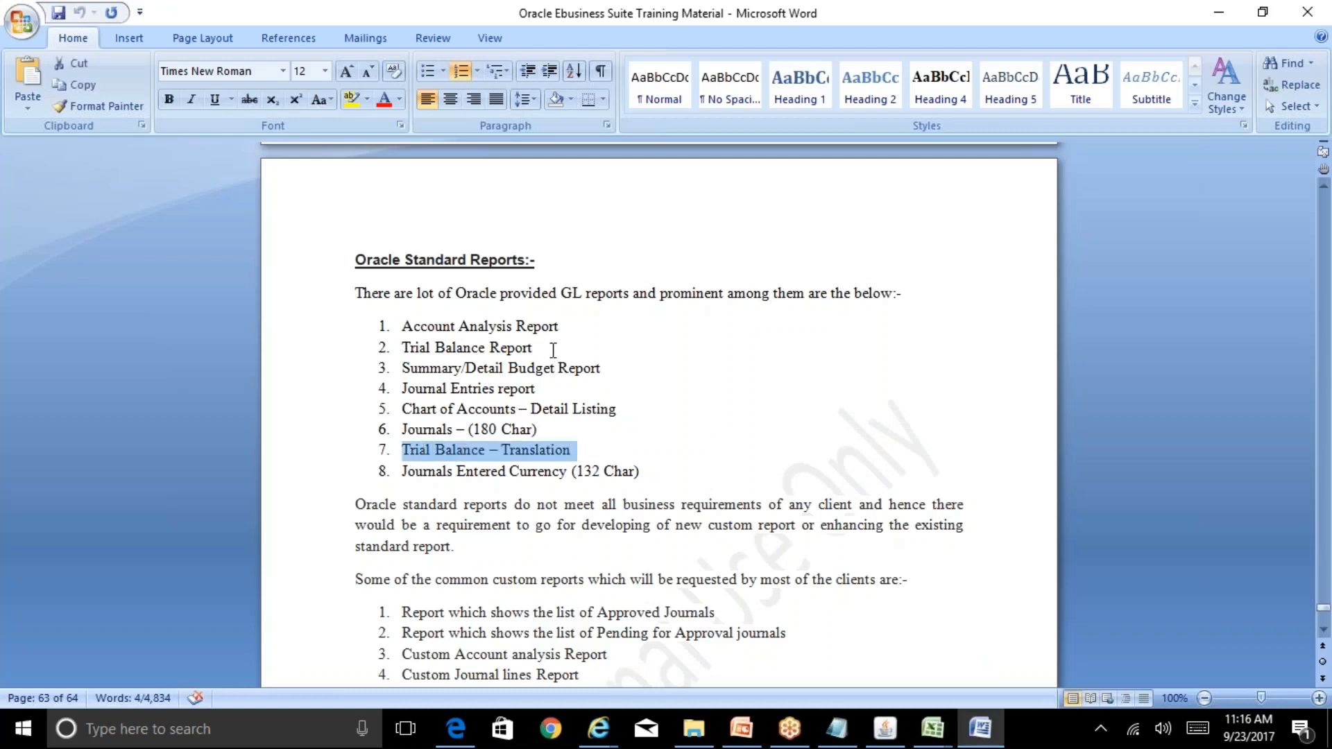
{"action": "left_click_drag", "start_coordinate": [549, 351], "coordinate": [403, 356]}
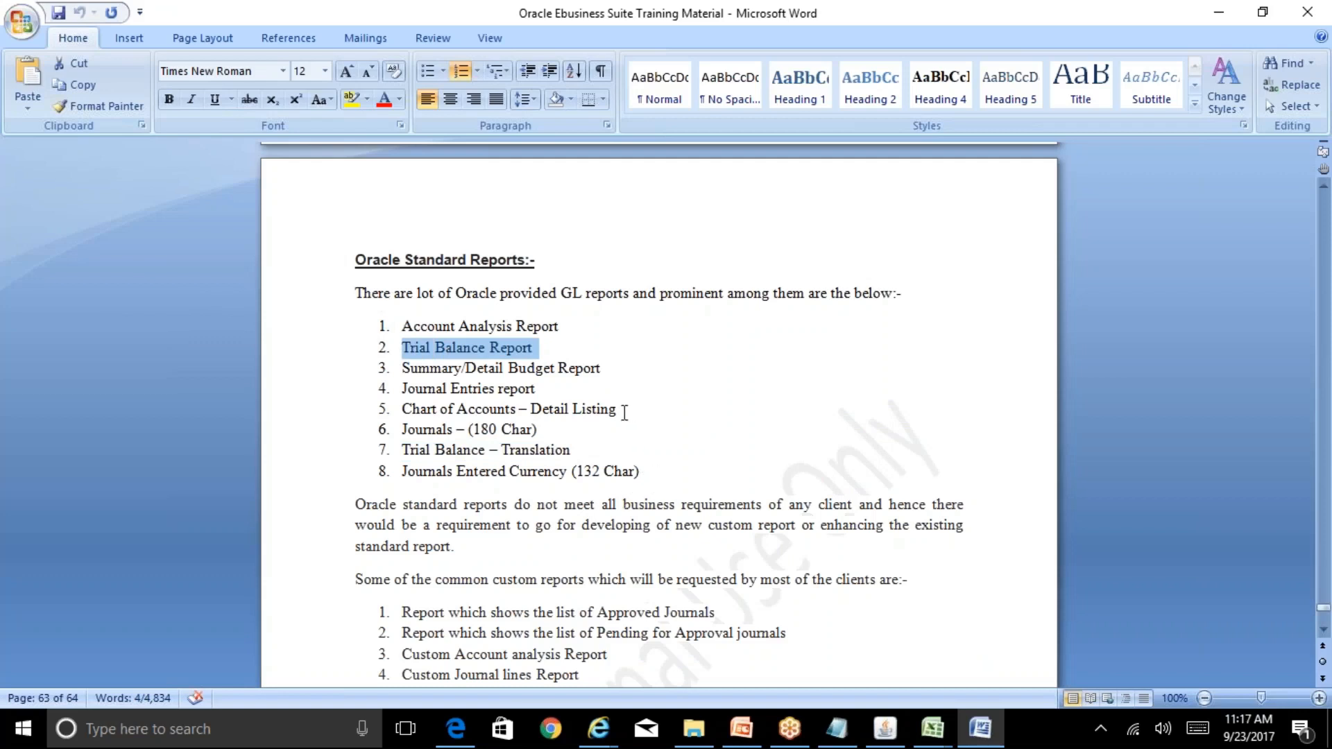
{"action": "left_click_drag", "start_coordinate": [618, 410], "coordinate": [427, 405]}
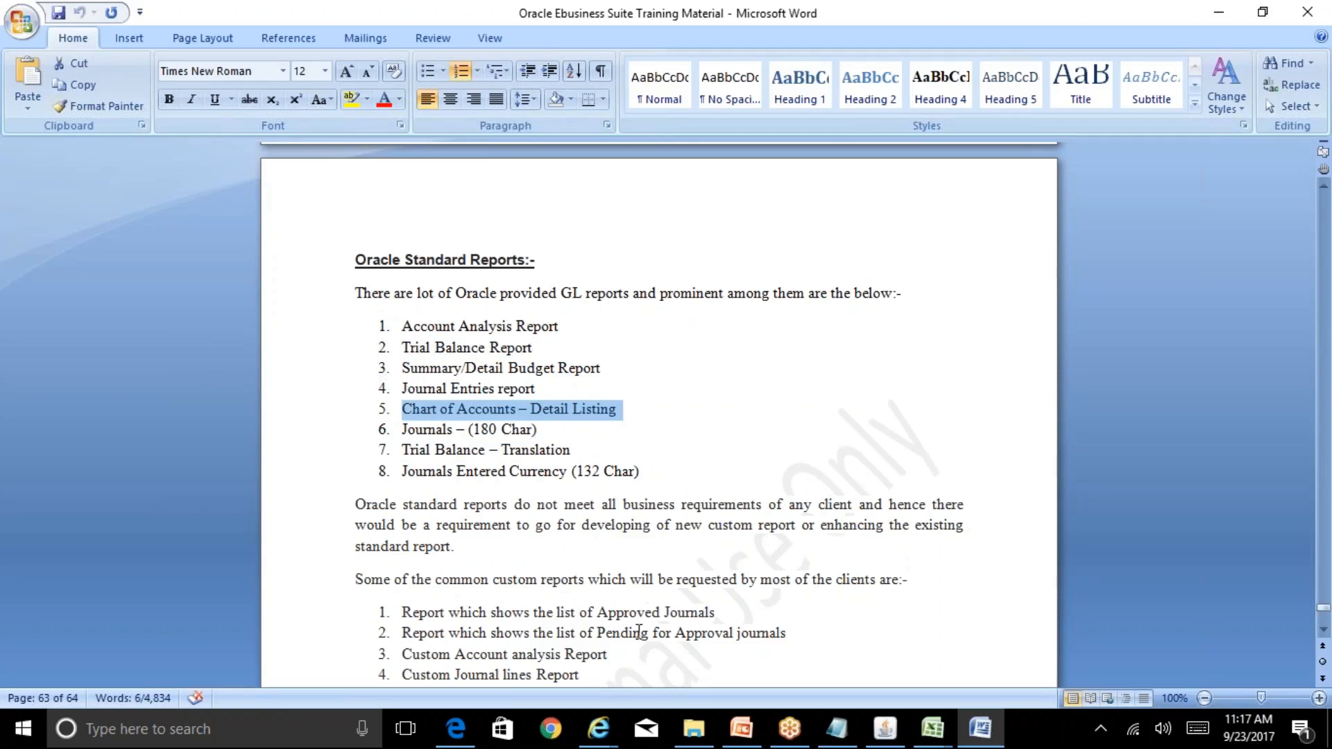
Read through the training document's list of common custom reports, down to Custom Period Status report.
{"action": "left_click", "coordinate": [673, 632]}
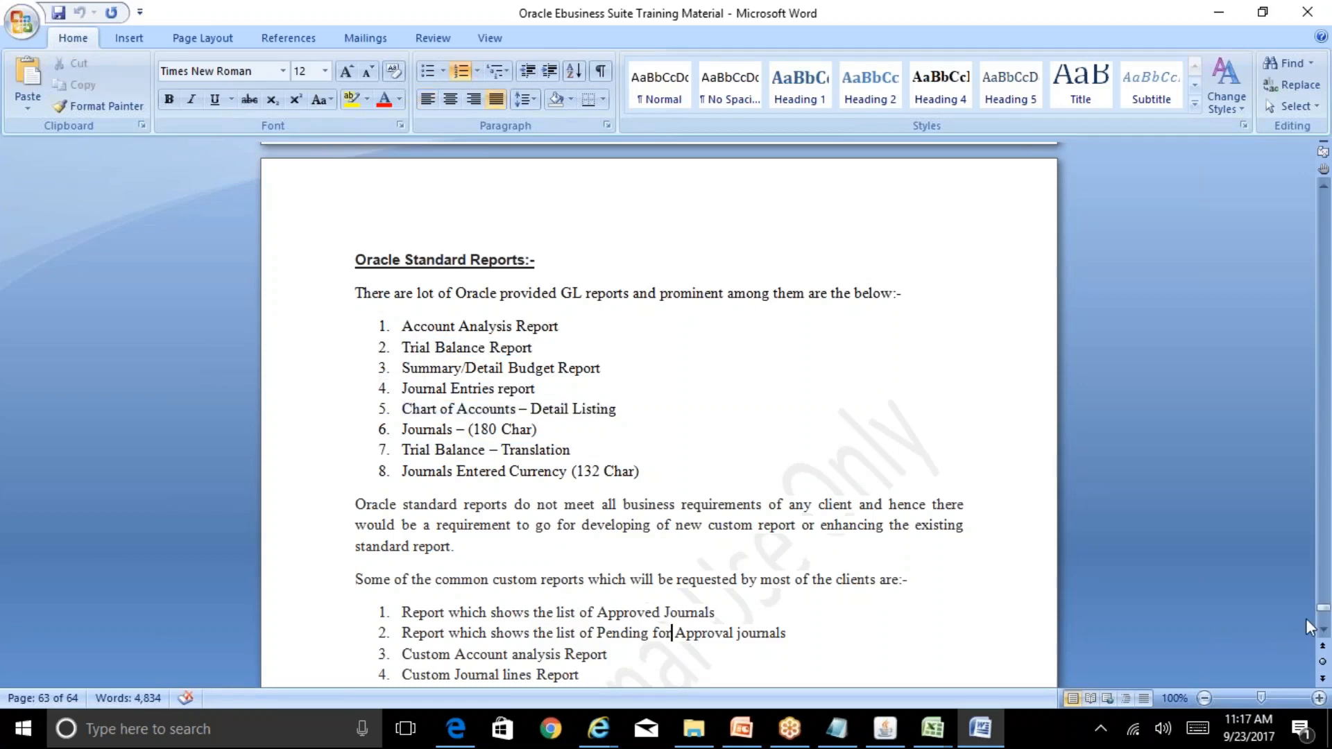
{"action": "left_click", "coordinate": [1323, 629]}
{"action": "left_click", "coordinate": [1323, 629]}
{"action": "left_click", "coordinate": [1323, 629]}
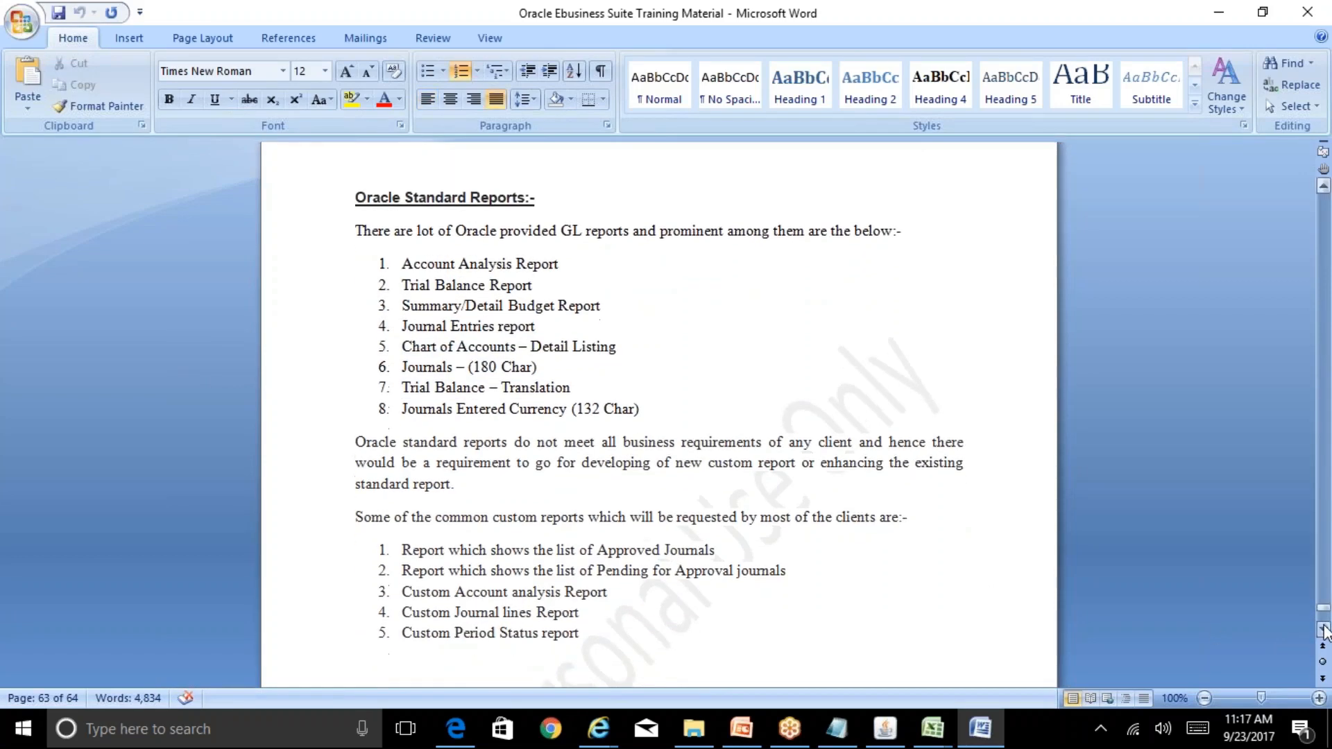
{"action": "left_click", "coordinate": [1322, 629]}
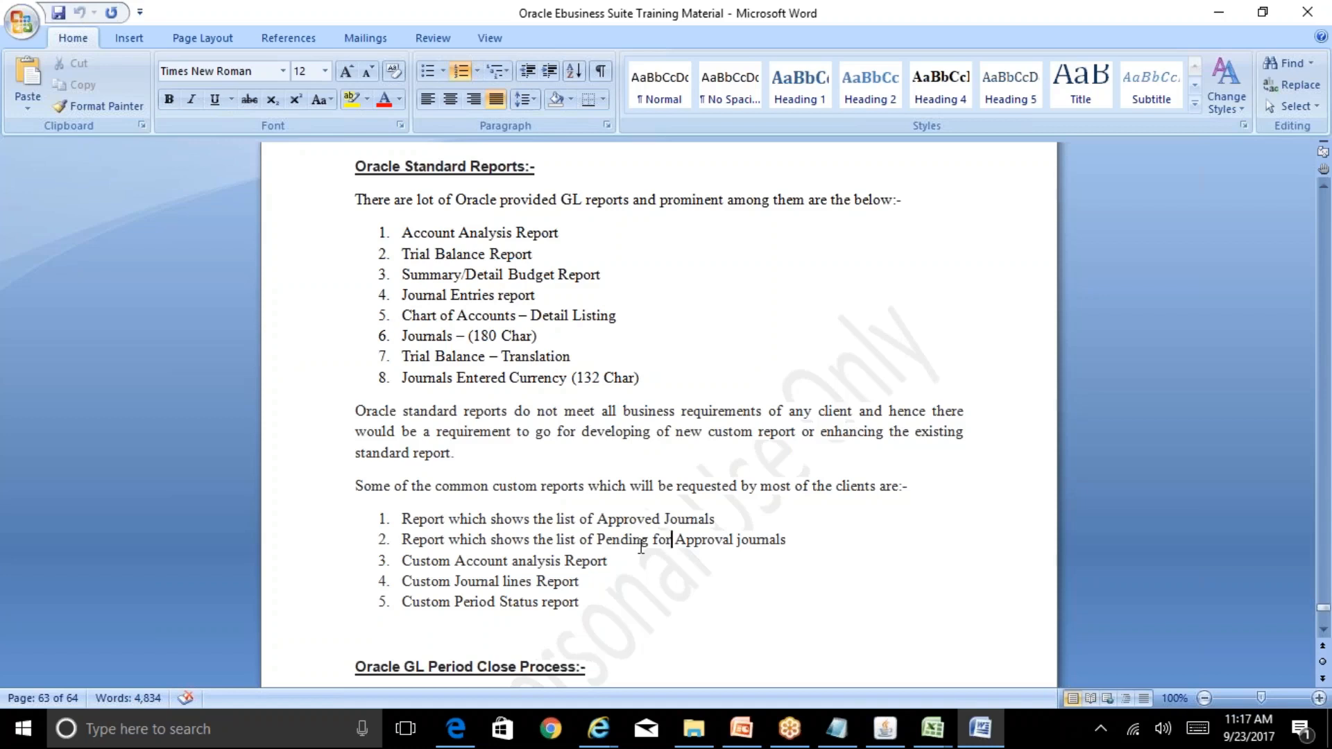
{"action": "left_click", "coordinate": [556, 561]}
{"action": "left_click", "coordinate": [557, 583]}
{"action": "left_click", "coordinate": [568, 602]}
Check the GL Period End Process topic in the Excel workbook R12 Table of Contents and the Oracle GL Period Close Process section in Word.
{"action": "left_click", "coordinate": [901, 732]}
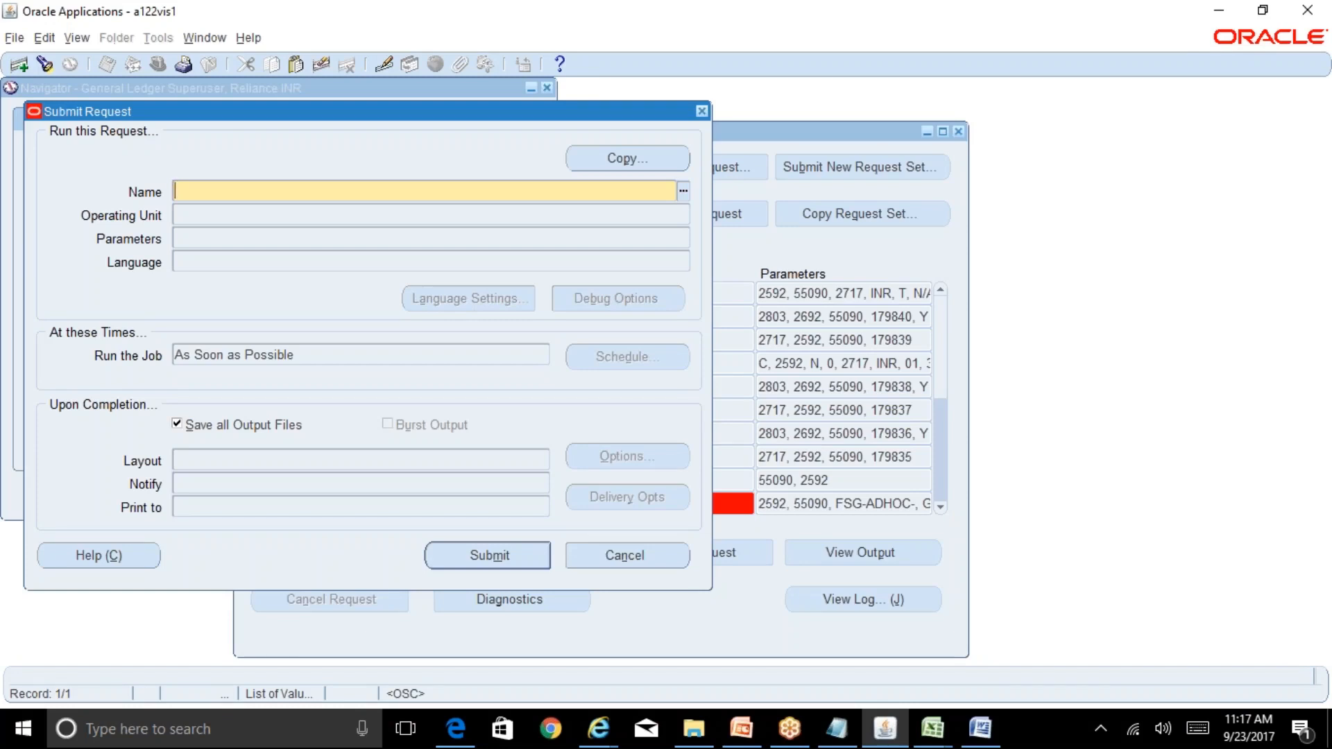
{"action": "mouse_move", "coordinate": [941, 738]}
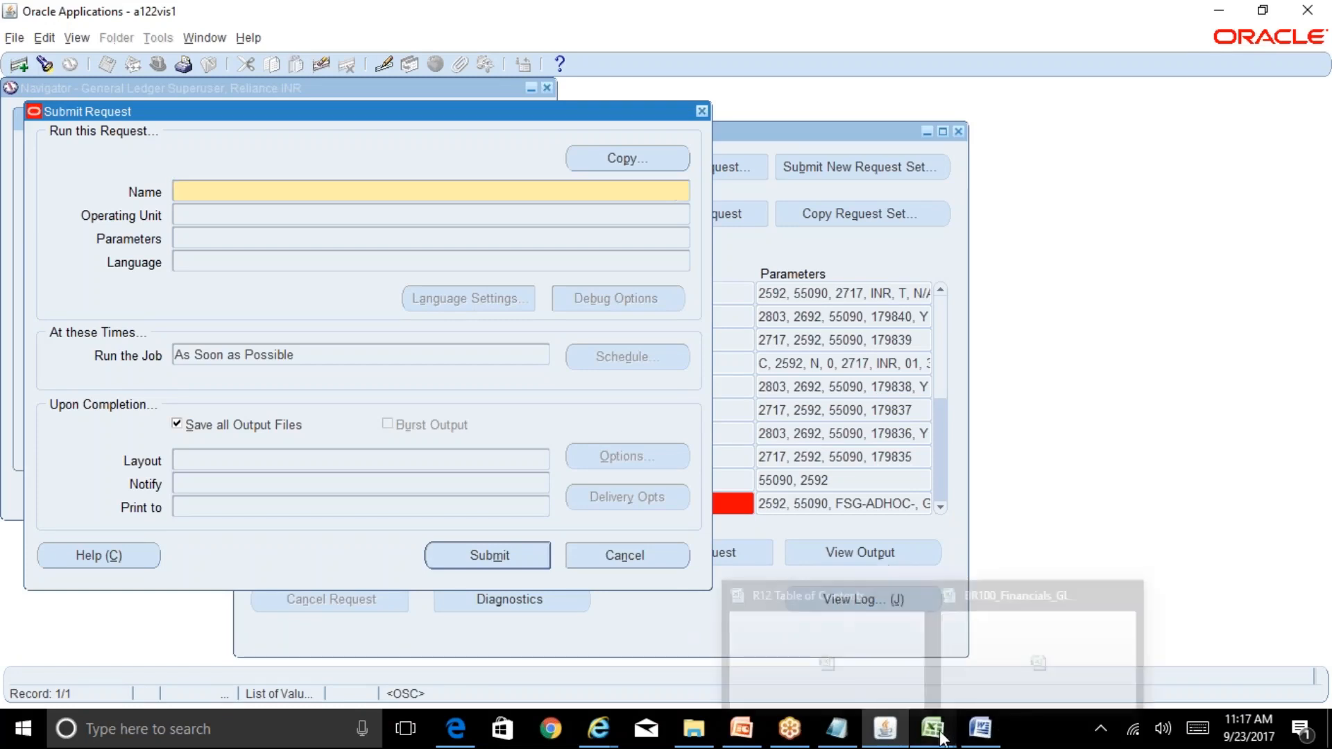
{"action": "left_click", "coordinate": [995, 668]}
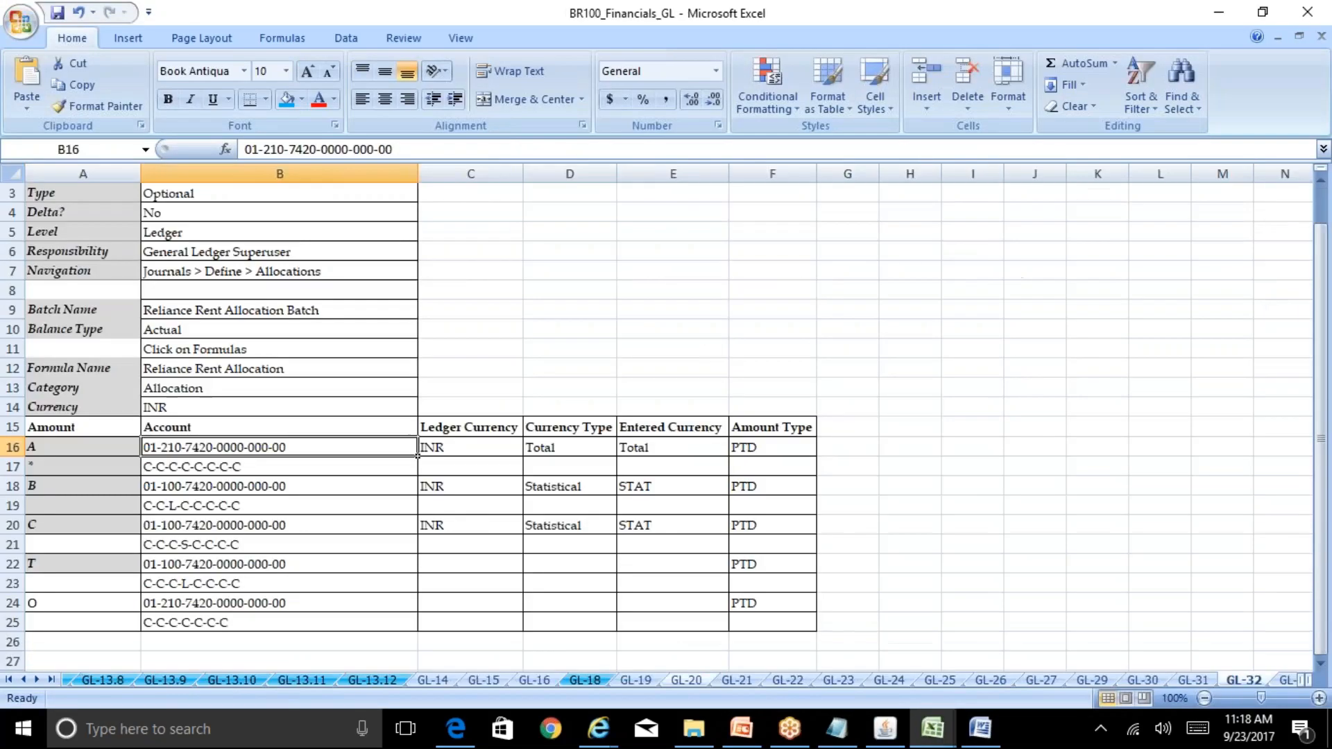
{"action": "mouse_move", "coordinate": [932, 729]}
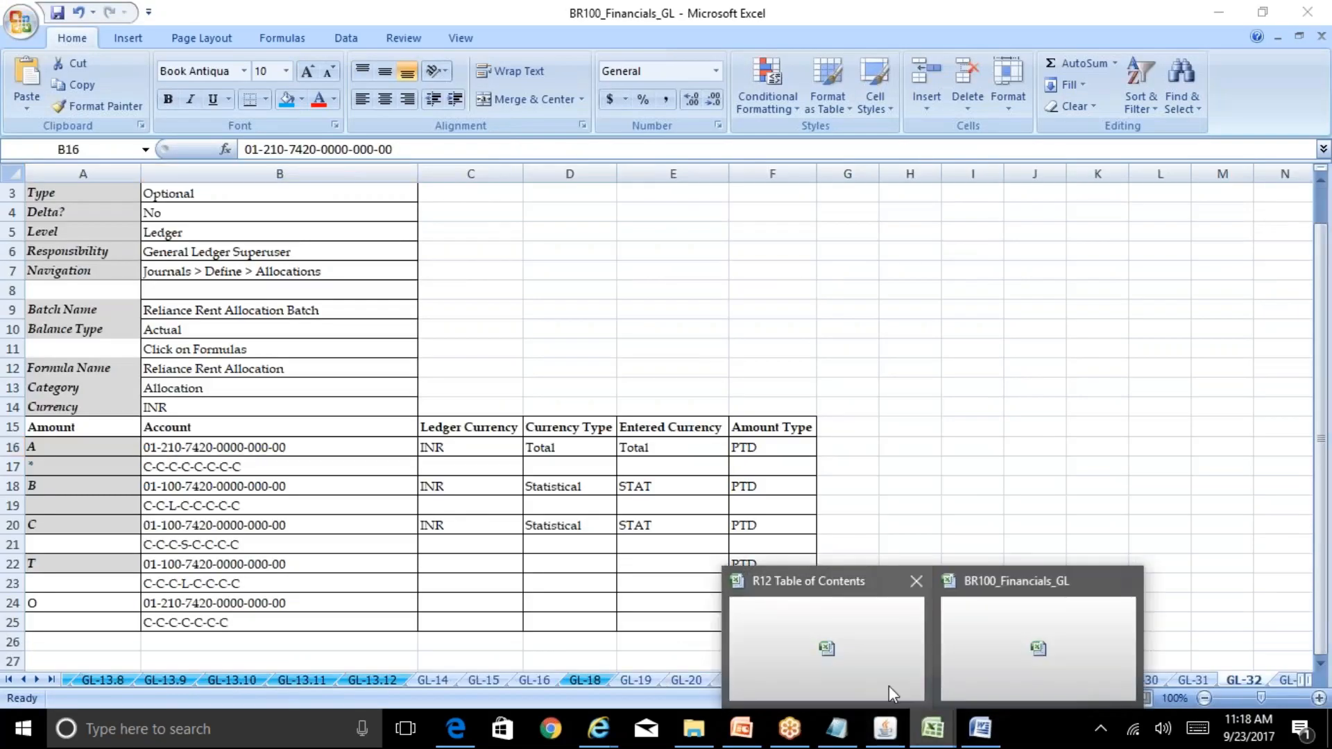
{"action": "left_click", "coordinate": [889, 685]}
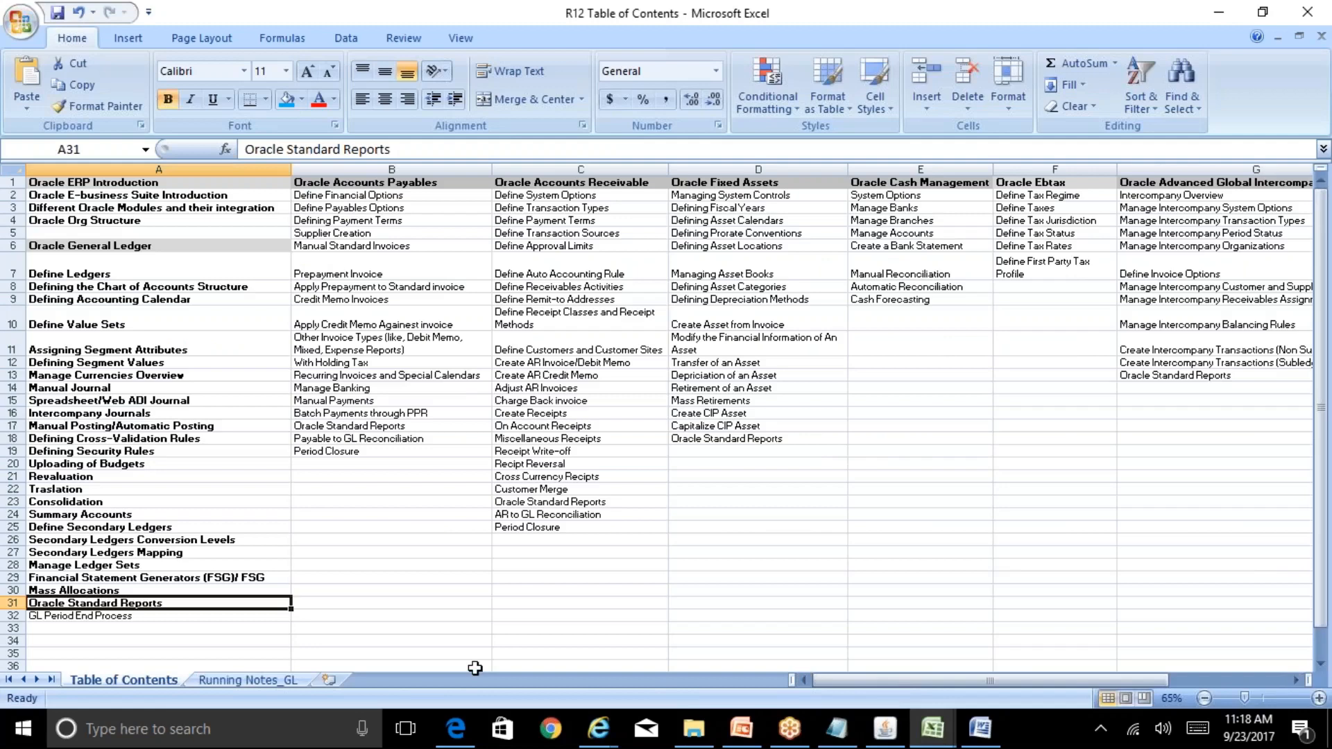
{"action": "key", "text": "Down"}
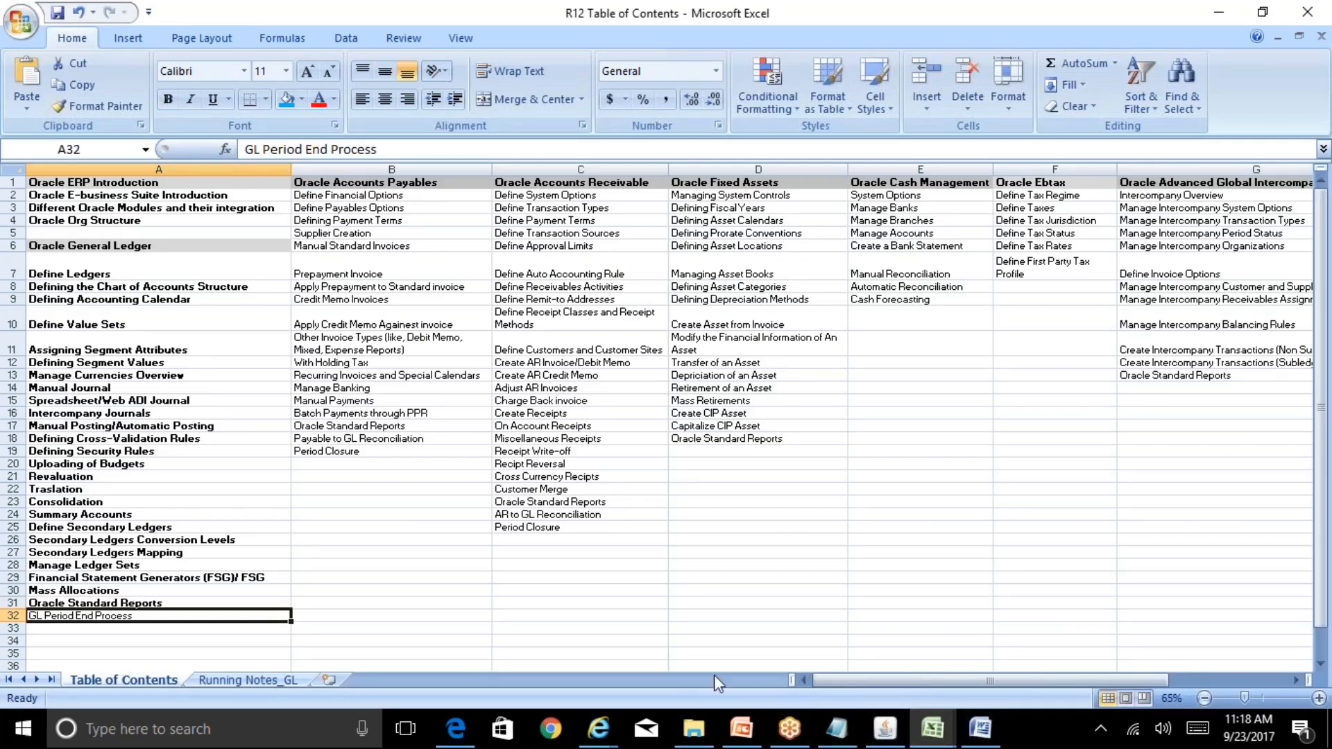
{"action": "left_click", "coordinate": [981, 729]}
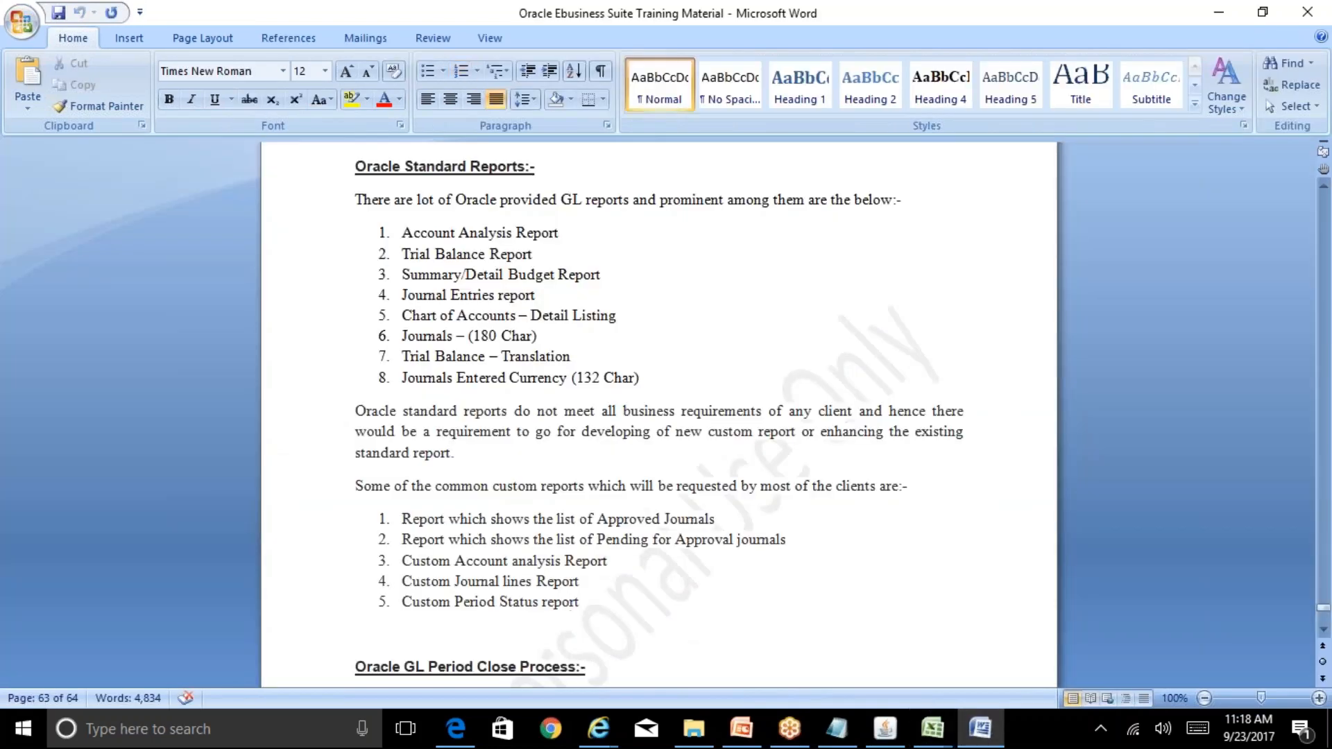
{"action": "scroll", "coordinate": [818, 654], "scroll_direction": "down", "scroll_amount": 10}
Return to Oracle Applications, cancel the blank new request and close the Requests window.
{"action": "left_click", "coordinate": [885, 730]}
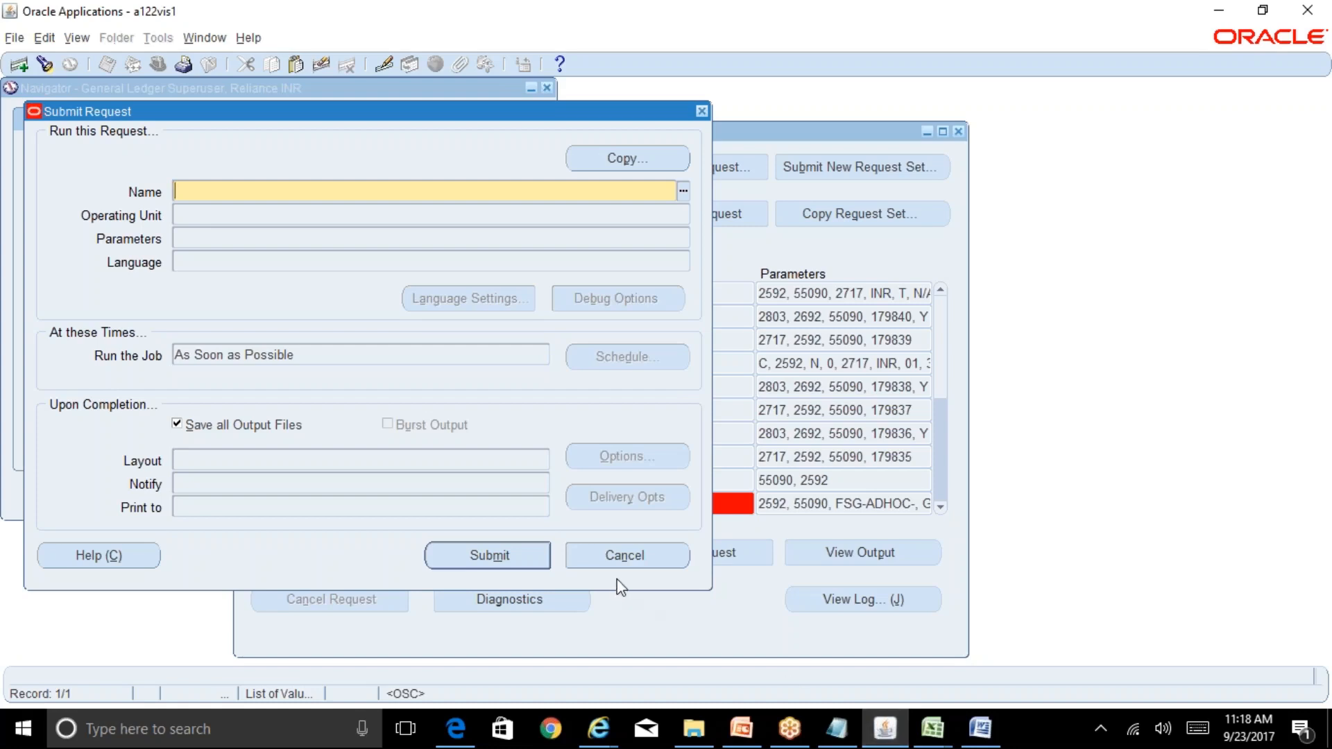
{"action": "left_click", "coordinate": [624, 555]}
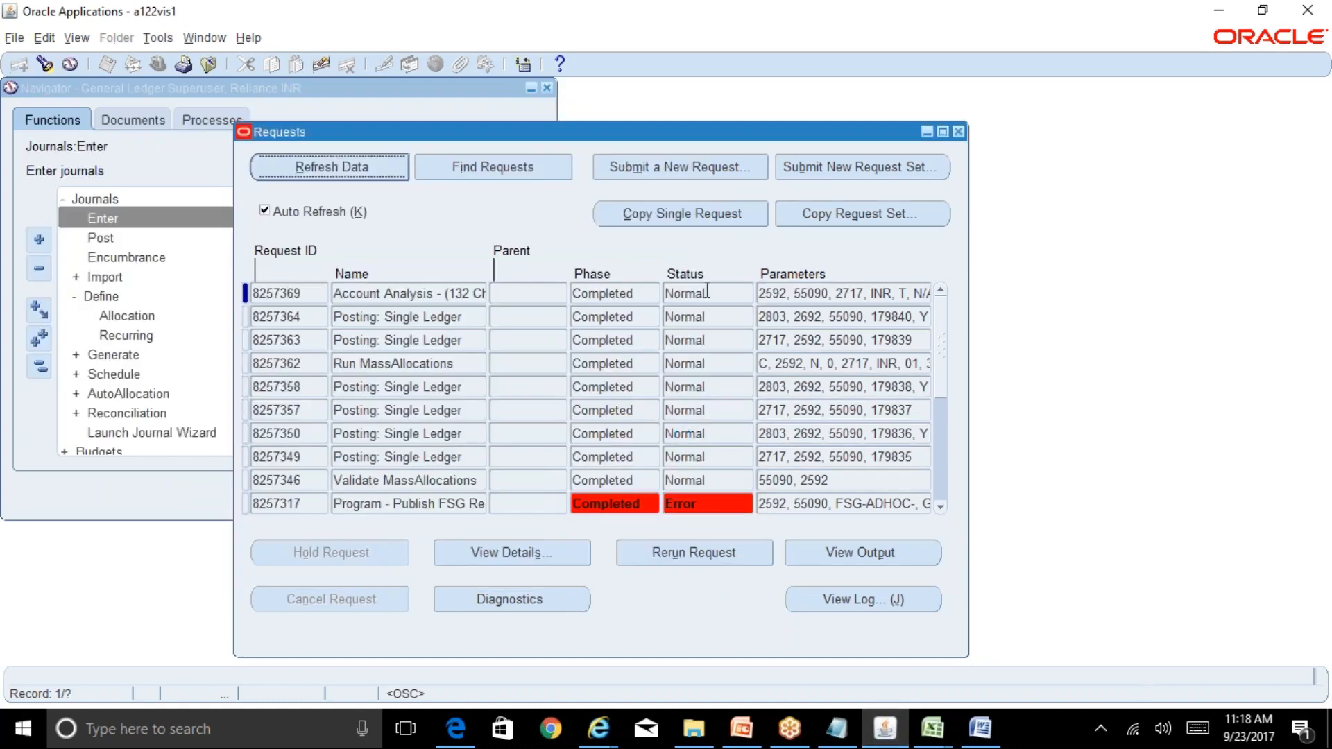
{"action": "left_click", "coordinate": [958, 131]}
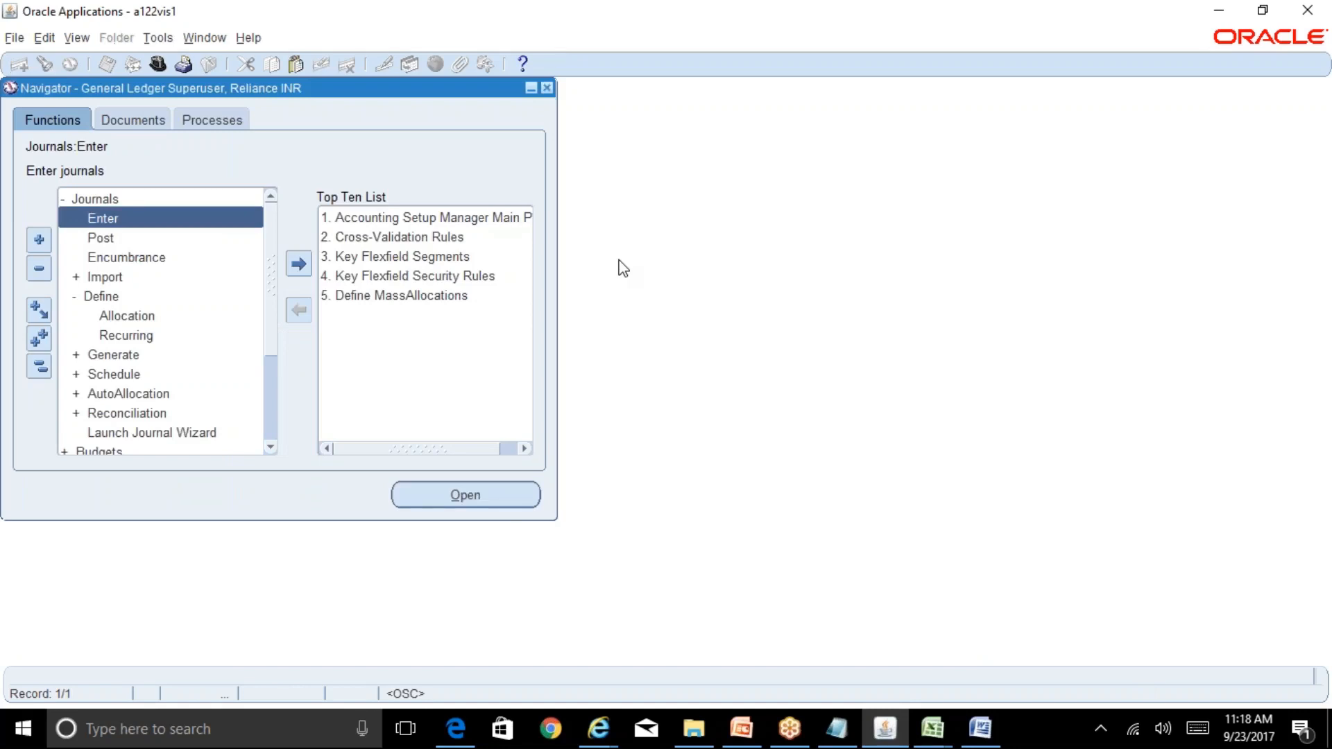
Open the Open/Close function under Setup and bring up the accounting periods of the Reliance INR Ledger.
{"action": "left_click", "coordinate": [39, 366]}
{"action": "double_click", "coordinate": [119, 336]}
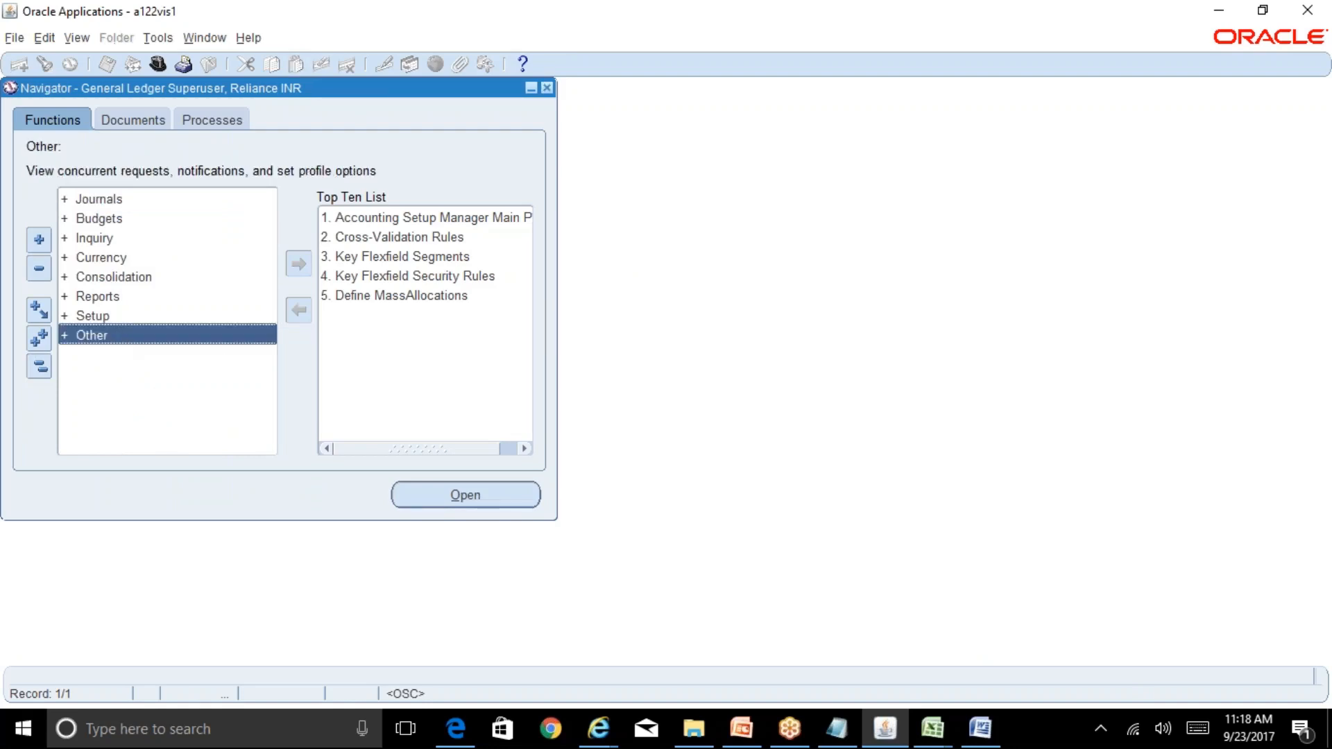
{"action": "left_click", "coordinate": [152, 347]}
{"action": "left_click_drag", "start_coordinate": [273, 328], "coordinate": [264, 368]}
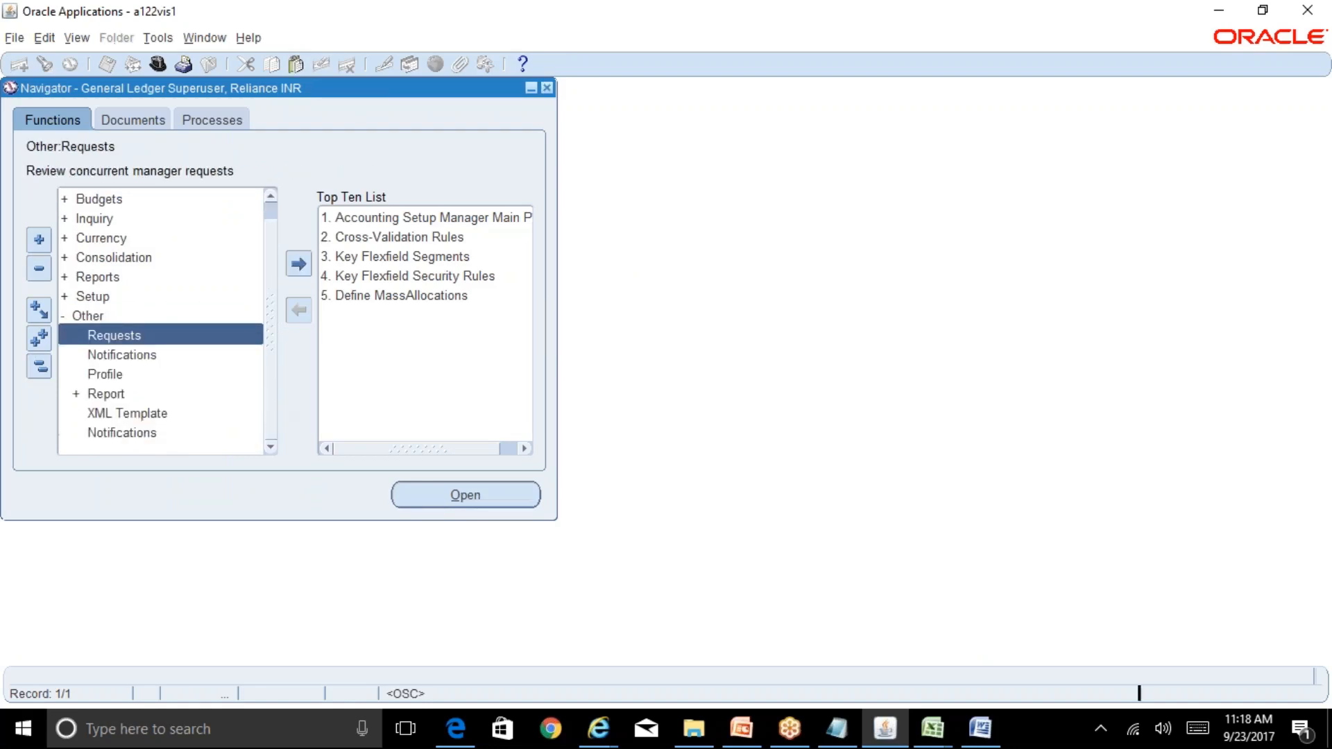
{"action": "double_click", "coordinate": [97, 296]}
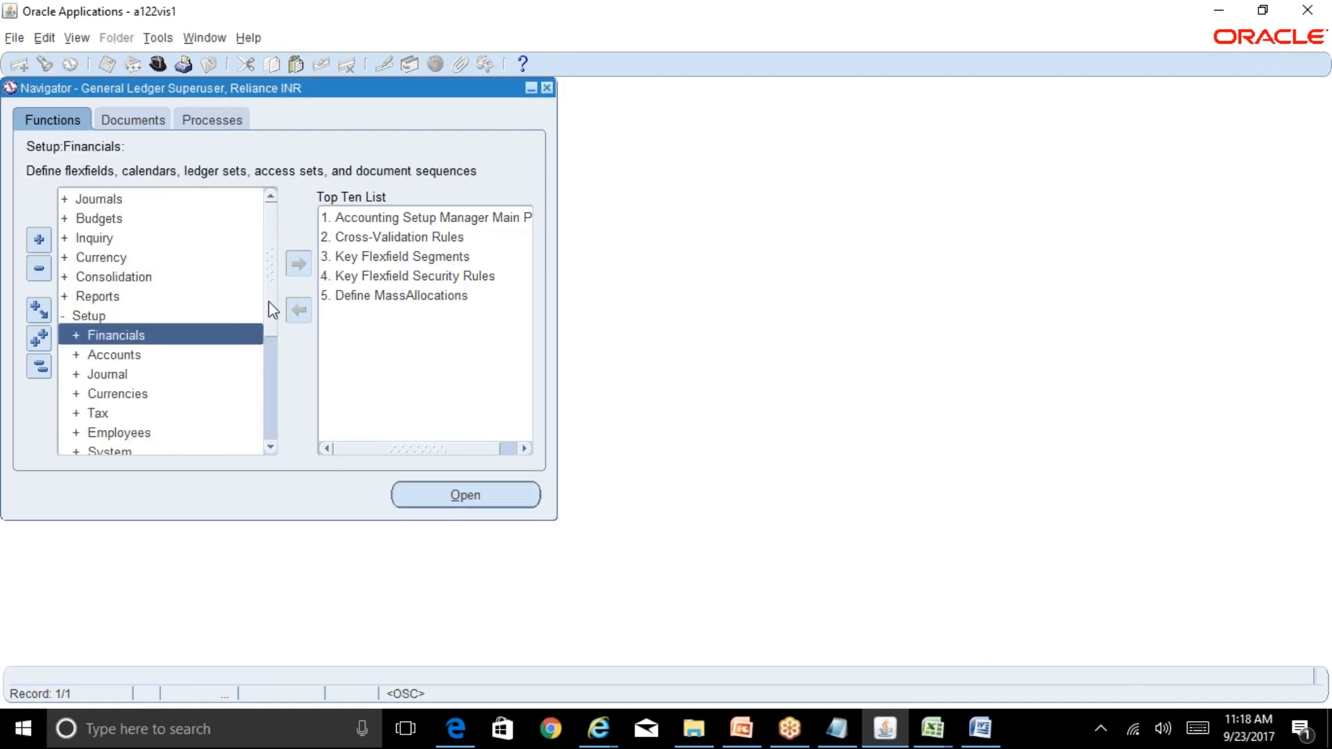
{"action": "left_click_drag", "start_coordinate": [269, 301], "coordinate": [271, 368]}
{"action": "double_click", "coordinate": [164, 375]}
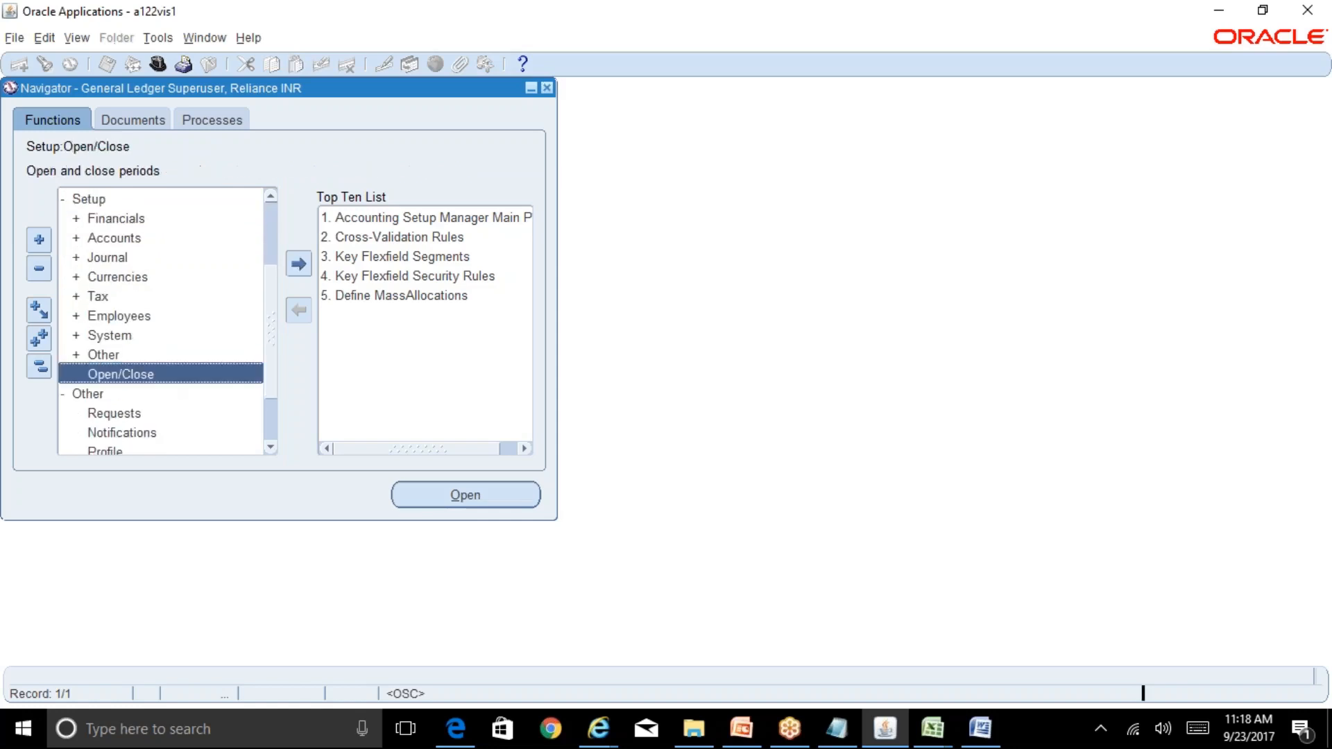
{"action": "left_click", "coordinate": [520, 403]}
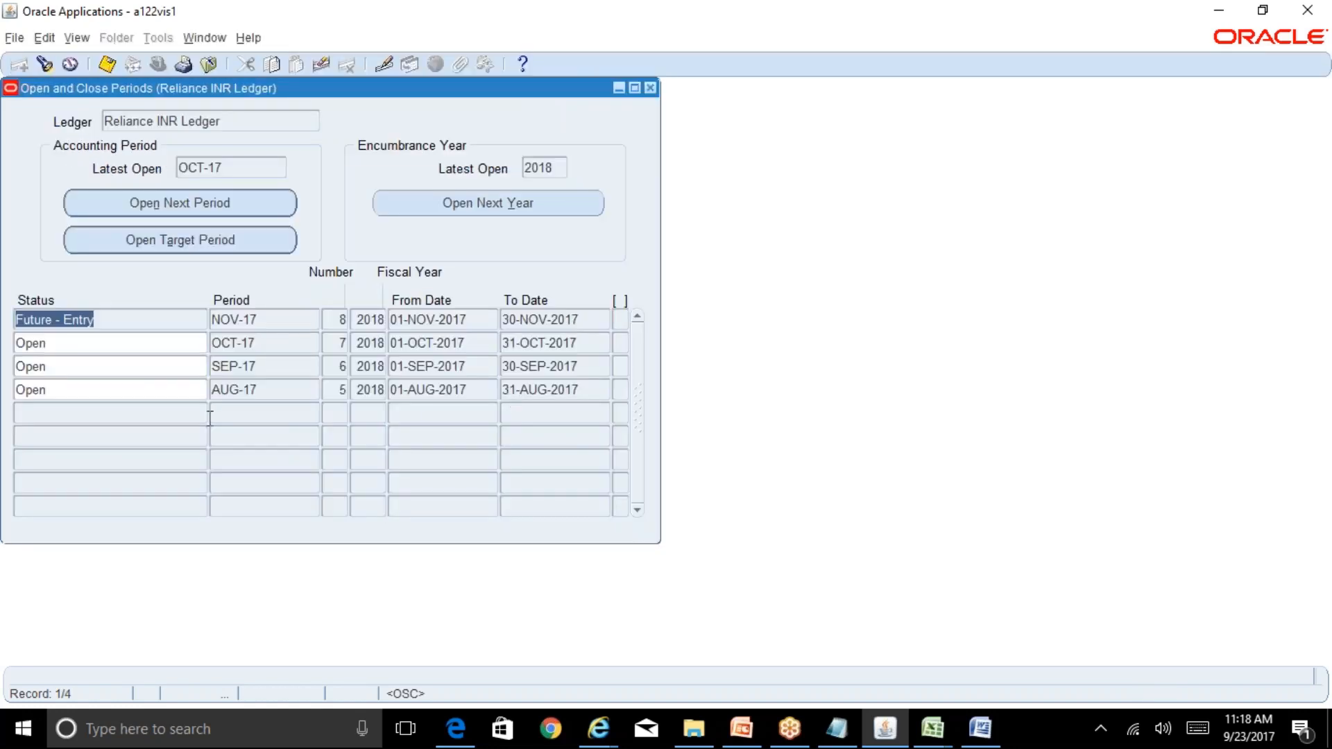
Set the AUG-17 period's status to Closed, save it, and close the periods window, acknowledging the submitted request.
{"action": "left_click", "coordinate": [113, 392]}
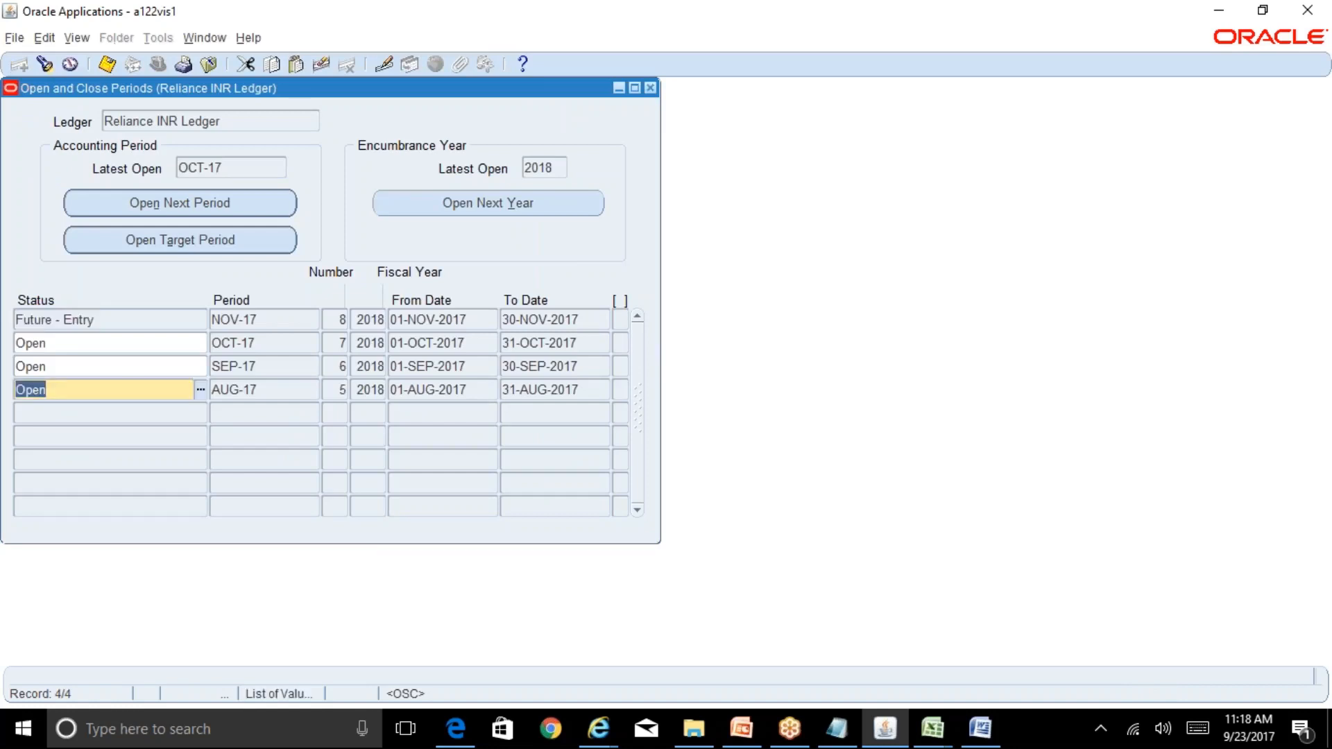
{"action": "mouse_move", "coordinate": [1252, 741]}
{"action": "left_click", "coordinate": [202, 393]}
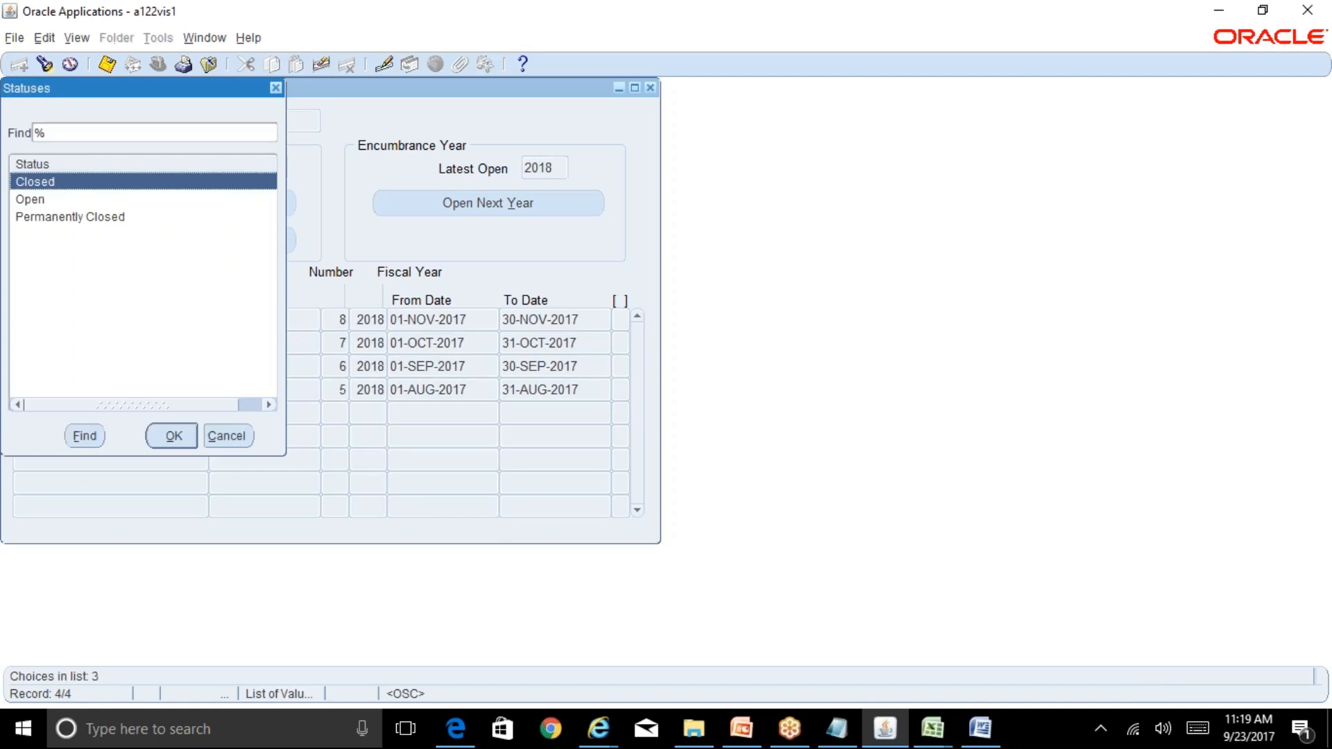
{"action": "double_click", "coordinate": [52, 182]}
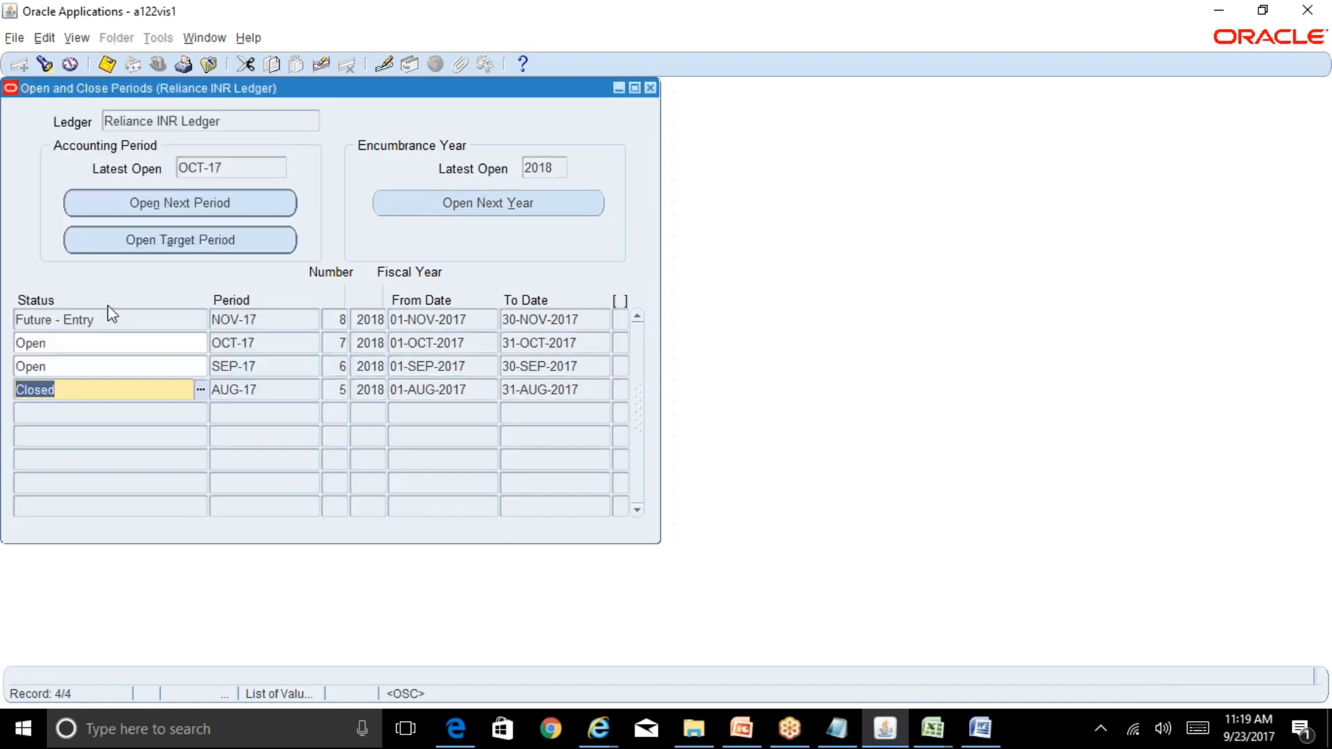
{"action": "key", "text": "ctrl+s"}
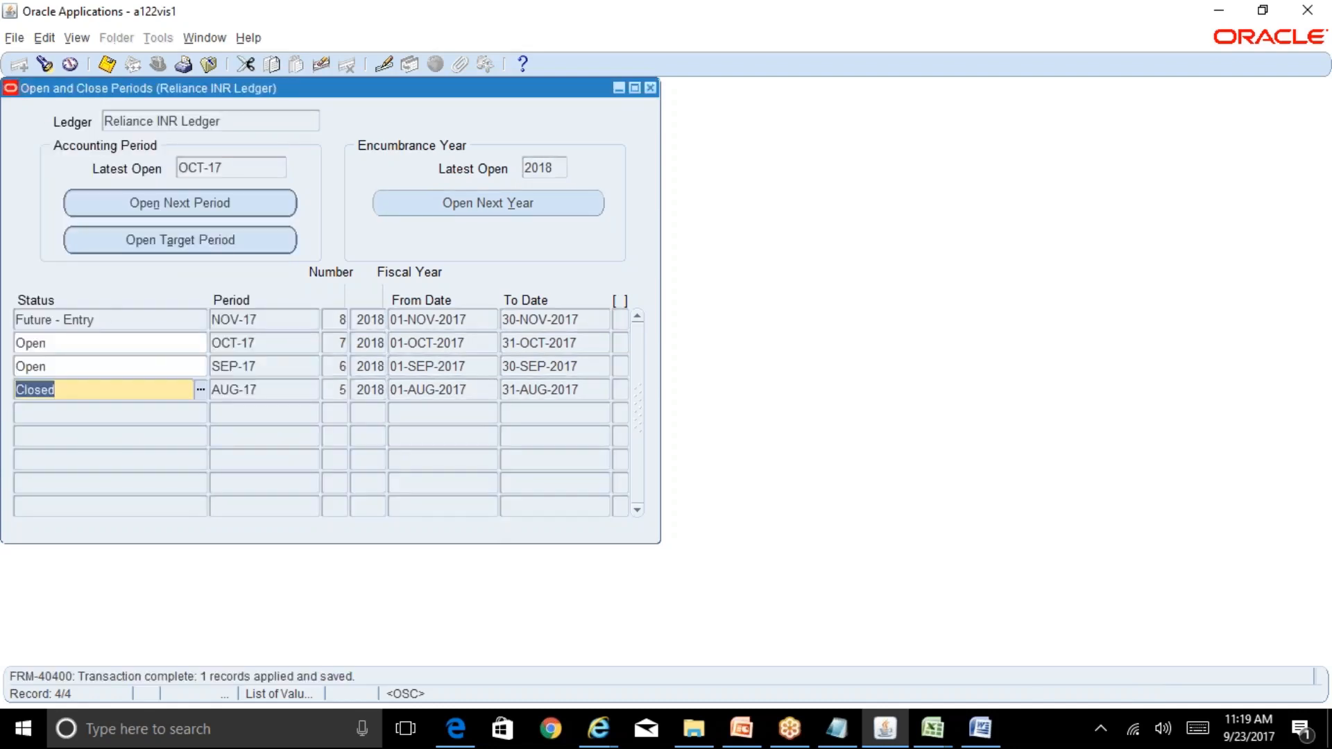
{"action": "left_click", "coordinate": [651, 88]}
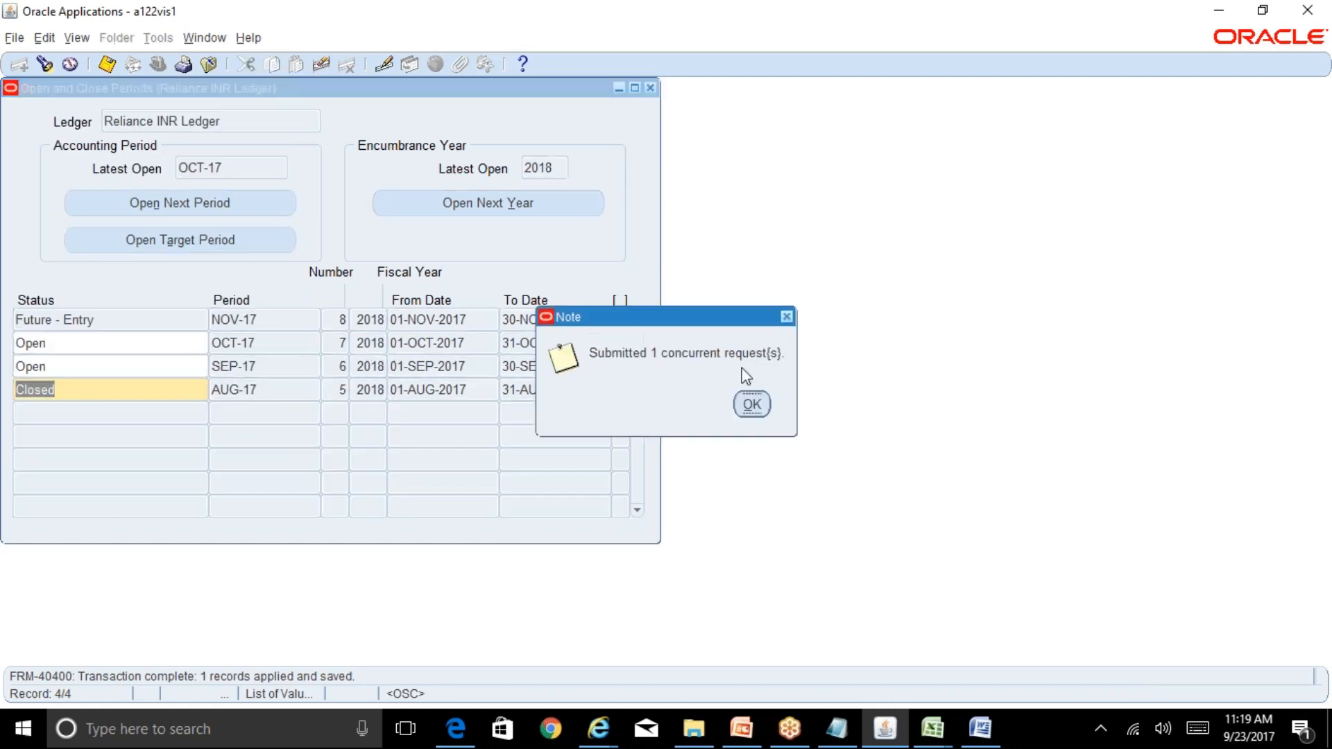
{"action": "left_click", "coordinate": [751, 403]}
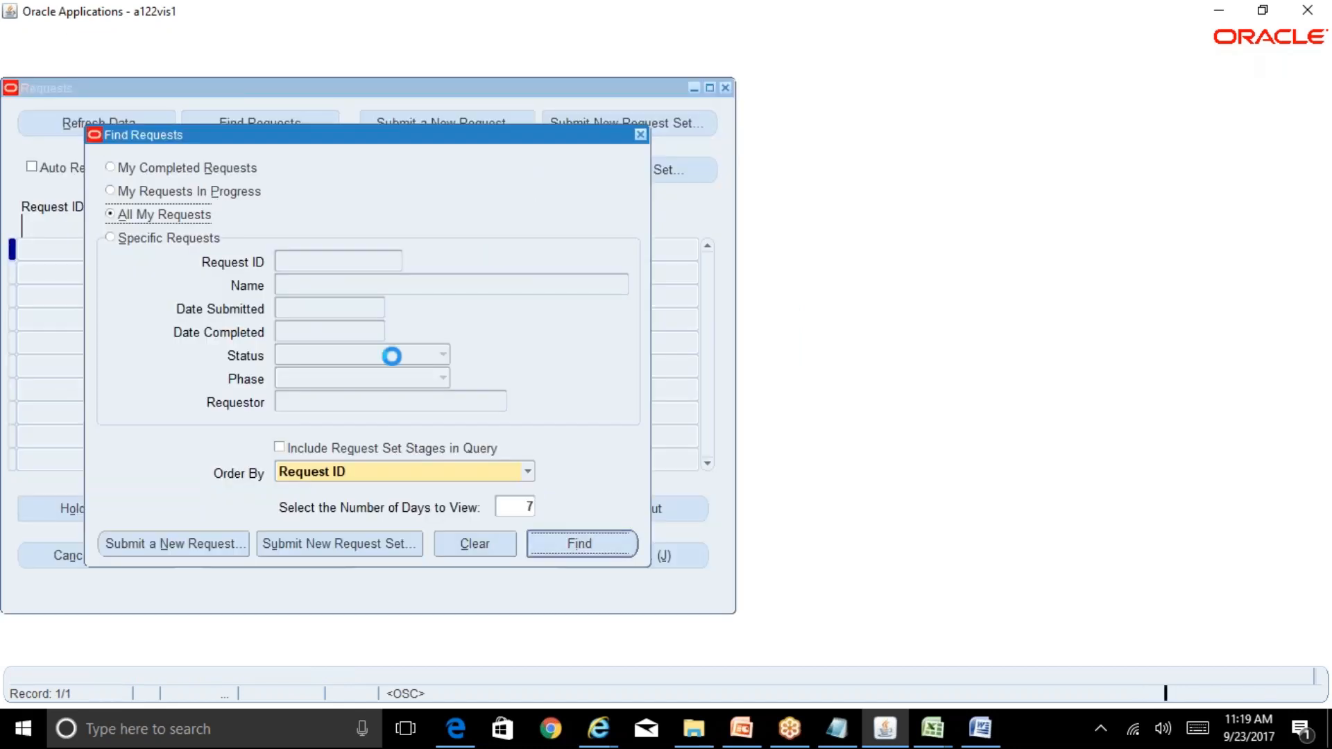
List all own requests and refresh them to check the progress of the Periods - Close Period request.
{"action": "key", "text": "Return"}
{"action": "left_click", "coordinate": [112, 129]}
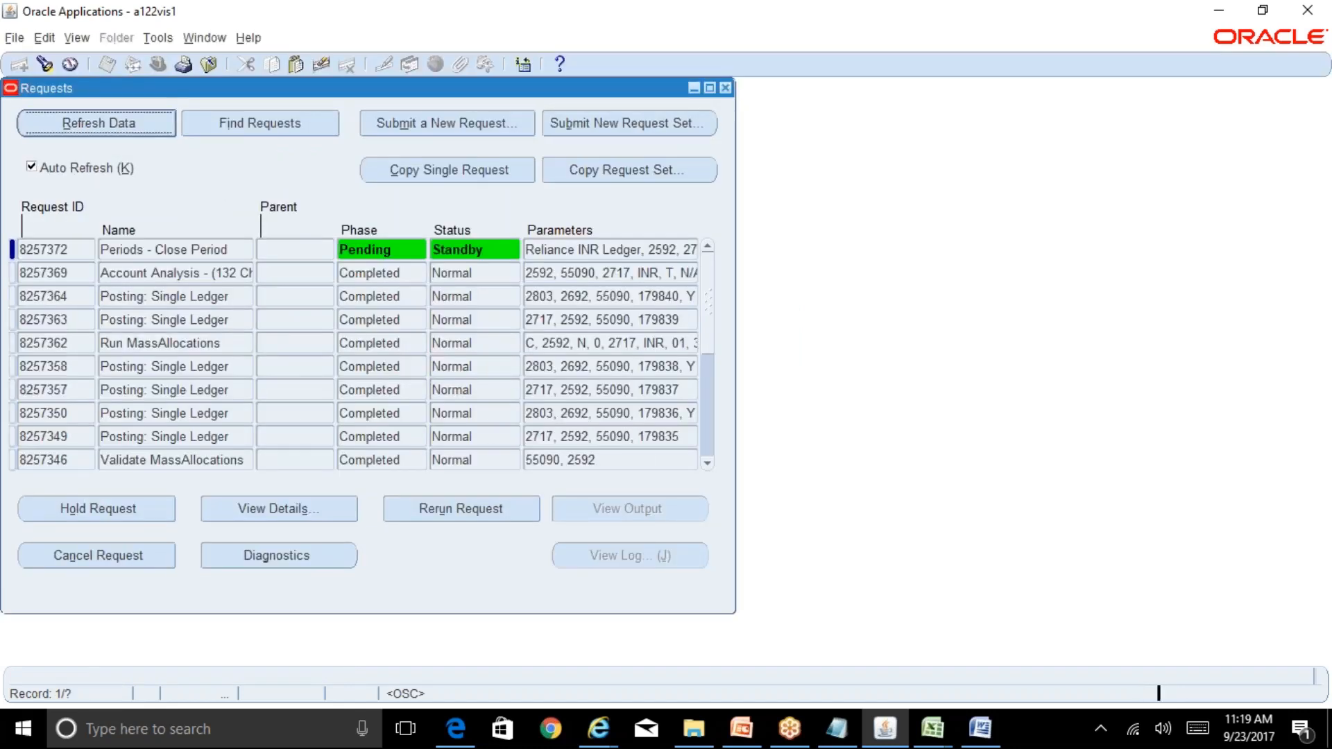
{"action": "left_click", "coordinate": [112, 129]}
{"action": "left_click", "coordinate": [104, 127]}
{"action": "left_click", "coordinate": [105, 126]}
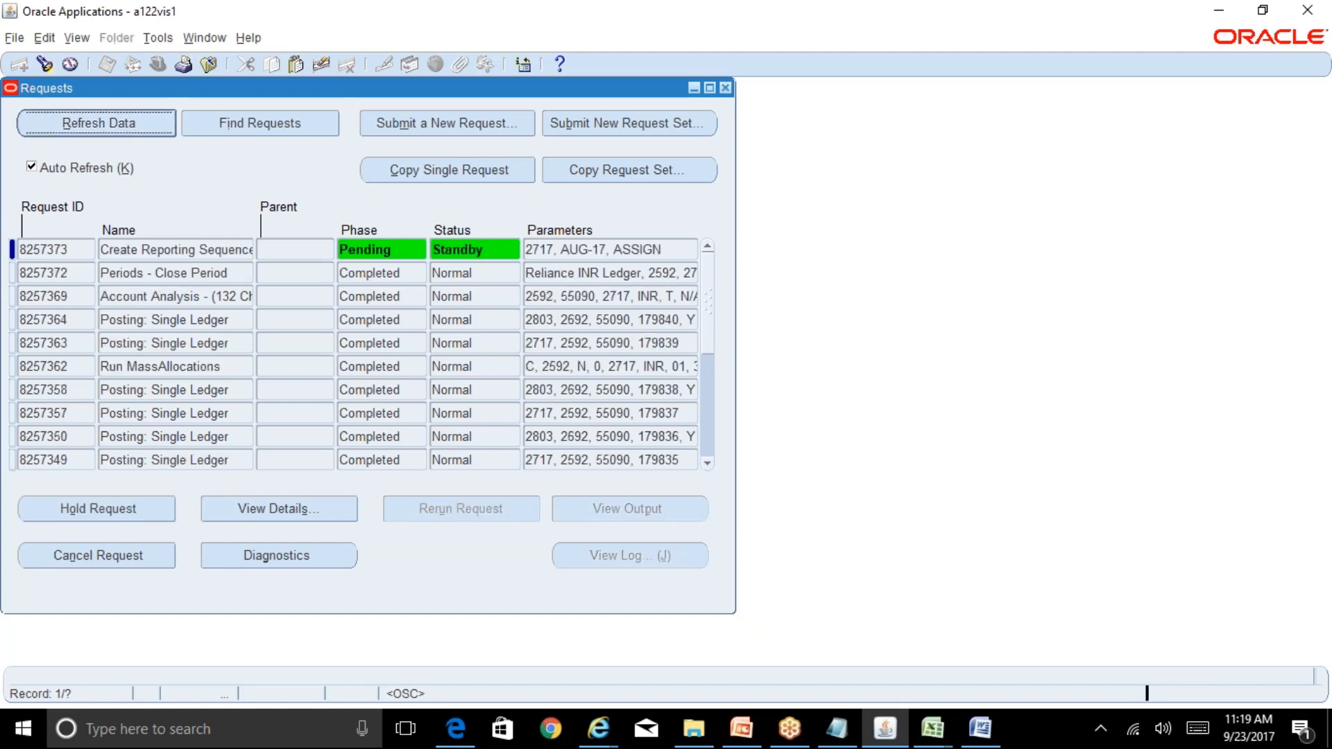
{"action": "left_click", "coordinate": [231, 276]}
{"action": "left_click", "coordinate": [231, 251]}
{"action": "left_click", "coordinate": [250, 276]}
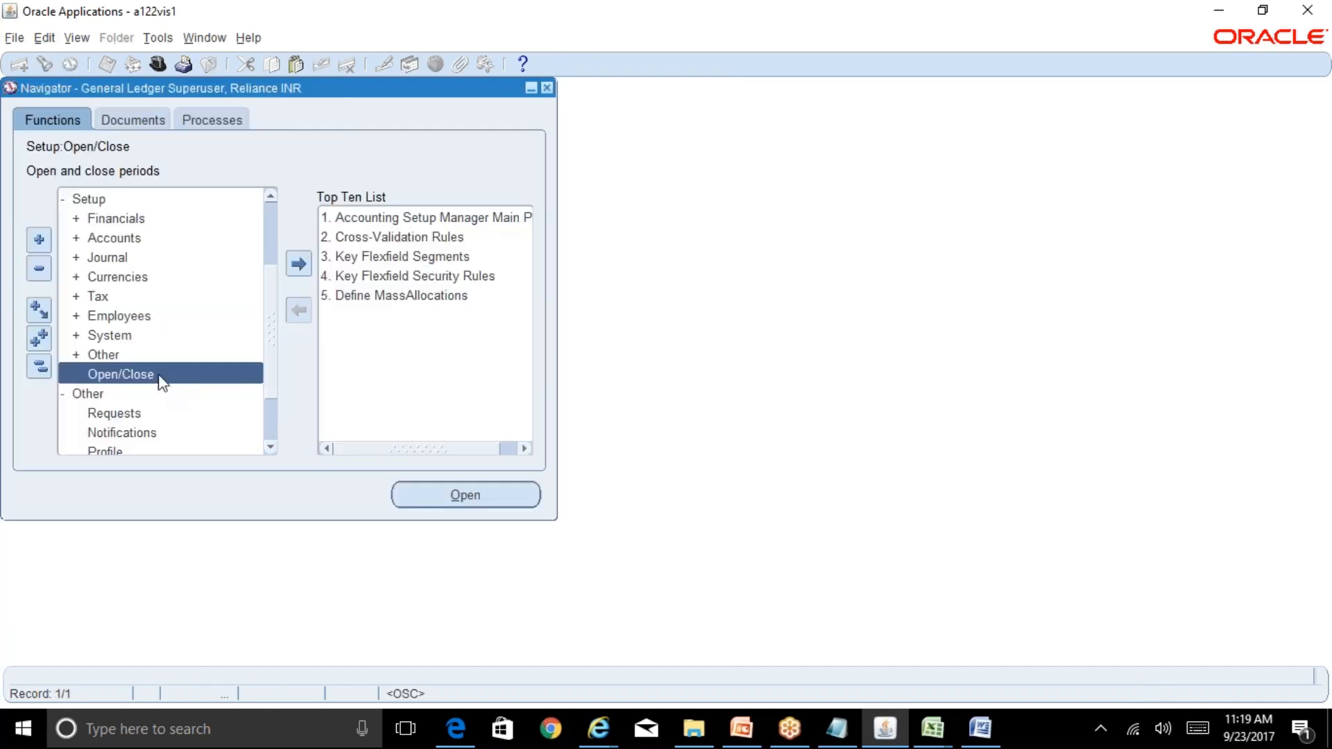
Reopen the Reliance INR Ledger periods and set AUG-17 to Permanently Closed, confirming the irreversible change and the submitted request.
{"action": "double_click", "coordinate": [164, 379]}
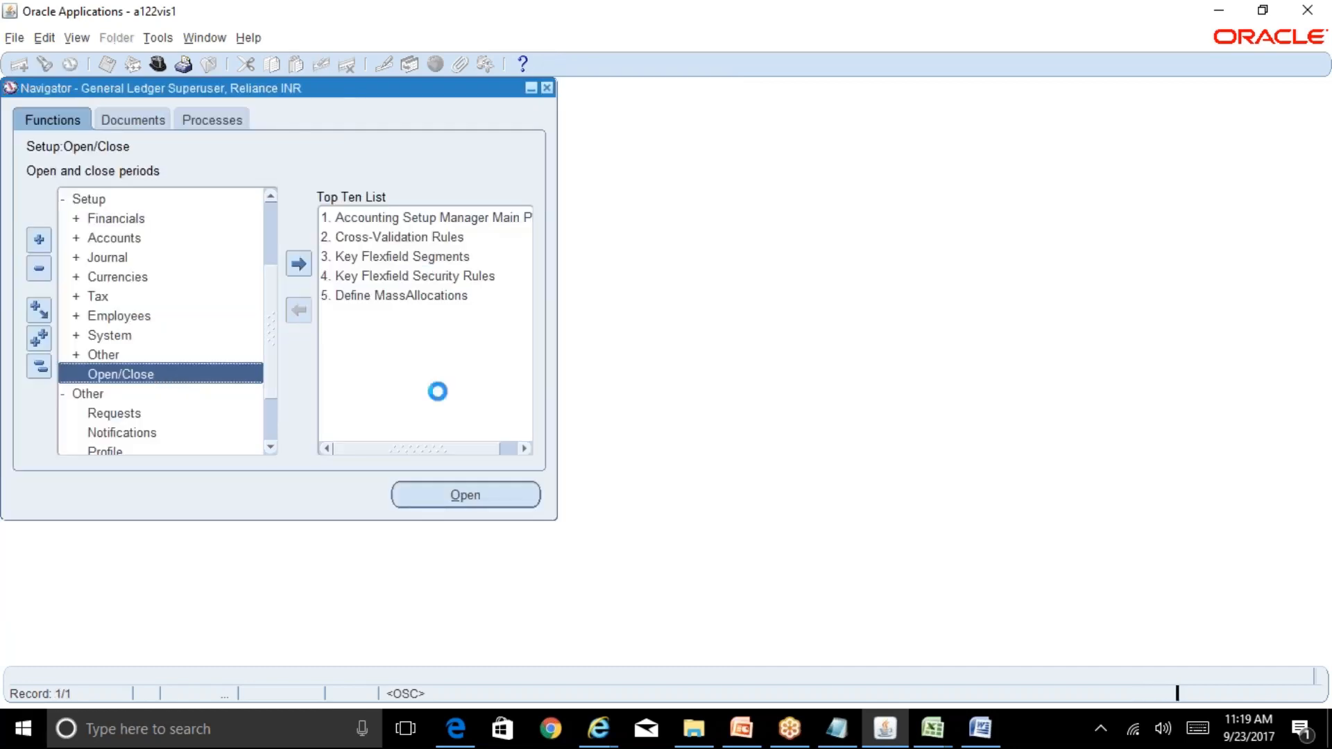
{"action": "key", "text": "Return"}
{"action": "left_click", "coordinate": [129, 390]}
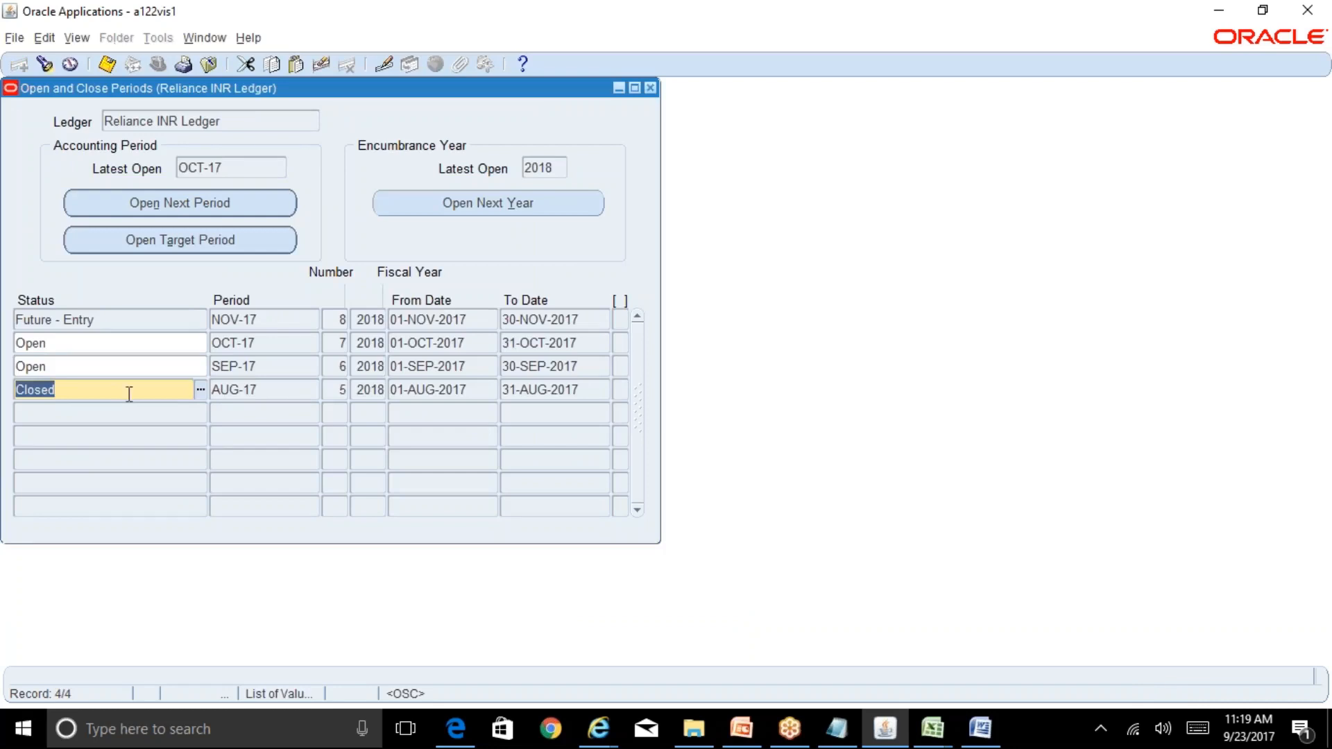
{"action": "left_click", "coordinate": [201, 389]}
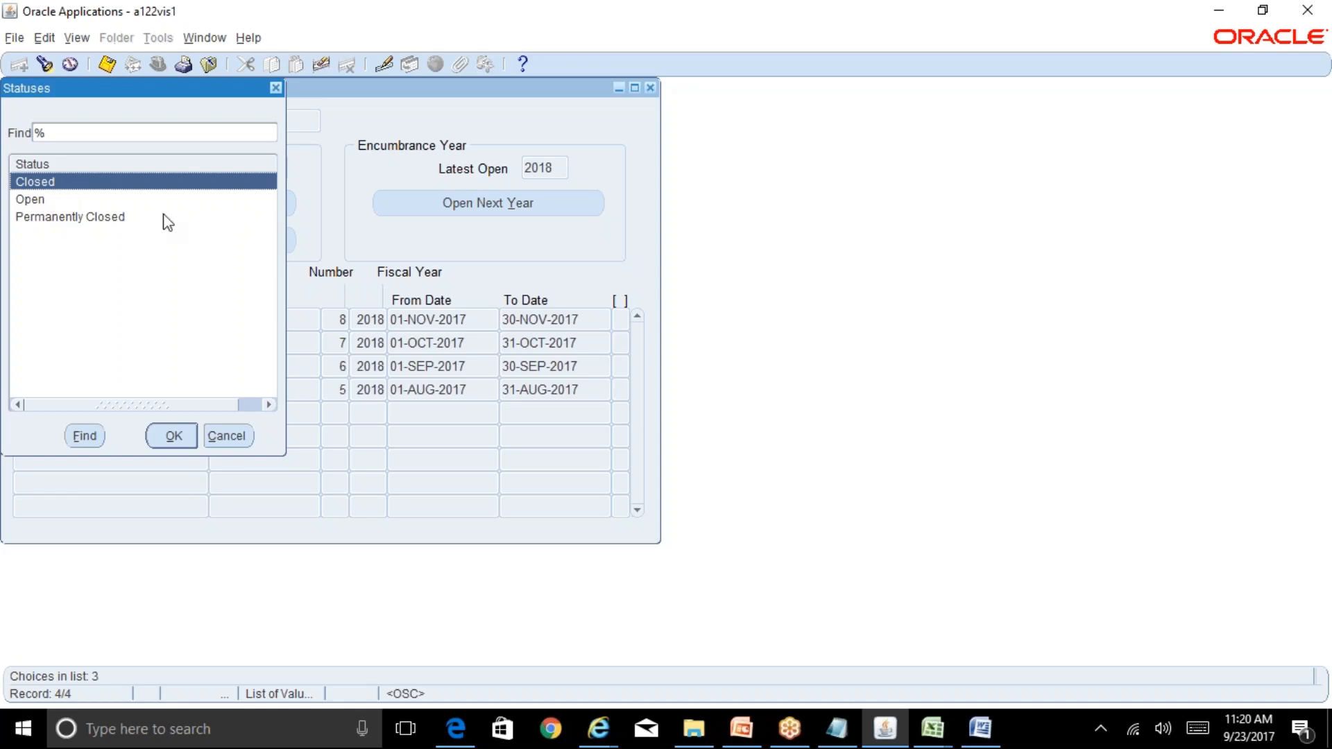
{"action": "left_click", "coordinate": [108, 218]}
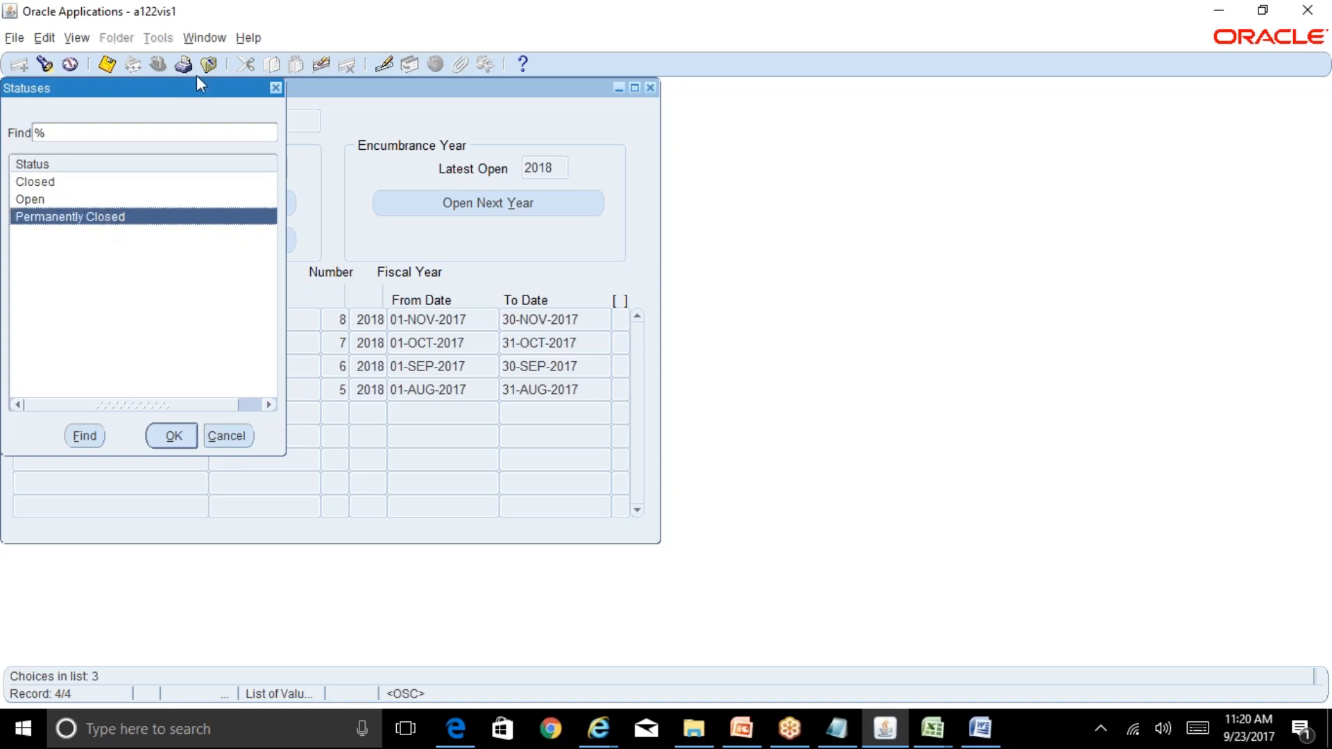
{"action": "left_click_drag", "start_coordinate": [204, 86], "coordinate": [645, 145]}
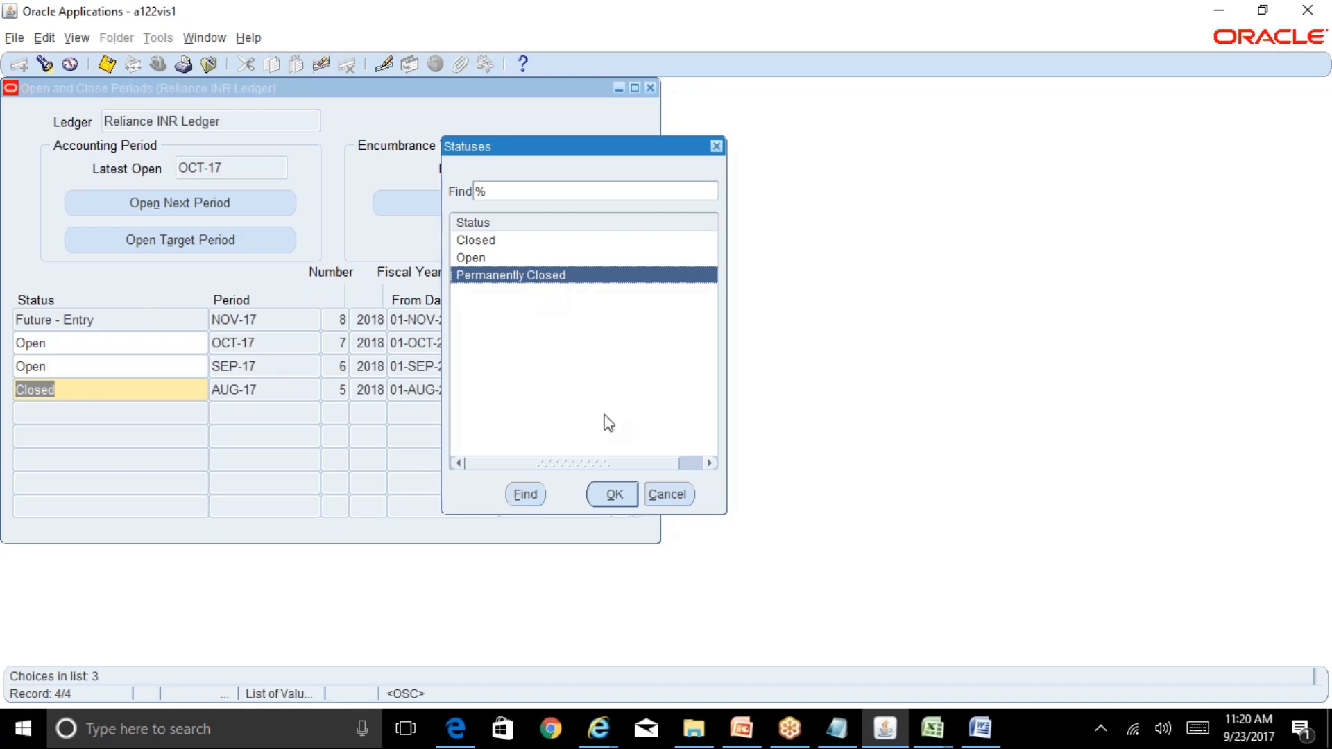
{"action": "left_click", "coordinate": [613, 494]}
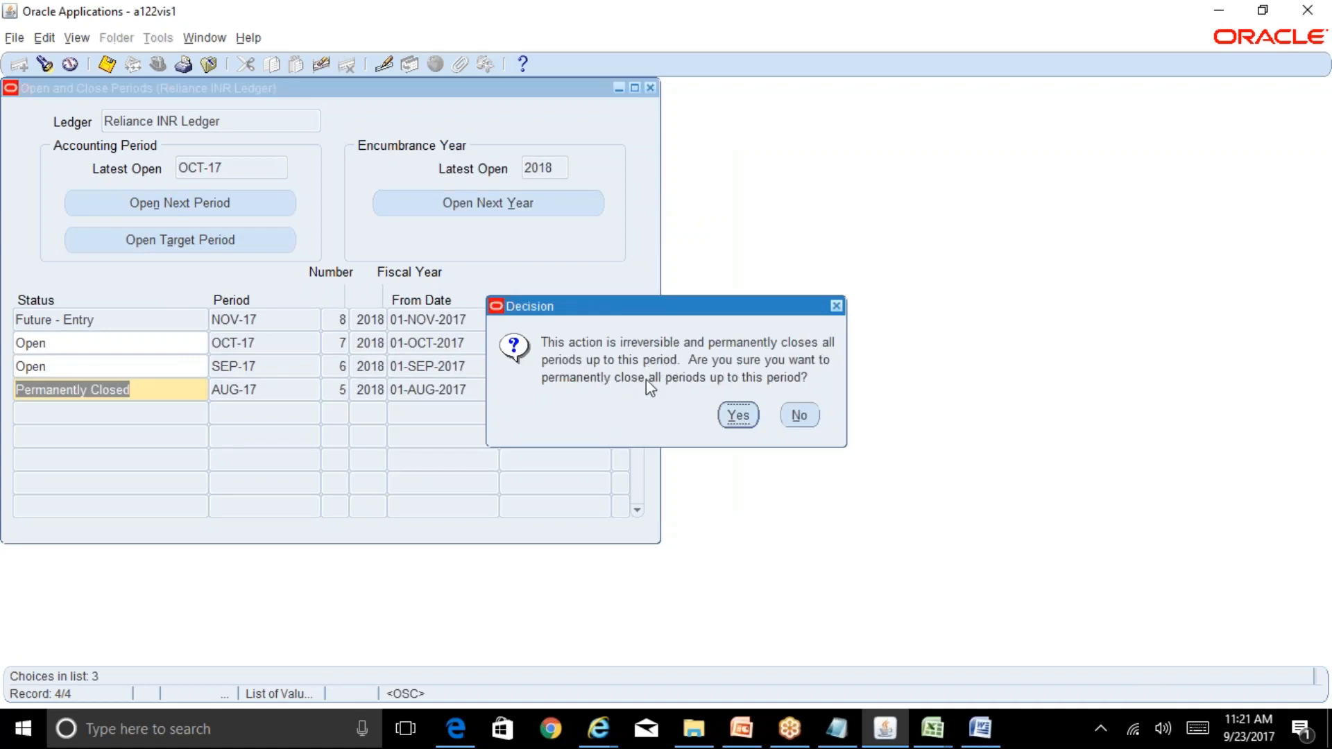
{"action": "left_click", "coordinate": [733, 415]}
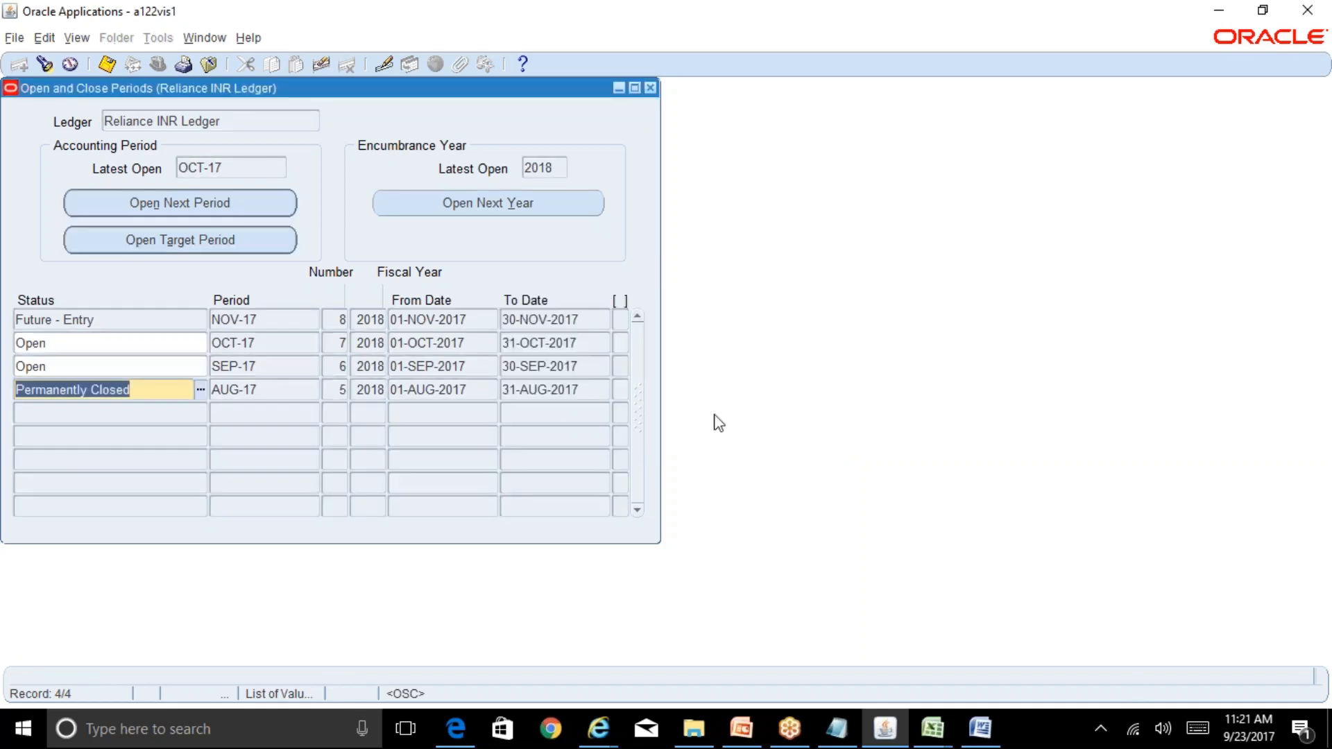
{"action": "left_click", "coordinate": [650, 88]}
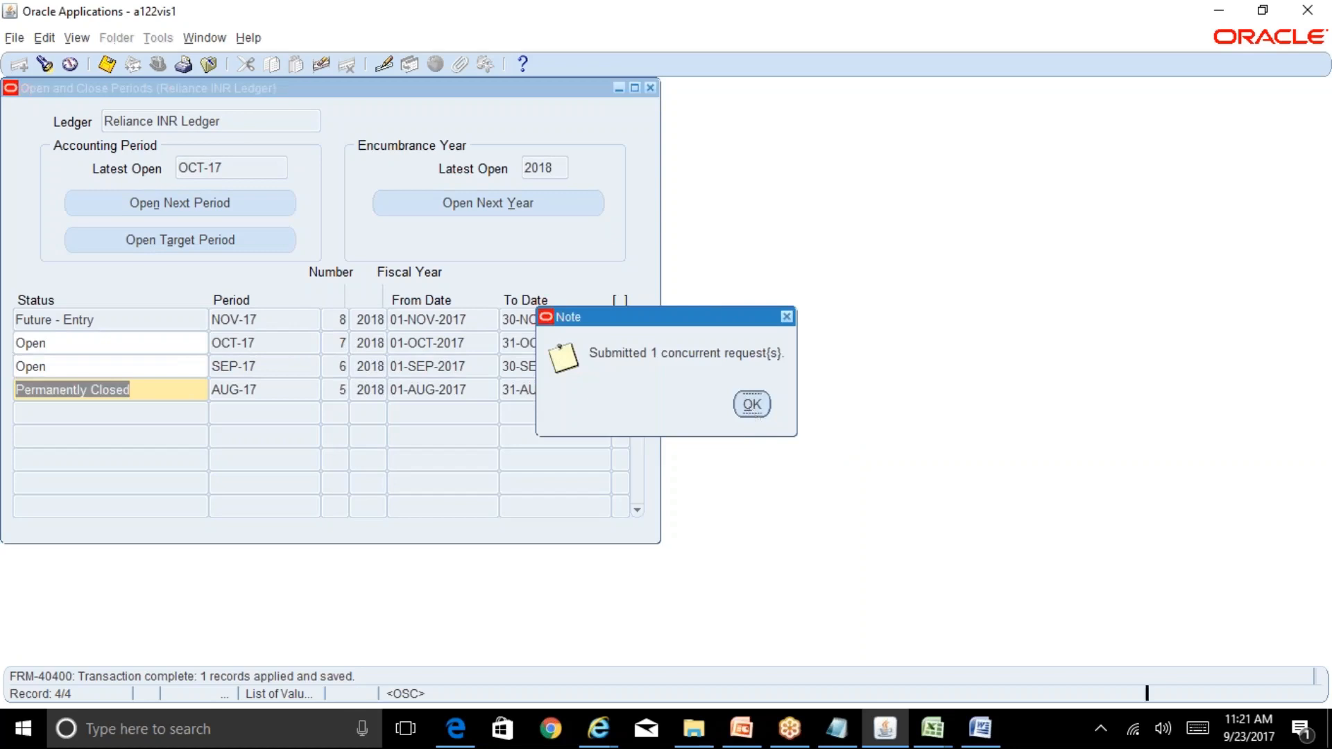
{"action": "left_click", "coordinate": [752, 408]}
Check the progress of the period's permanent close request in the requests list, and close the Requests window.
{"action": "key", "text": "alt+v"}
{"action": "key", "text": "r"}
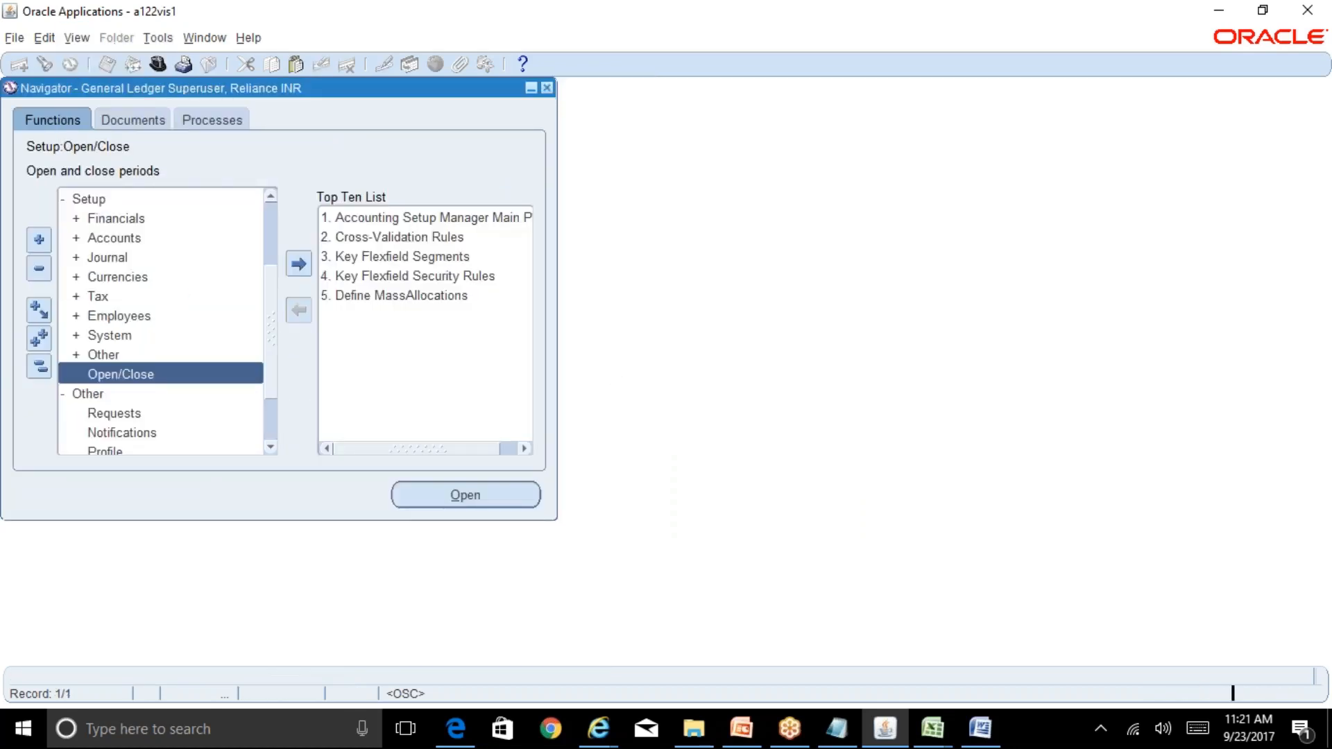
{"action": "key", "text": "Return"}
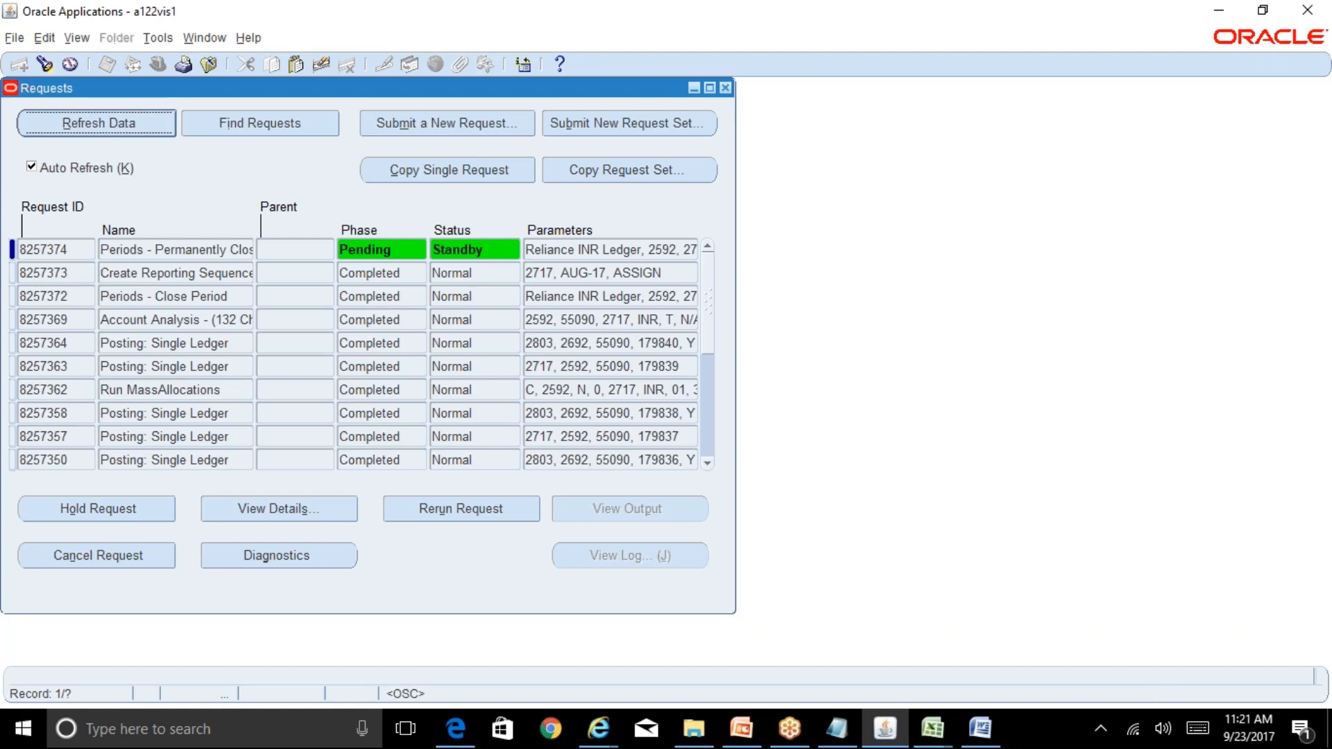
{"action": "left_click", "coordinate": [156, 132]}
{"action": "left_click", "coordinate": [726, 88]}
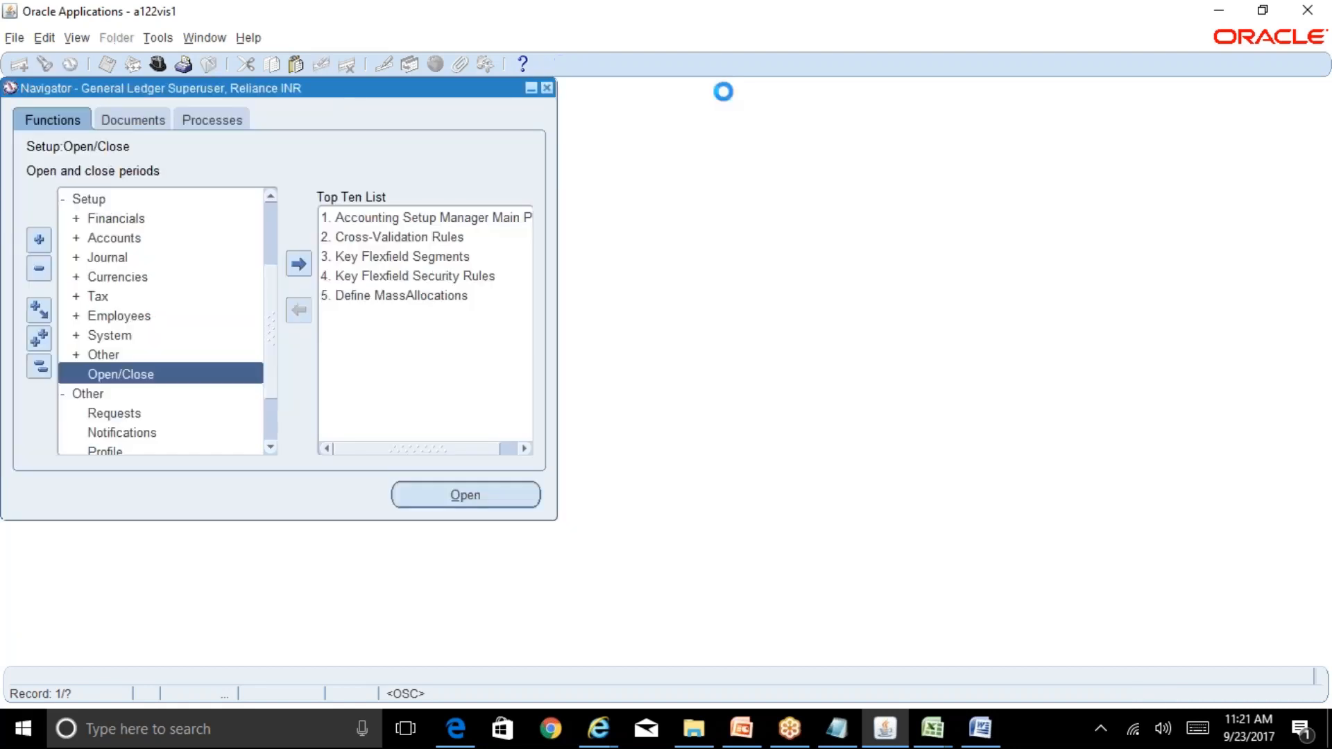
Bring up the Reliance INR Ledger periods again, check whether AUG-17's status is still editable, and close the window.
{"action": "double_click", "coordinate": [121, 373]}
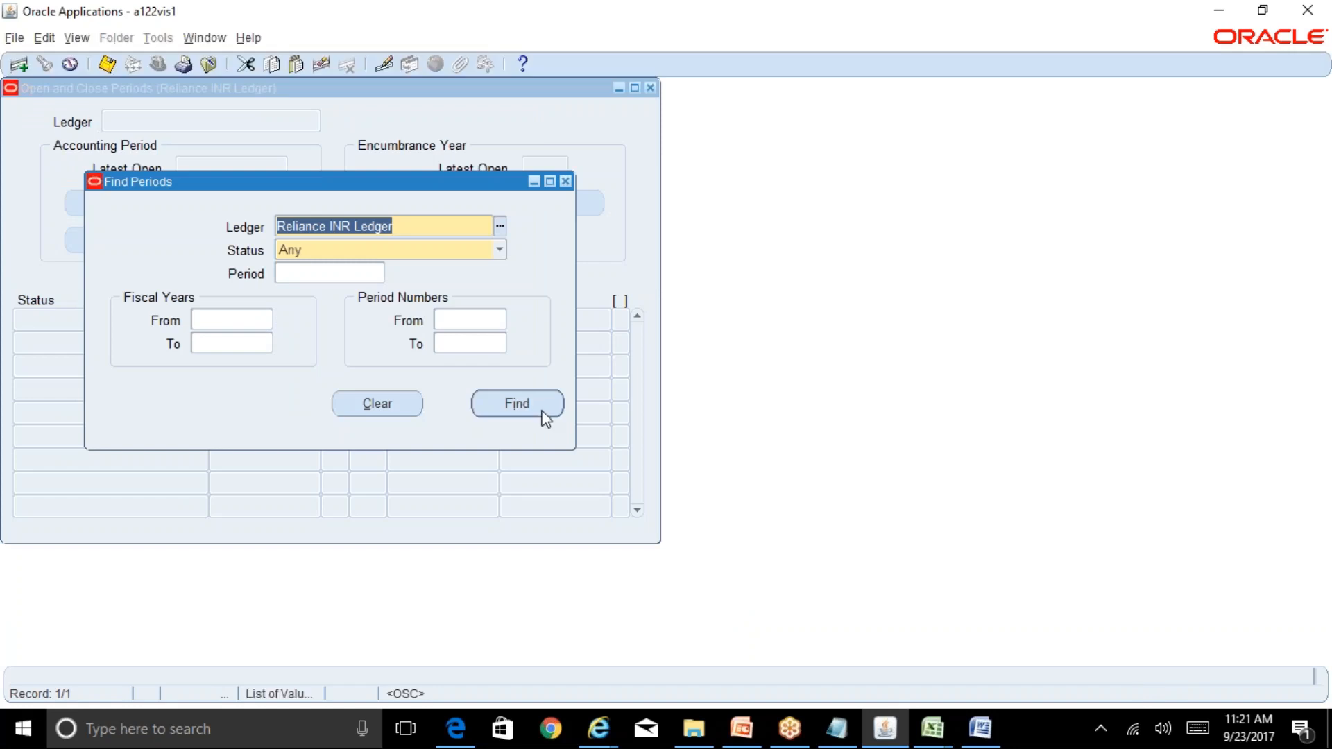
{"action": "left_click", "coordinate": [540, 404]}
{"action": "left_click", "coordinate": [139, 392]}
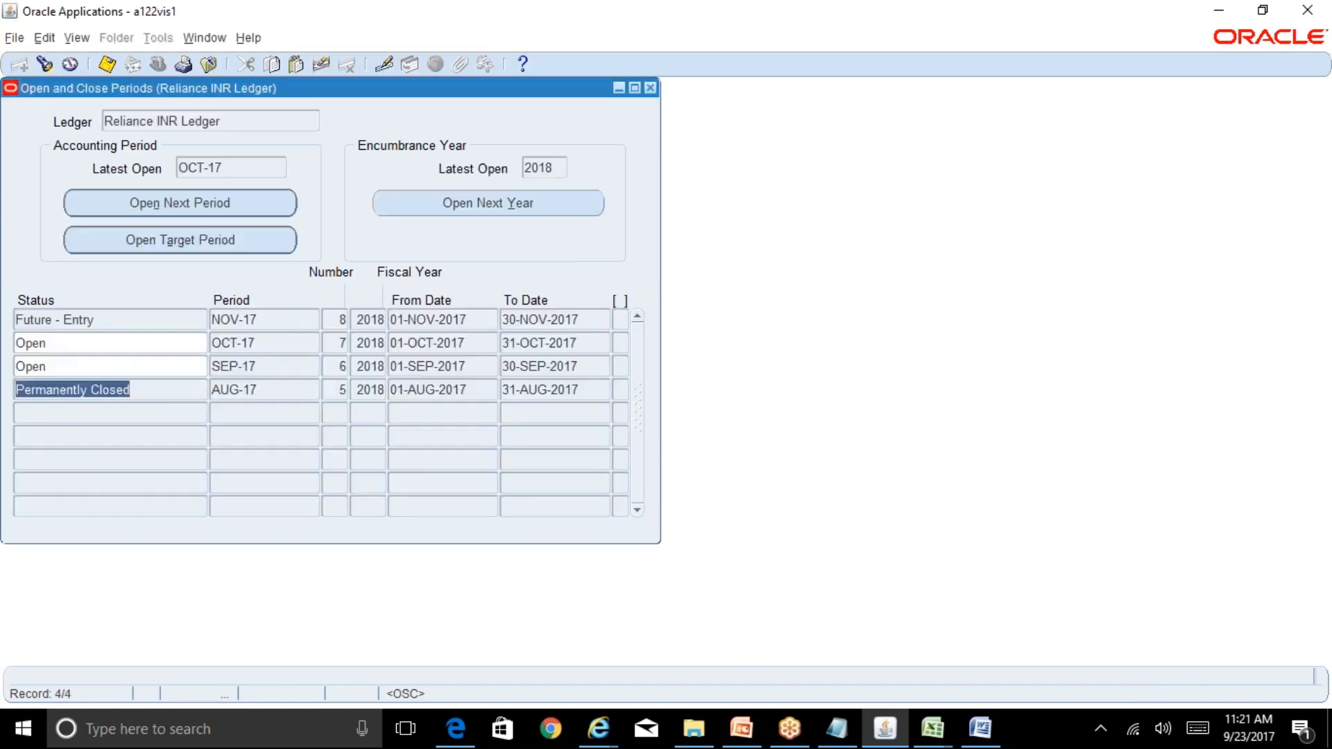
{"action": "left_click", "coordinate": [170, 388]}
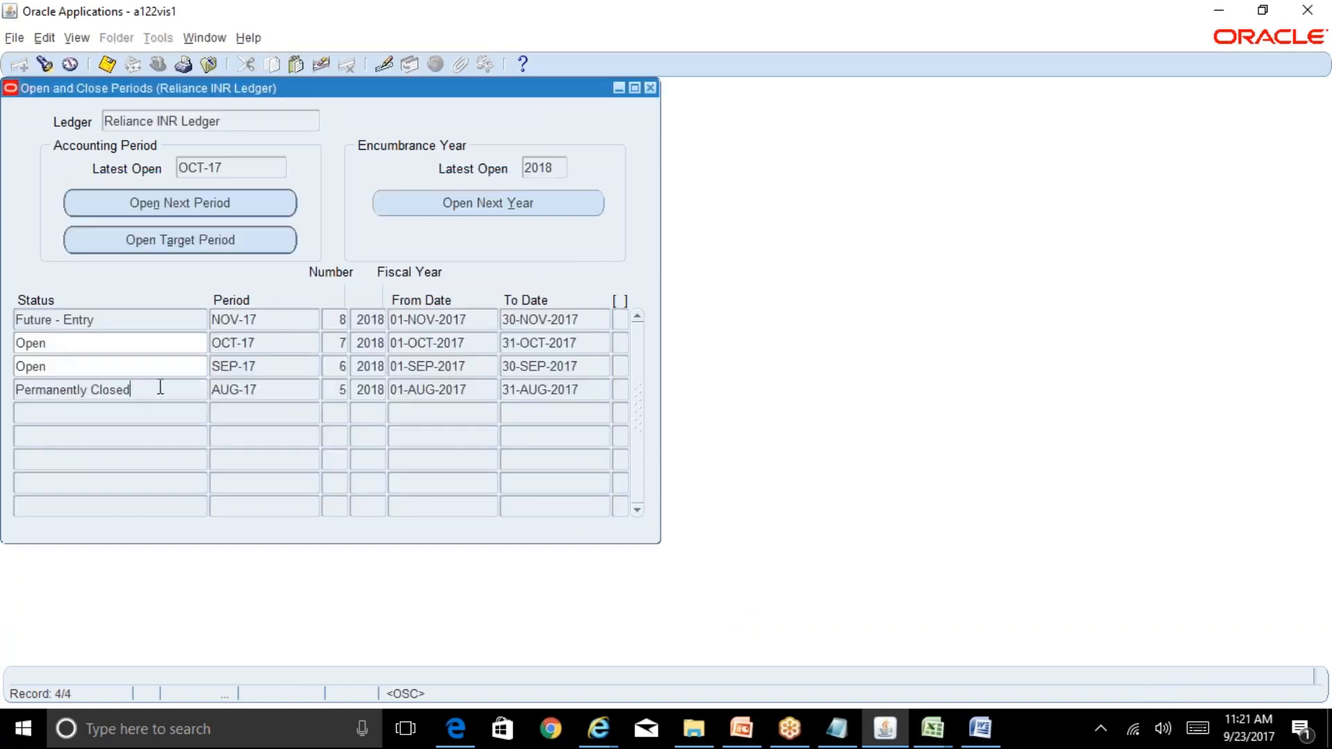
{"action": "left_click", "coordinate": [123, 369]}
{"action": "left_click", "coordinate": [141, 386]}
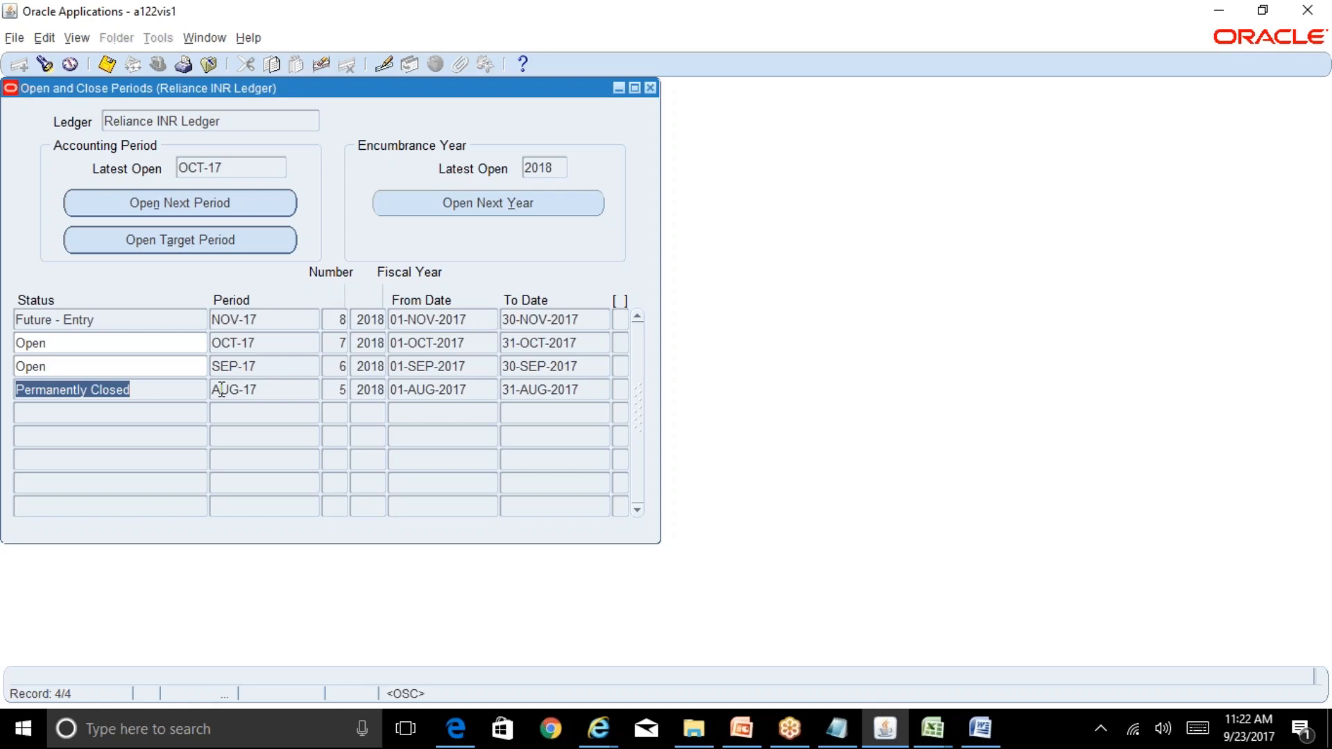
{"action": "double_click", "coordinate": [258, 389]}
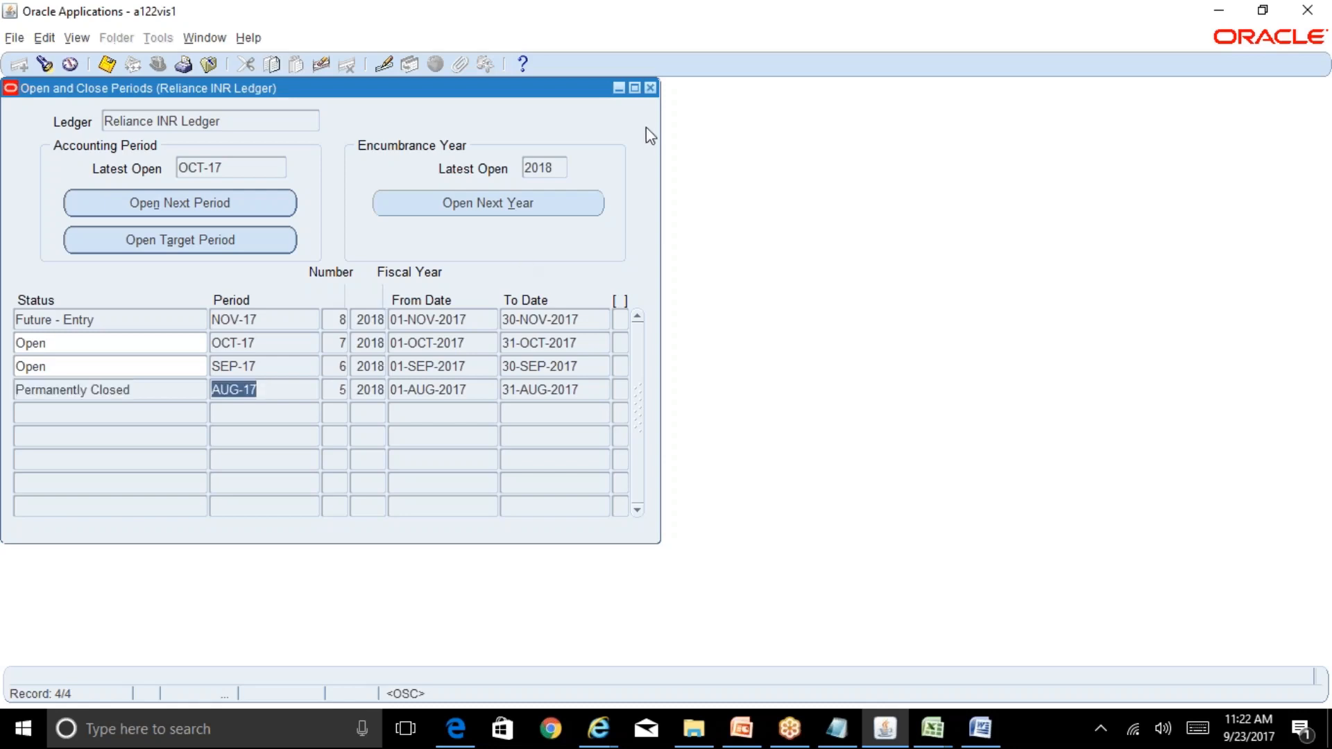
{"action": "left_click", "coordinate": [650, 87]}
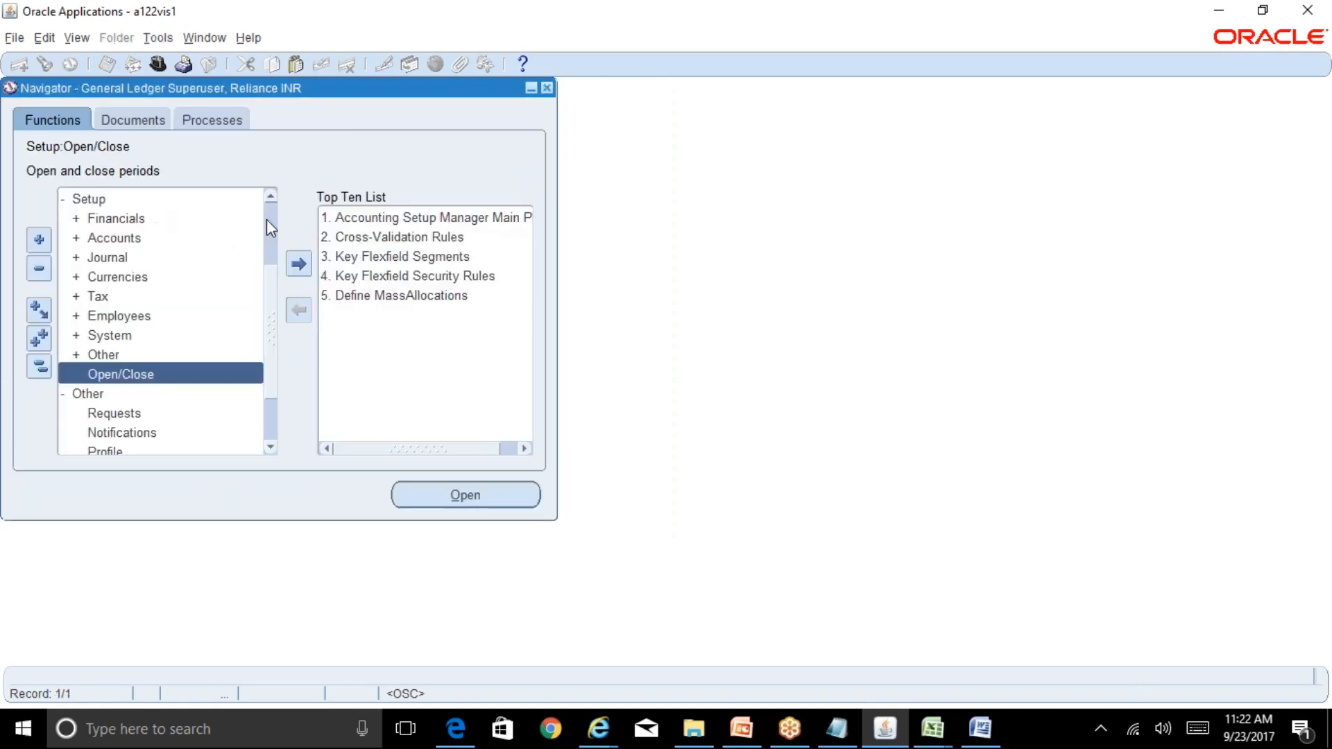
Start a new journal to view the periods available for entry, cancel the period selection, and close both journal windows.
{"action": "scroll", "coordinate": [266, 220], "scroll_direction": "up", "scroll_amount": 2}
{"action": "double_click", "coordinate": [128, 203]}
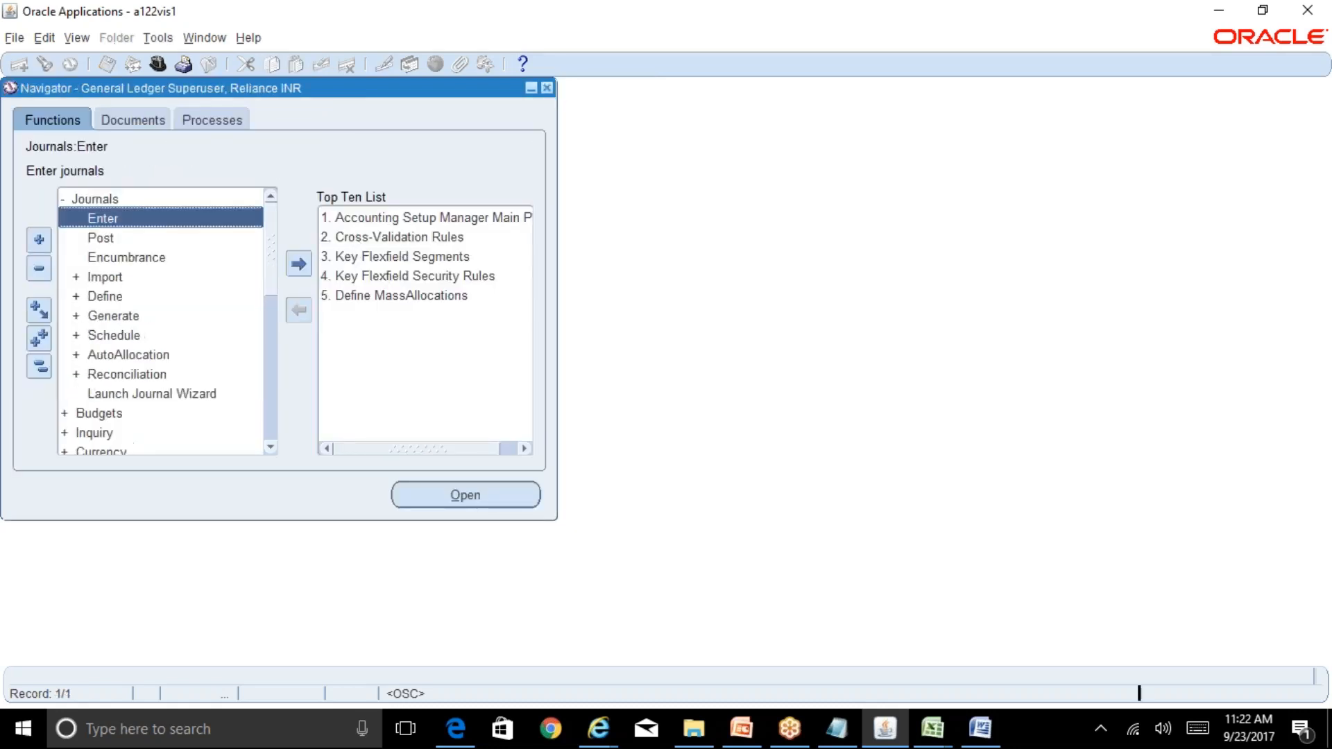
{"action": "left_click", "coordinate": [465, 489]}
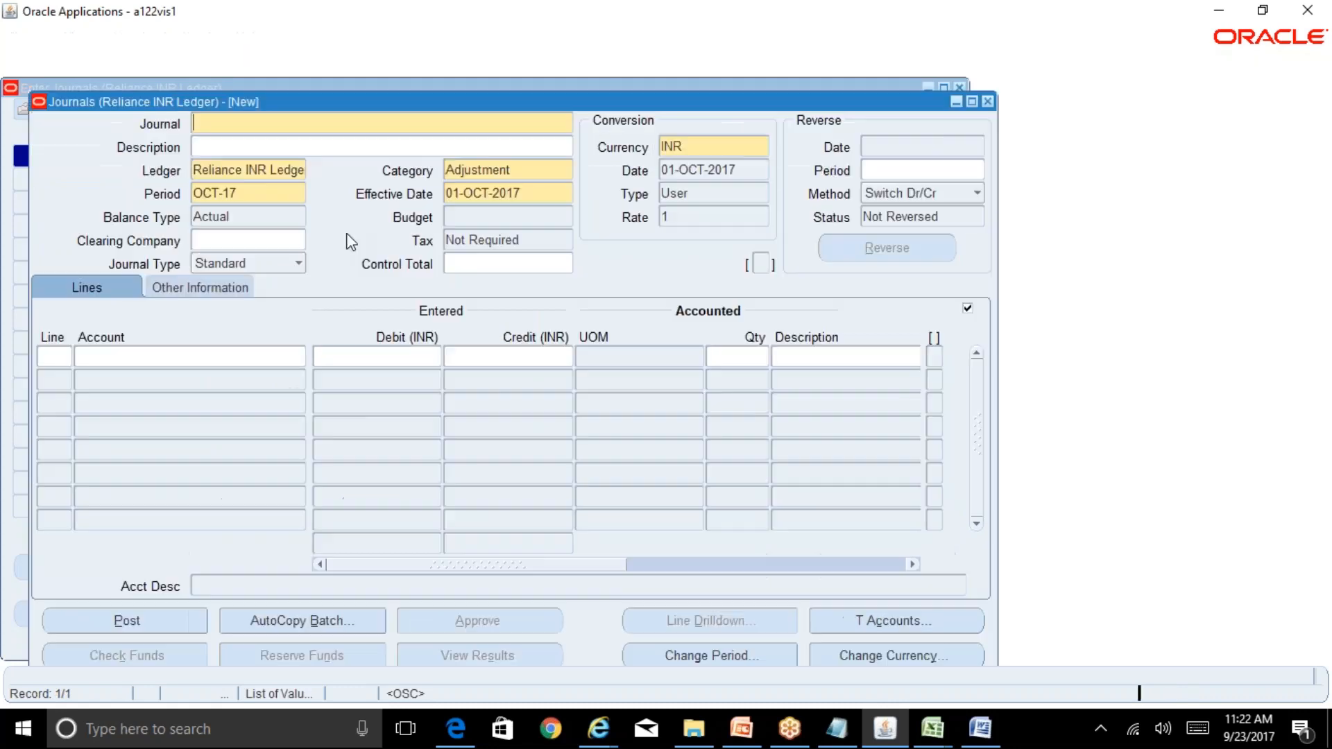
{"action": "left_click", "coordinate": [285, 196]}
{"action": "left_click", "coordinate": [299, 194]}
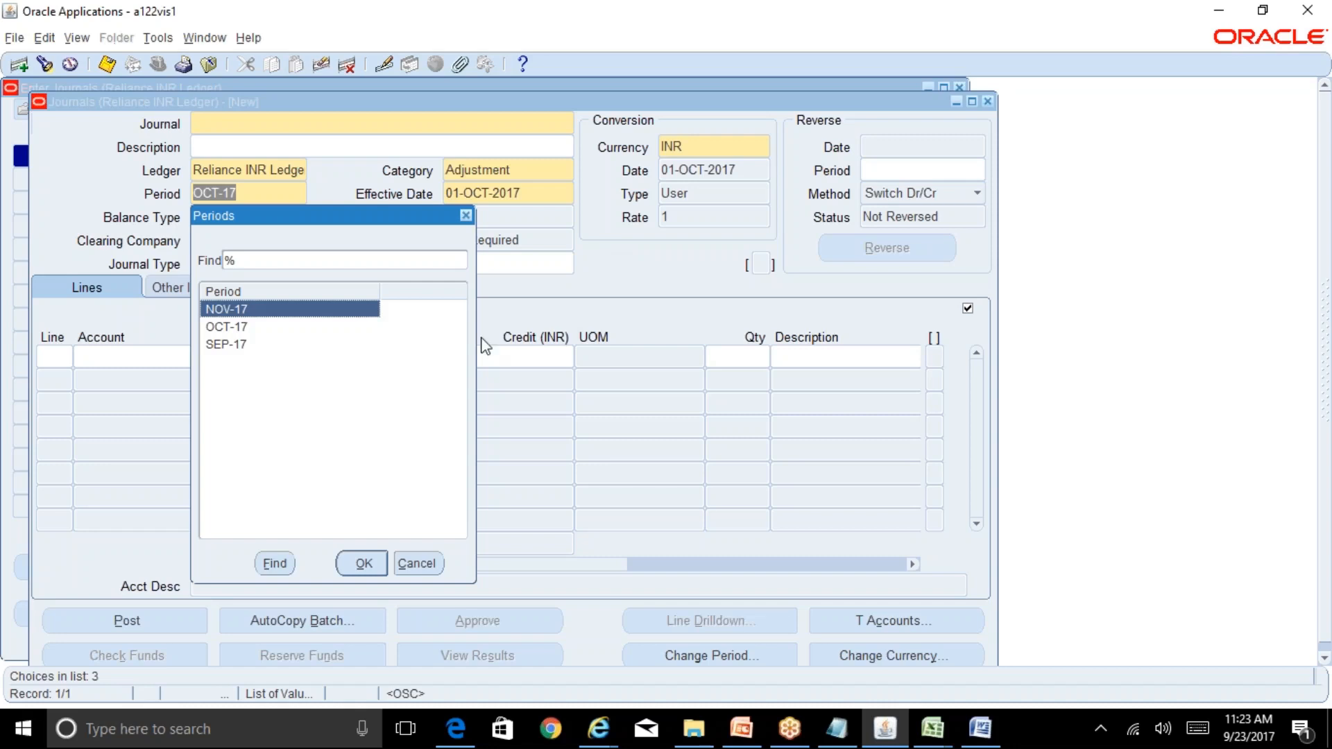
{"action": "left_click", "coordinate": [416, 563]}
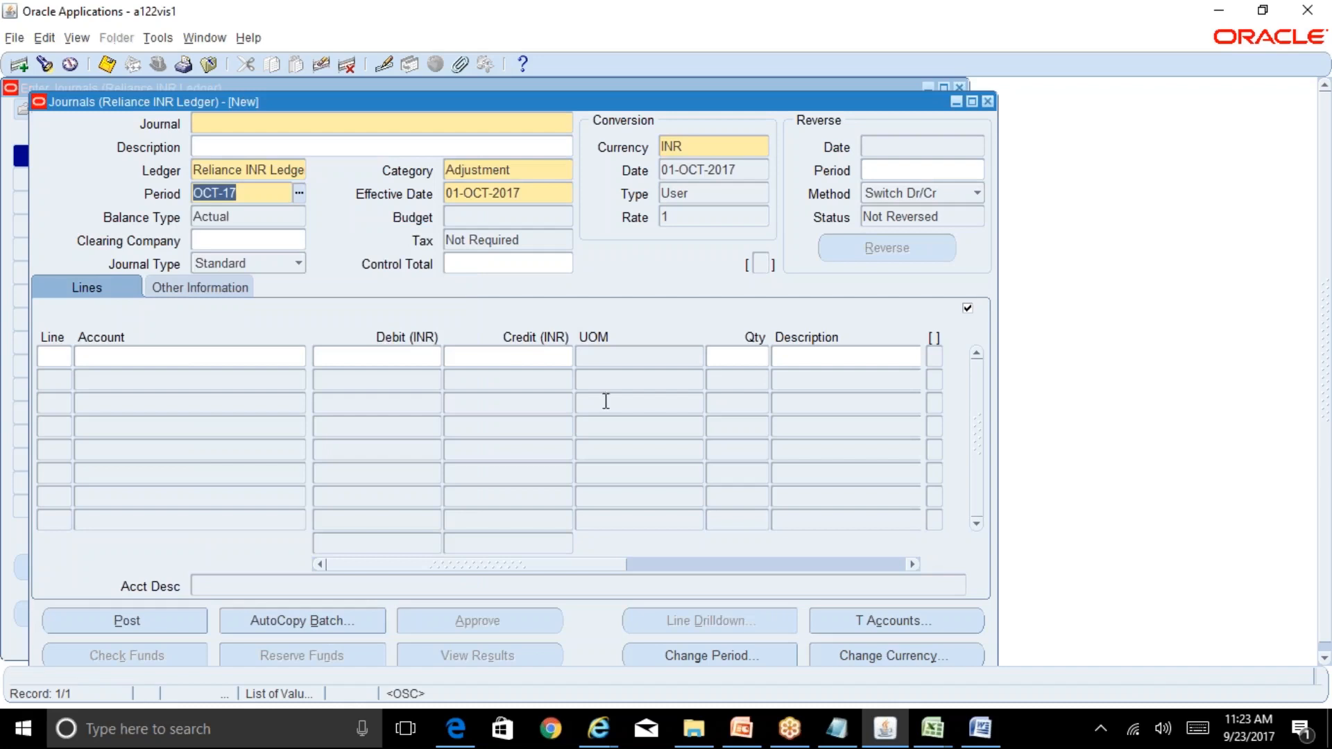
{"action": "left_click", "coordinate": [987, 101]}
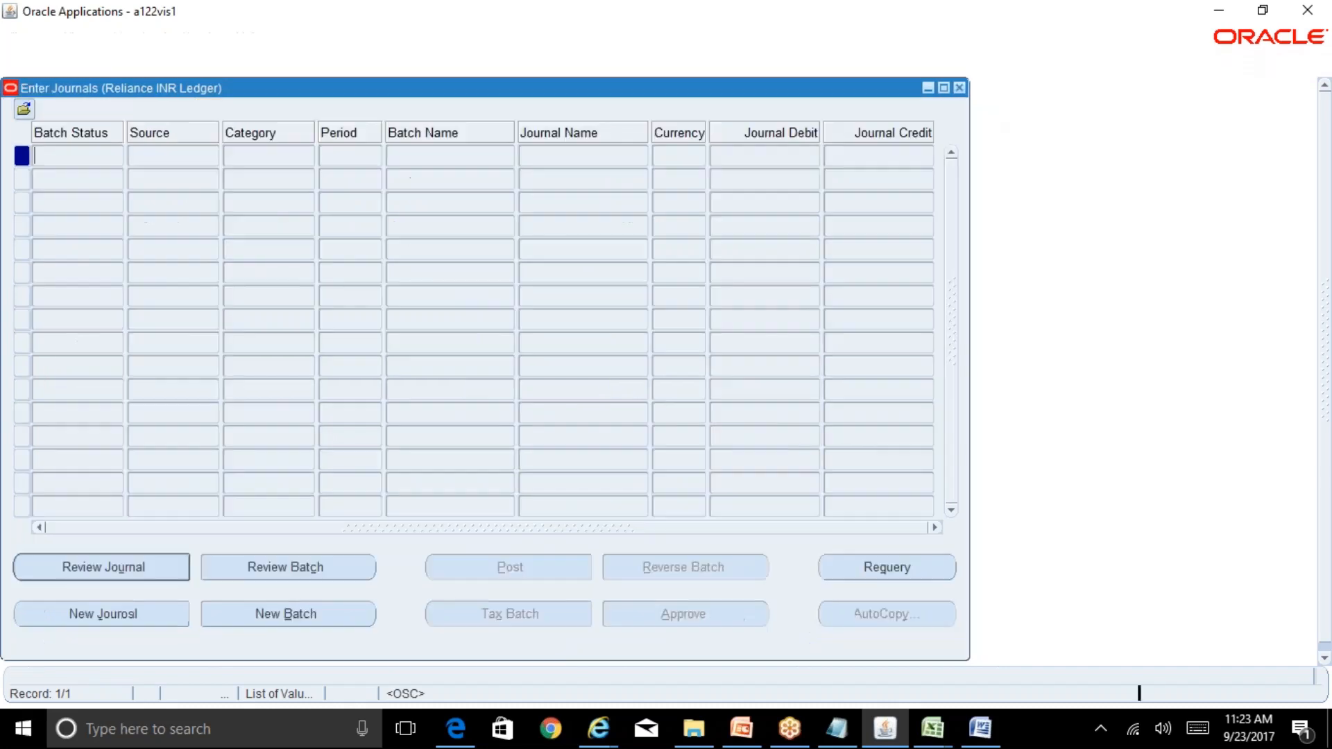
{"action": "left_click", "coordinate": [959, 88]}
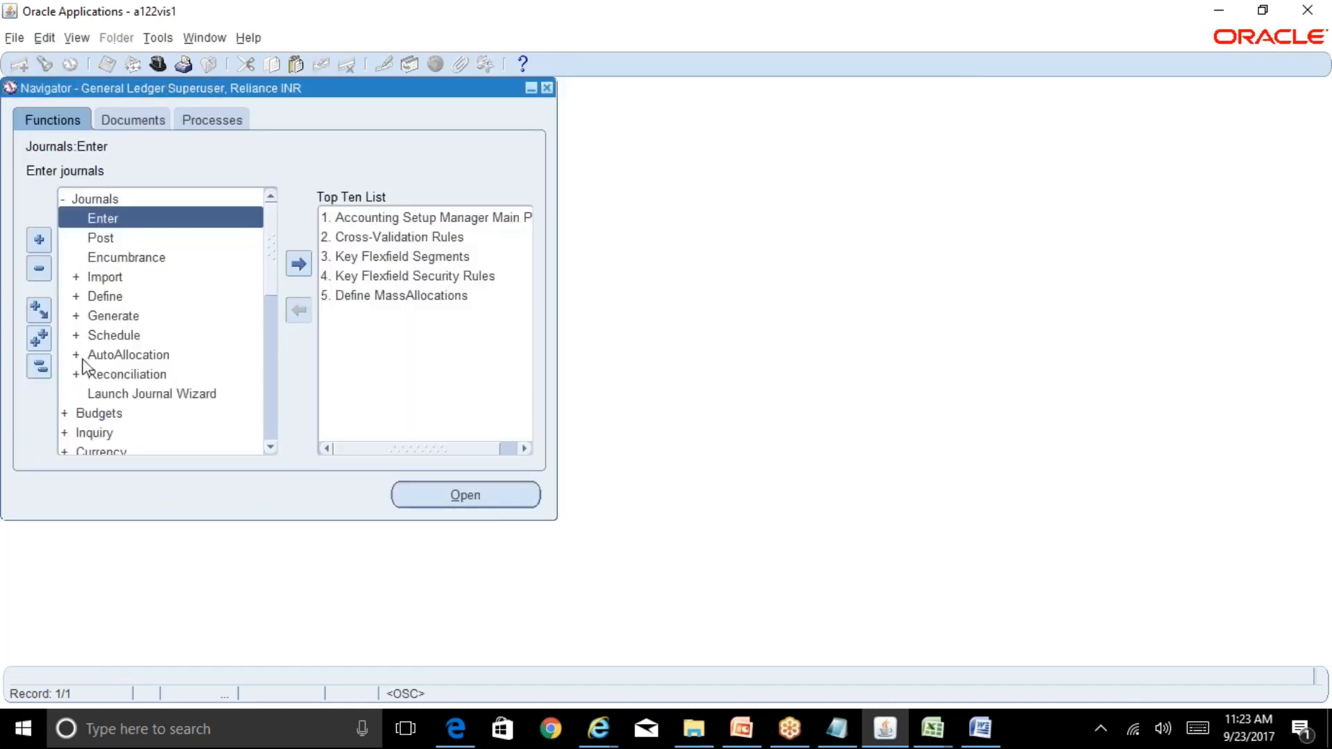
Collapse the function tree and open the Correct function under Journals > Import.
{"action": "left_click", "coordinate": [41, 367]}
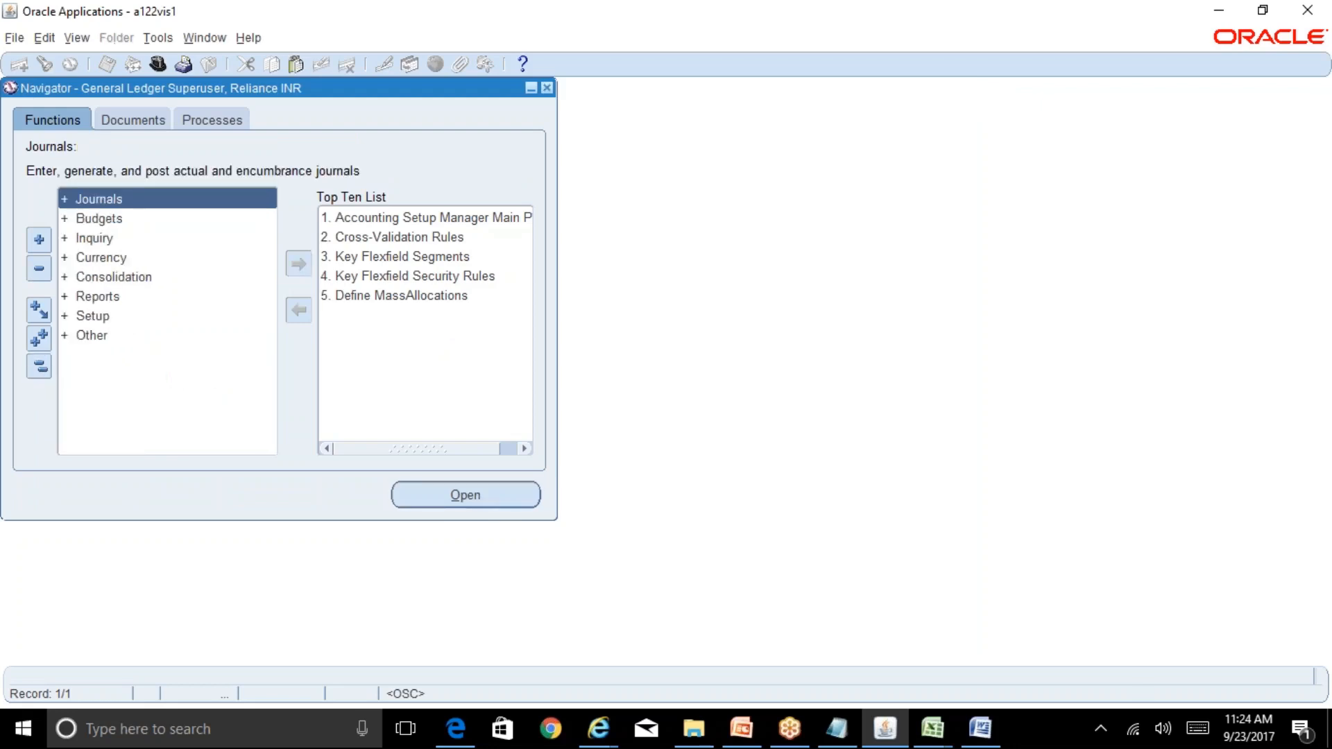
{"action": "double_click", "coordinate": [150, 202]}
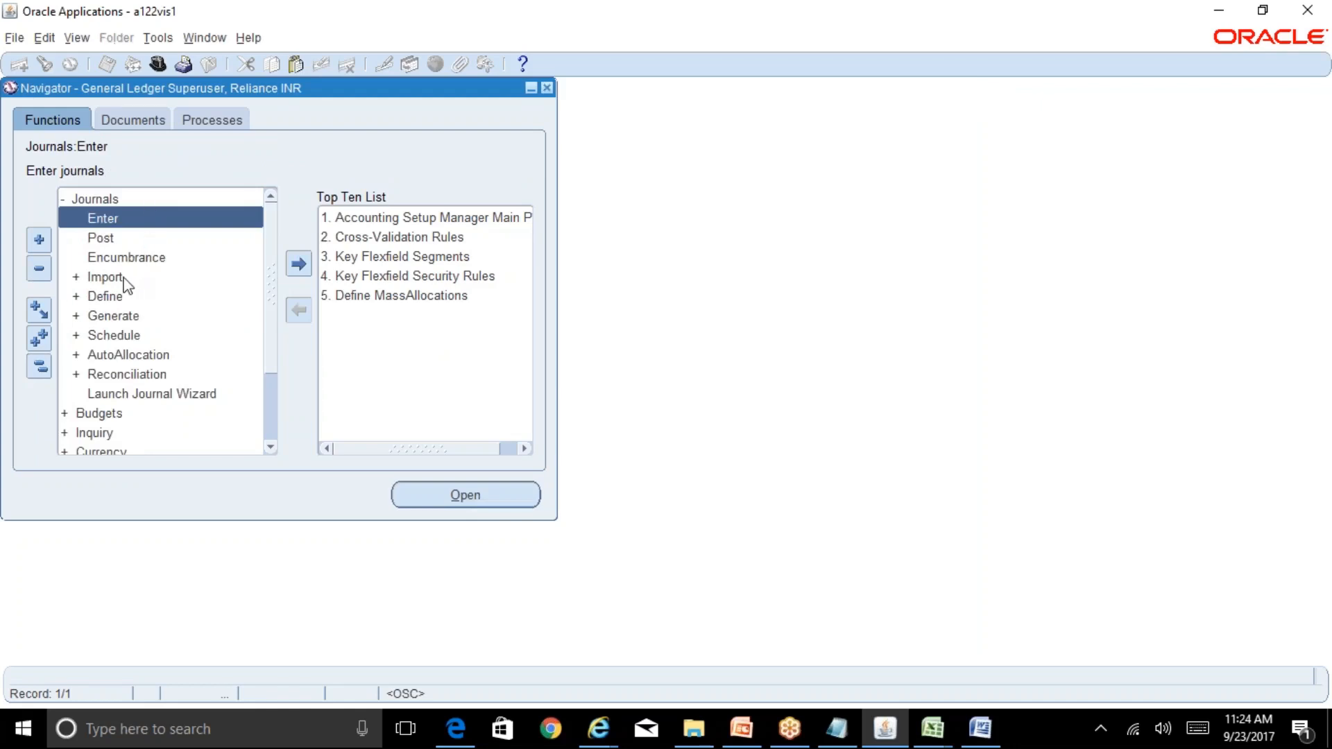
{"action": "double_click", "coordinate": [125, 278]}
{"action": "double_click", "coordinate": [151, 316]}
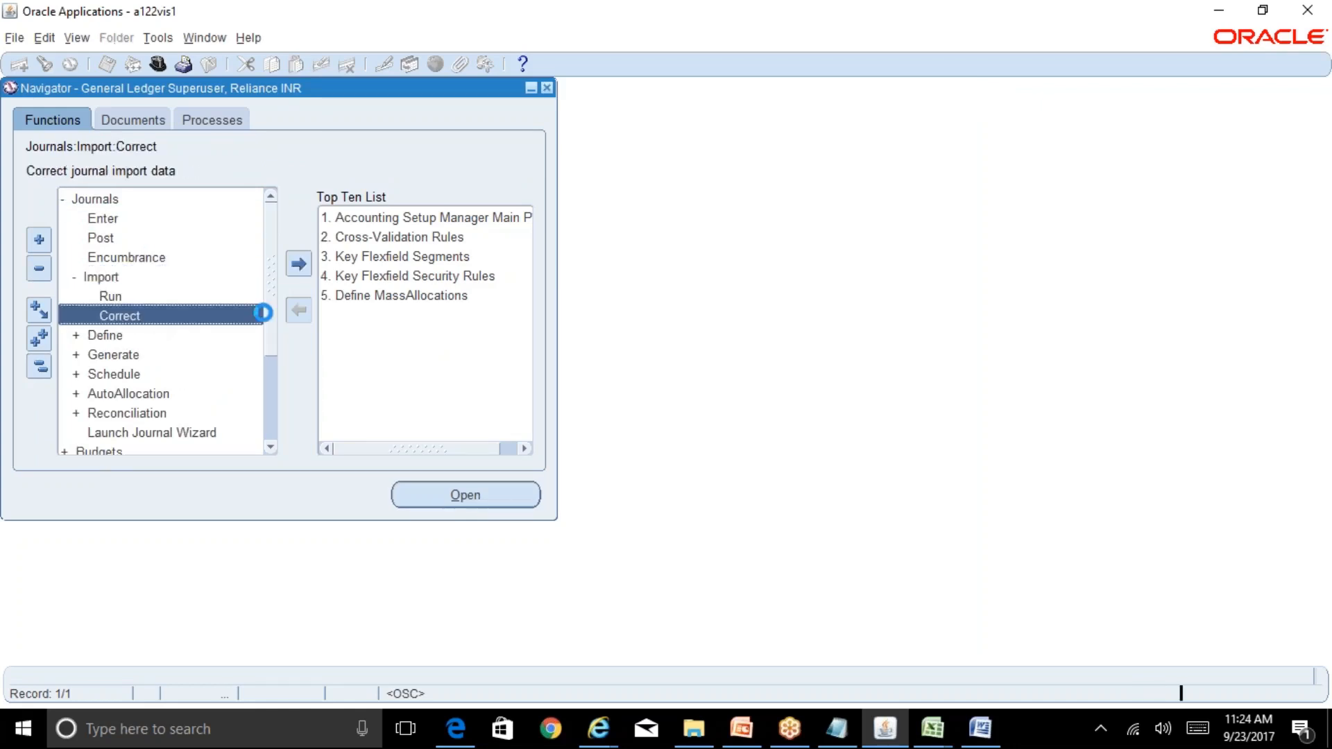
Search the Reliance INR Ledger journal import data for the Payables source.
{"action": "left_click", "coordinate": [308, 286]}
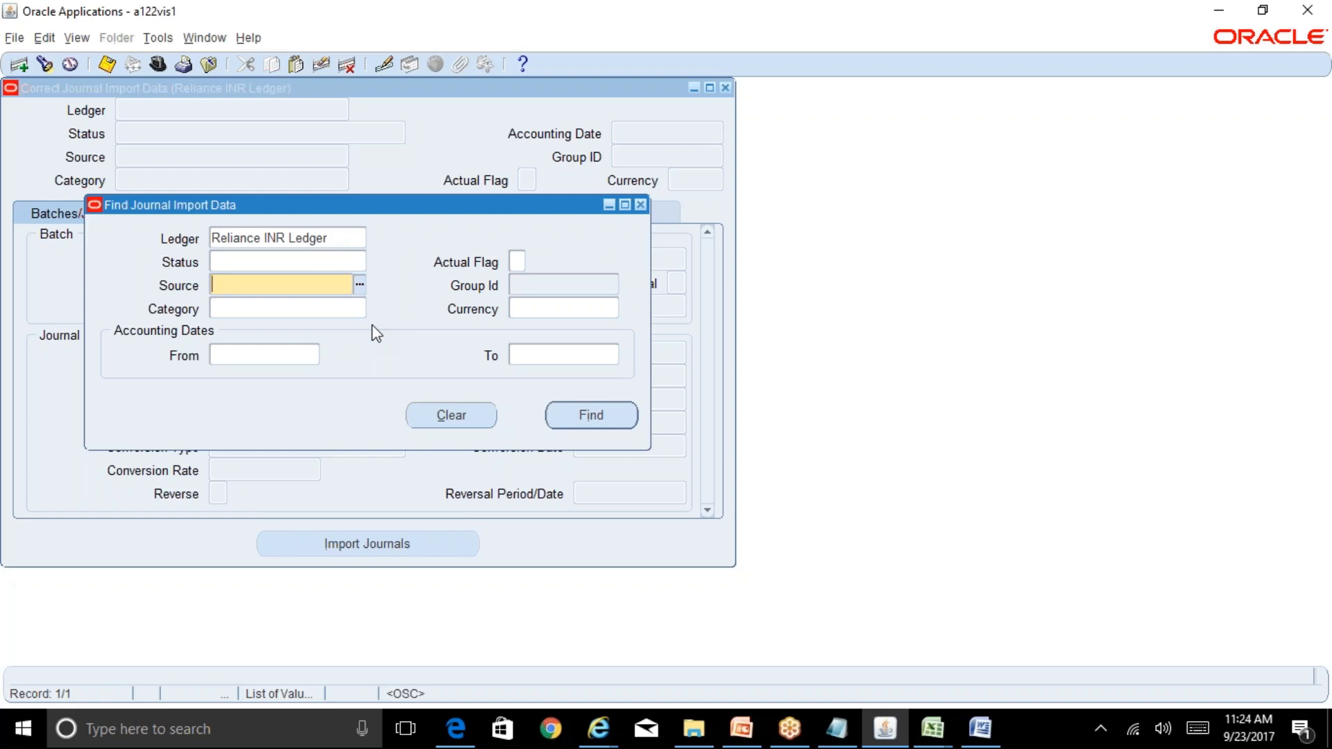
{"action": "key", "text": "ctrl+l"}
{"action": "type", "text": "p"}
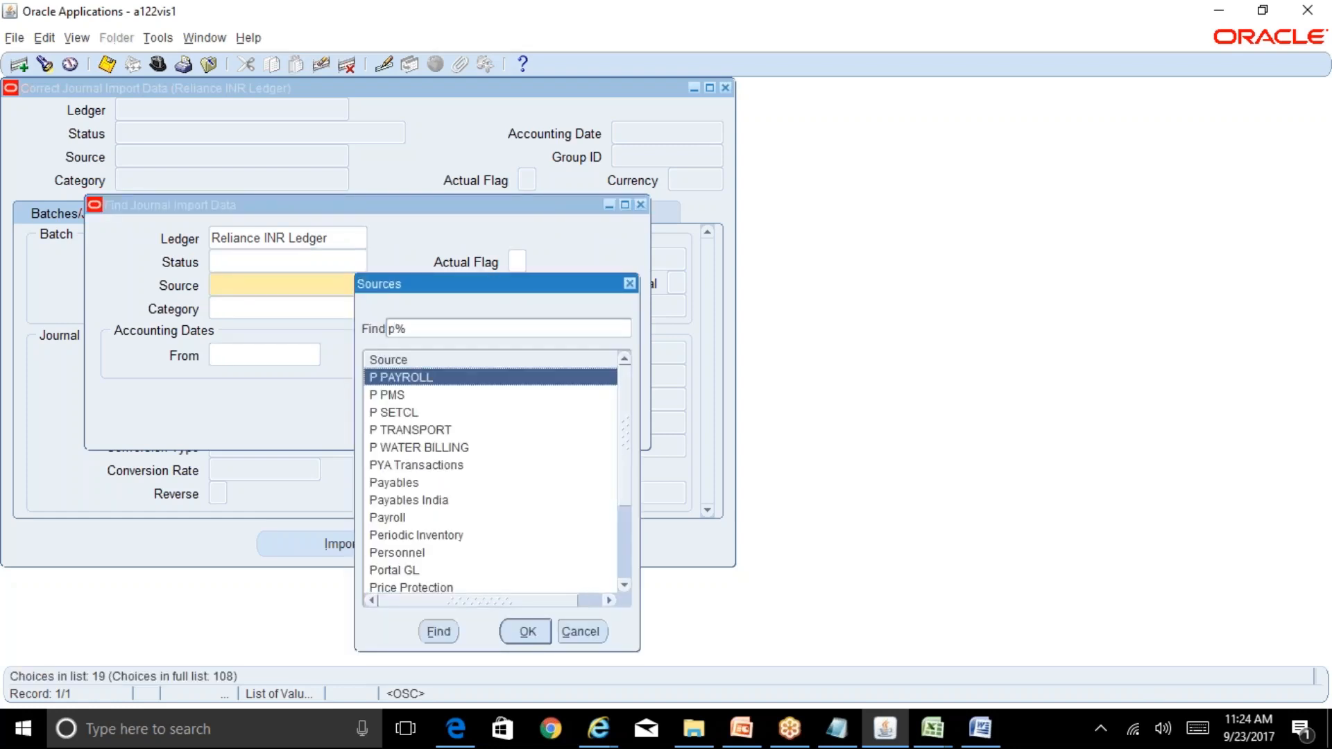
{"action": "type", "text": "ay"}
{"action": "key", "text": "Return"}
{"action": "key", "text": "Return"}
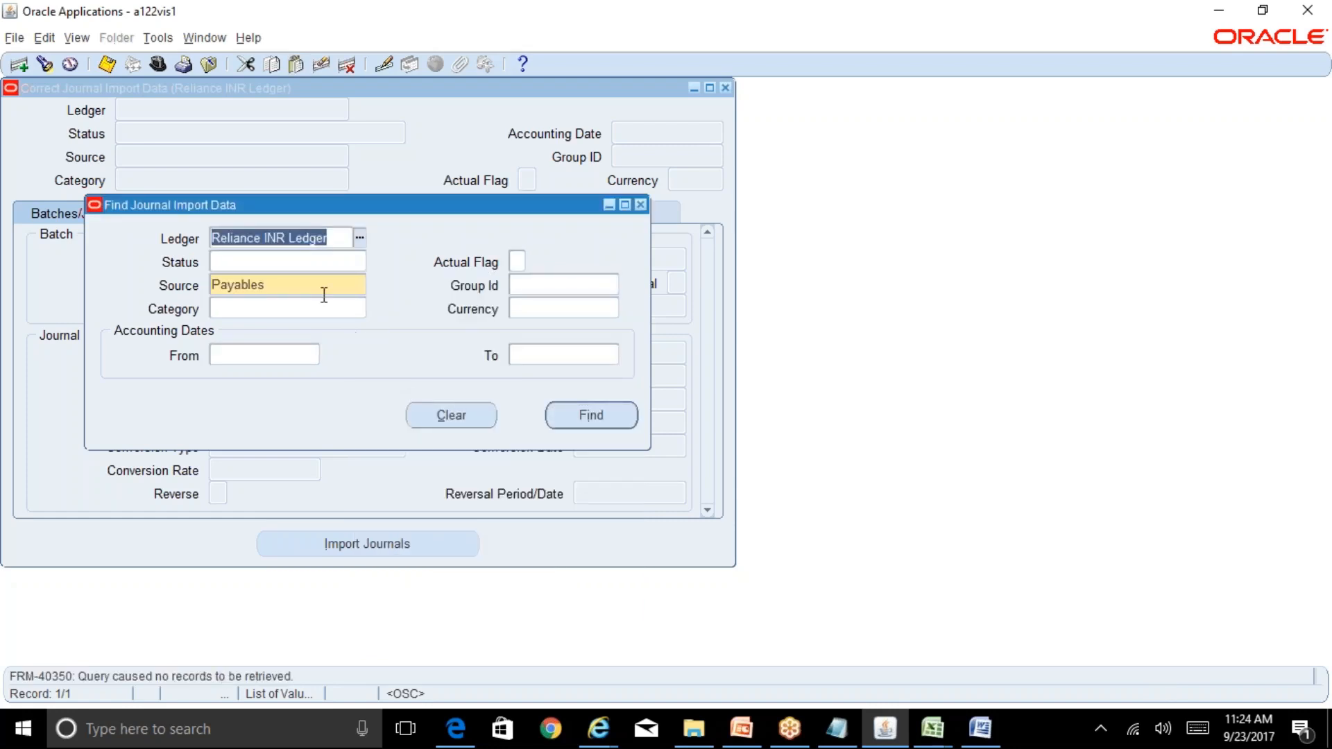
Change the journal import source to Spreadsheet and run the search again.
{"action": "left_click", "coordinate": [345, 288]}
{"action": "left_click", "coordinate": [360, 286]}
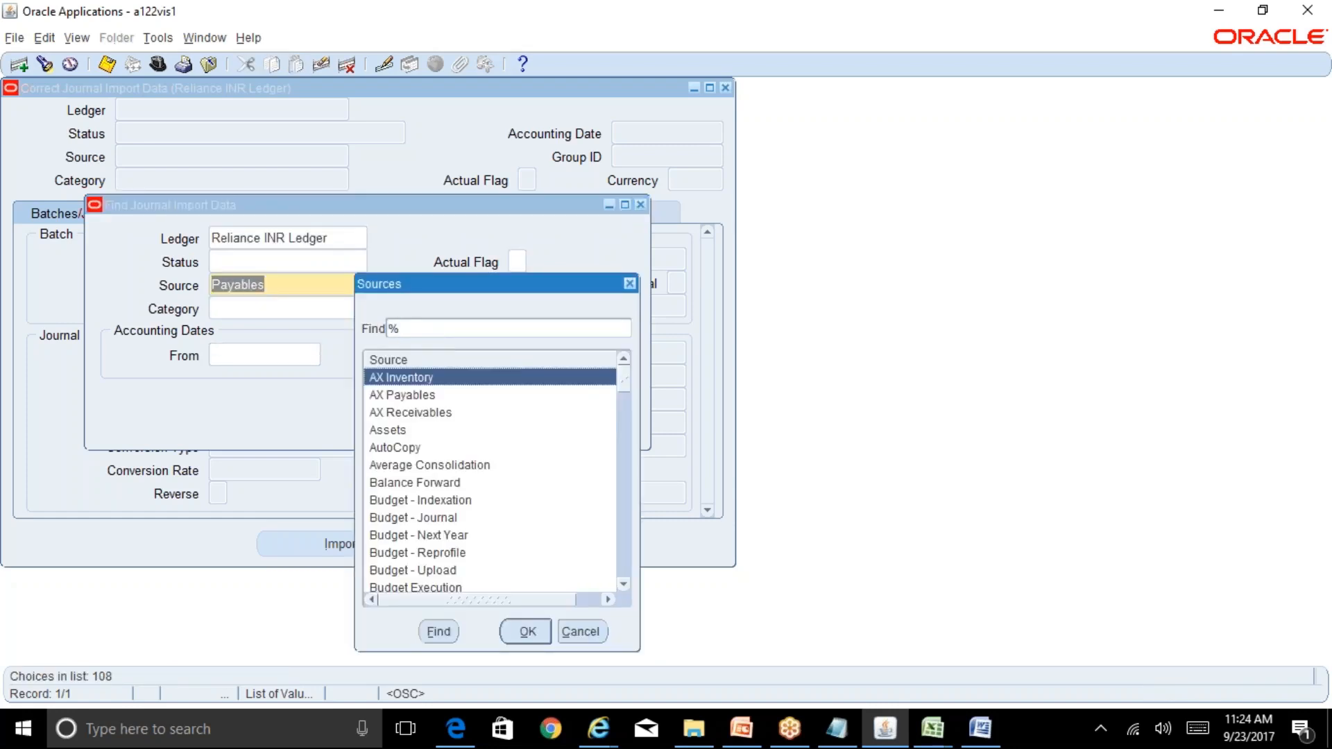
{"action": "type", "text": "s"}
{"action": "key", "text": "Down"}
{"action": "key", "text": "Return"}
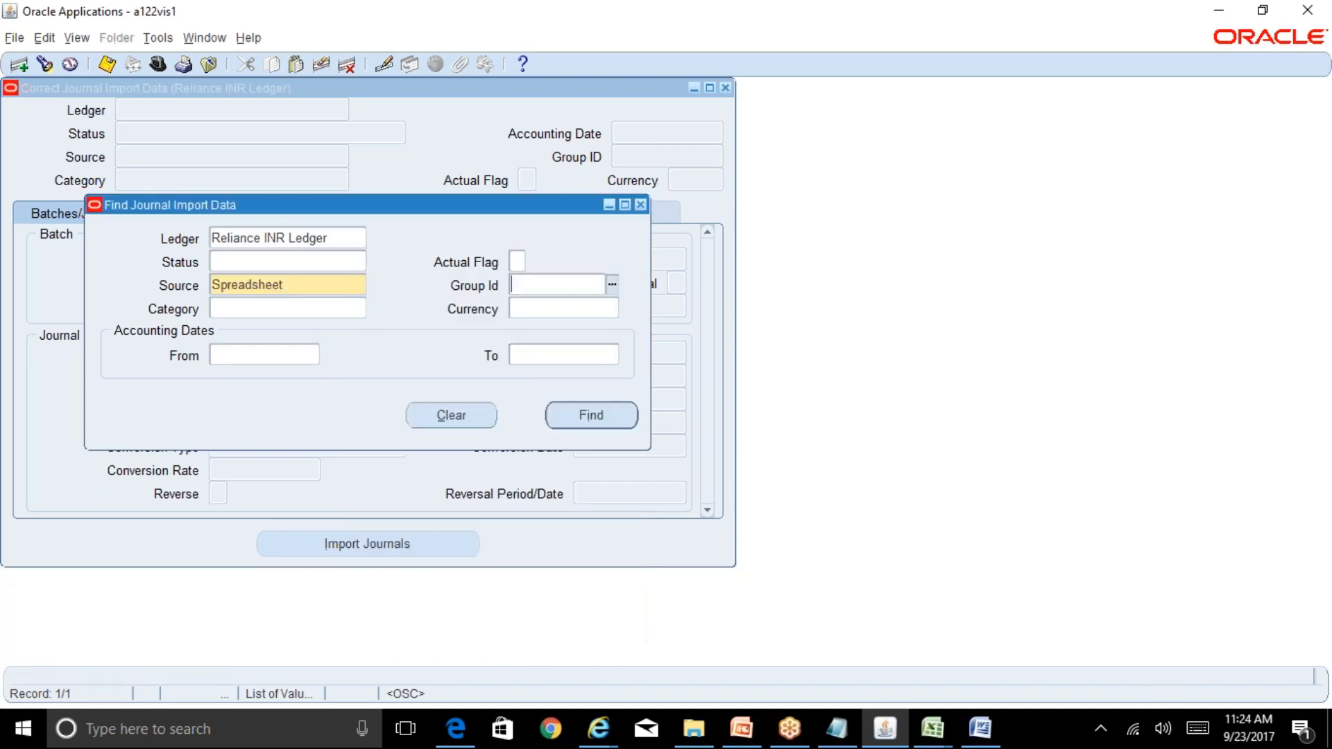
{"action": "key", "text": "Return"}
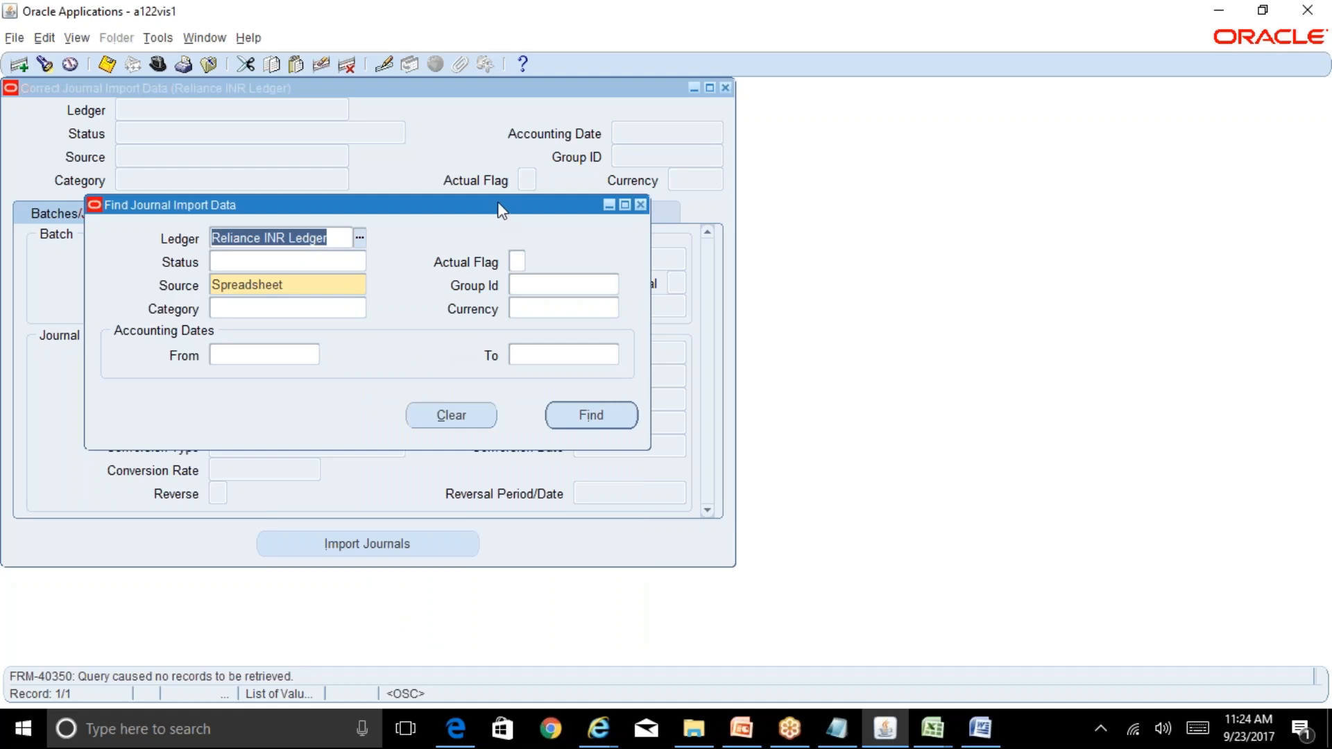
Move the find form off the correction window and view its account segment, journal line and batch period fields.
{"action": "left_click_drag", "start_coordinate": [498, 201], "coordinate": [1097, 191]}
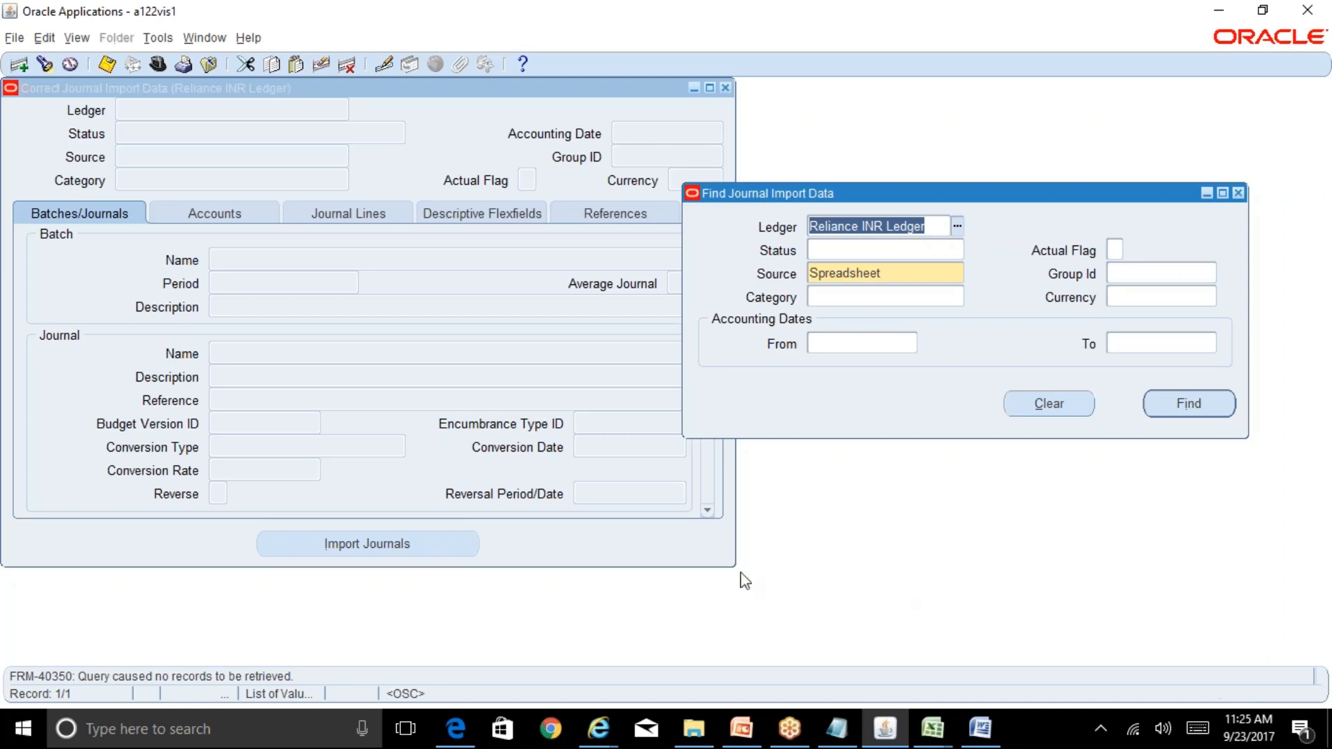
{"action": "left_click", "coordinate": [209, 216]}
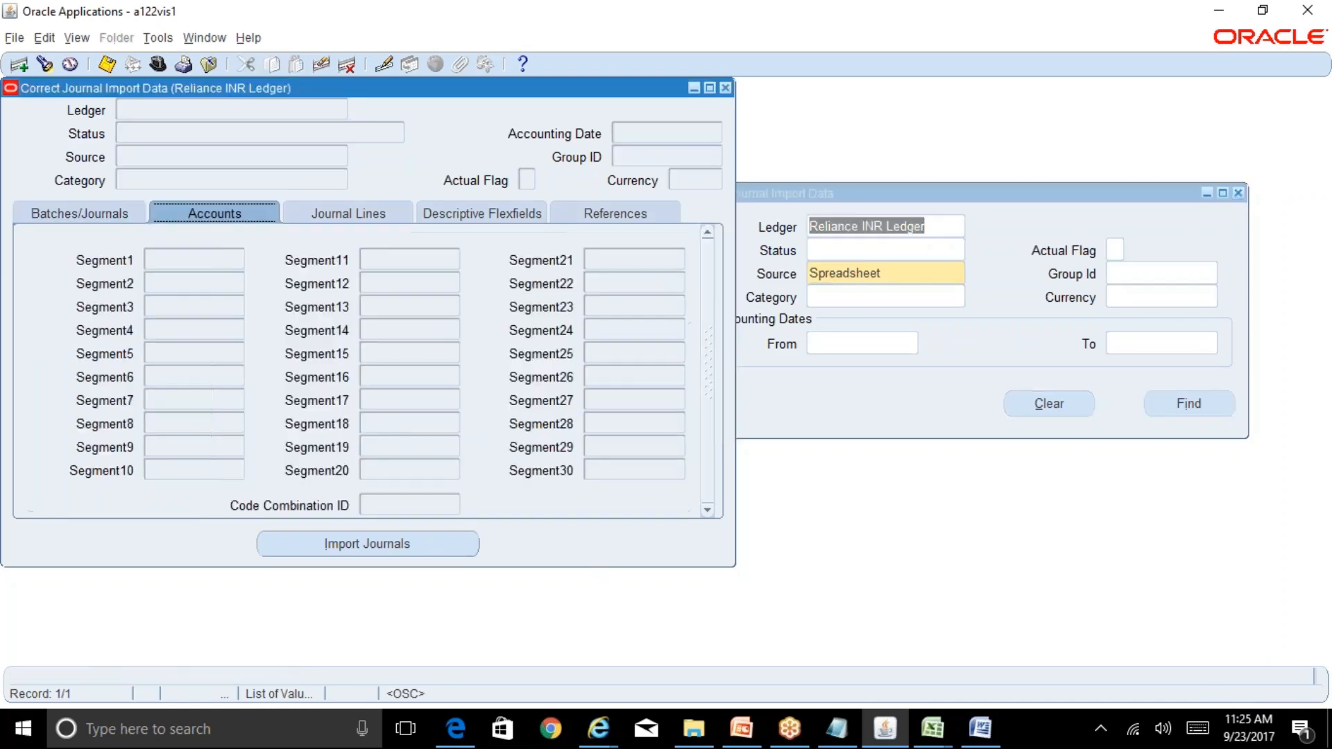
{"action": "left_click", "coordinate": [389, 216]}
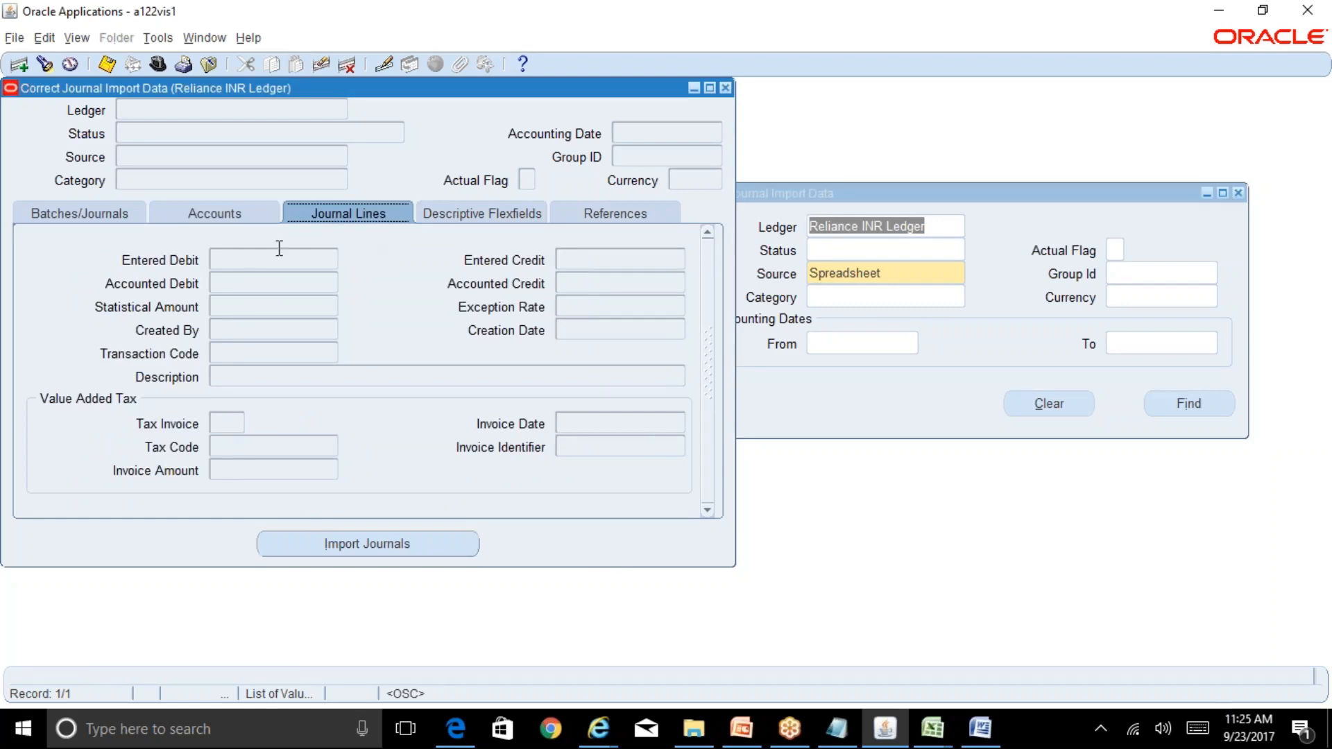
{"action": "left_click", "coordinate": [95, 219]}
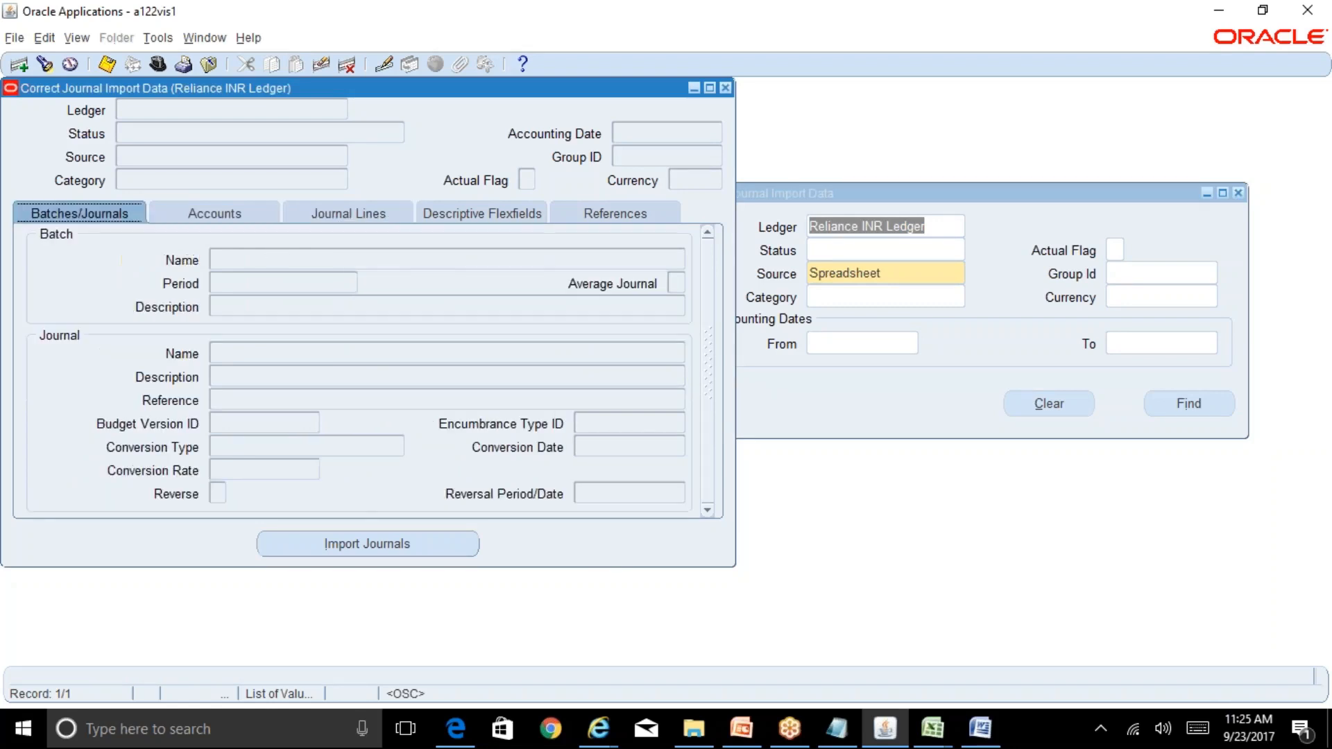
{"action": "left_click", "coordinate": [232, 279]}
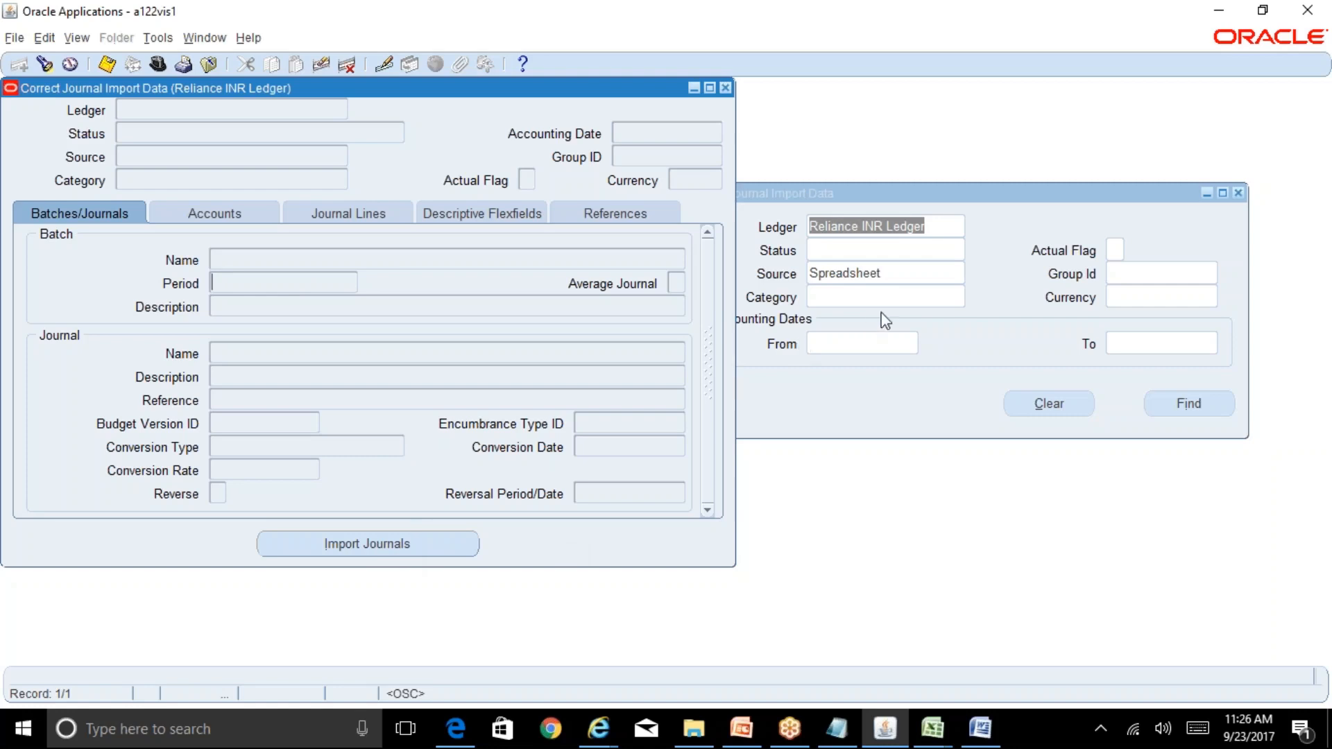
Close the find form, review the batch, account, journal line and descriptive flexfield fields, and close the correction window.
{"action": "left_click", "coordinate": [1237, 192]}
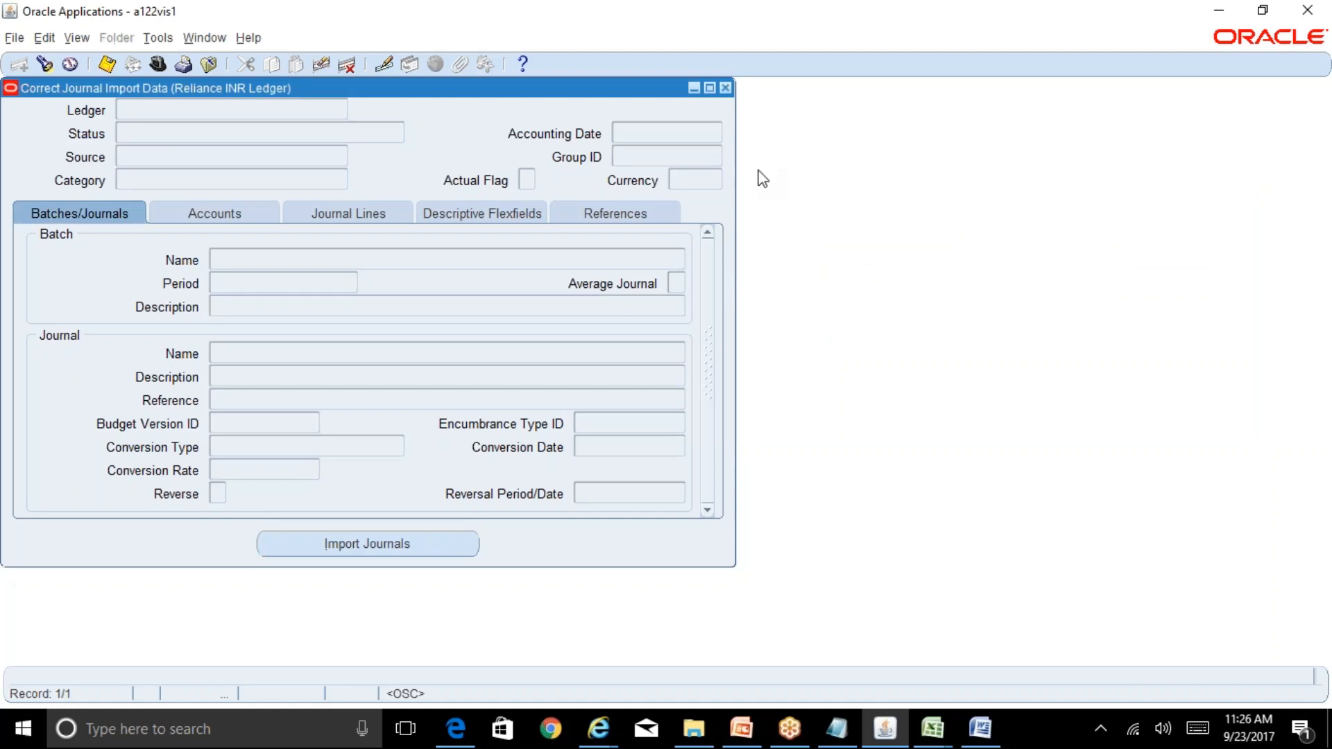
{"action": "left_click", "coordinate": [221, 215]}
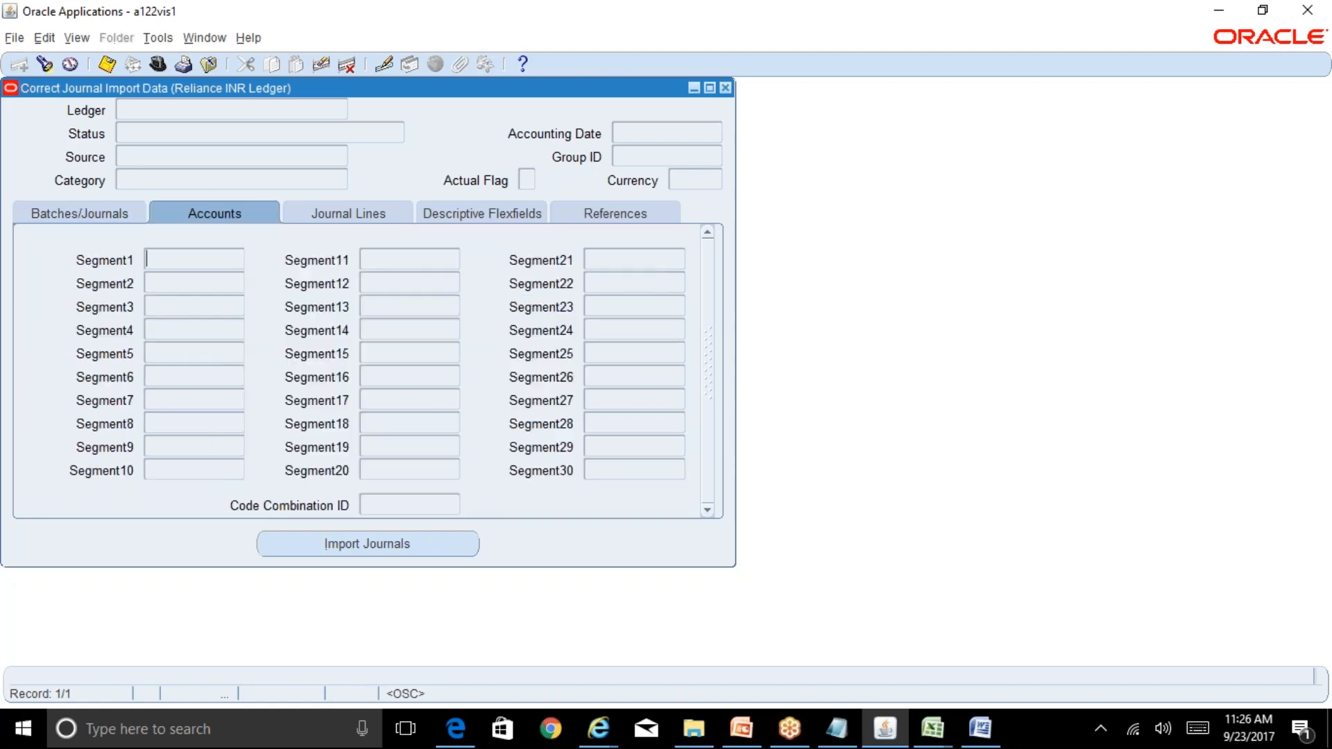
{"action": "left_click", "coordinate": [93, 218]}
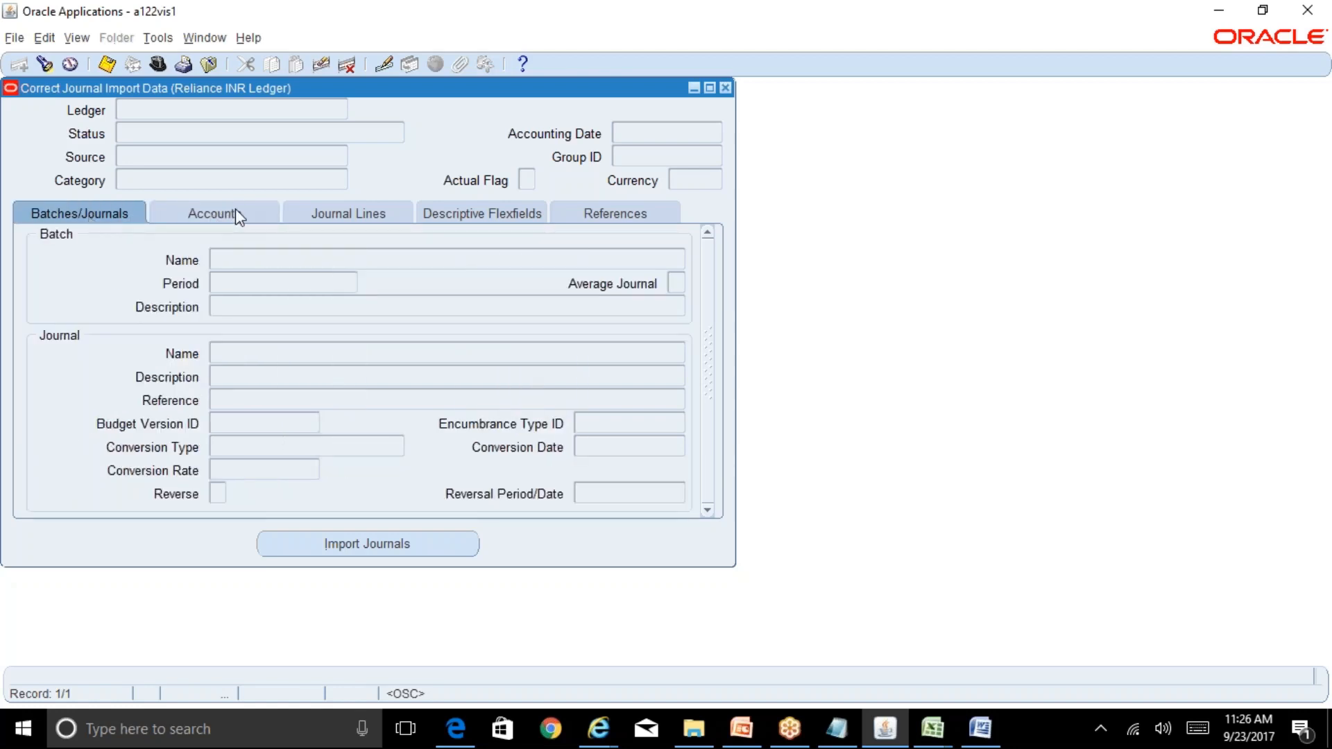
{"action": "left_click", "coordinate": [236, 212]}
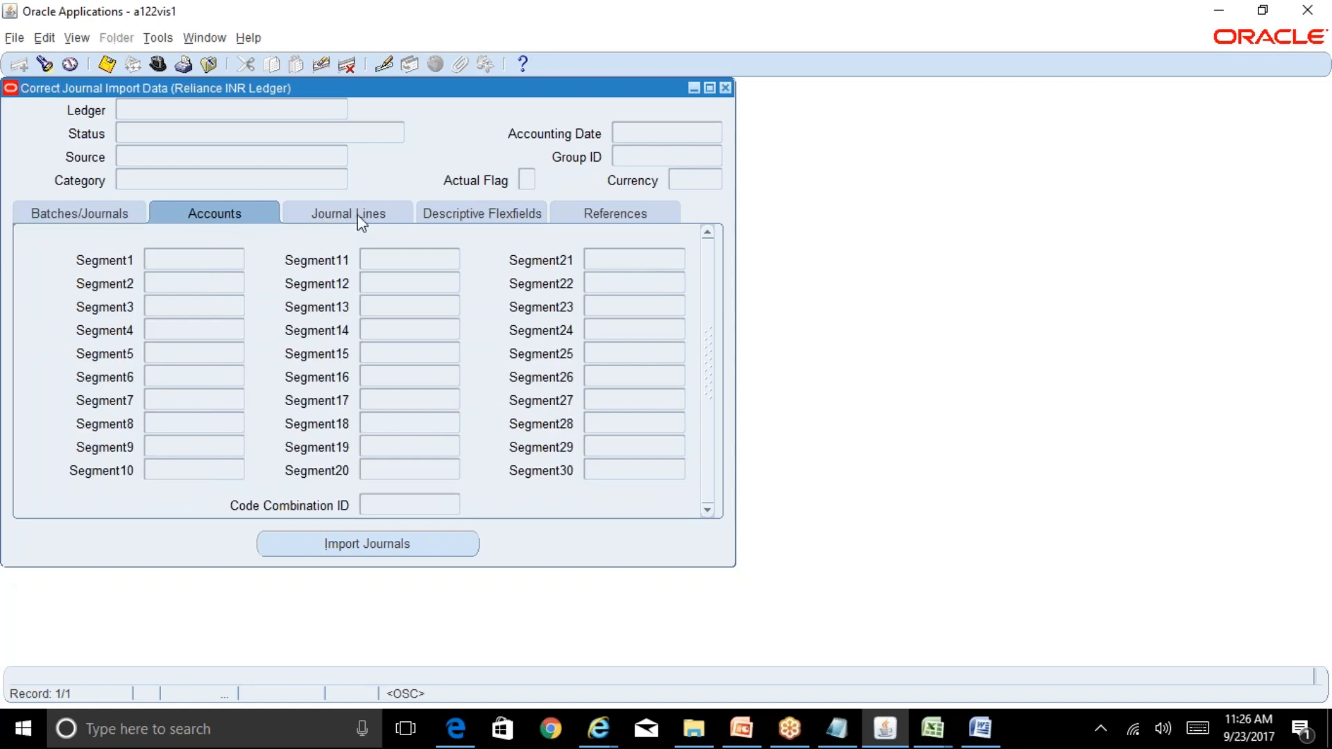
{"action": "left_click", "coordinate": [356, 214]}
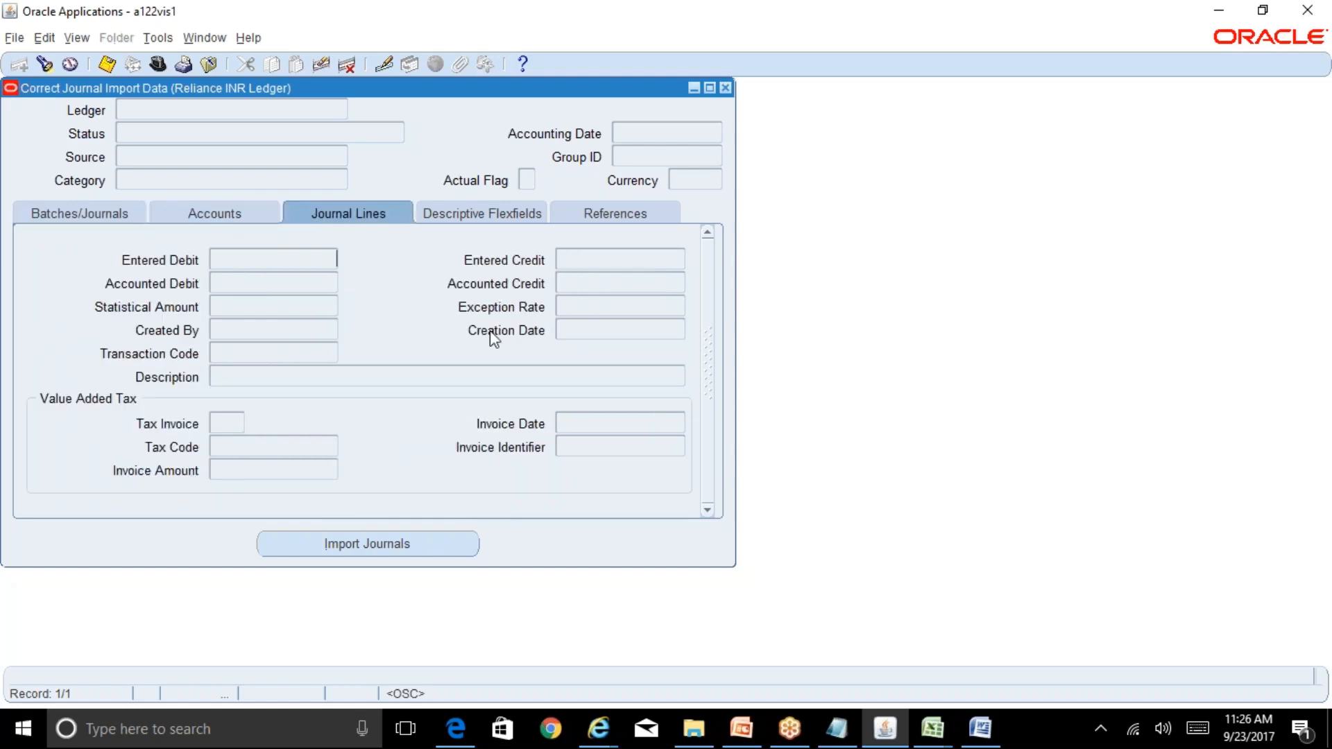
{"action": "left_click", "coordinate": [102, 216]}
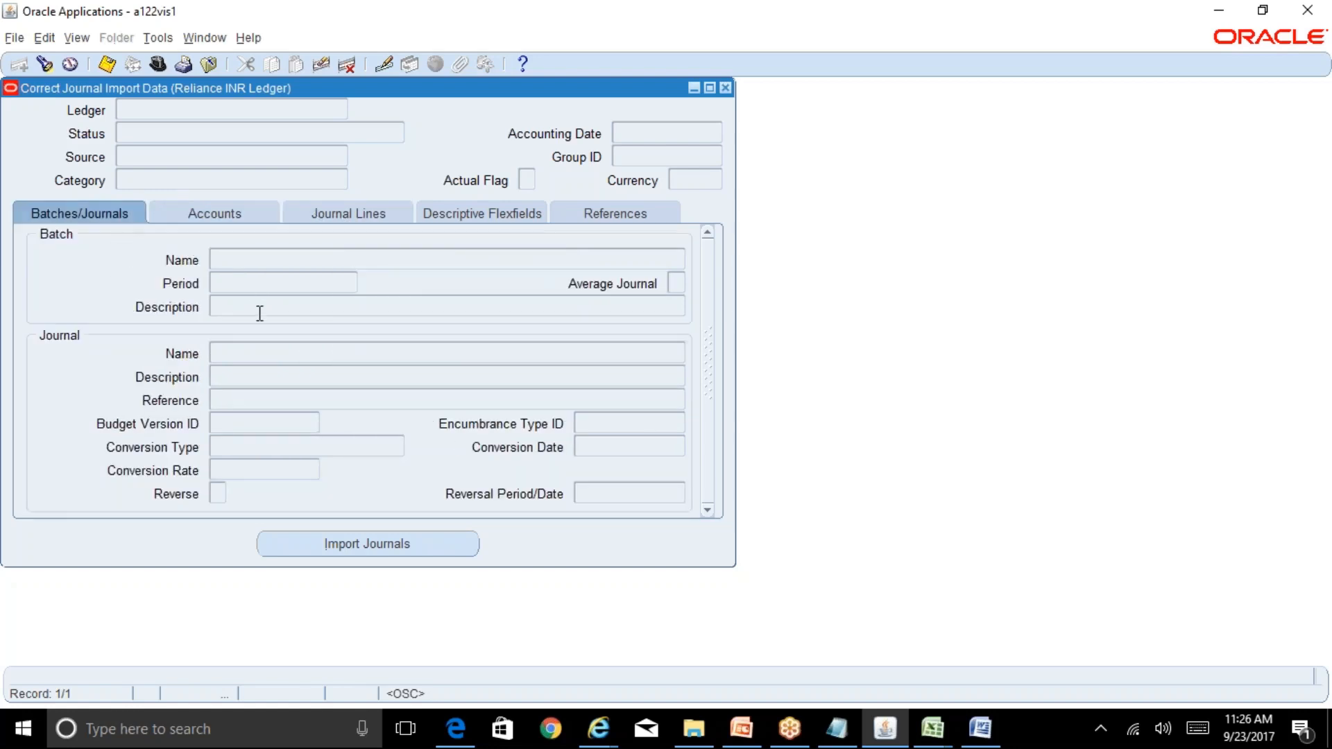
{"action": "left_click", "coordinate": [255, 281]}
{"action": "left_click", "coordinate": [492, 219]}
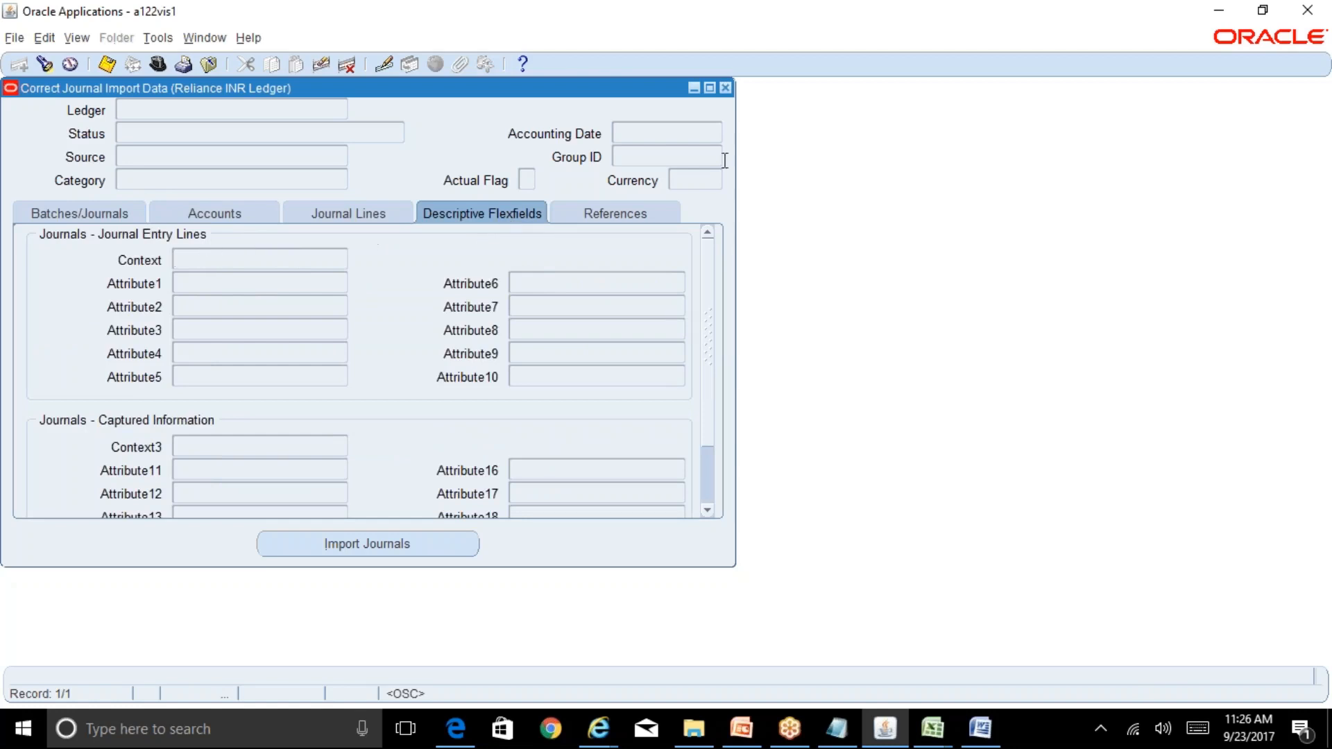
{"action": "left_click", "coordinate": [725, 88]}
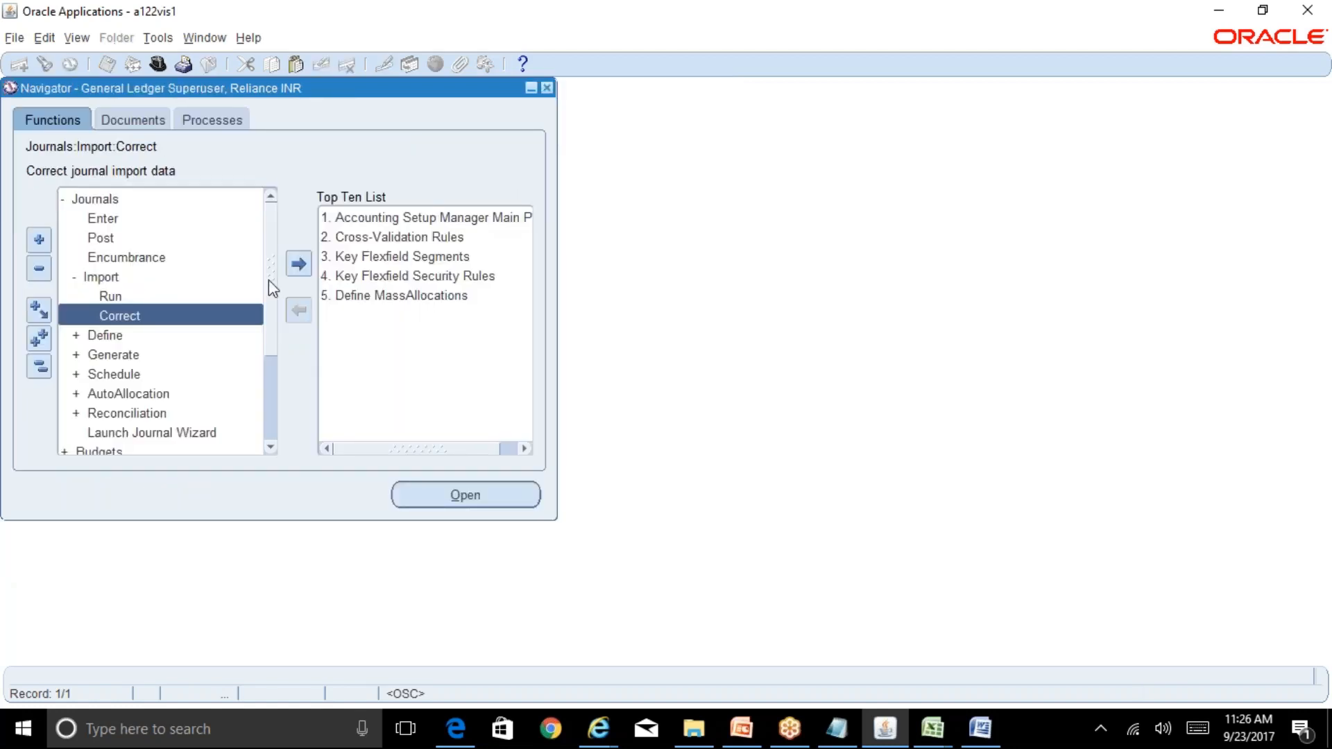
Find the journal sources function with %source%, open it and query the source Spread%.
{"action": "key", "text": "ctrl+l"}
{"action": "type", "text": "source%"}
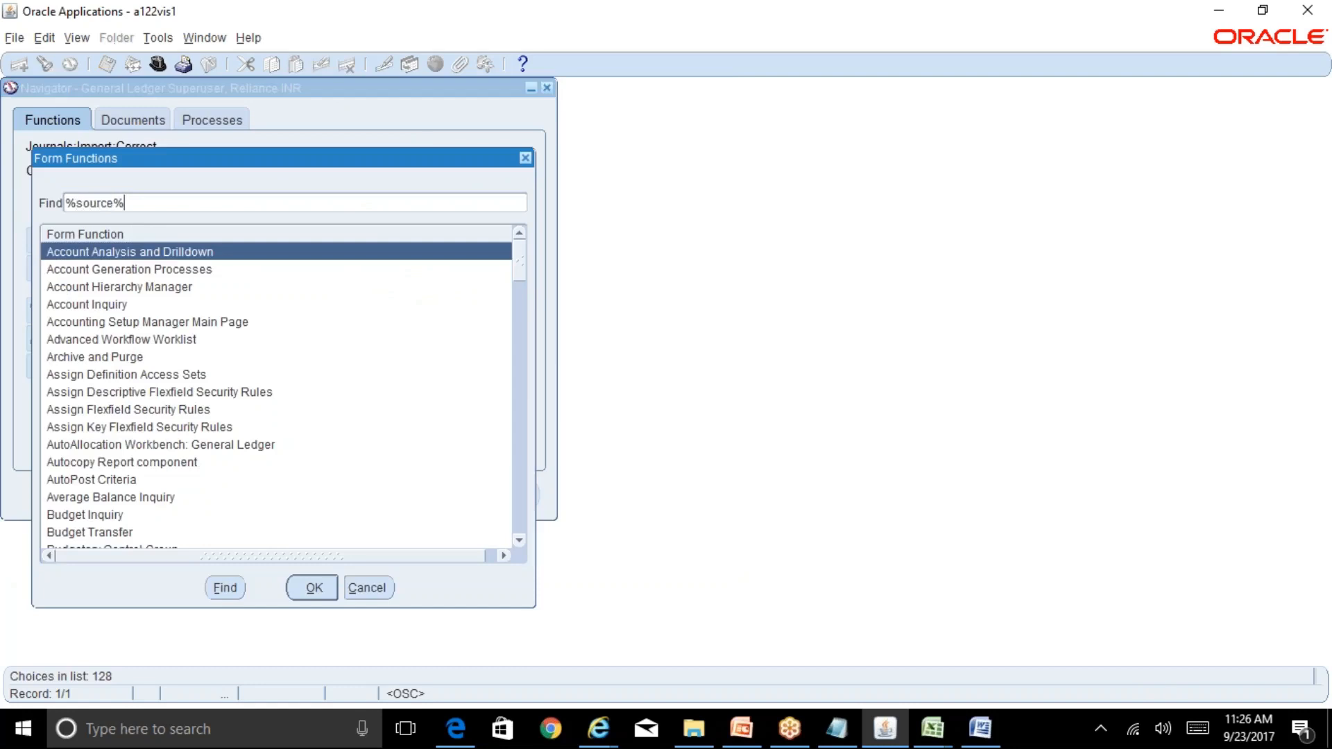
{"action": "key", "text": "Return"}
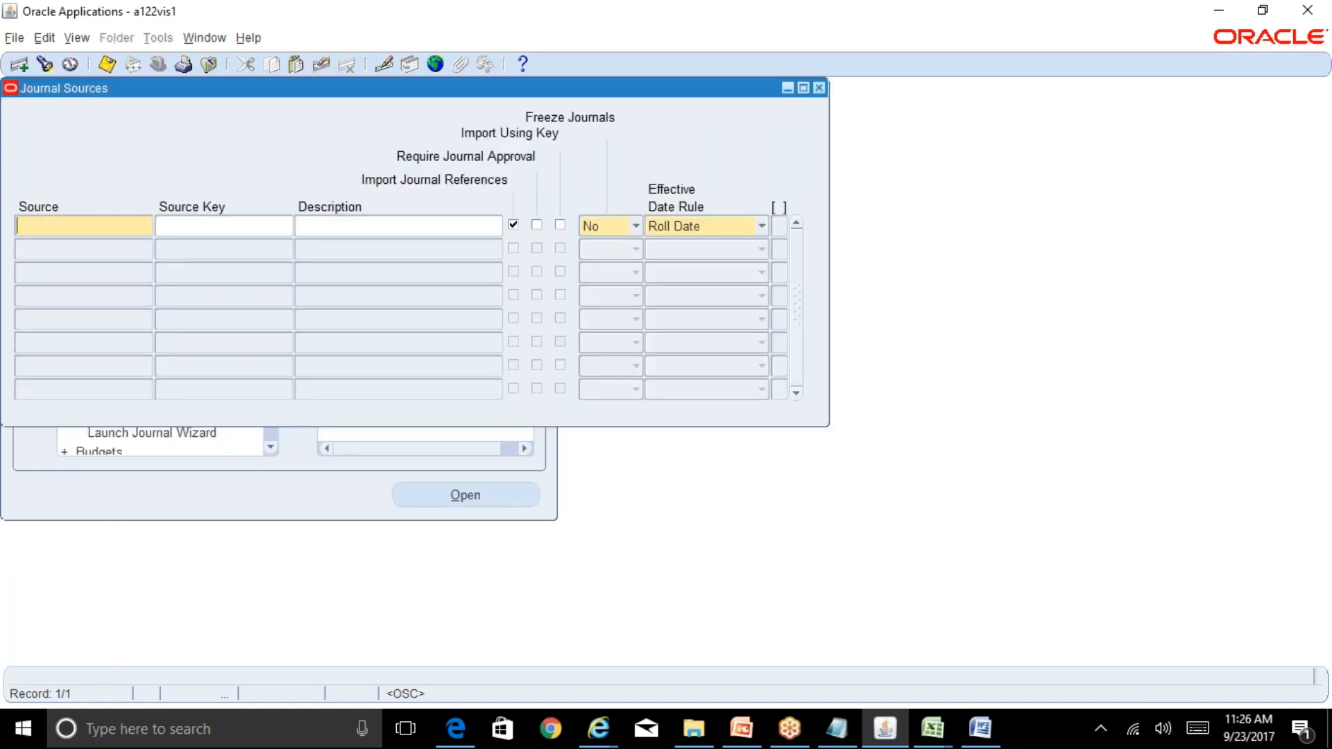
{"action": "key", "text": "F11"}
{"action": "type", "text": "Spread%"}
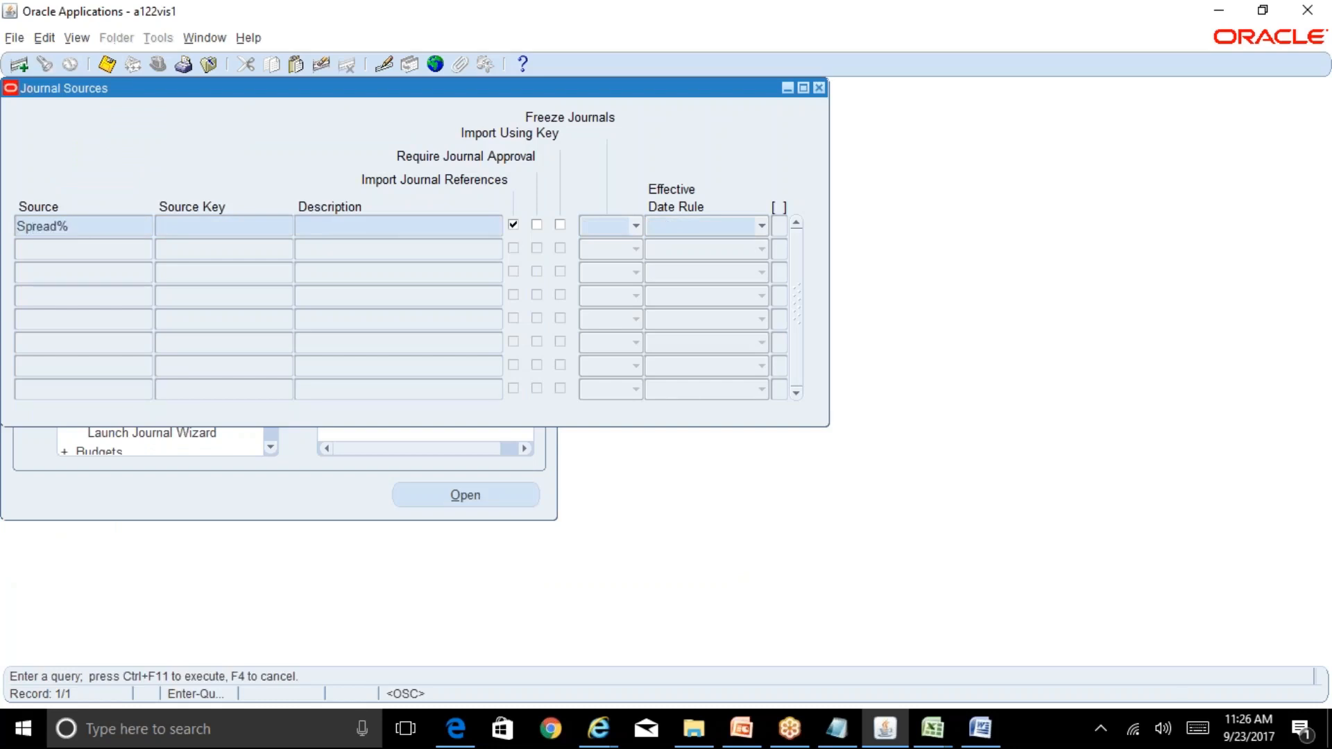
{"action": "key", "text": "ctrl+F11"}
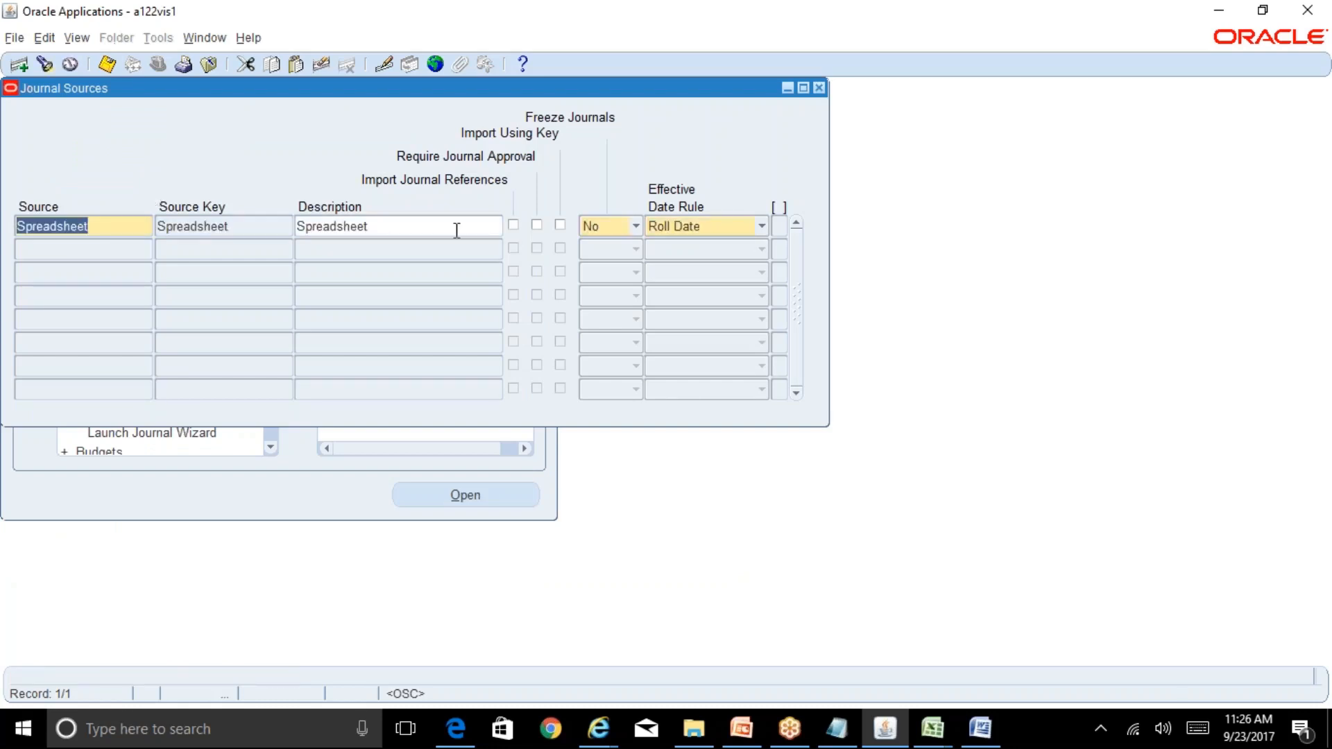
View the Freeze Journals options of the Spreadsheet source without choosing one, and close the Journal Sources window.
{"action": "left_click", "coordinate": [635, 231]}
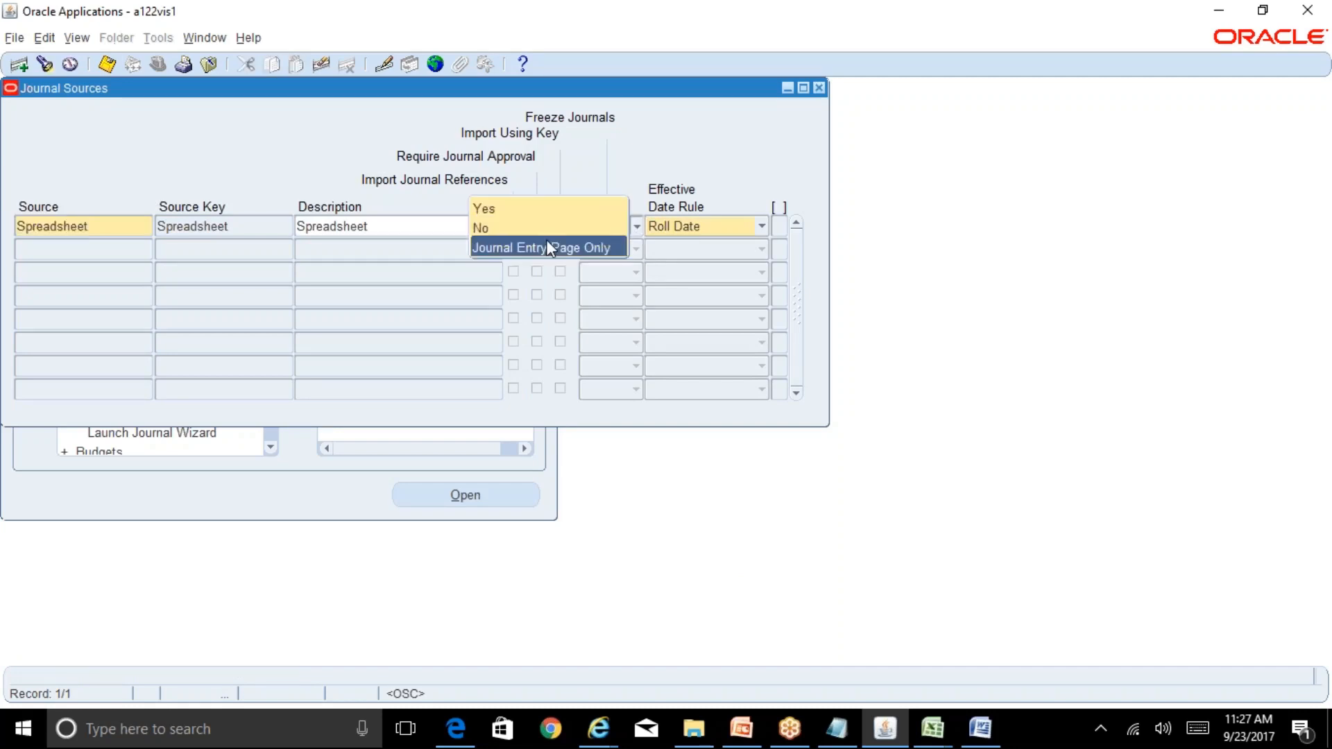
{"action": "left_click", "coordinate": [626, 175]}
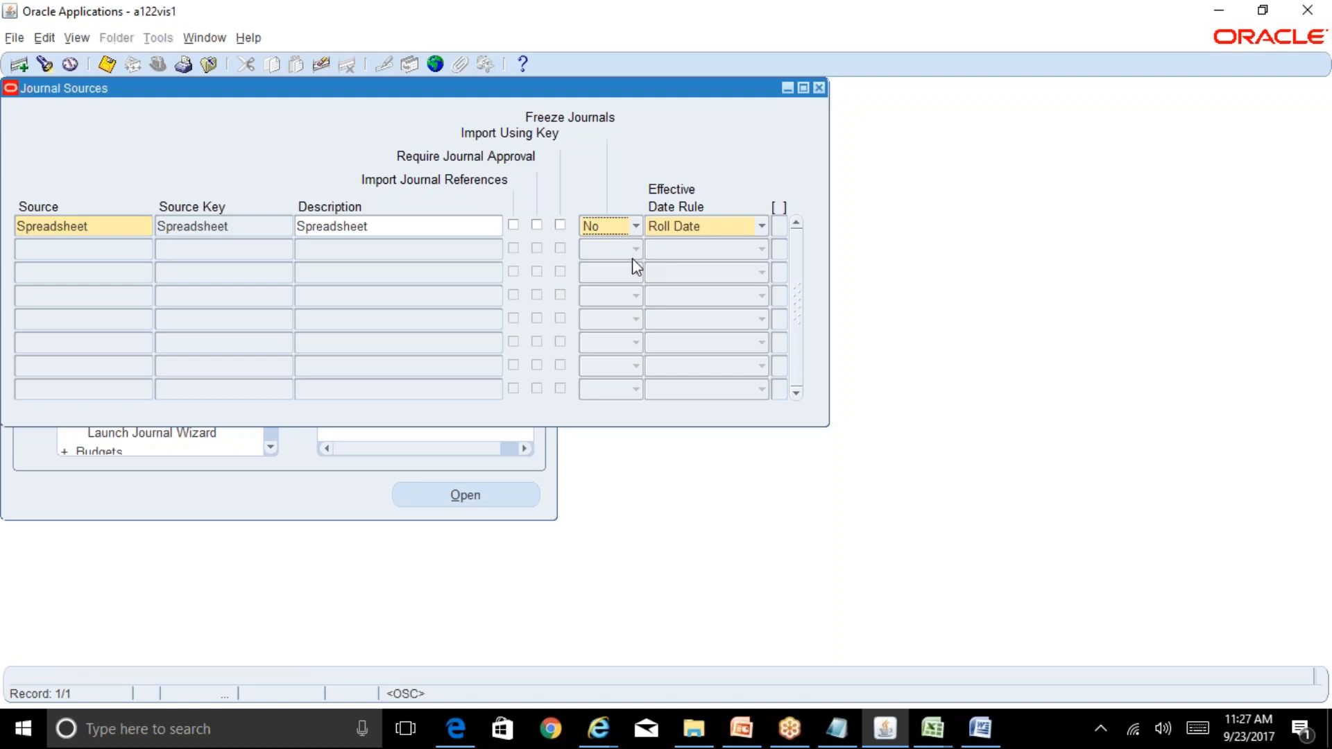
{"action": "left_click", "coordinate": [819, 88]}
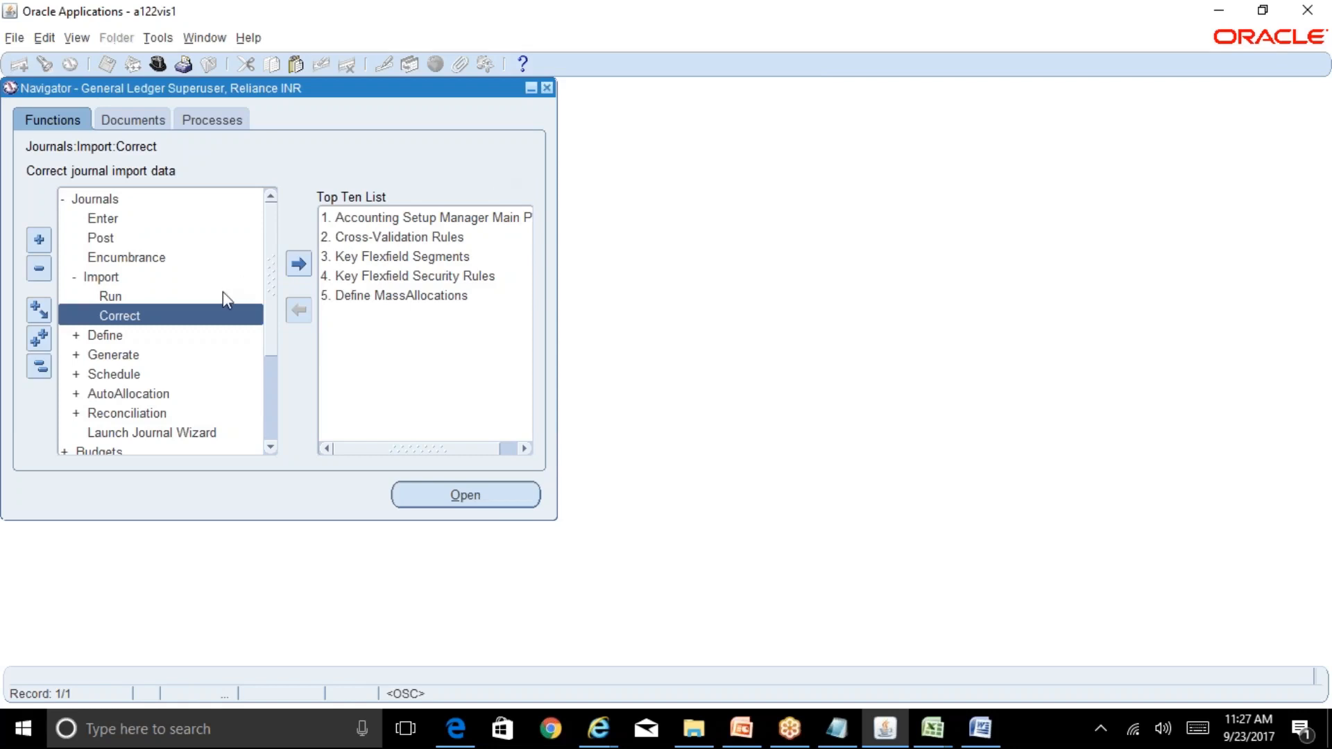
Reopen the Correct function under Journals > Import and go to the Source search field.
{"action": "double_click", "coordinate": [215, 316]}
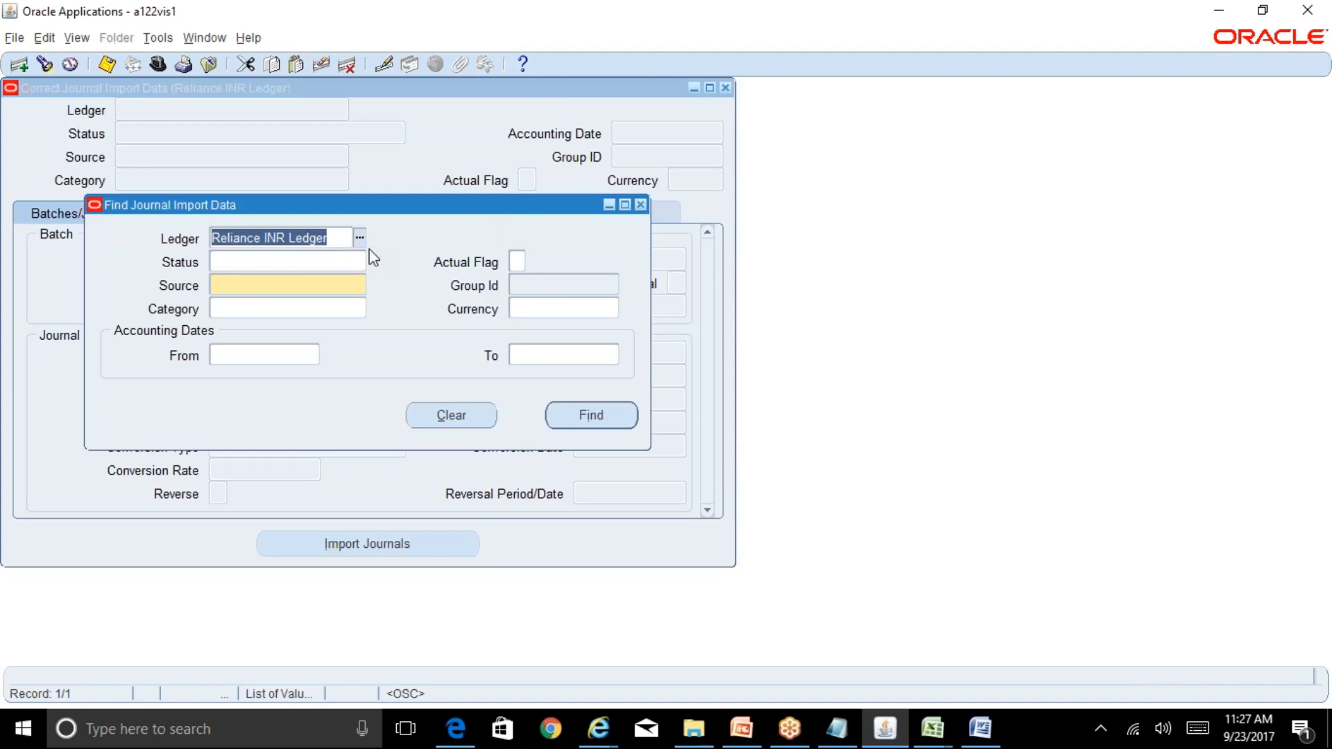
{"action": "left_click", "coordinate": [321, 287]}
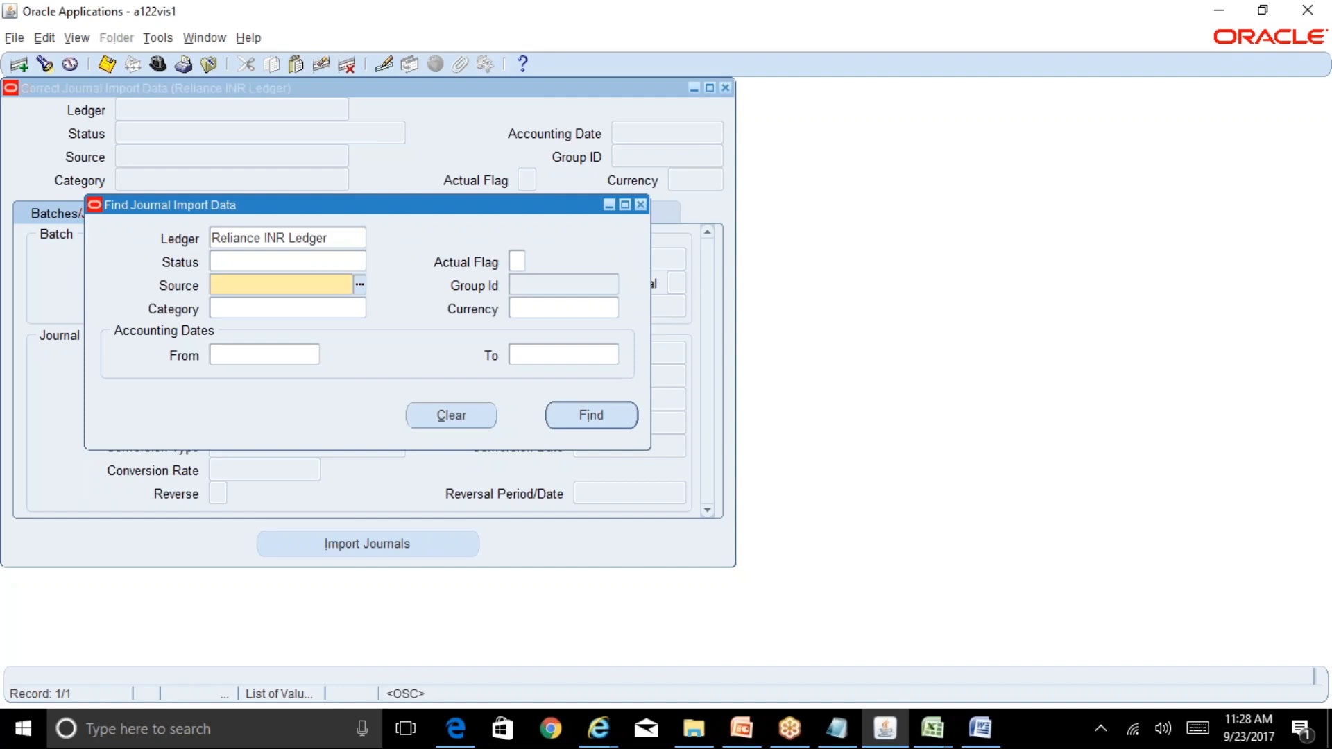
Clear the record in the Find Journal Import Data form and close the journal import correction form.
{"action": "left_click", "coordinate": [641, 205]}
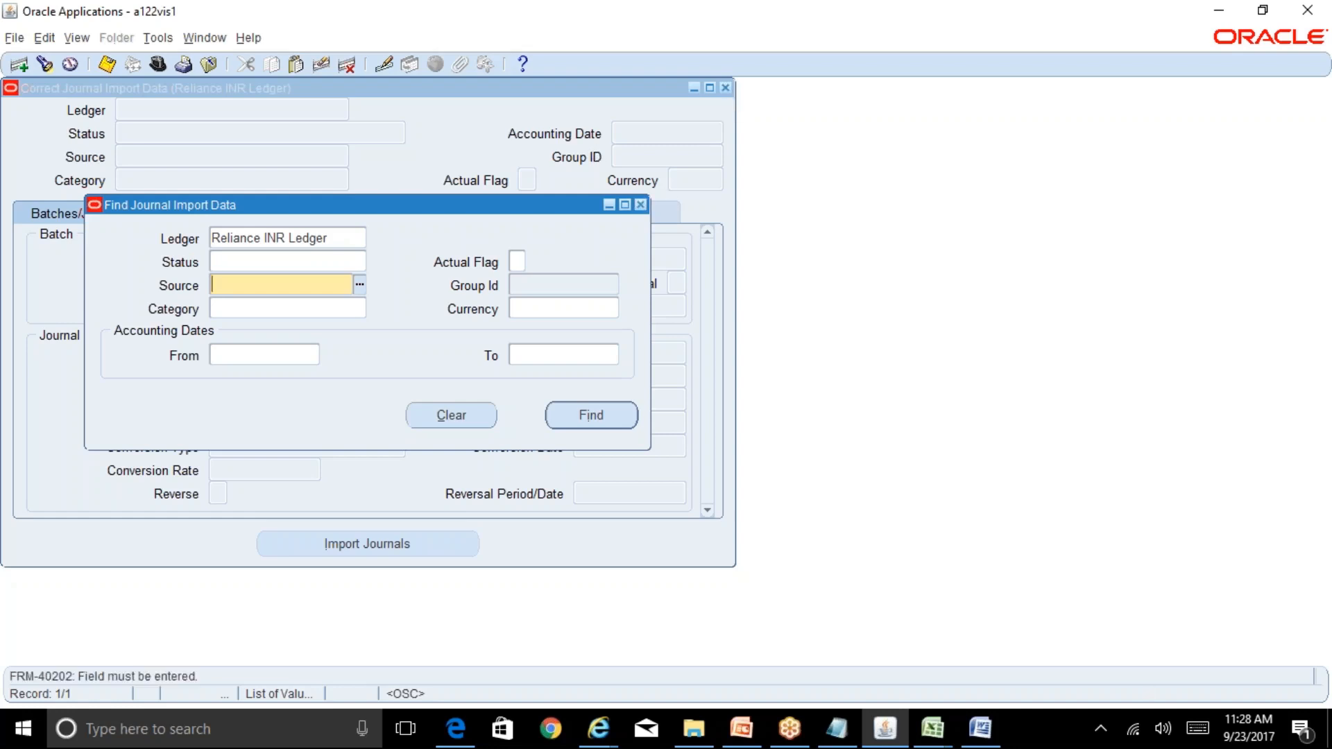
{"action": "key", "text": "alt+e"}
{"action": "key", "text": "c"}
{"action": "key", "text": "r"}
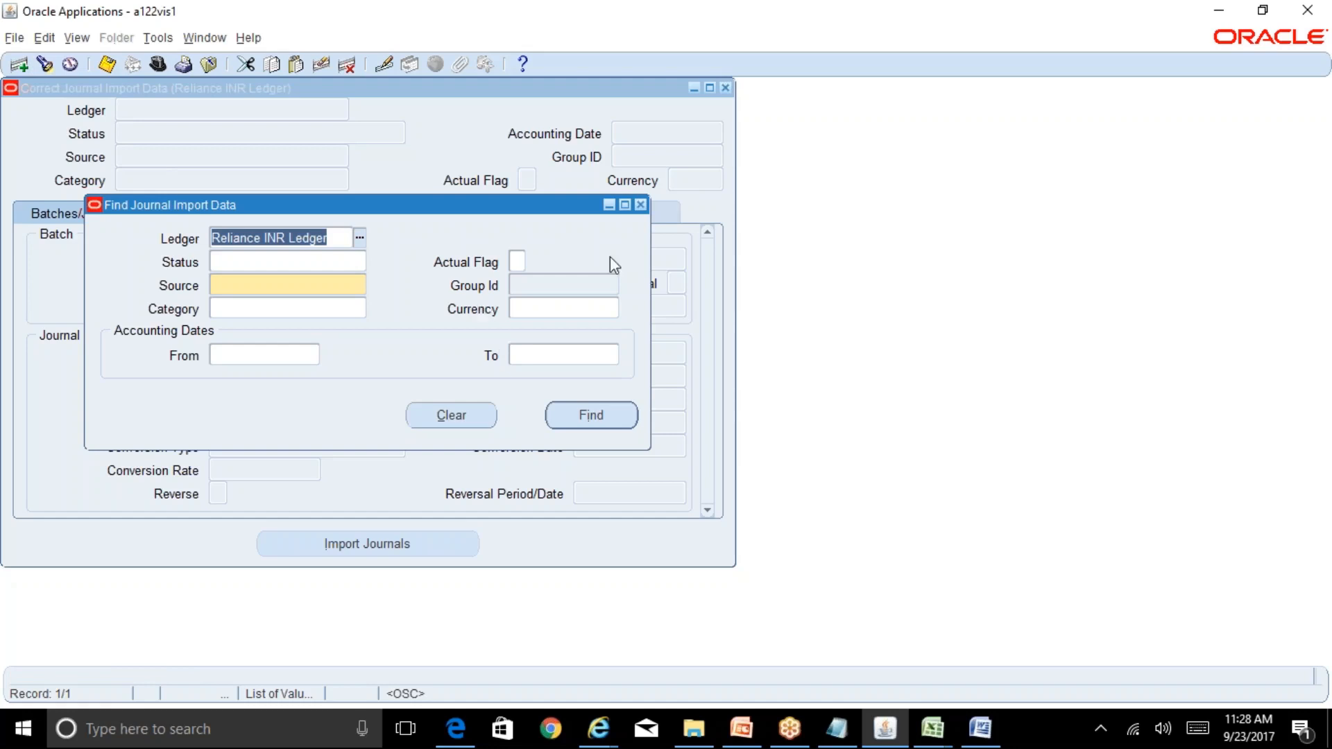
{"action": "left_click", "coordinate": [641, 205]}
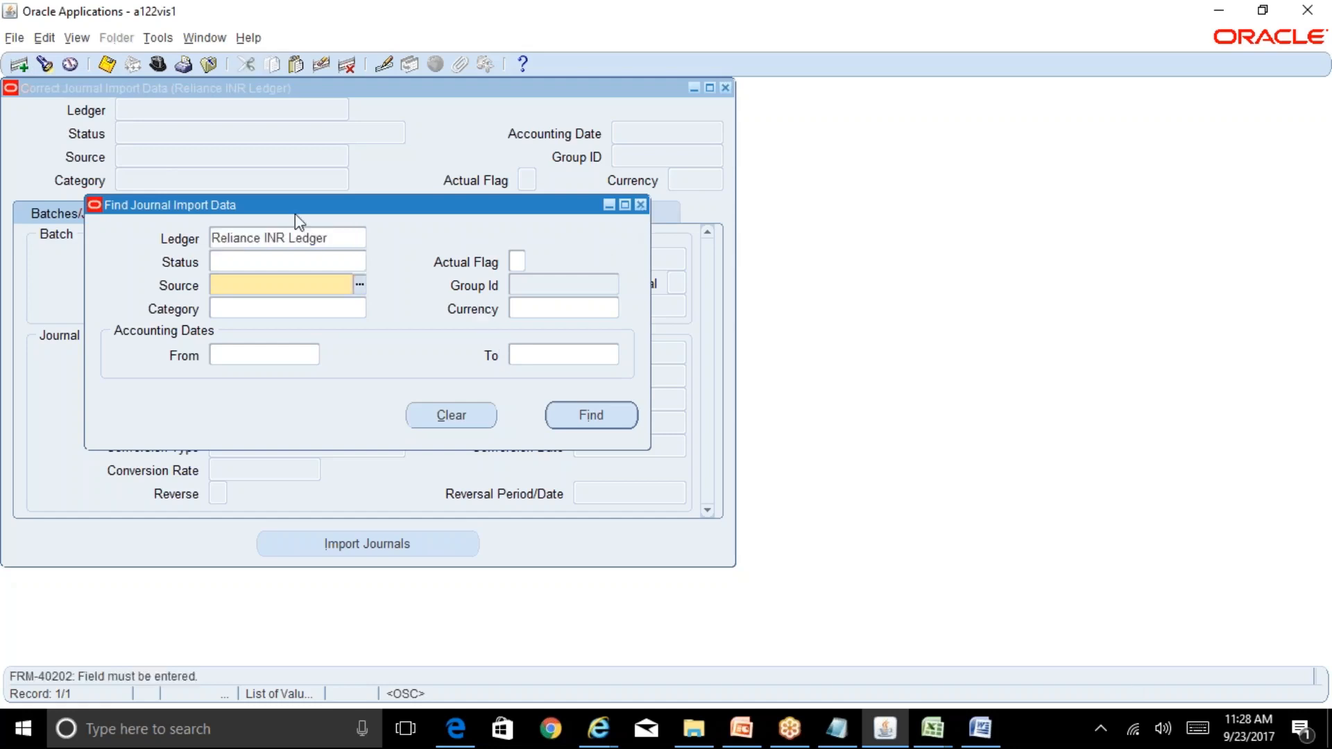
{"action": "key", "text": "alt+e"}
{"action": "key", "text": "c"}
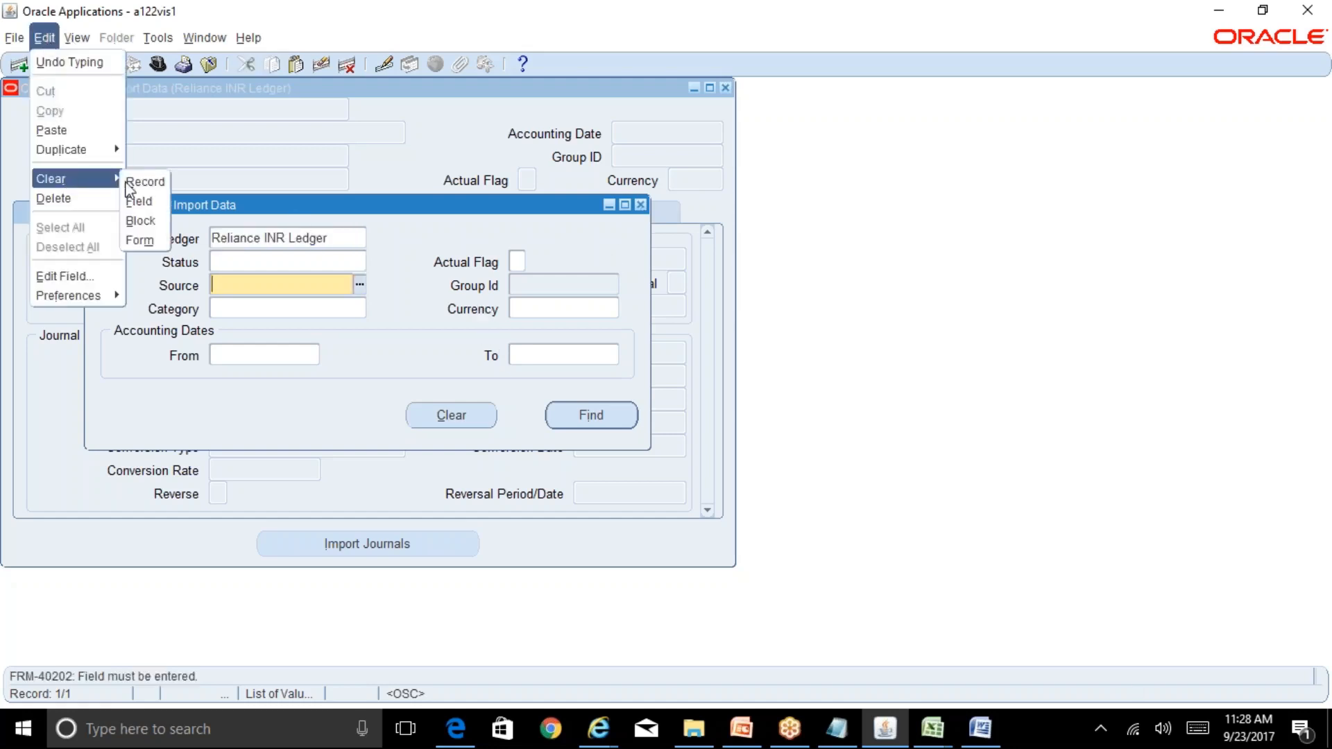
{"action": "key", "text": "r"}
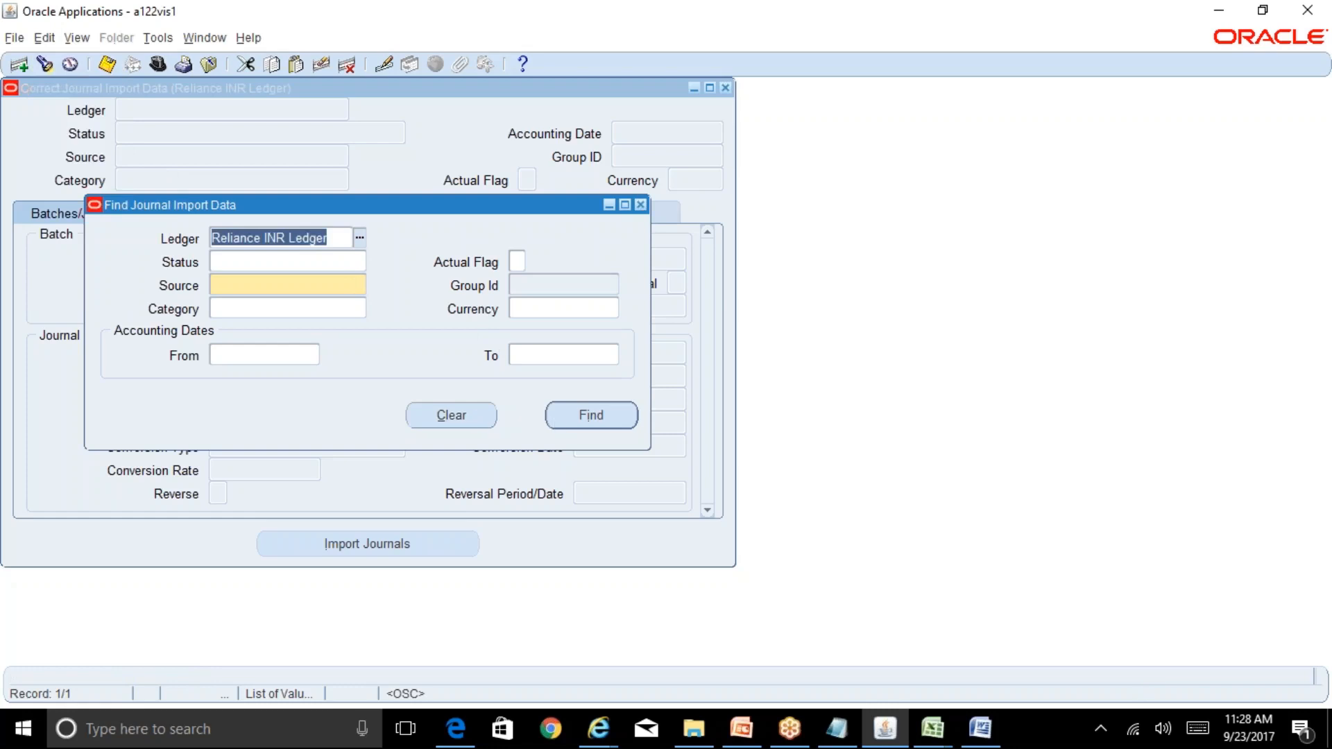
{"action": "left_click", "coordinate": [641, 202]}
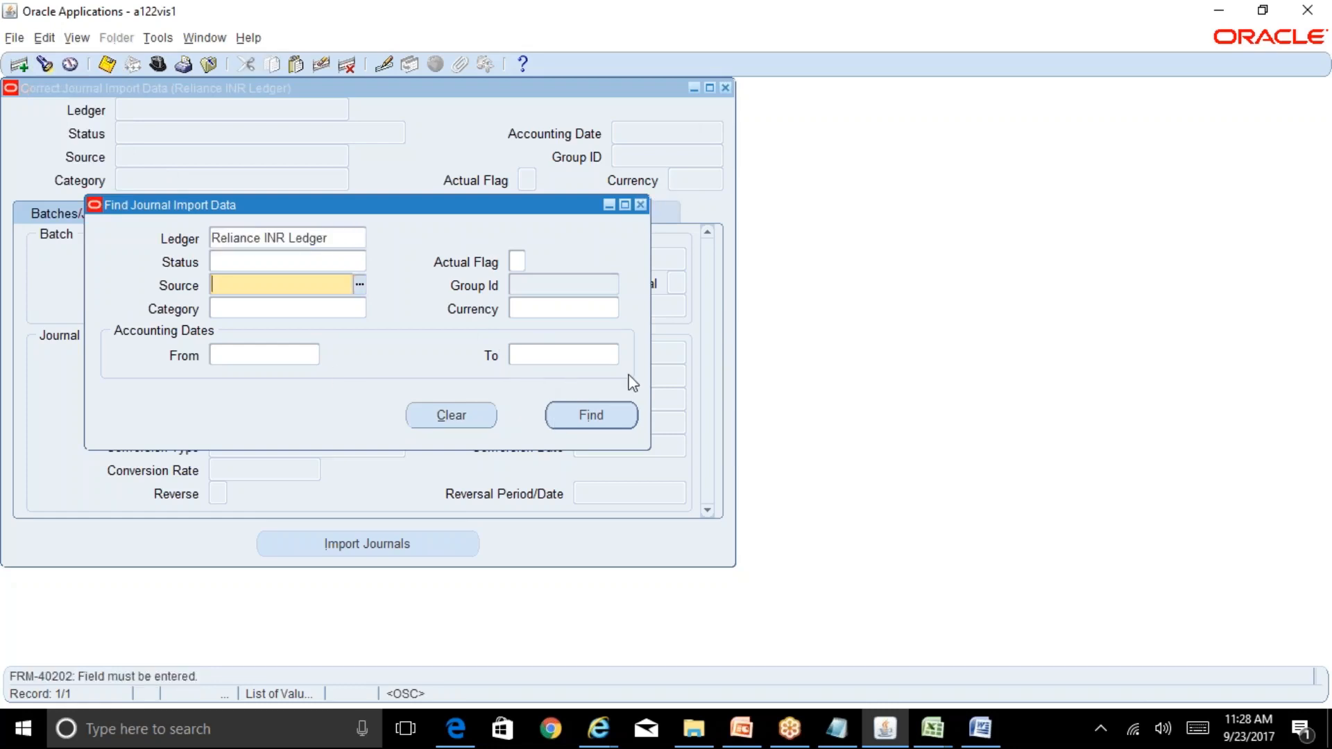
{"action": "key", "text": "alt+e"}
{"action": "key", "text": "d"}
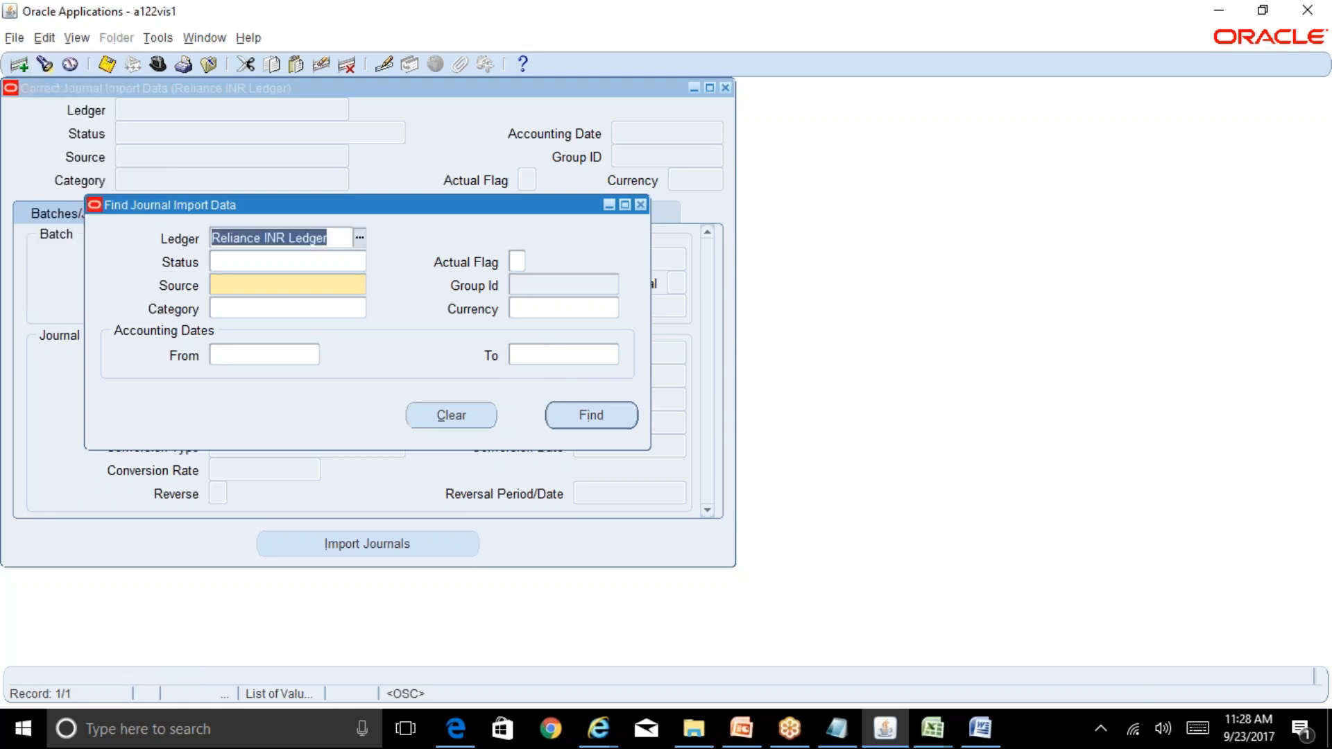
{"action": "key", "text": "F4"}
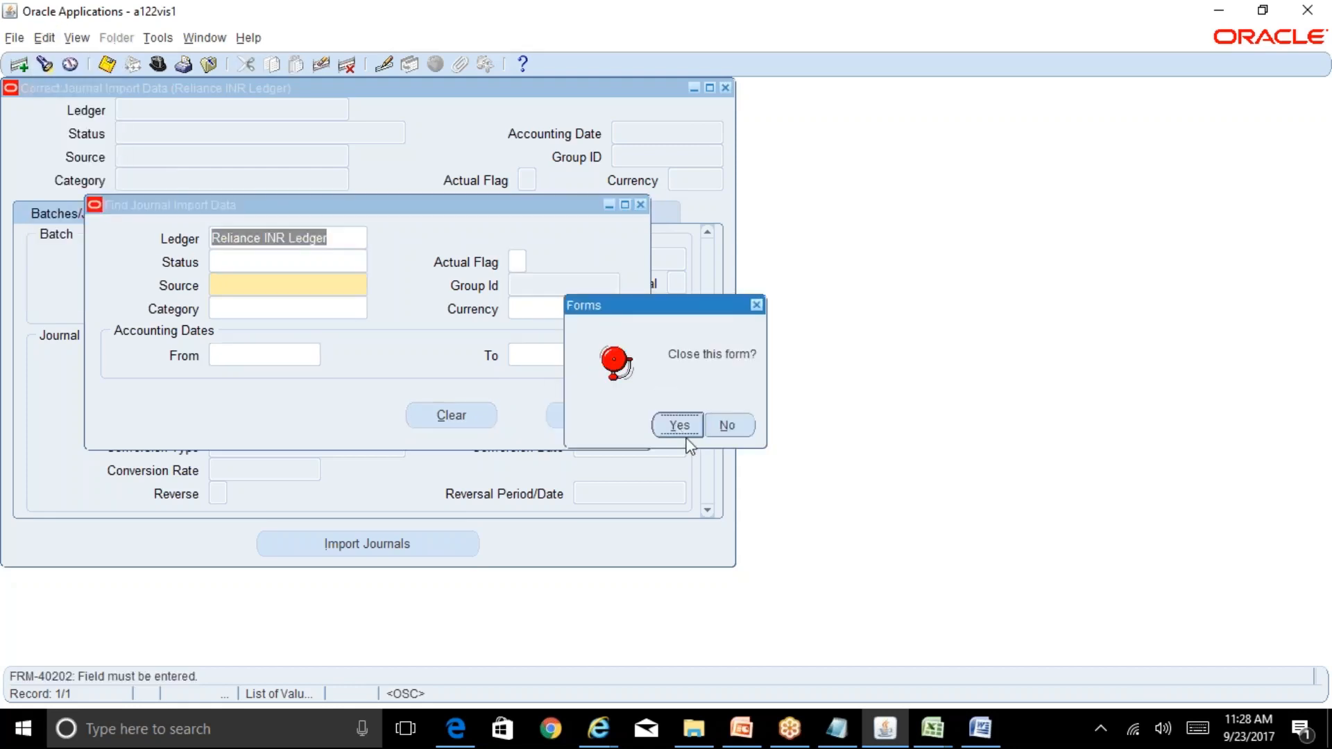
{"action": "left_click", "coordinate": [684, 430]}
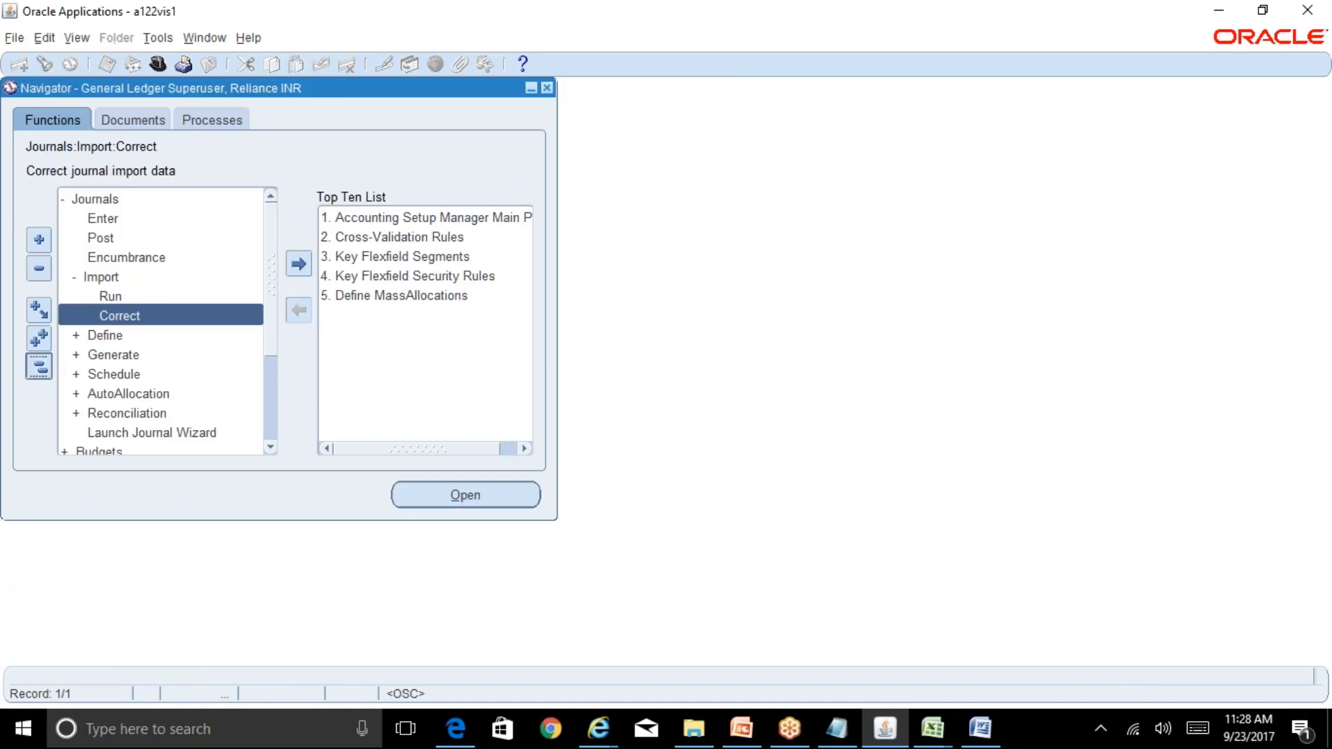
Collapse the function list, expand Setup and select its Open/Close function without opening it.
{"action": "left_click", "coordinate": [39, 367]}
{"action": "double_click", "coordinate": [100, 316]}
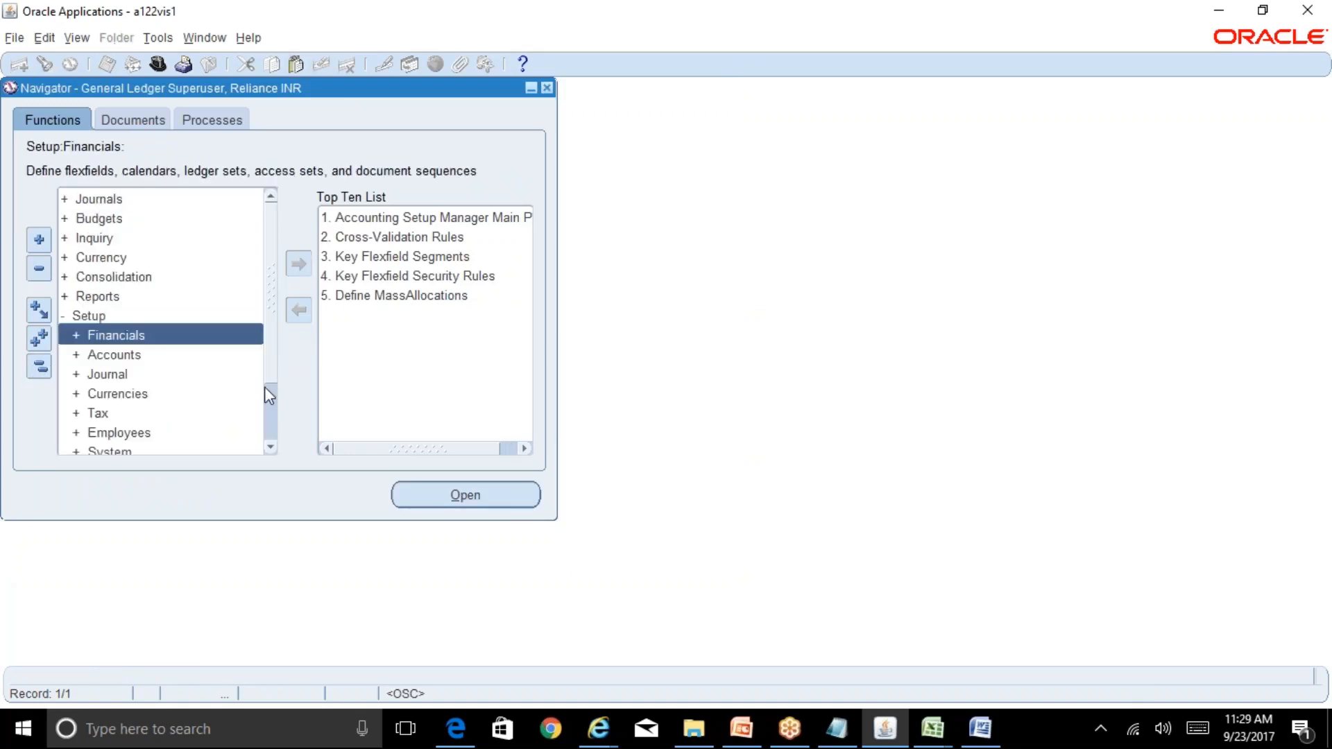
{"action": "scroll", "coordinate": [268, 434], "scroll_direction": "down", "scroll_amount": 2}
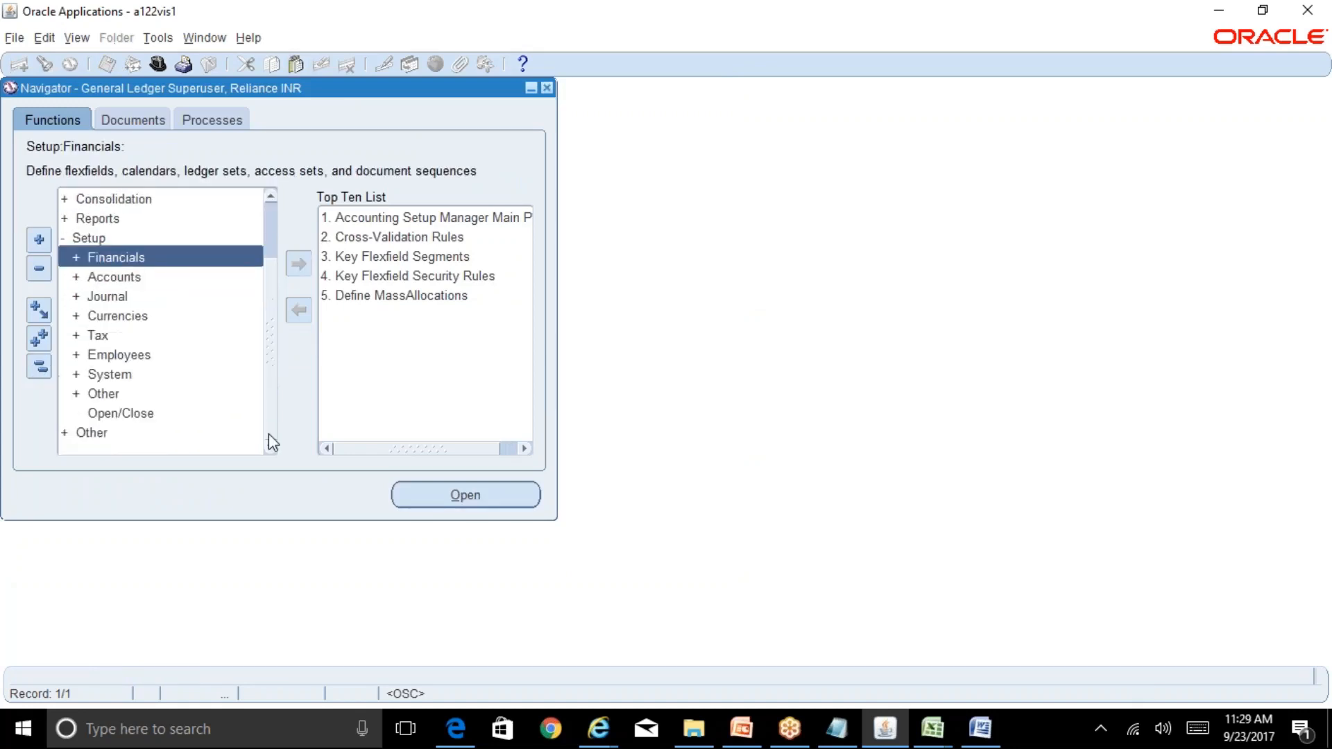
{"action": "left_click", "coordinate": [145, 414]}
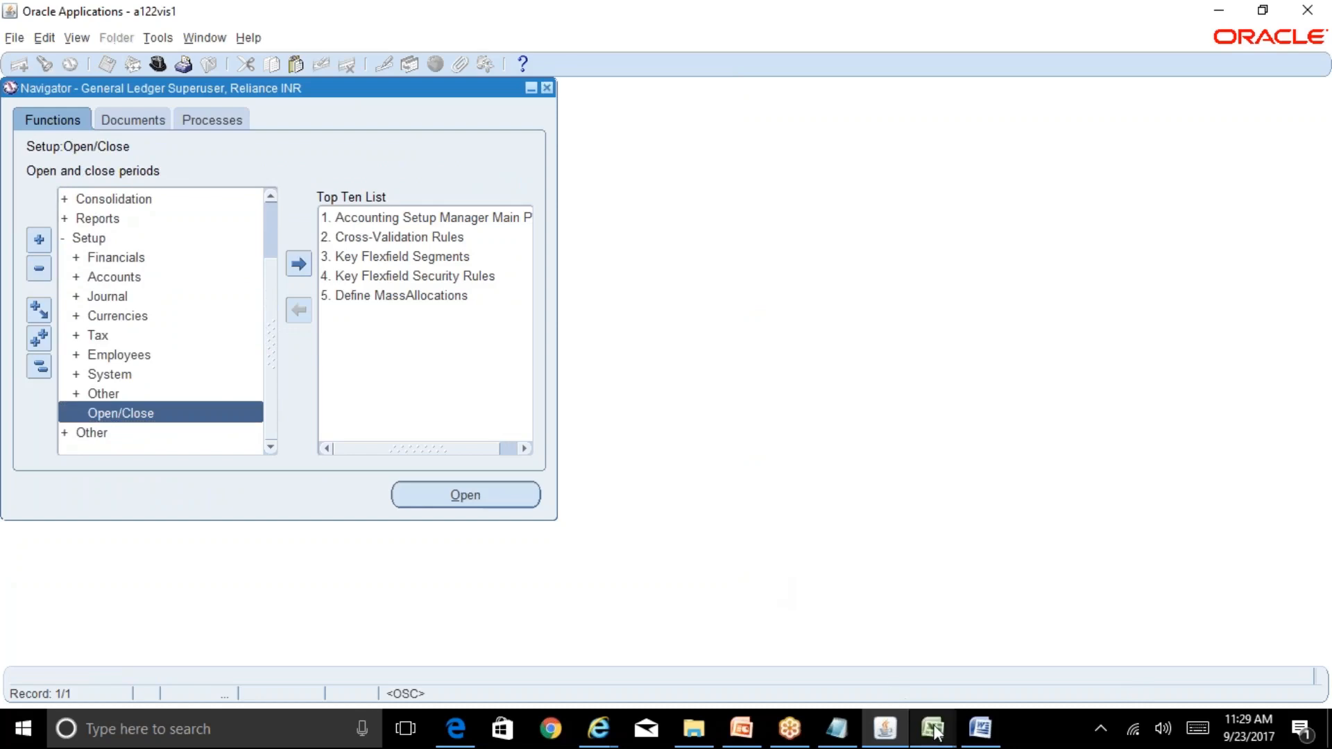
Switch to the Word training document and review the checklist for GL Period Closure.
{"action": "left_click", "coordinate": [980, 729]}
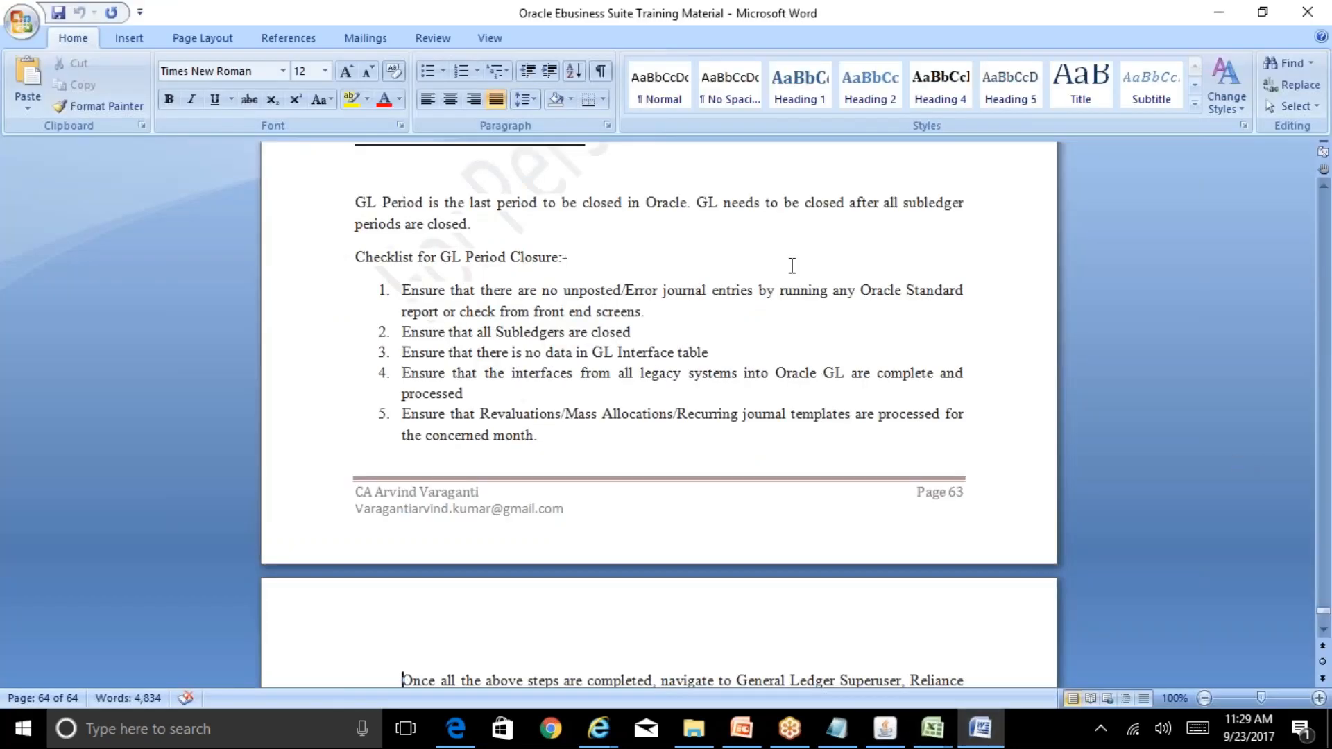
{"action": "left_click", "coordinate": [1323, 186]}
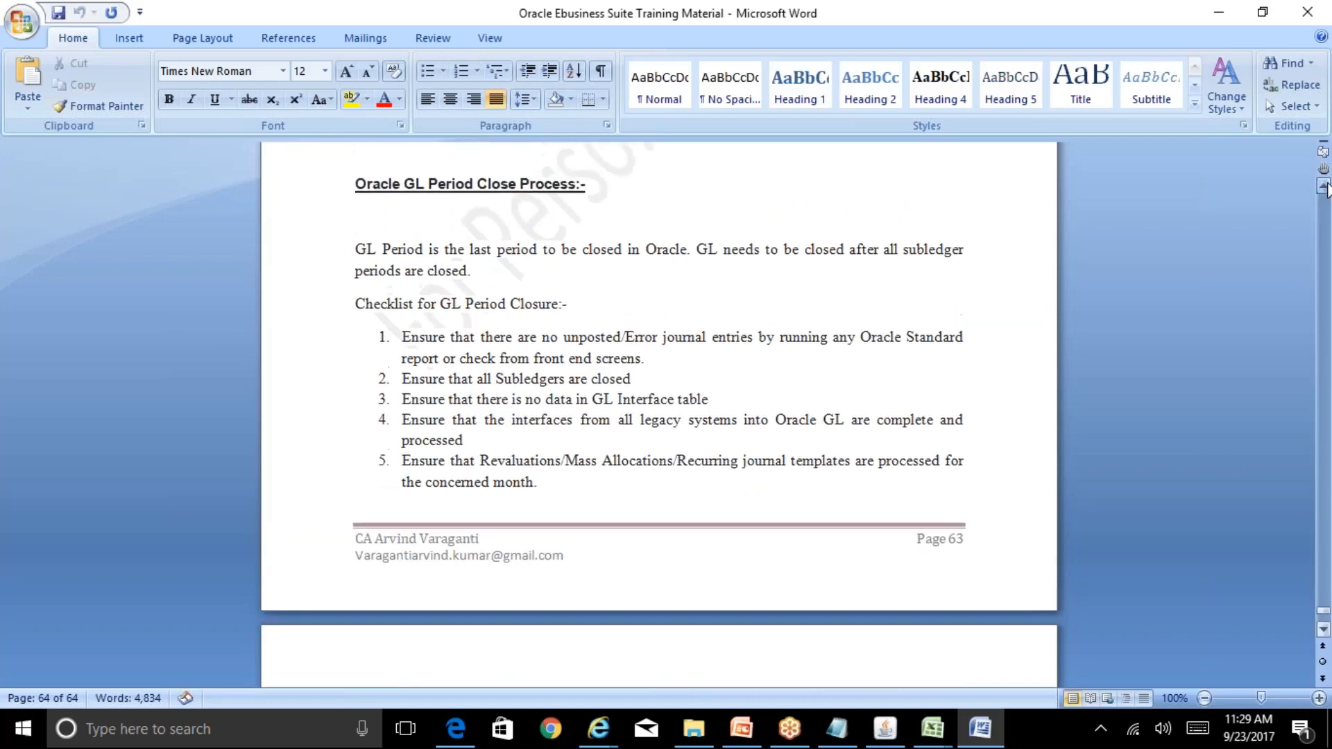
{"action": "left_click", "coordinate": [1323, 185]}
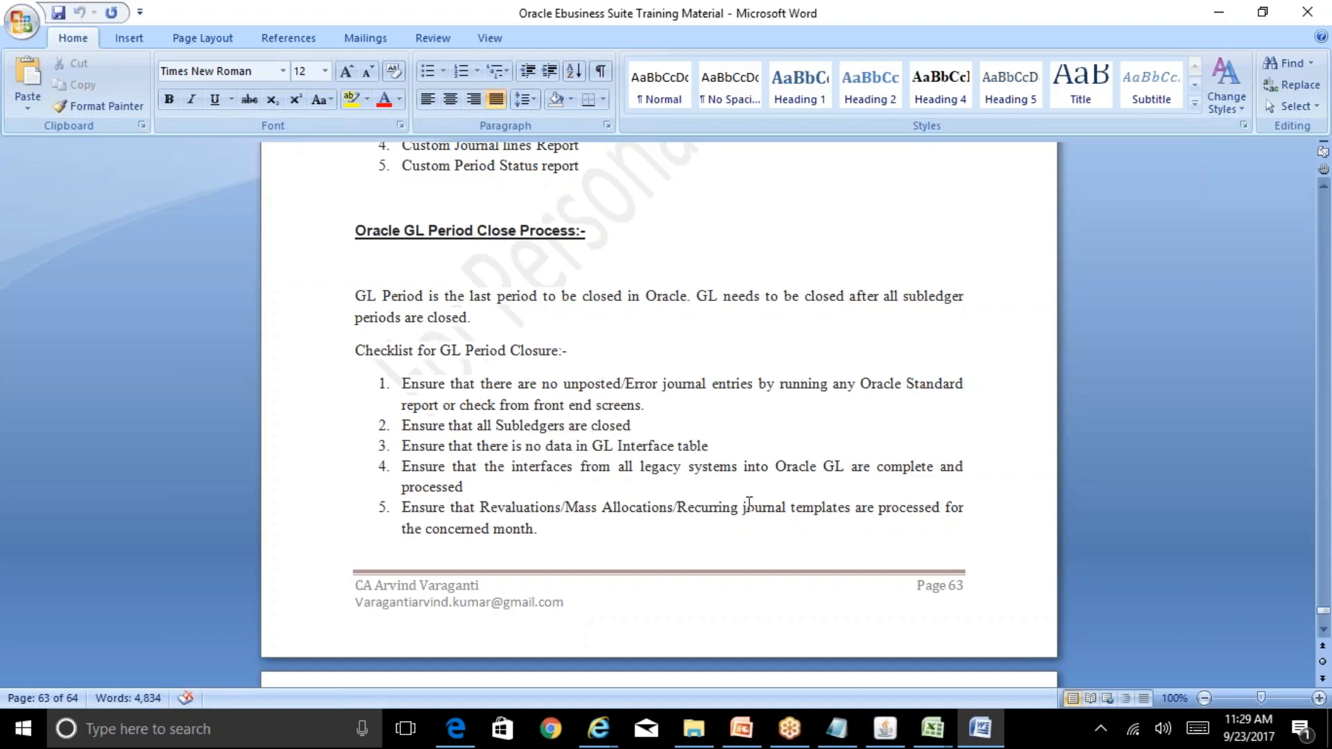
Switch back to Oracle Applications, collapse the function list and open the Enter function under Journals.
{"action": "left_click", "coordinate": [886, 728]}
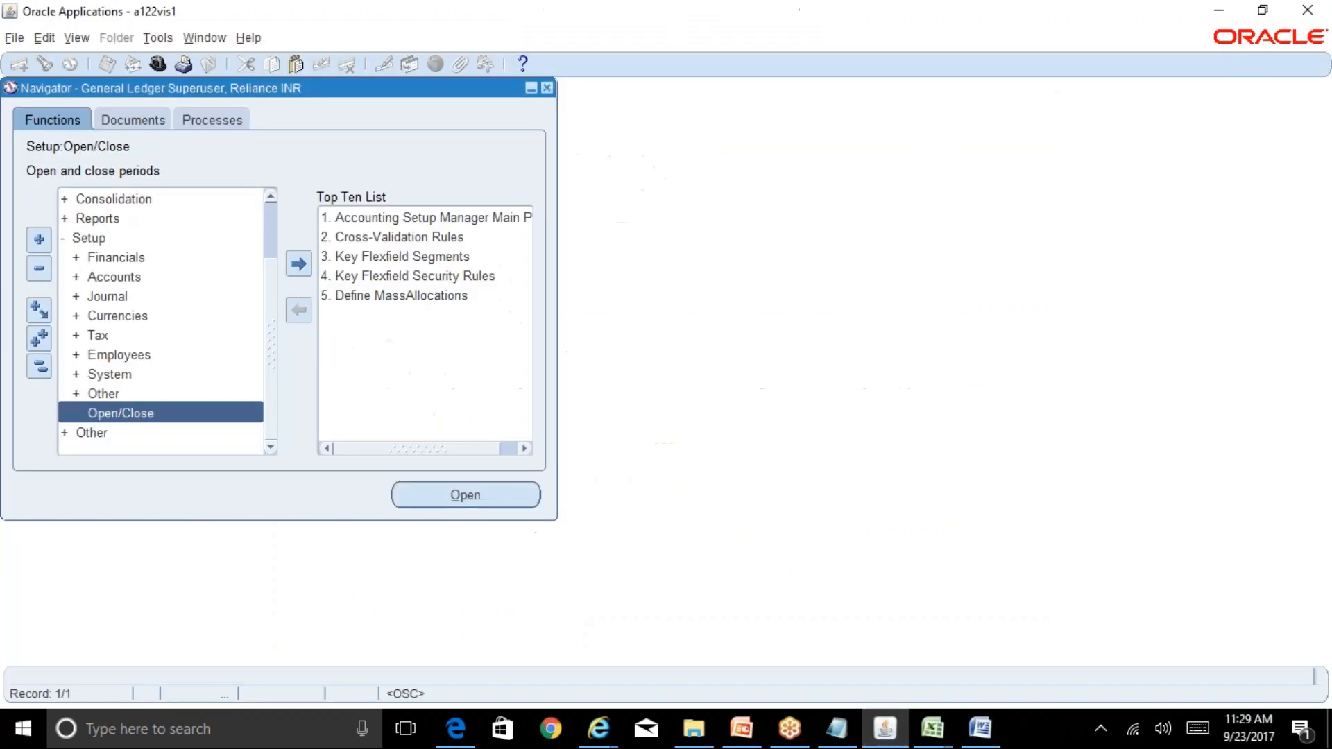
{"action": "left_click", "coordinate": [38, 365]}
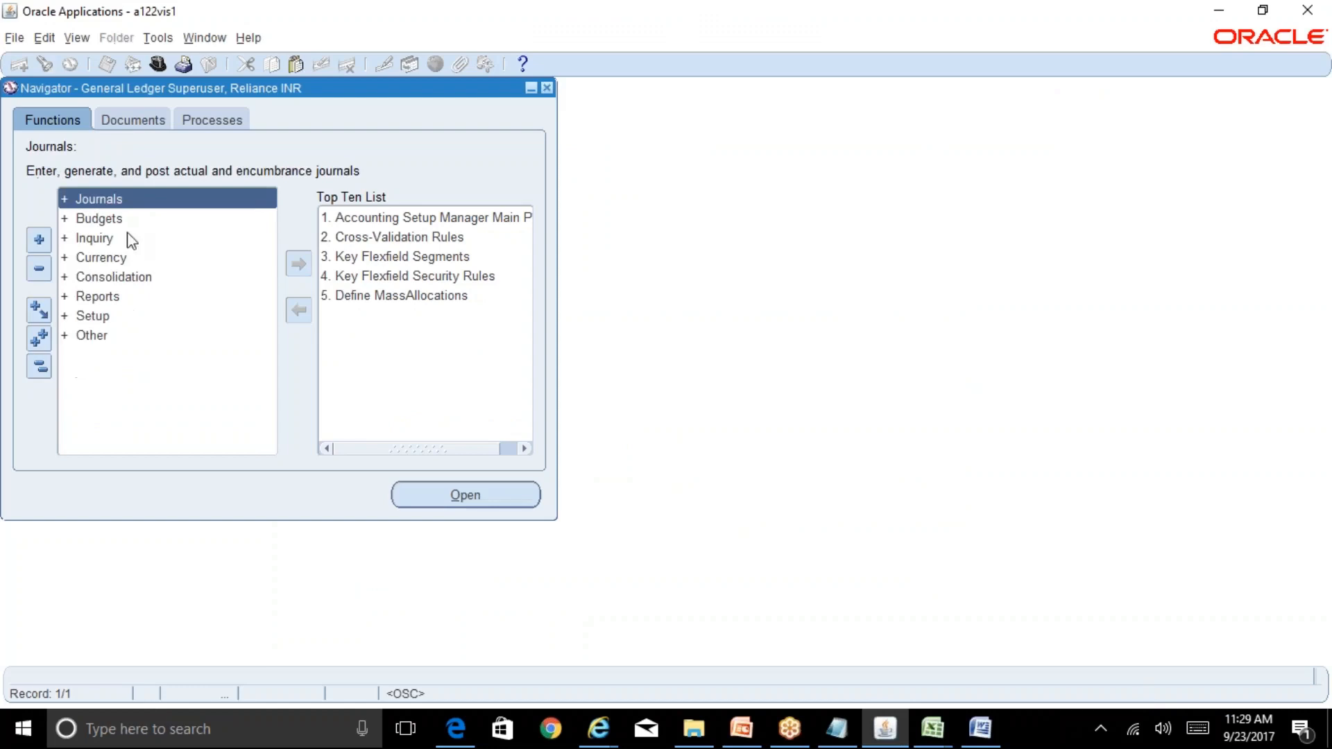
{"action": "double_click", "coordinate": [167, 201]}
{"action": "left_click", "coordinate": [169, 218]}
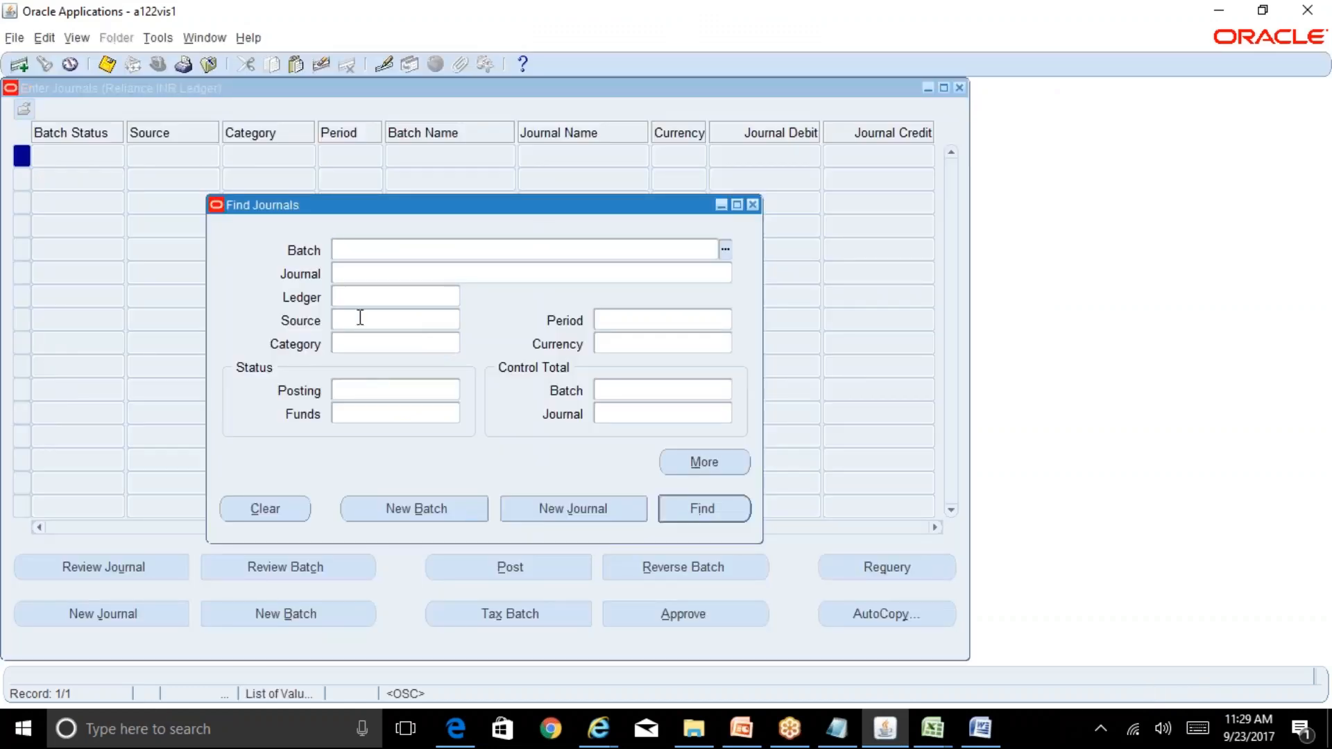
Find the journals of the Reliance INR Ledger with the posting status Unposted.
{"action": "left_click", "coordinate": [378, 298]}
{"action": "key", "text": "Tab"}
{"action": "left_click", "coordinate": [367, 394]}
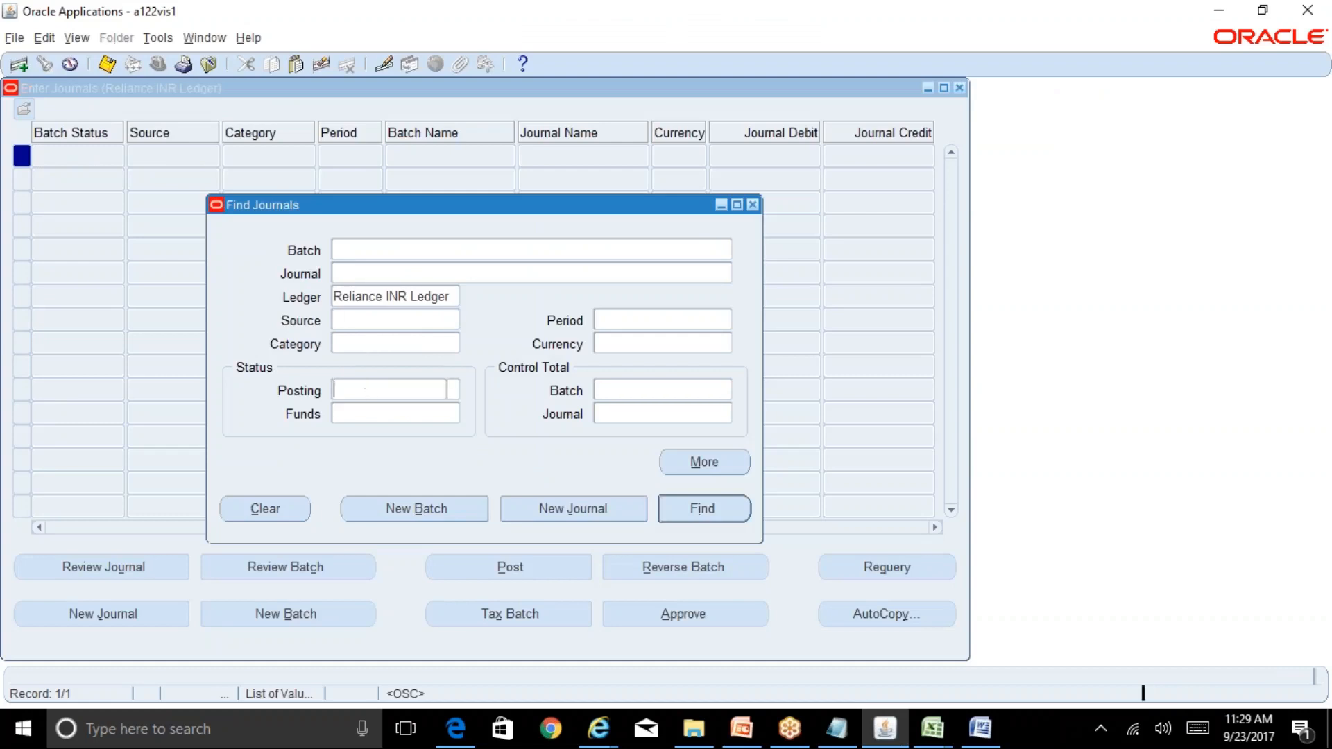
{"action": "type", "text": "unposted"}
{"action": "key", "text": "Tab"}
{"action": "key", "text": "alt+i"}
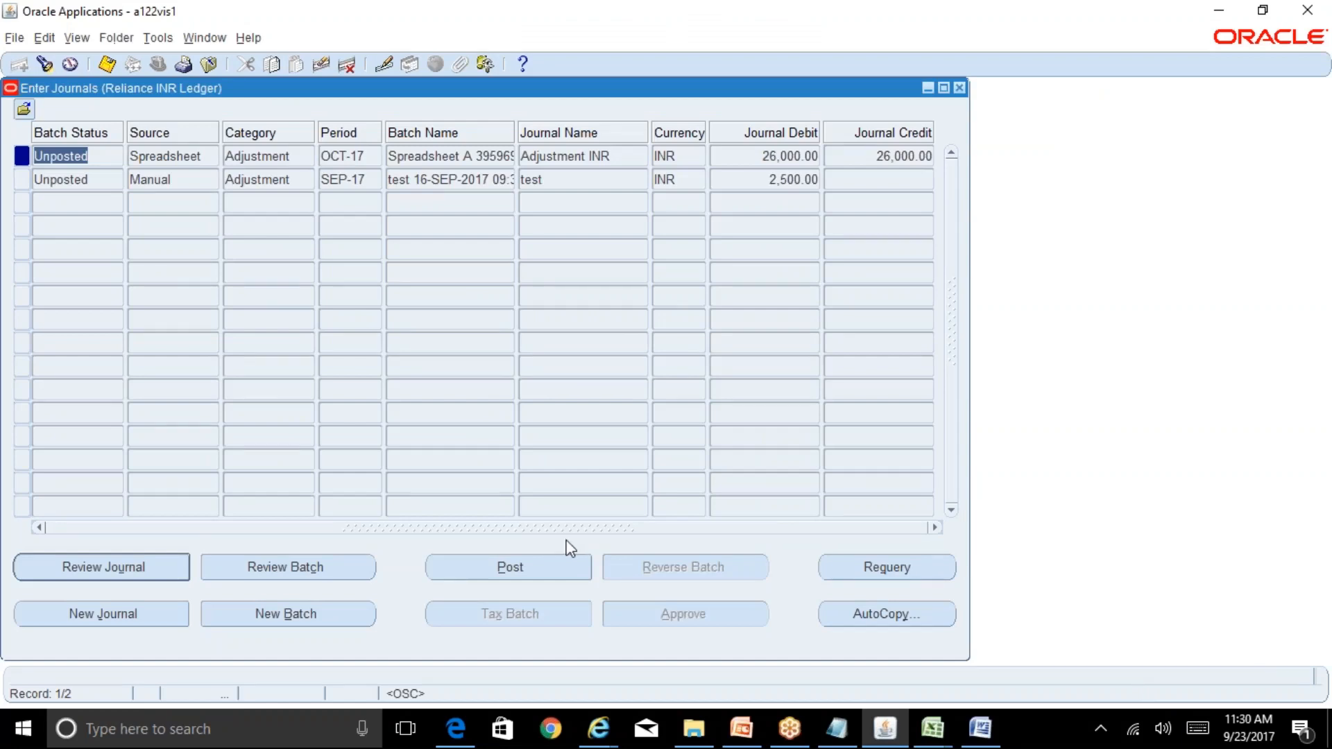
Review the closure checklist and period closing instruction in the Word document, and close the Enter Journals window in Oracle Applications.
{"action": "left_click", "coordinate": [980, 727]}
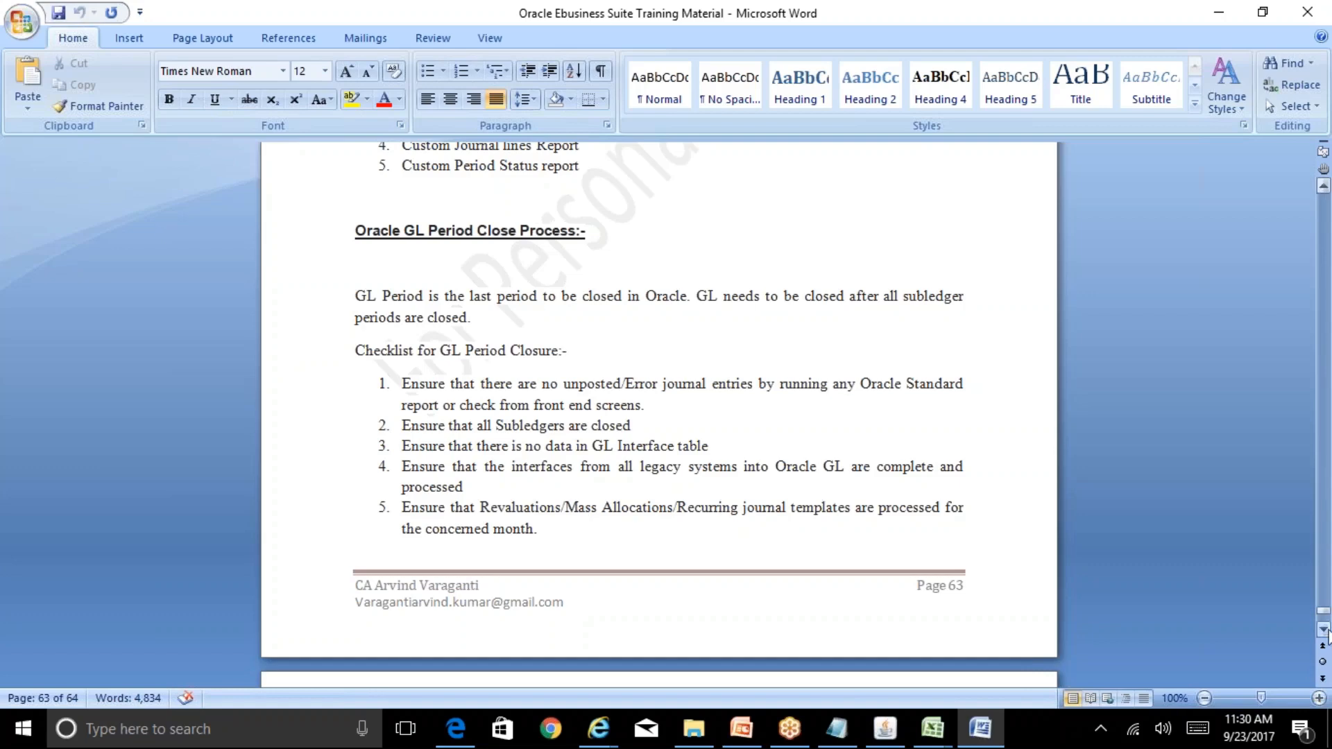
{"action": "scroll", "coordinate": [1327, 630], "scroll_direction": "down", "scroll_amount": 3}
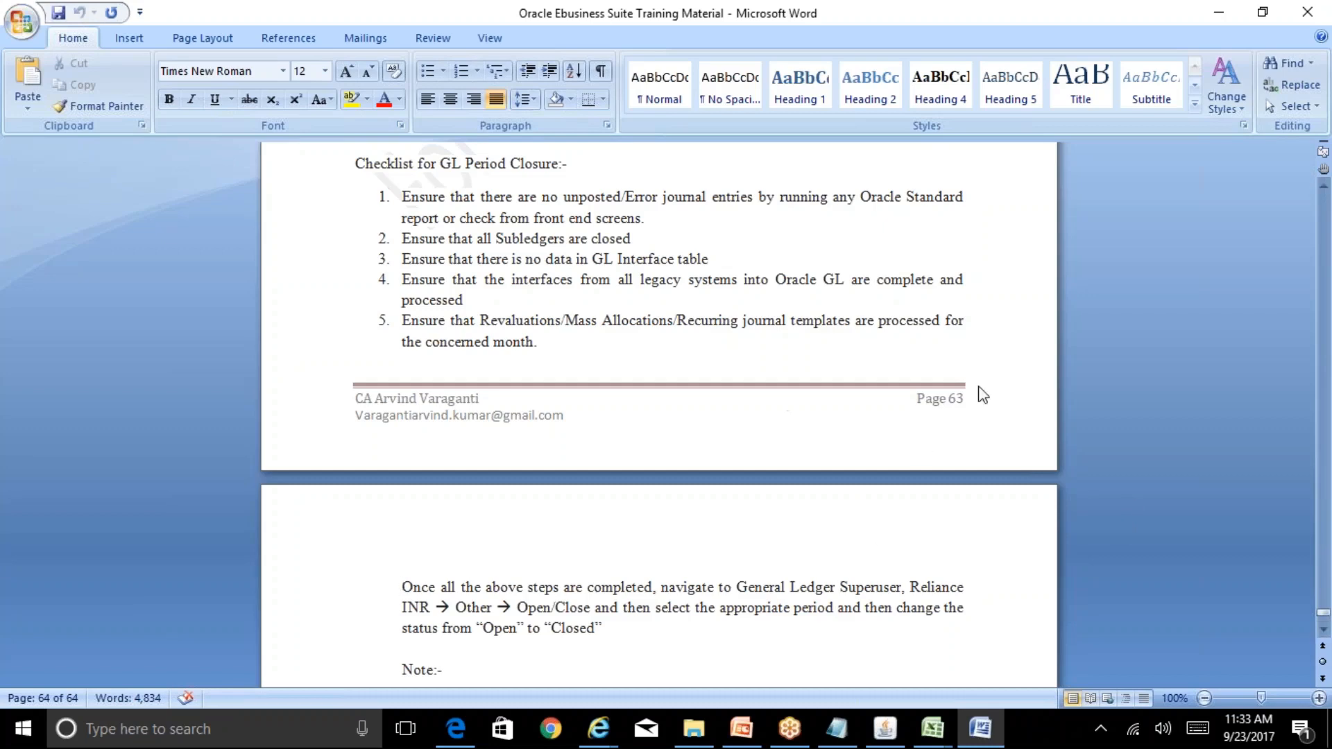
{"action": "left_click", "coordinate": [898, 731]}
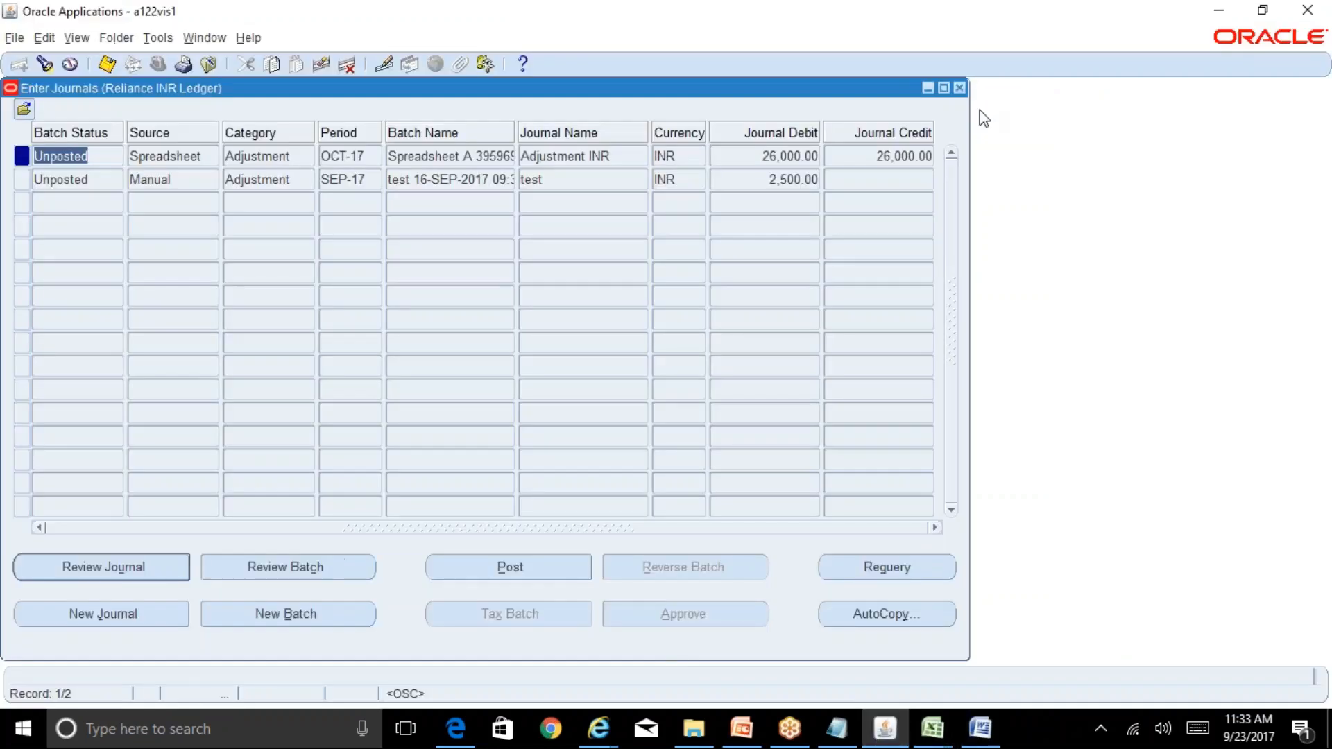
{"action": "left_click", "coordinate": [959, 88]}
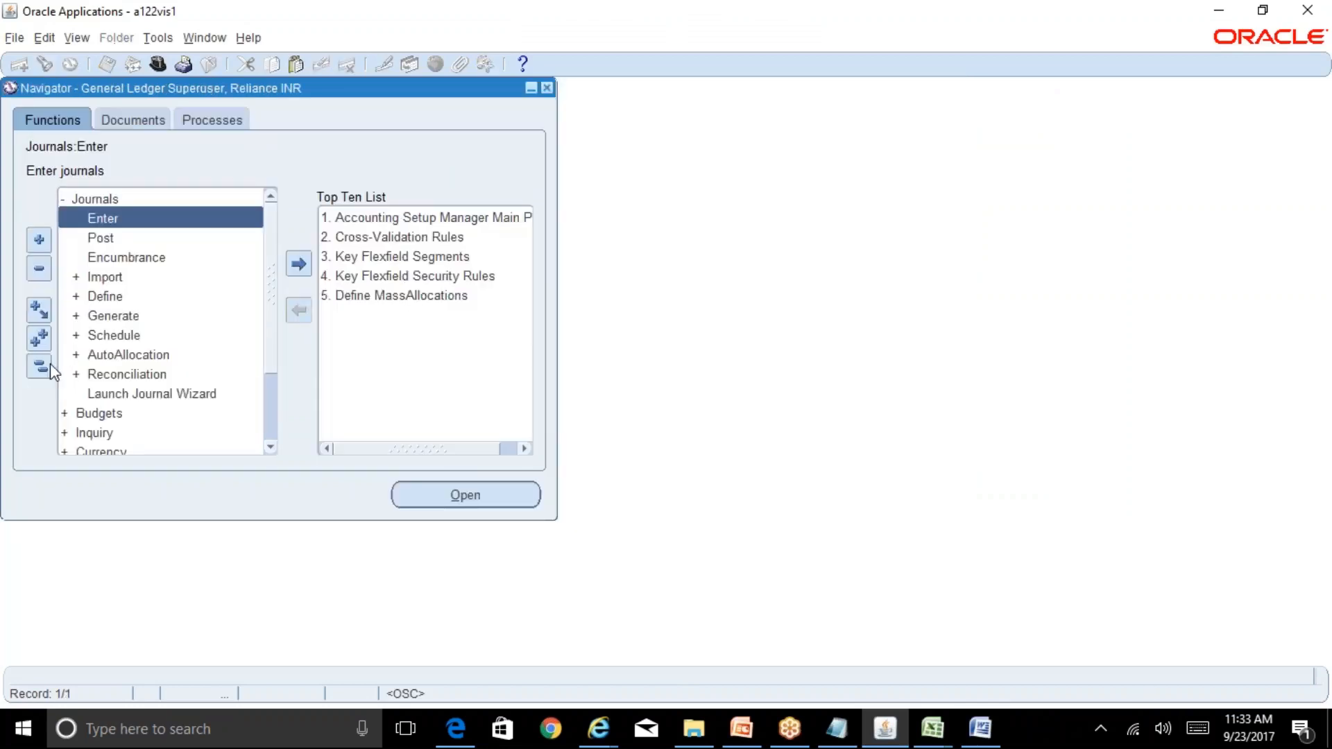
Open the Open/Close function under Setup to view the period search, and close the Find Periods and Open and Close Periods windows.
{"action": "left_click", "coordinate": [49, 367]}
{"action": "double_click", "coordinate": [91, 316]}
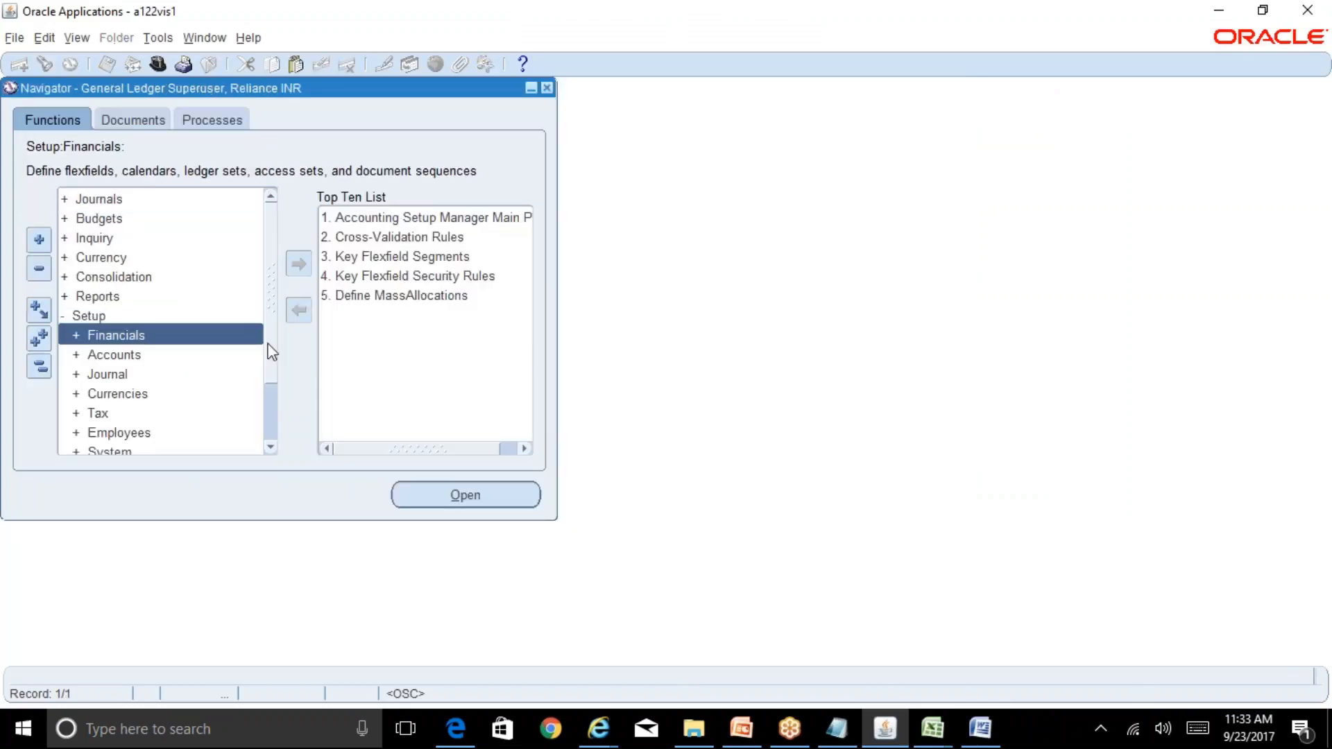
{"action": "scroll", "coordinate": [270, 352], "scroll_direction": "down", "scroll_amount": 1}
{"action": "double_click", "coordinate": [152, 431]}
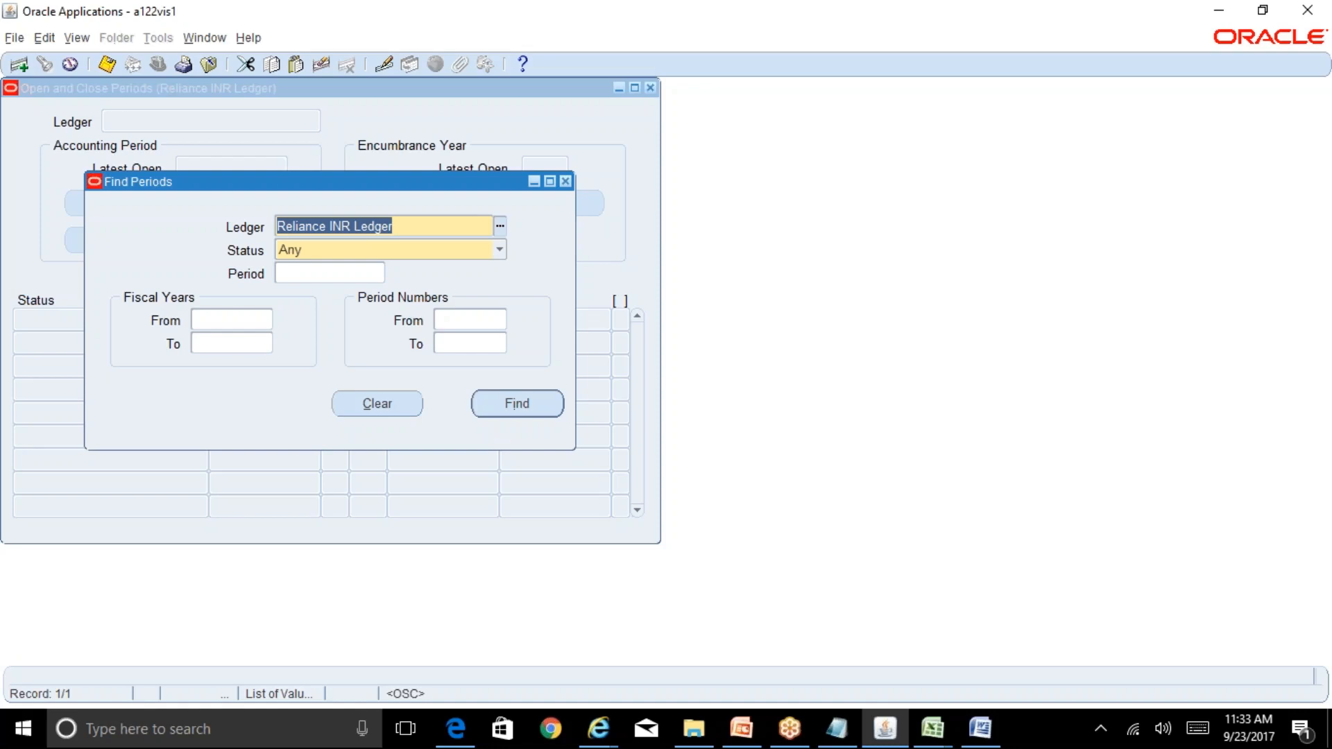
{"action": "left_click", "coordinate": [565, 181]}
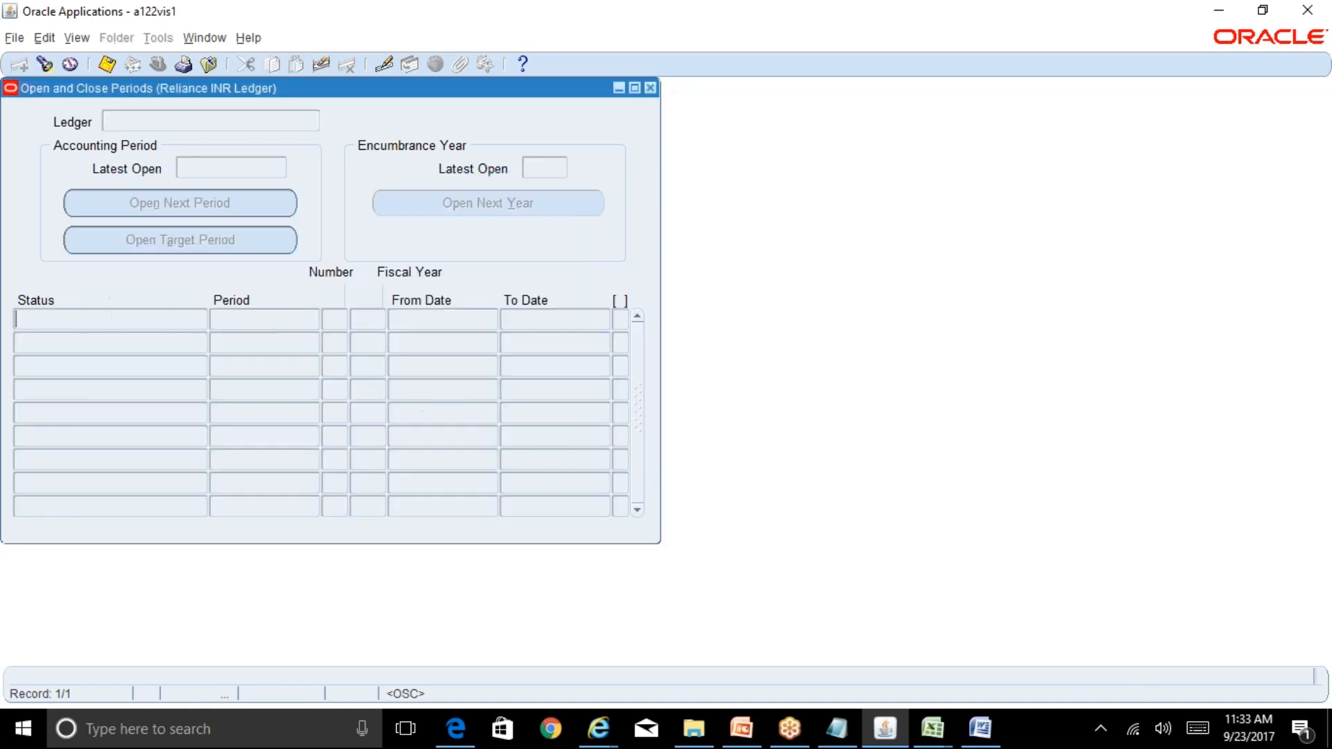
{"action": "left_click", "coordinate": [650, 88]}
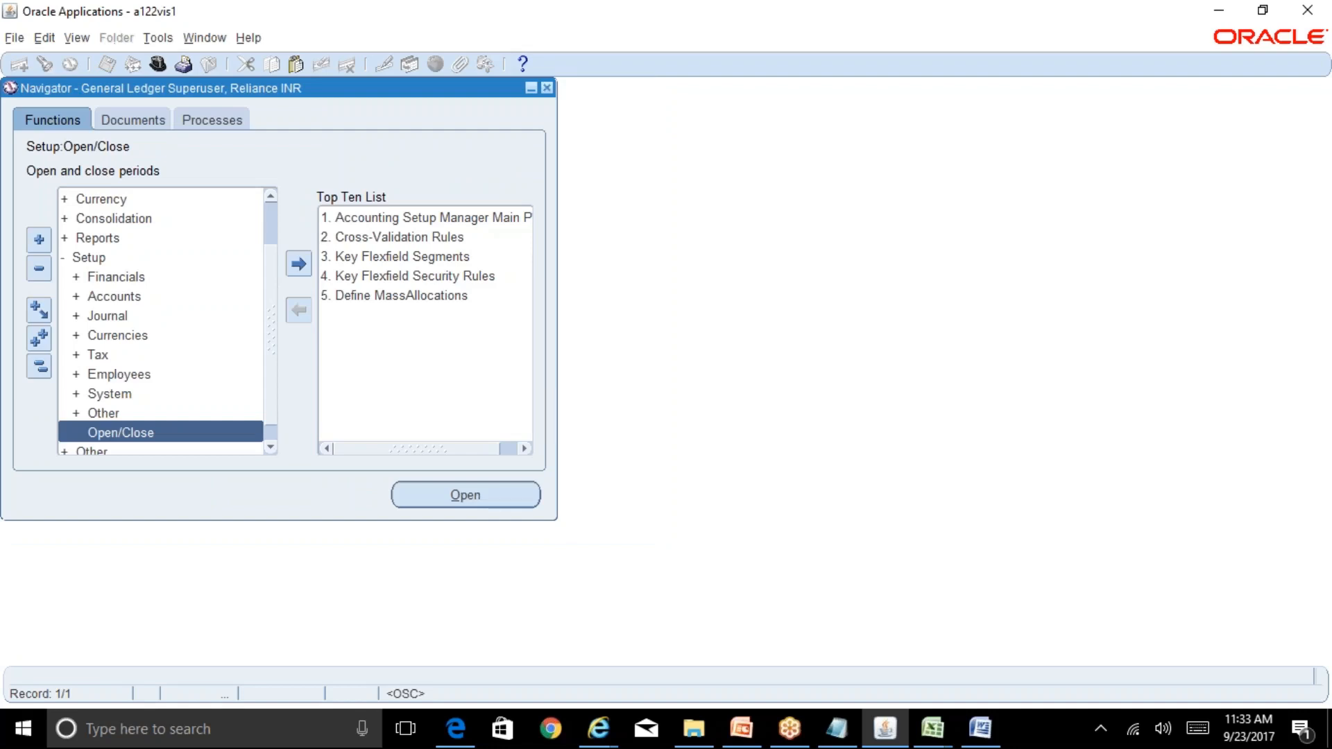
Switch the responsibility to General Ledger Superuser, Reliance Overseas.
{"action": "key", "text": "alt+f"}
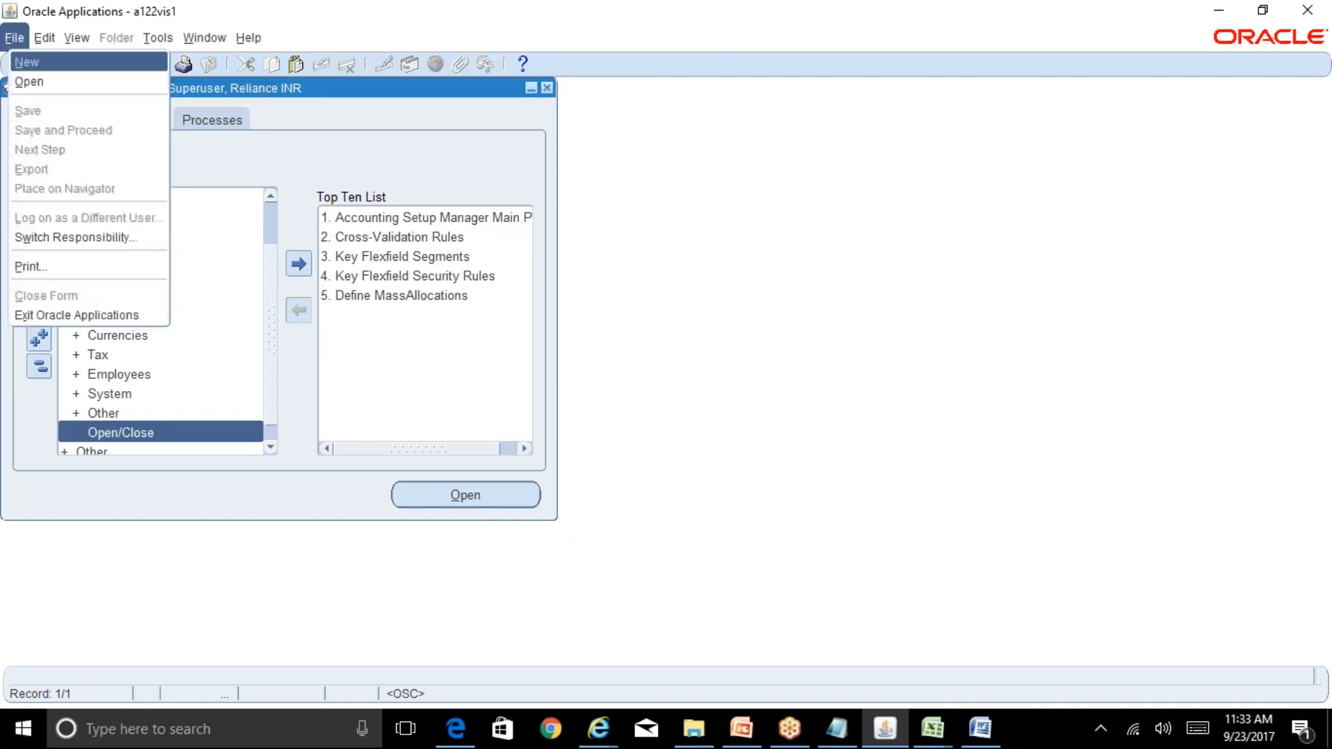
{"action": "key", "text": "w"}
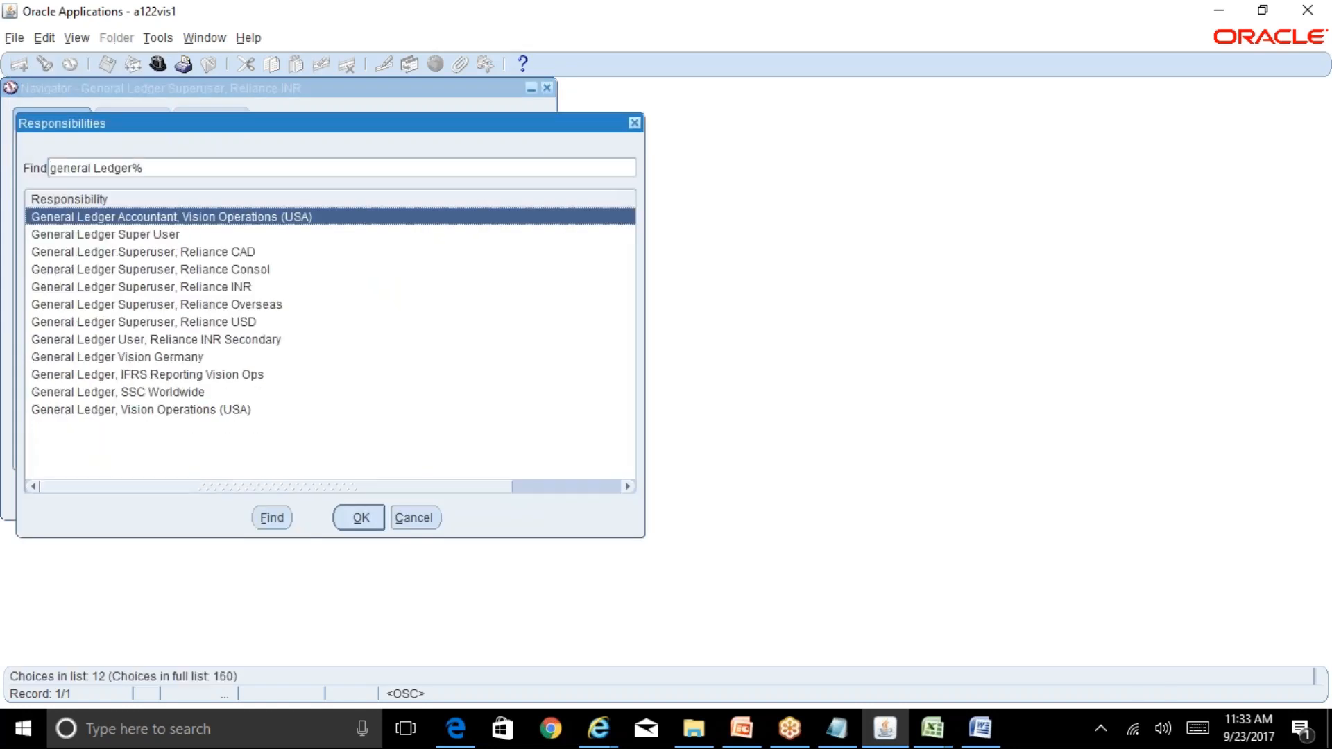
{"action": "key", "text": "Down"}
{"action": "key", "text": "Down"}
{"action": "key", "text": "Down"}
{"action": "key", "text": "Down"}
{"action": "key", "text": "Down"}
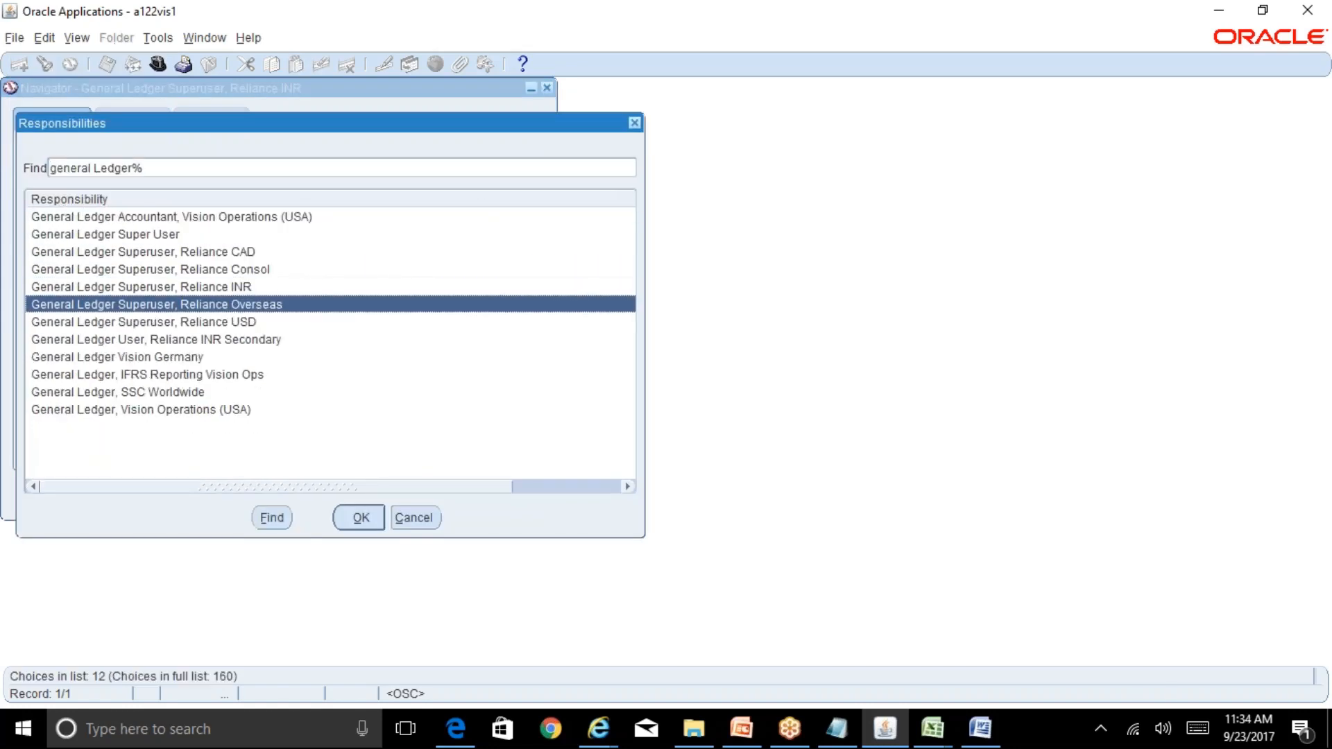
{"action": "key", "text": "Return"}
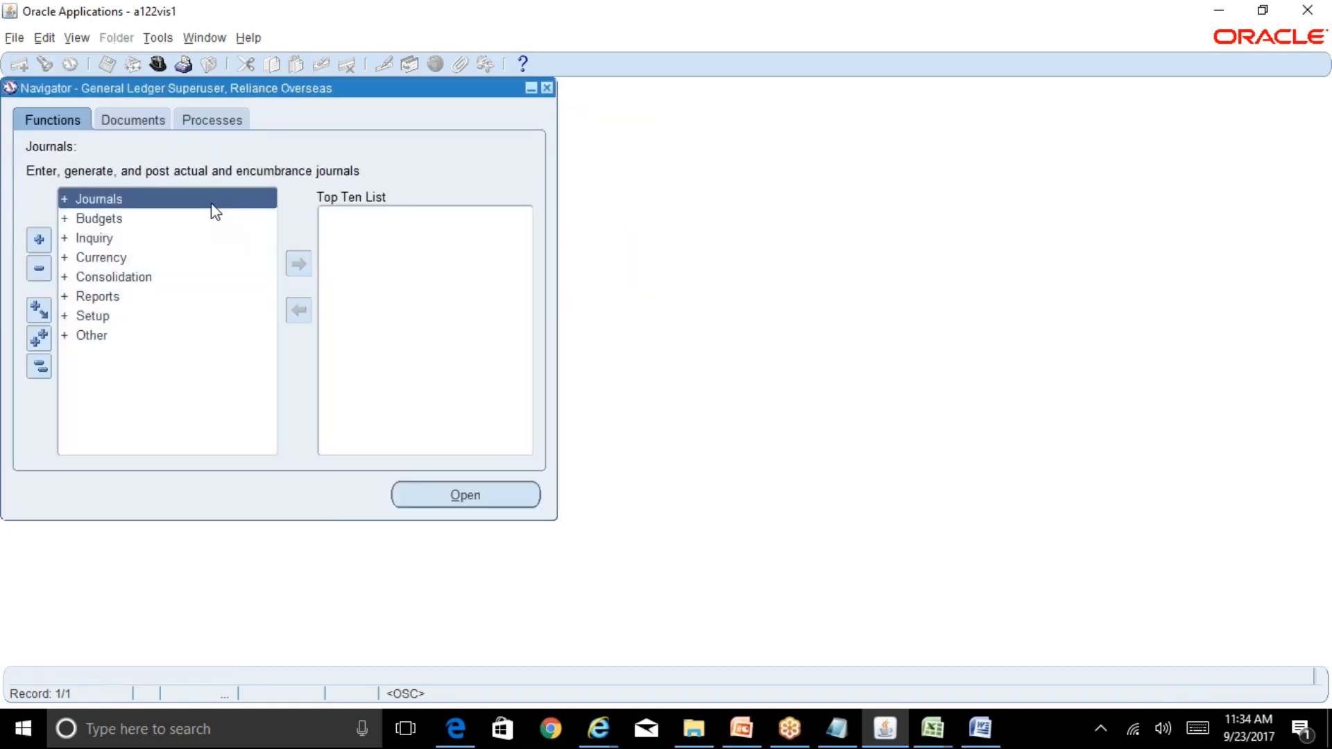
Open the journal entry search to check which ledgers are selectable for Reliance Overseas, and close the journal windows without choosing one.
{"action": "double_click", "coordinate": [213, 202]}
{"action": "left_click", "coordinate": [231, 219]}
{"action": "double_click", "coordinate": [234, 224]}
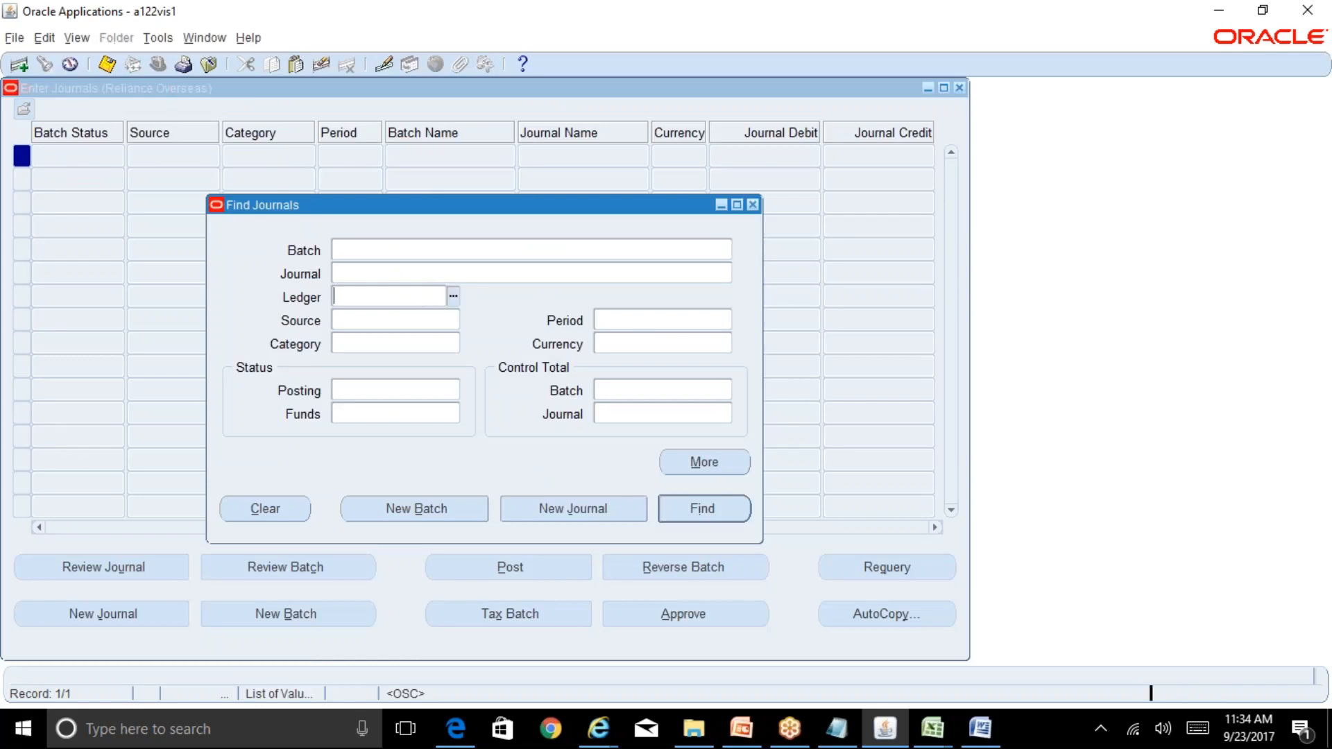
{"action": "left_click", "coordinate": [404, 448]}
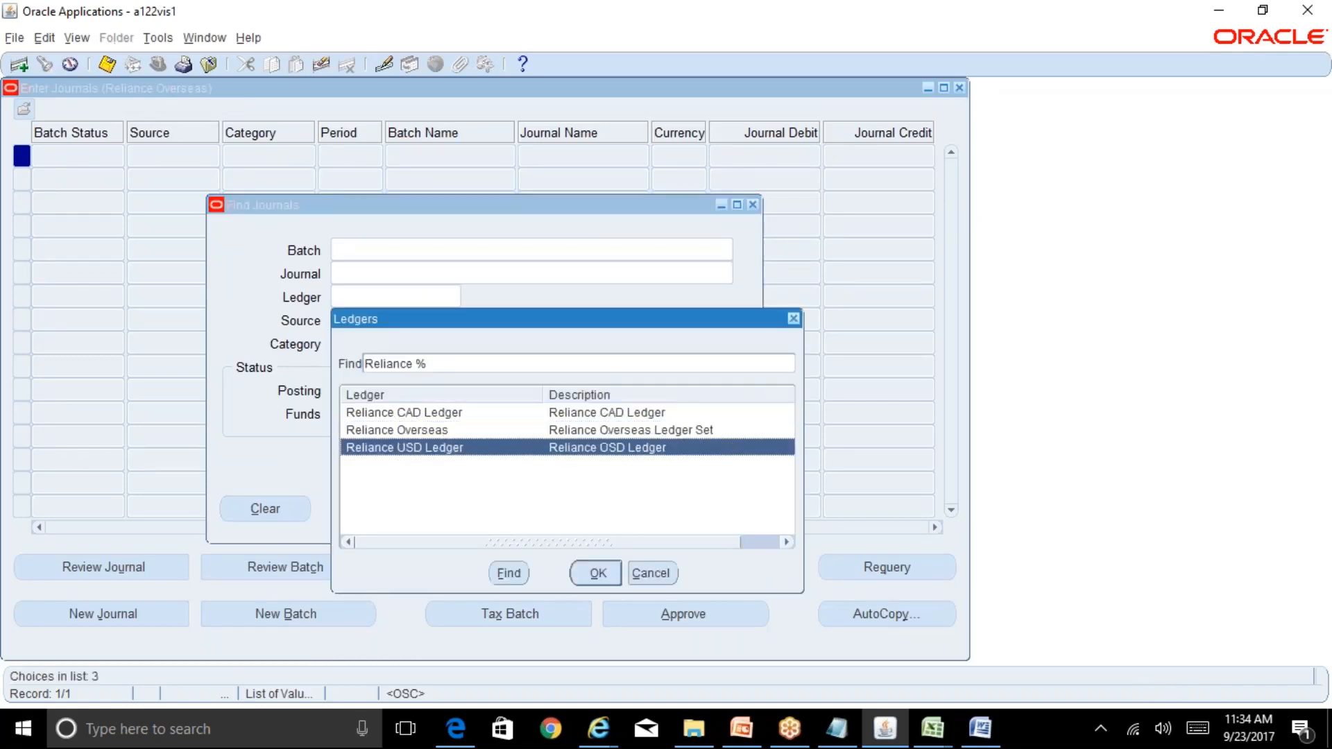
{"action": "left_click", "coordinate": [405, 412]}
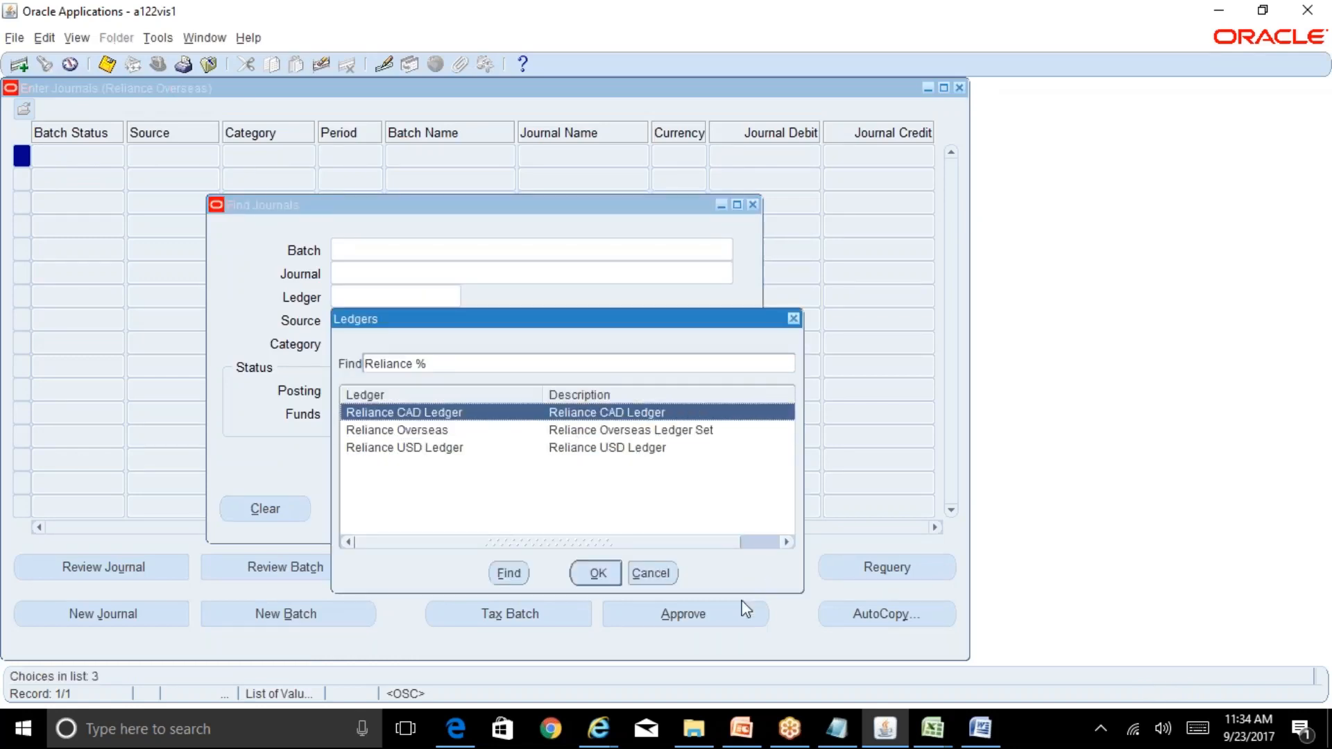
{"action": "left_click", "coordinate": [650, 573]}
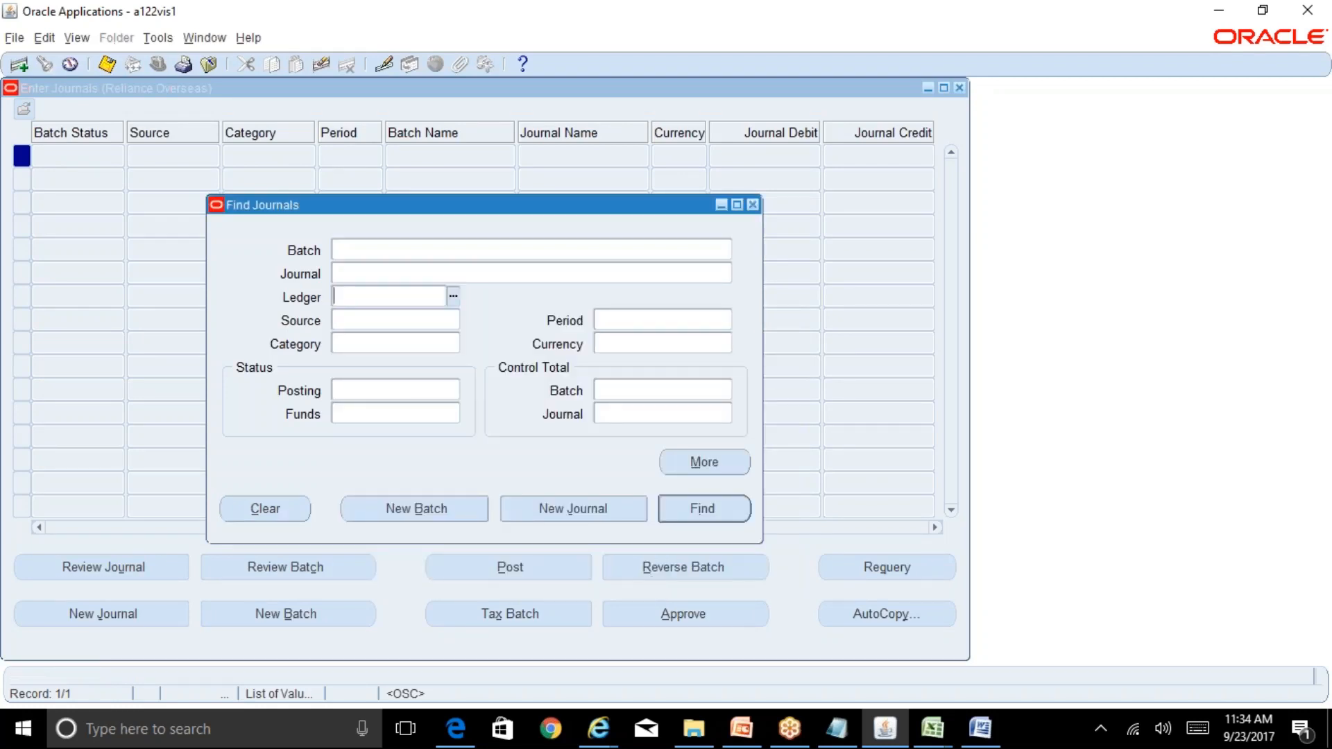
{"action": "left_click", "coordinate": [752, 205]}
{"action": "left_click", "coordinate": [960, 87]}
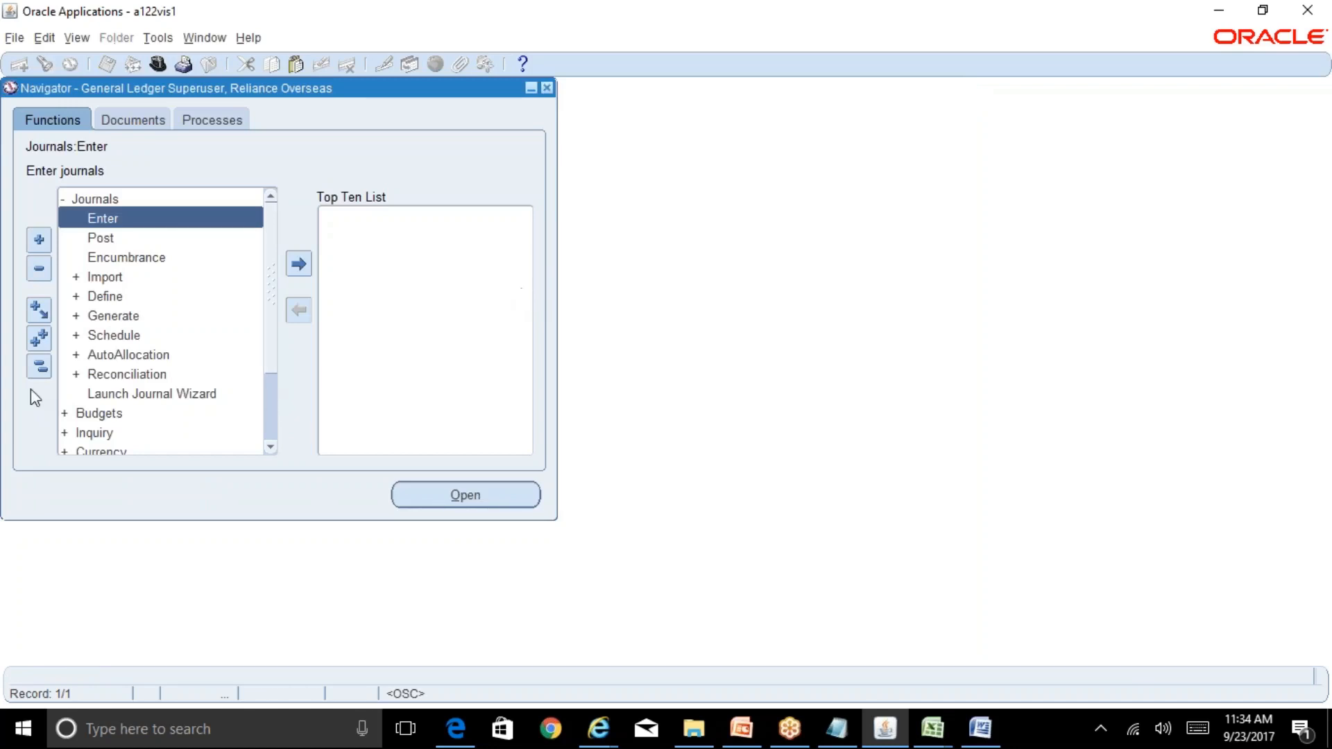
{"action": "left_click", "coordinate": [40, 366]}
Start a new concurrent request and choose the program Periods - Close Period from a search for %Period%.
{"action": "left_click", "coordinate": [77, 38]}
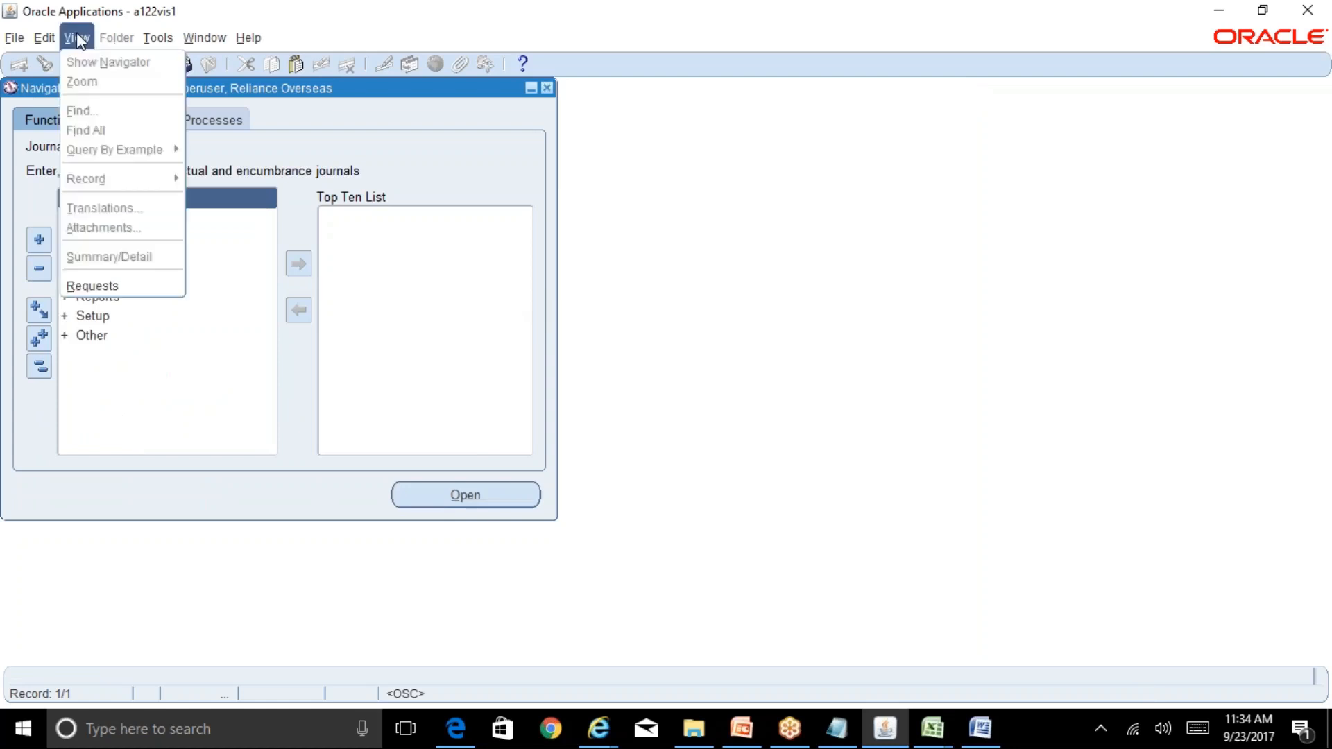
{"action": "left_click", "coordinate": [139, 287]}
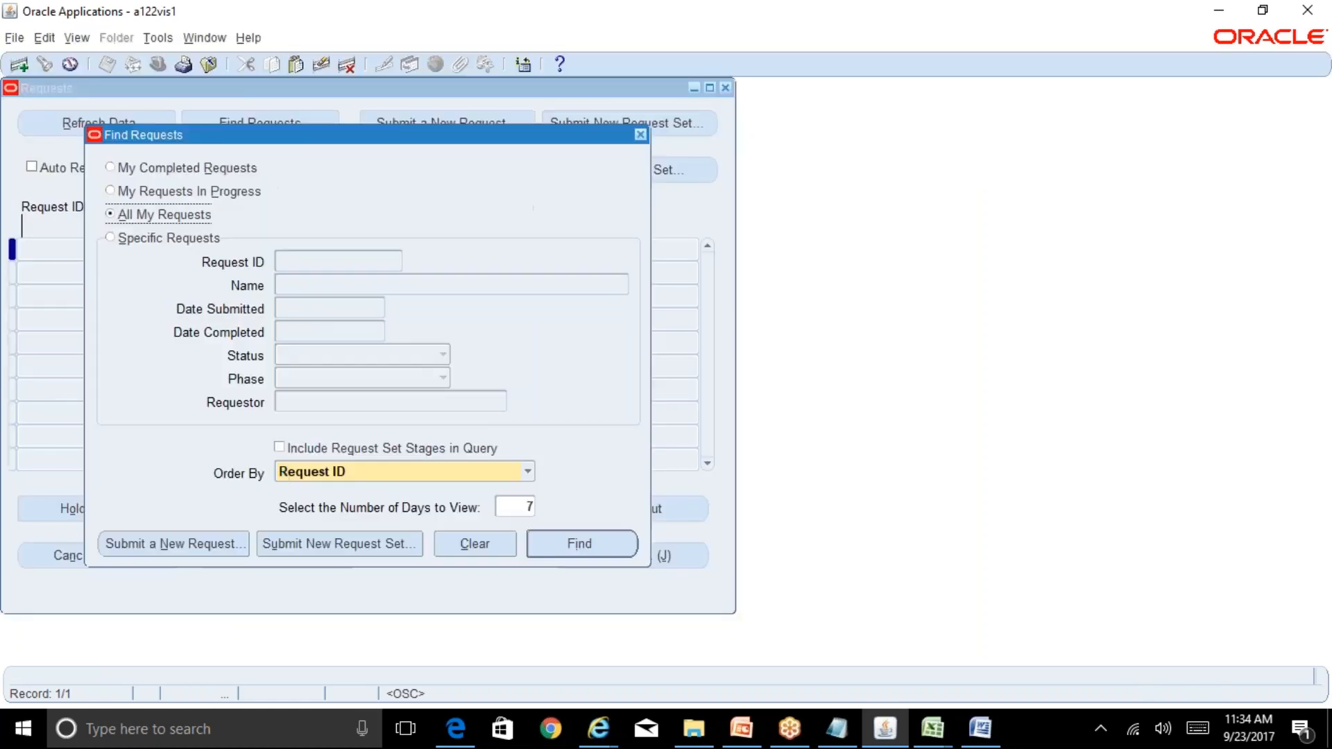
{"action": "left_click", "coordinate": [202, 553]}
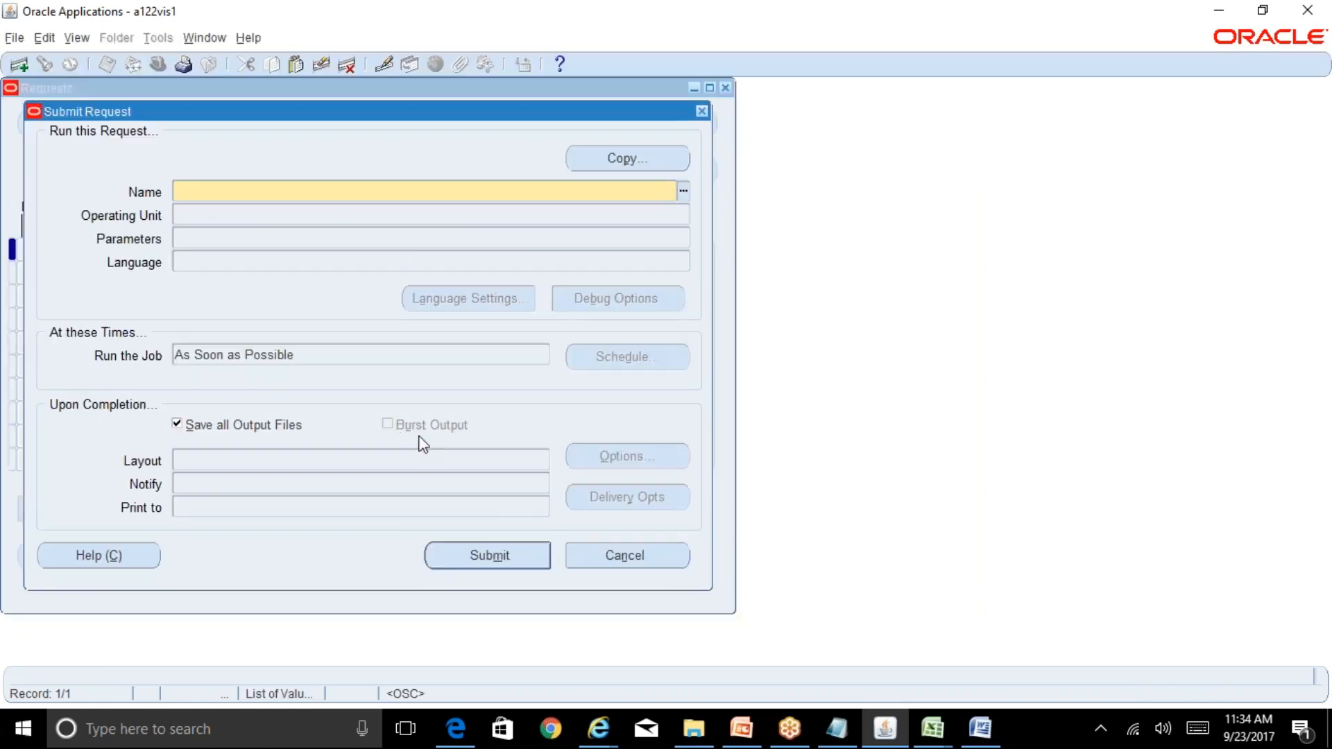
{"action": "type", "text": "%Period%"}
{"action": "key", "text": "Tab"}
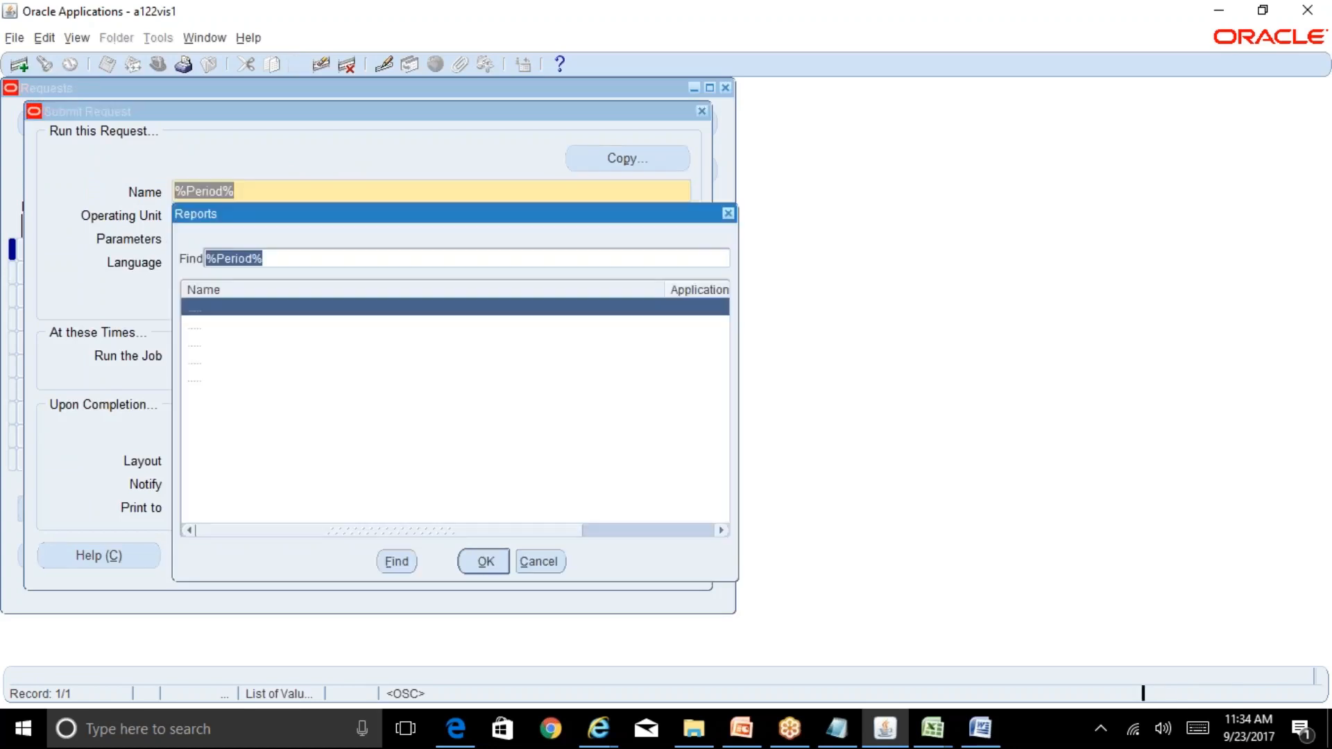
{"action": "key", "text": "Down"}
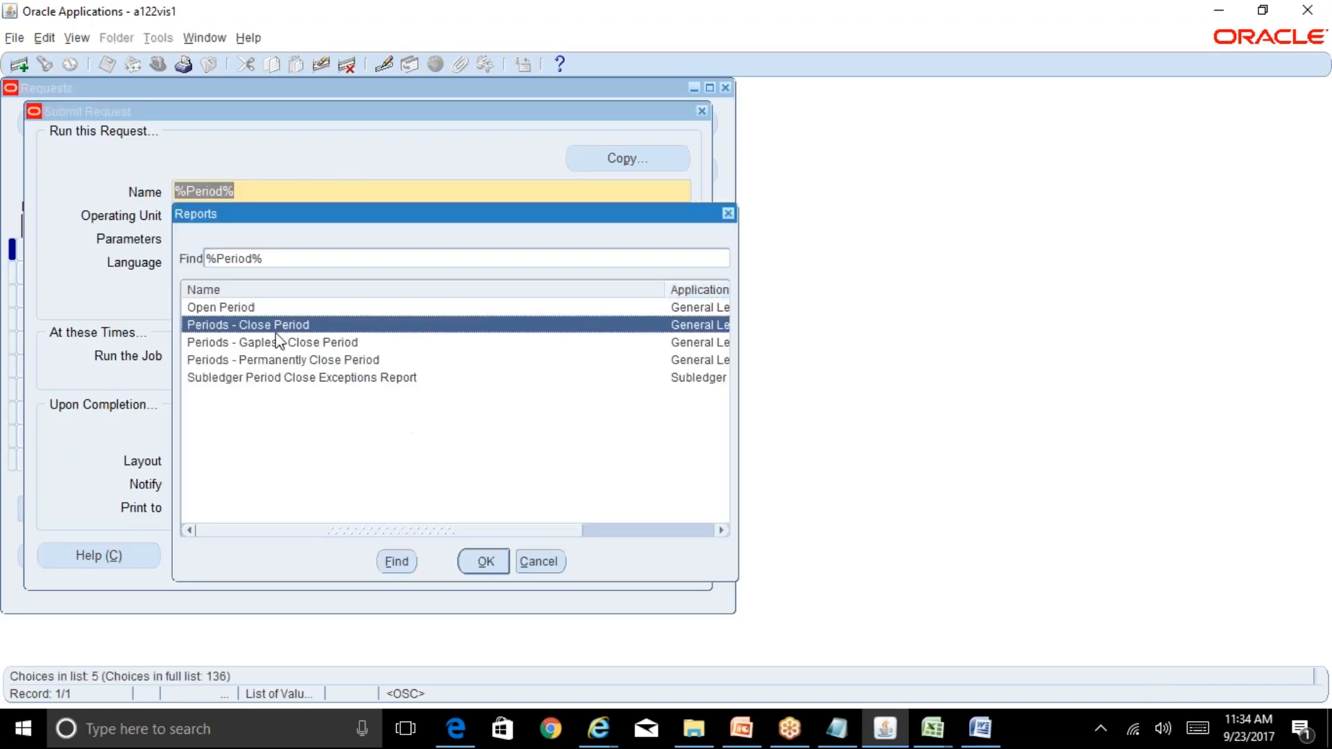
{"action": "left_click", "coordinate": [482, 559]}
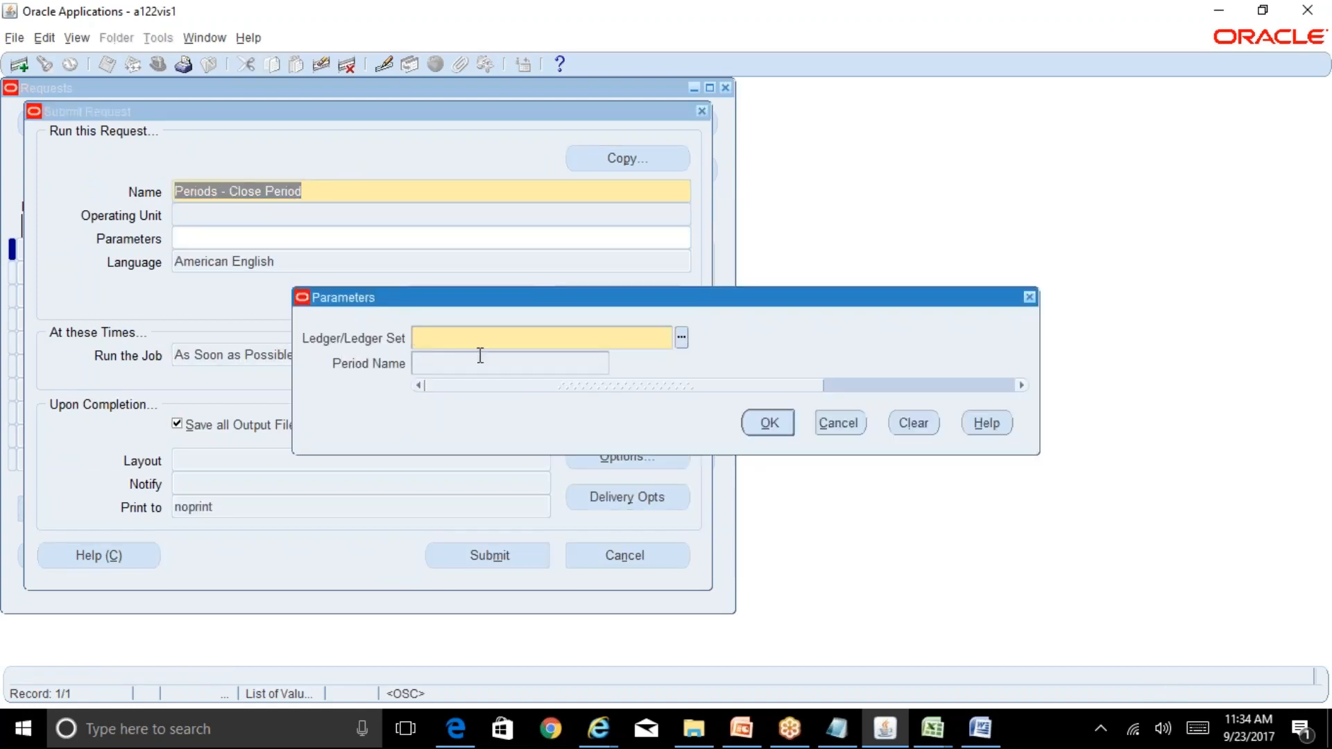
Set the ledger set to Reliance Overseas and the period to aug-17, submit the close request and decline another one.
{"action": "left_click", "coordinate": [681, 337]}
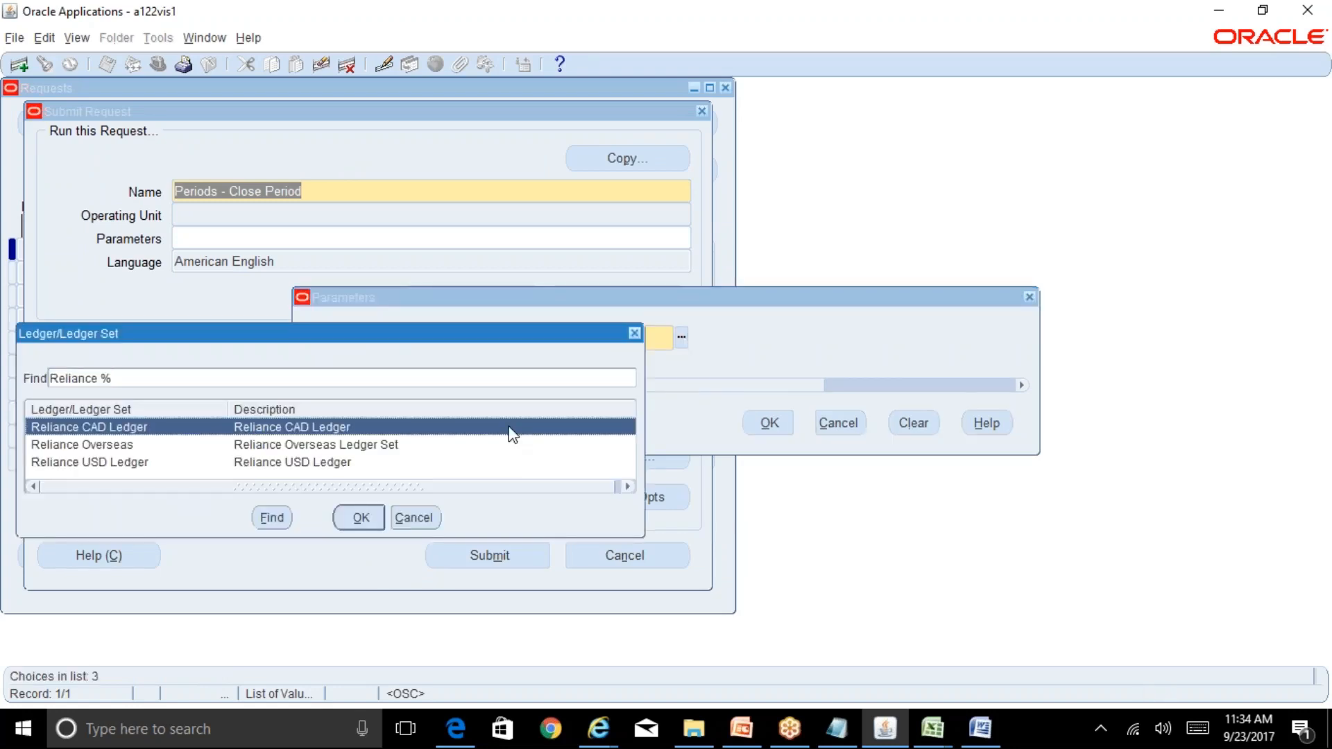
{"action": "left_click", "coordinate": [136, 446]}
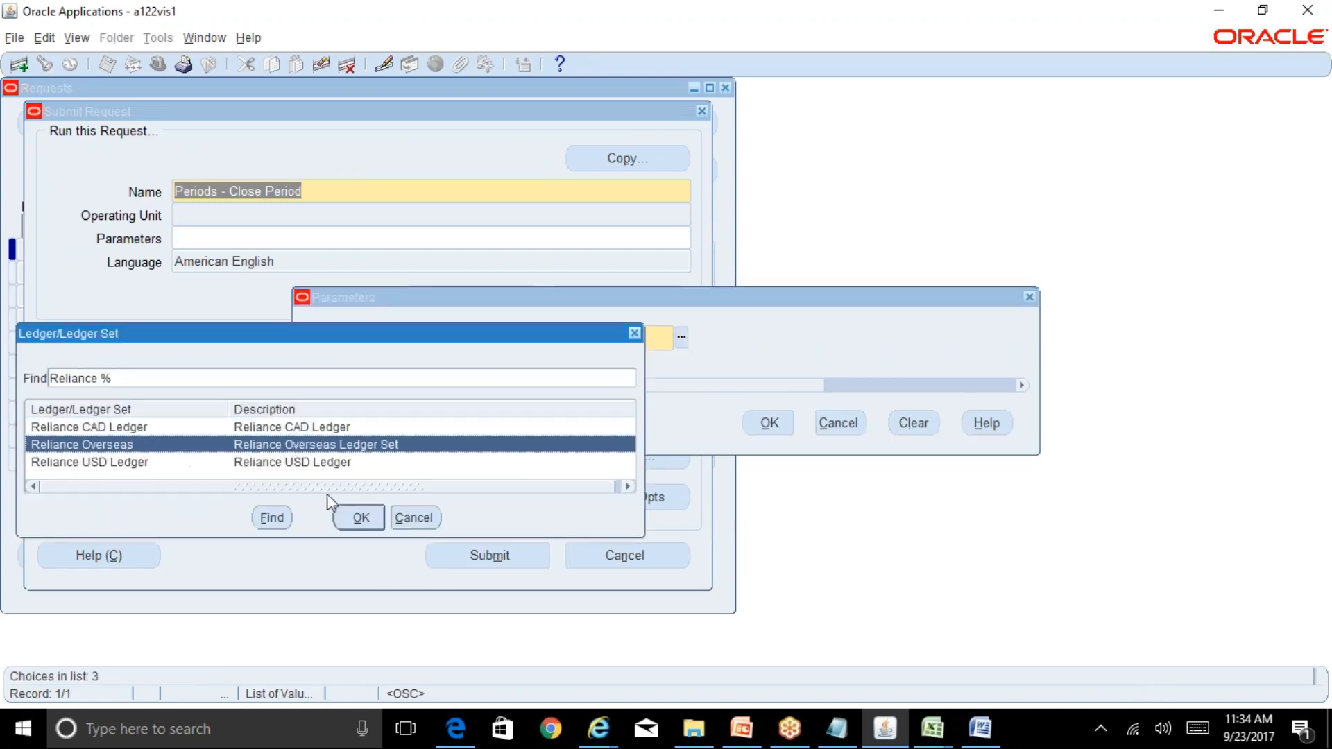
{"action": "left_click", "coordinate": [359, 518]}
{"action": "type", "text": "aug-"}
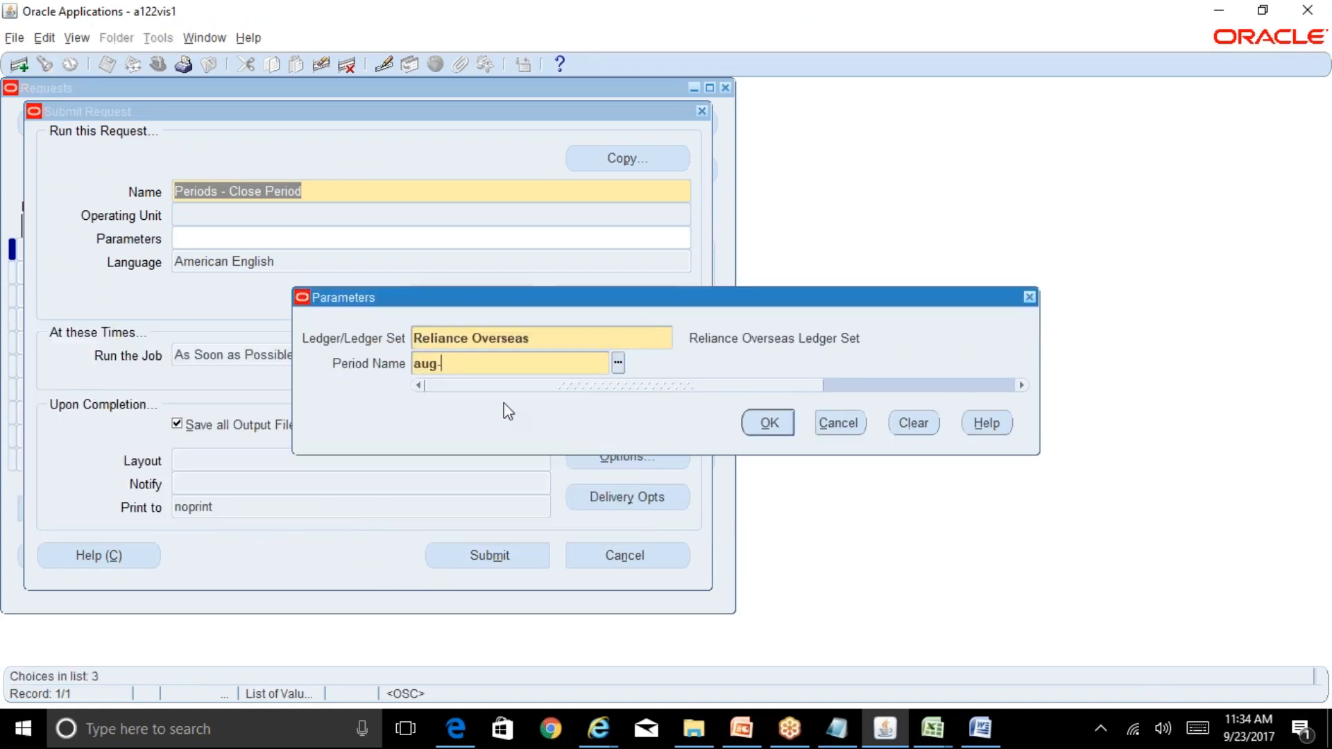
{"action": "type", "text": "17"}
{"action": "key", "text": "Tab"}
{"action": "left_click", "coordinate": [768, 423]}
{"action": "left_click", "coordinate": [501, 555]}
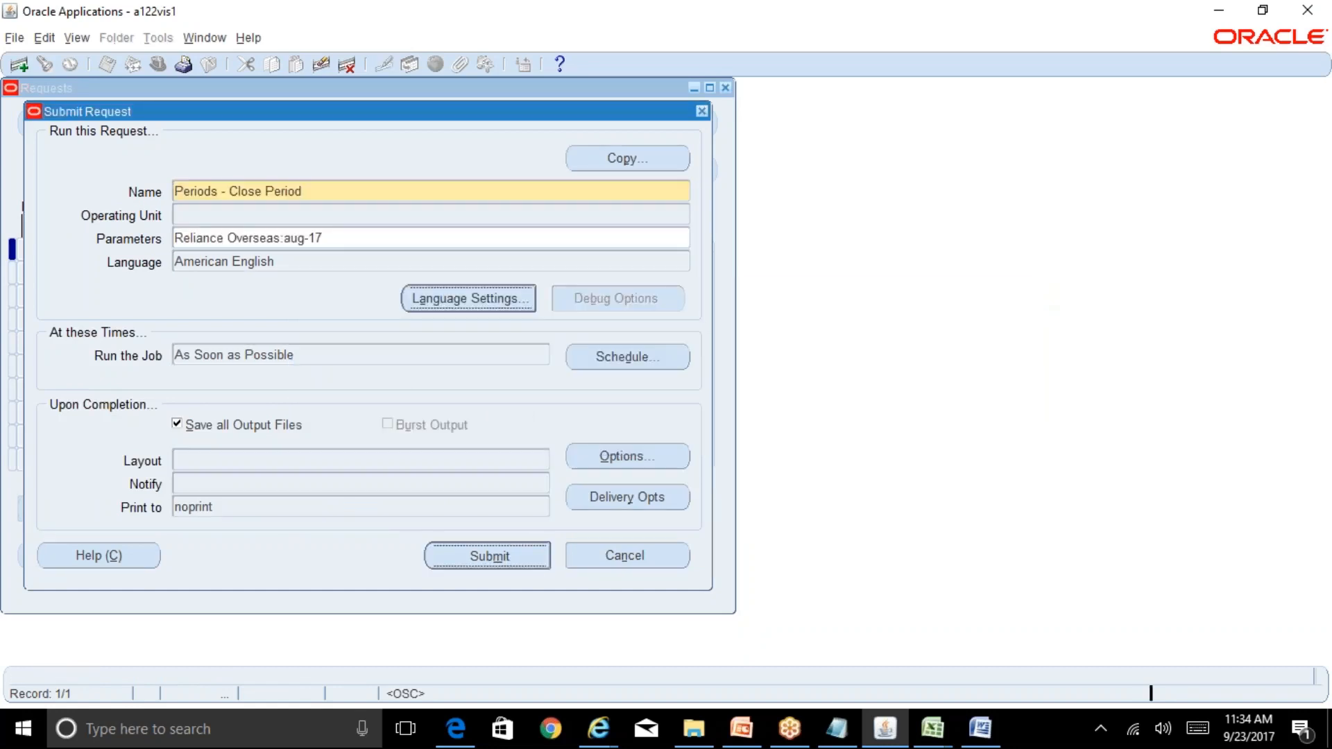
{"action": "left_click", "coordinate": [721, 425]}
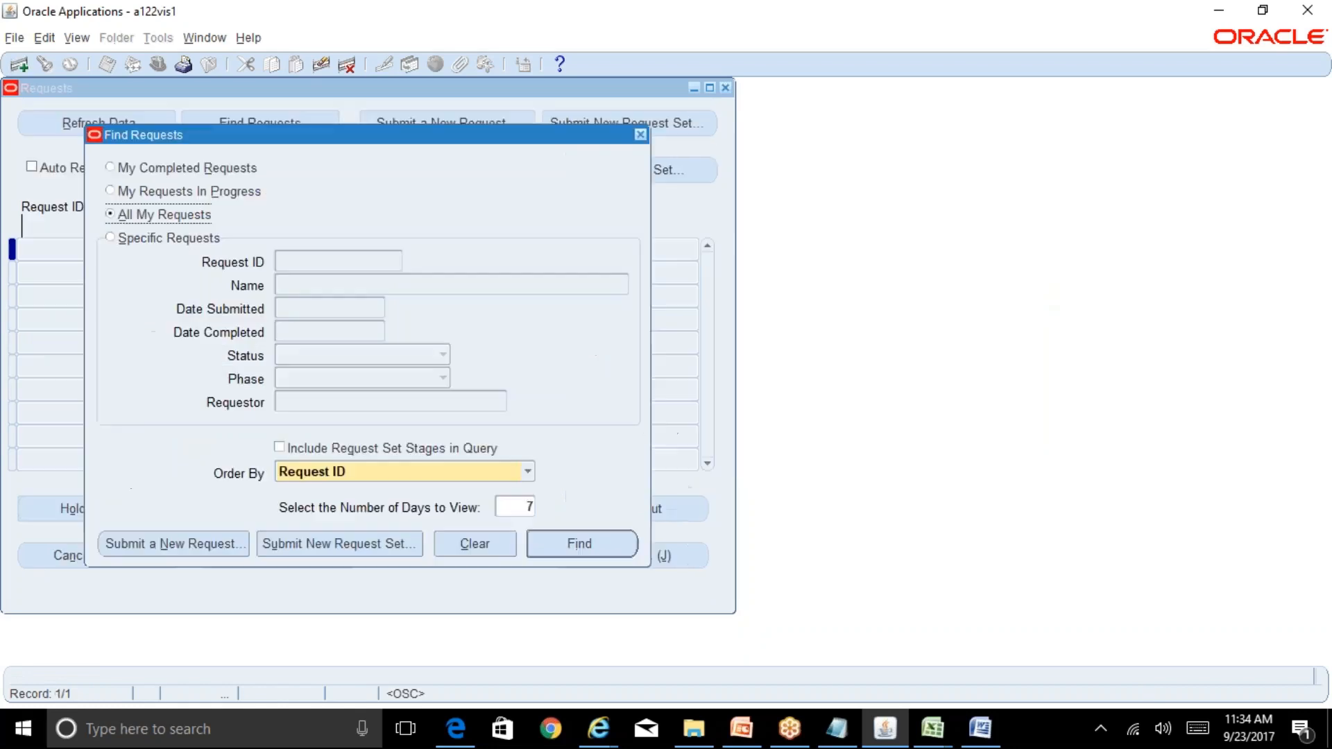
List all own requests, refresh the status of the Periods - Close Period request, and close the Requests window.
{"action": "left_click", "coordinate": [596, 541]}
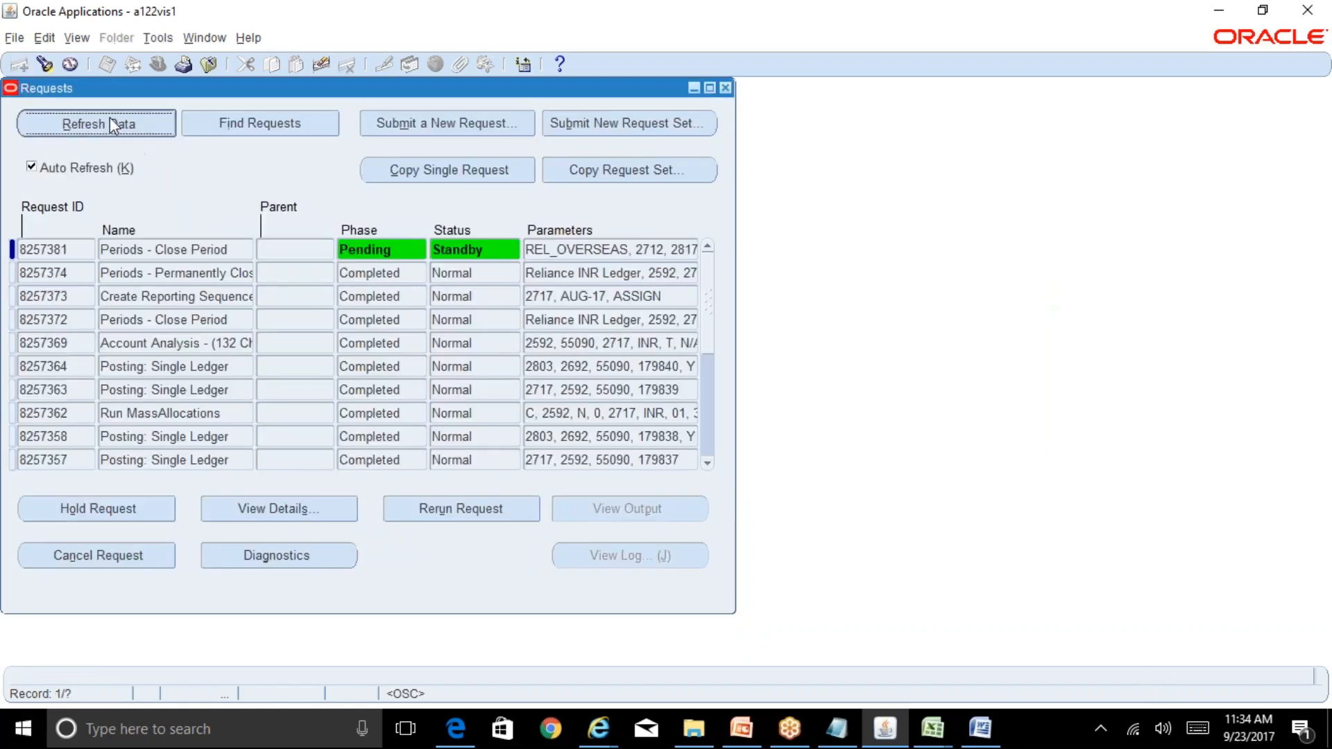
{"action": "left_click", "coordinate": [110, 119]}
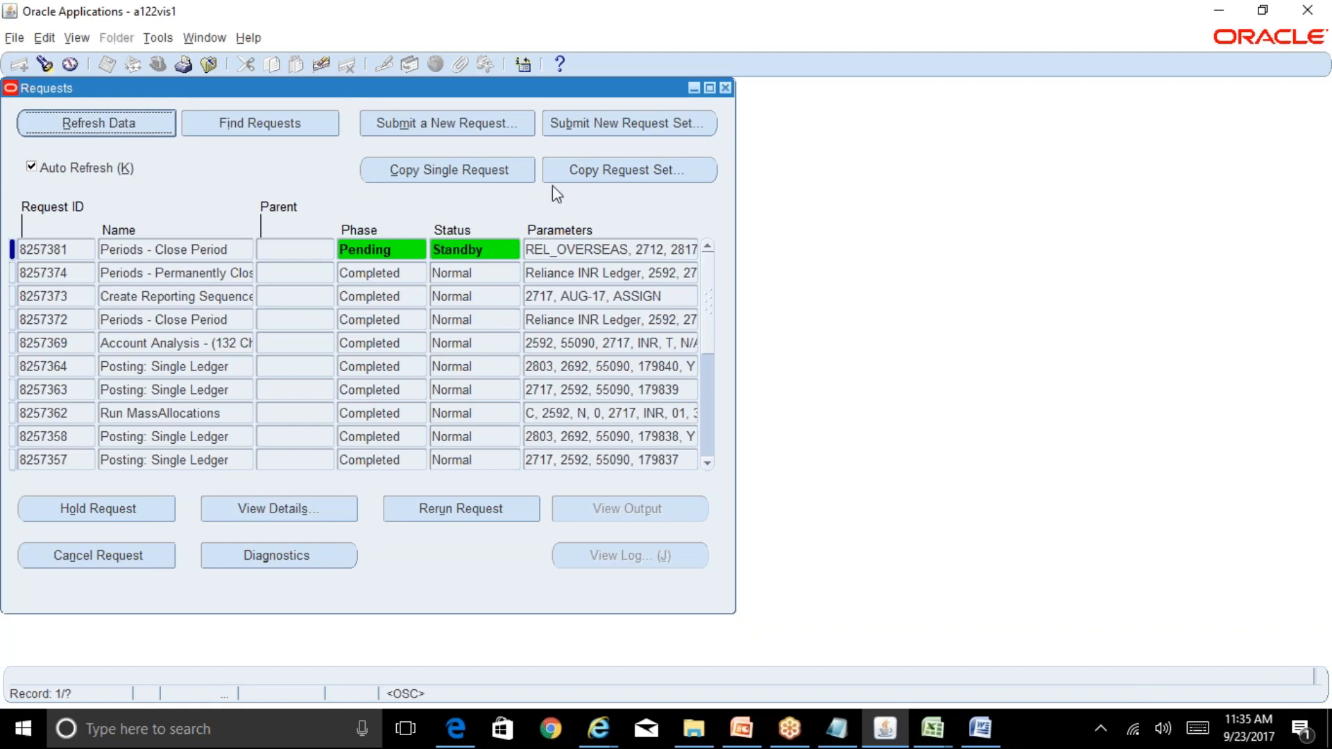
{"action": "left_click", "coordinate": [726, 88]}
Search the form functions for %ledger% and open the Ledger Set form.
{"action": "key", "text": "ctrl+l"}
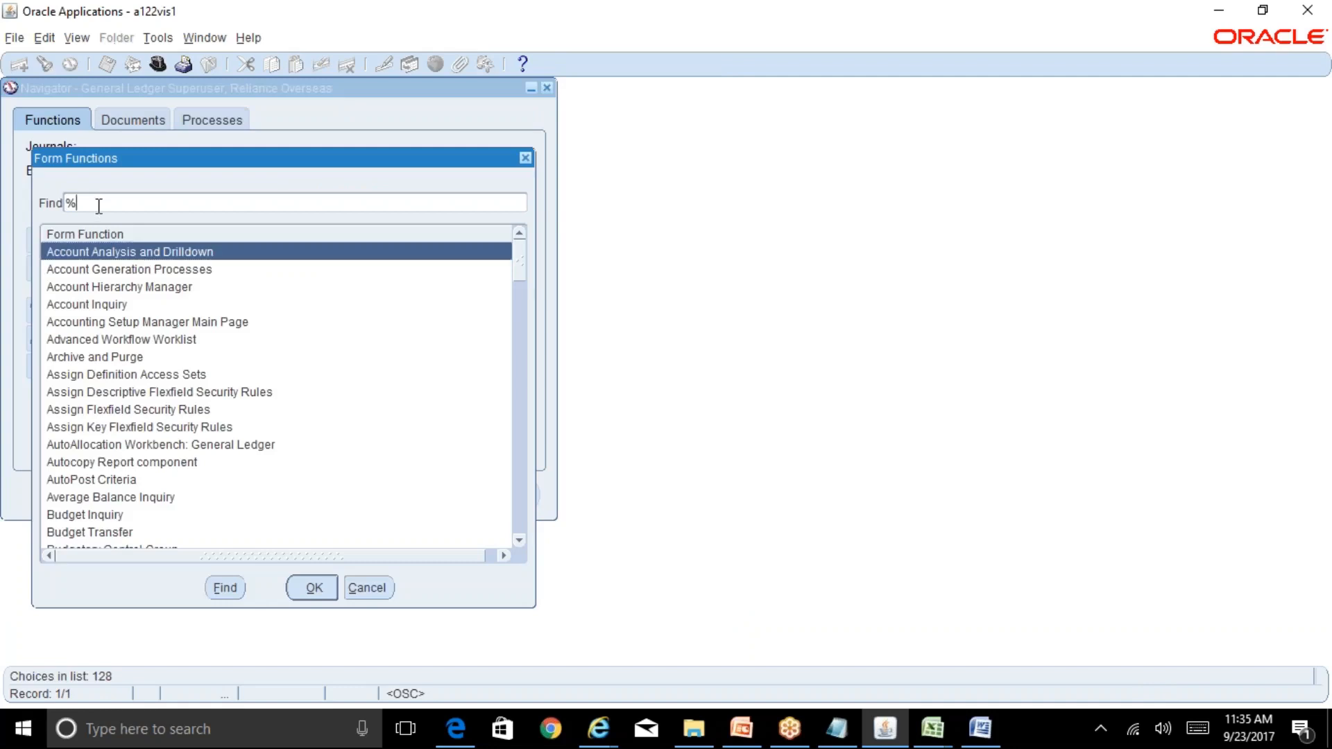
{"action": "type", "text": "ledger%"}
{"action": "key", "text": "Tab"}
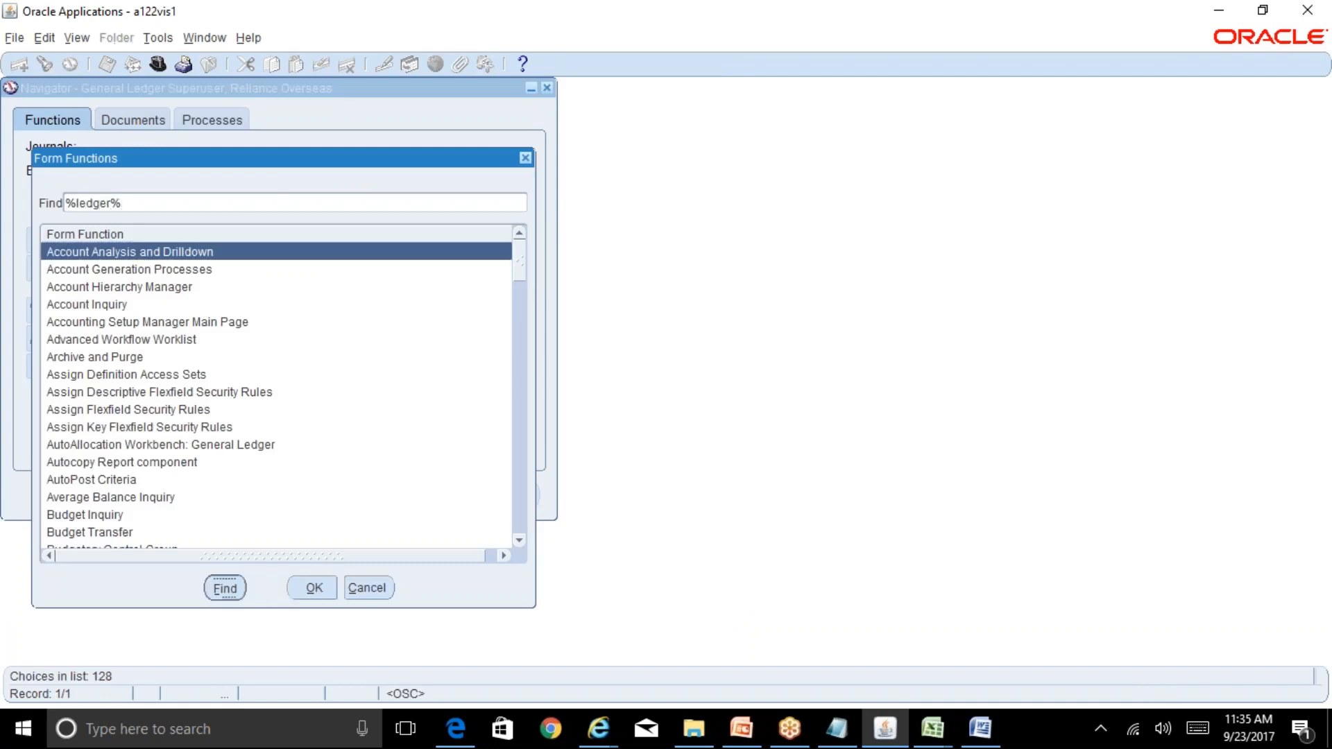
{"action": "key", "text": "Return"}
{"action": "key", "text": "Down"}
{"action": "key", "text": "Down"}
{"action": "key", "text": "Return"}
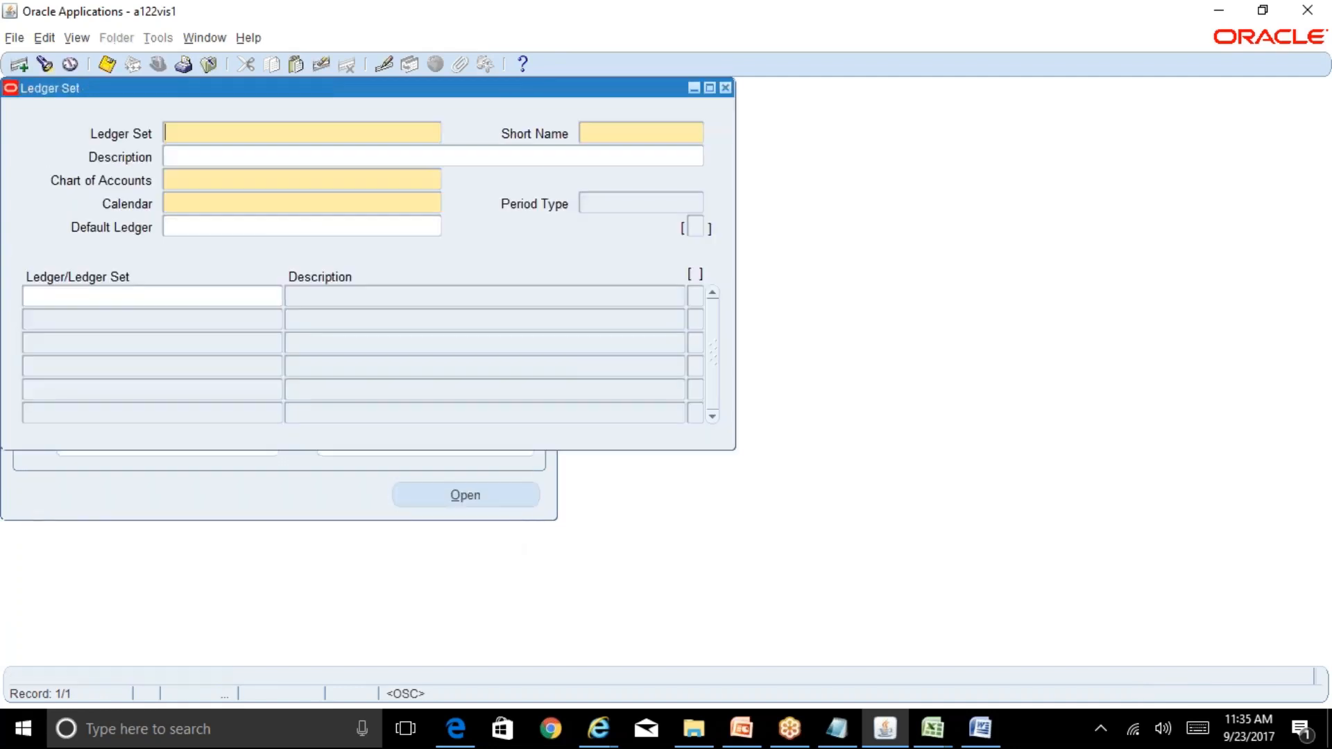
Query all ledger sets, and query again for the ledger set whose name matches Rel%.
{"action": "key", "text": "F11"}
{"action": "key", "text": "ctrl+F11"}
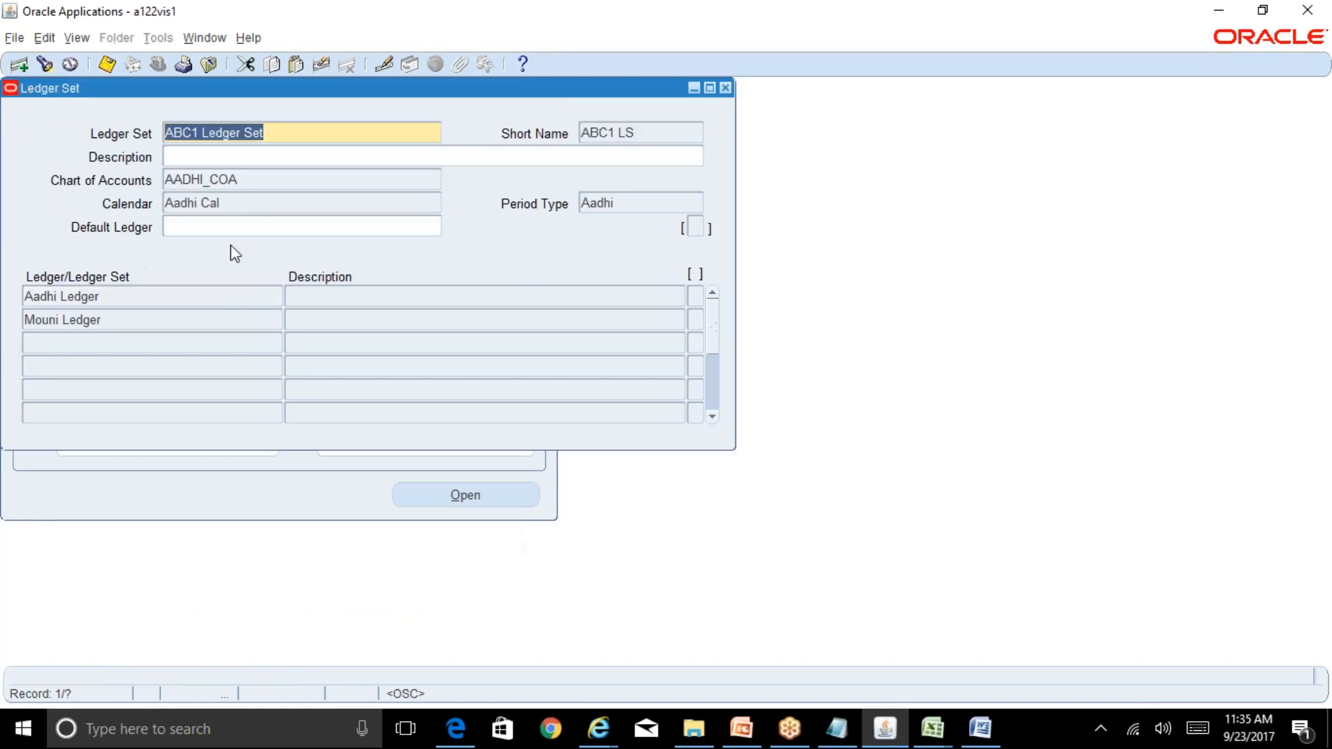
{"action": "key", "text": "Down"}
{"action": "key", "text": "F11"}
{"action": "type", "text": "R"}
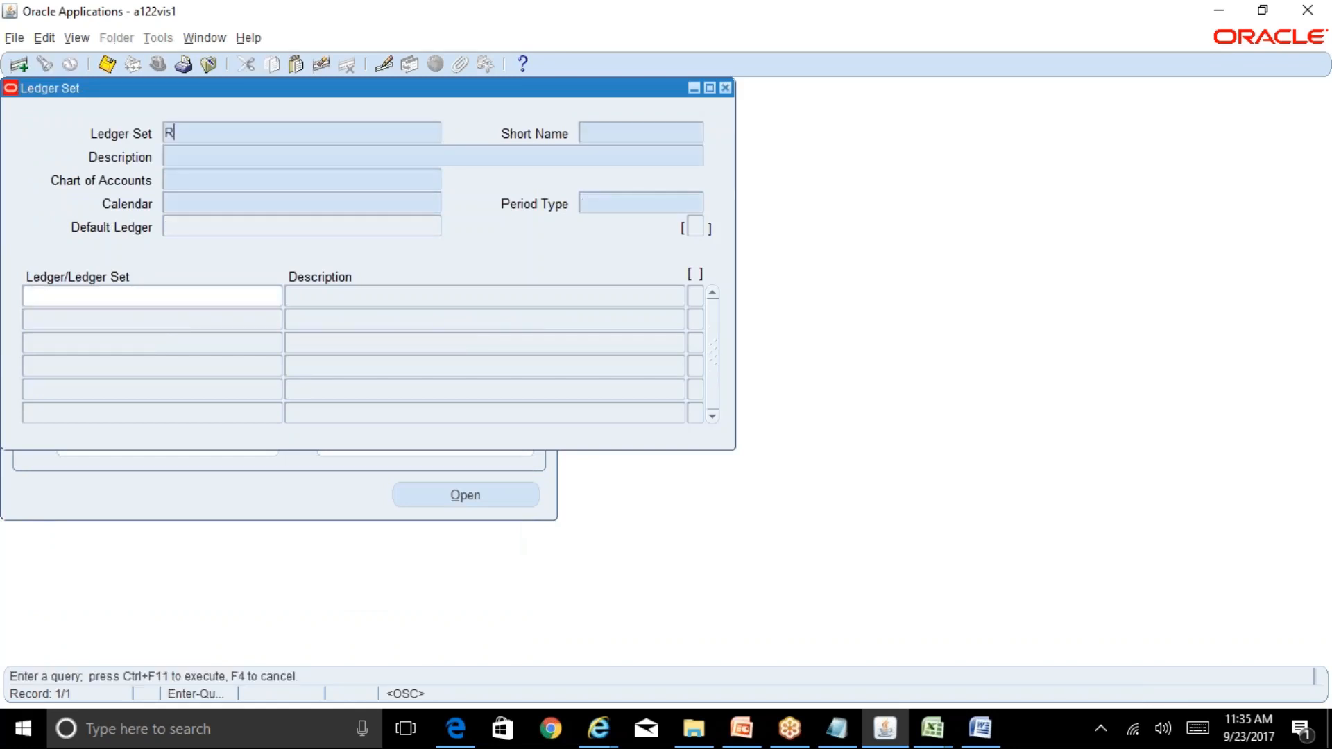
{"action": "type", "text": "el%"}
{"action": "key", "text": "ctrl+F11"}
Review the member ledgers, calendar and chart of accounts of the Reliance Overseas ledger set, and close the form.
{"action": "left_click", "coordinate": [158, 297]}
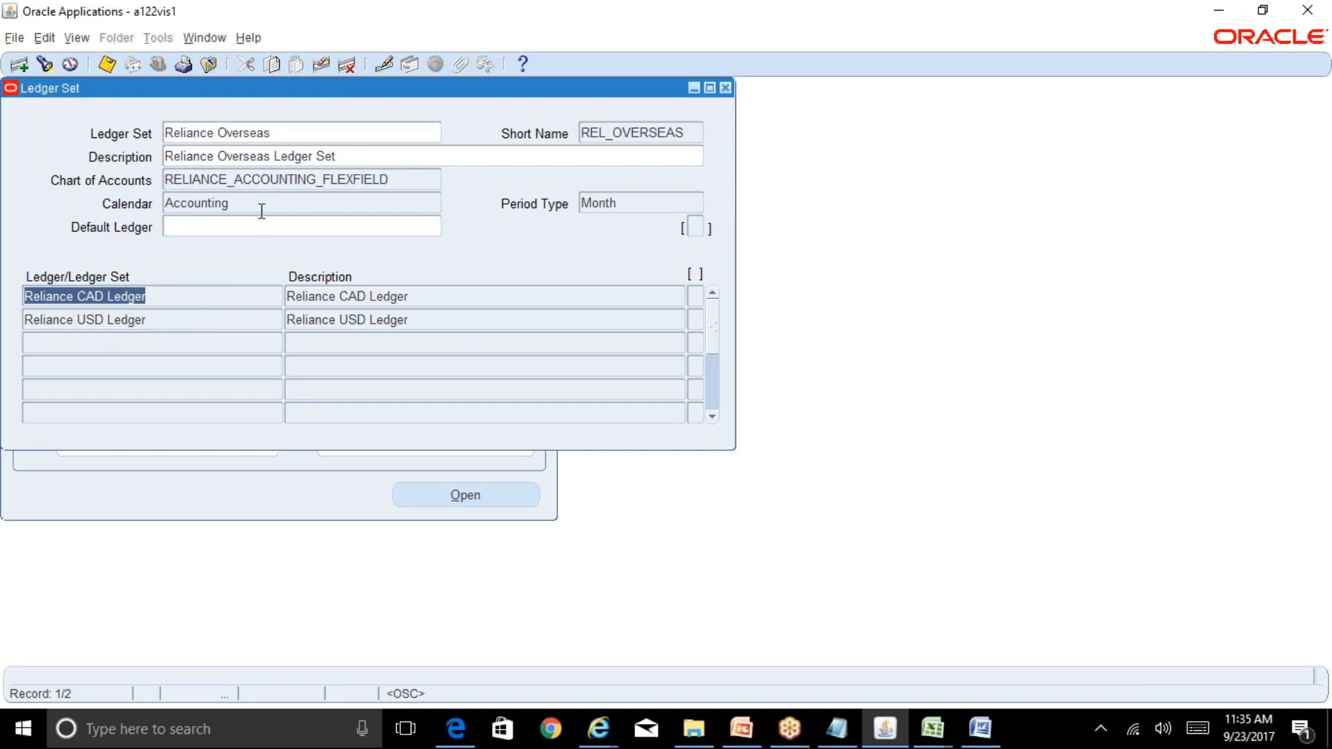
{"action": "left_click", "coordinate": [317, 197]}
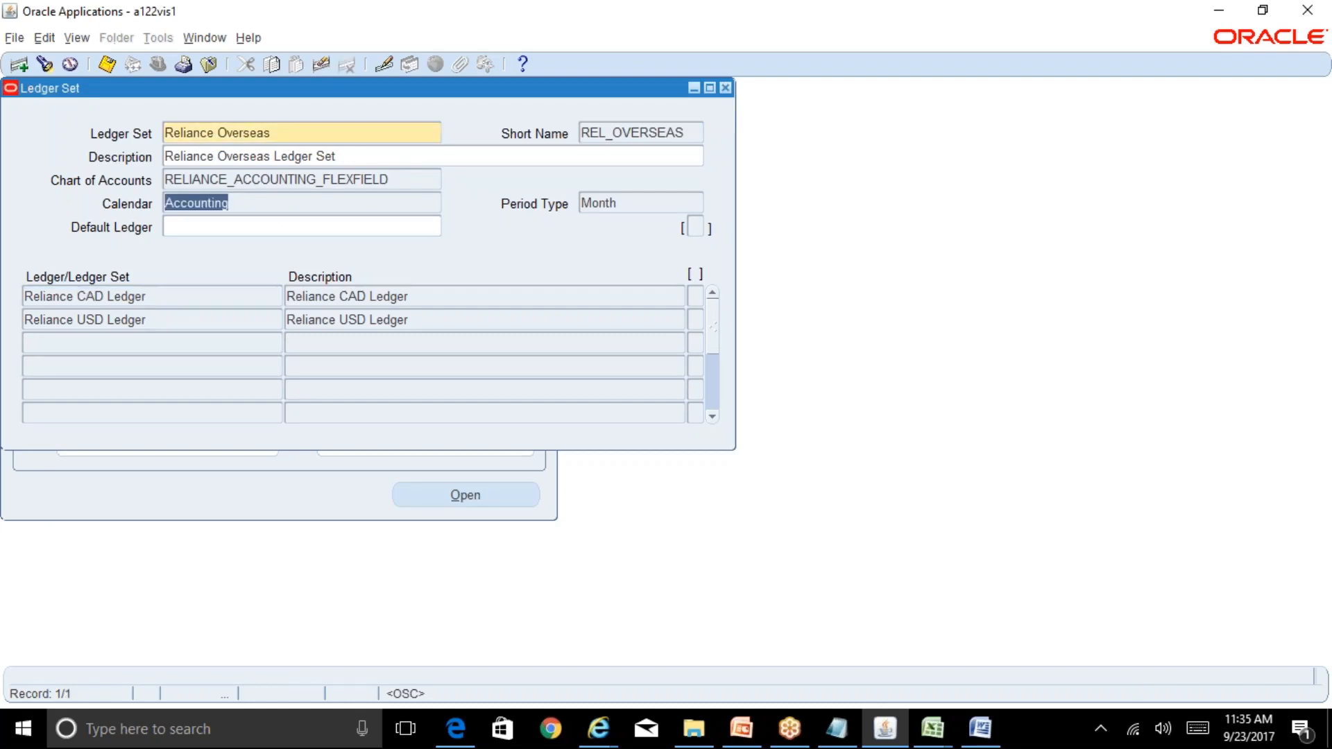
{"action": "left_click", "coordinate": [408, 178]}
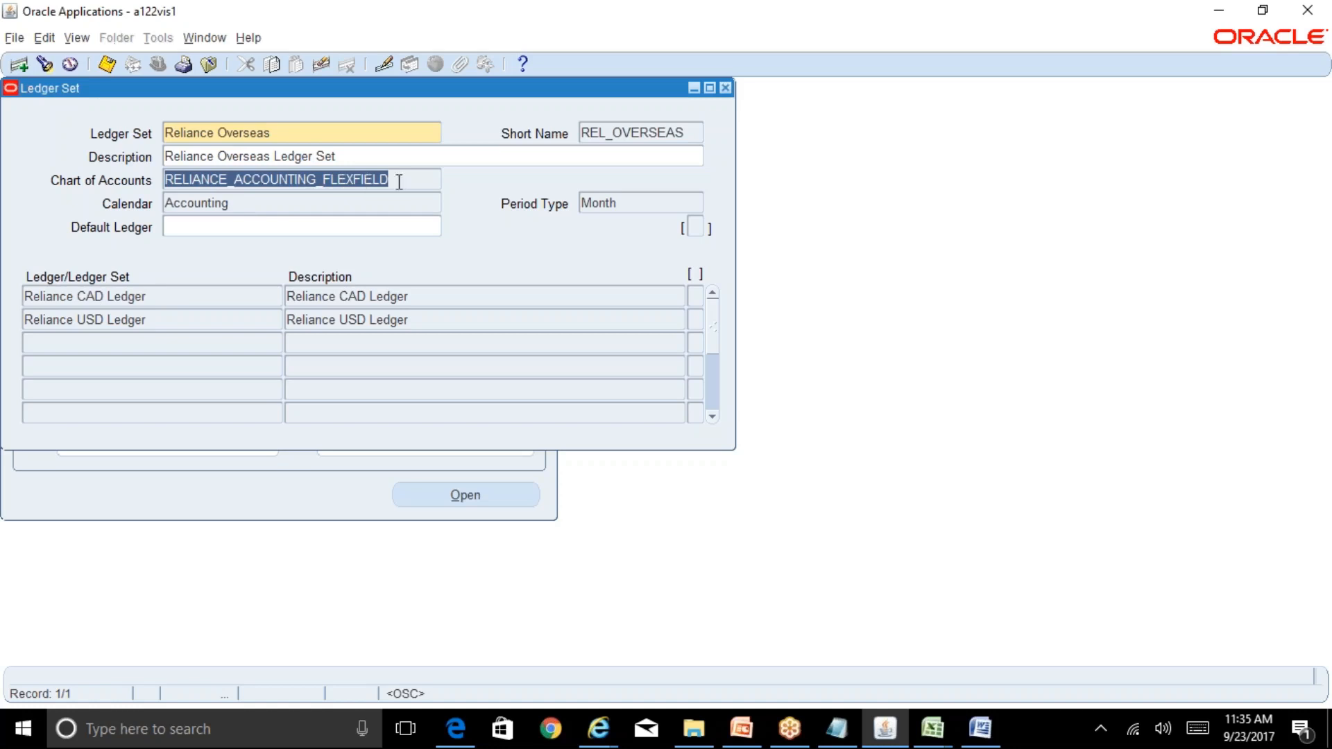
{"action": "left_click", "coordinate": [264, 205]}
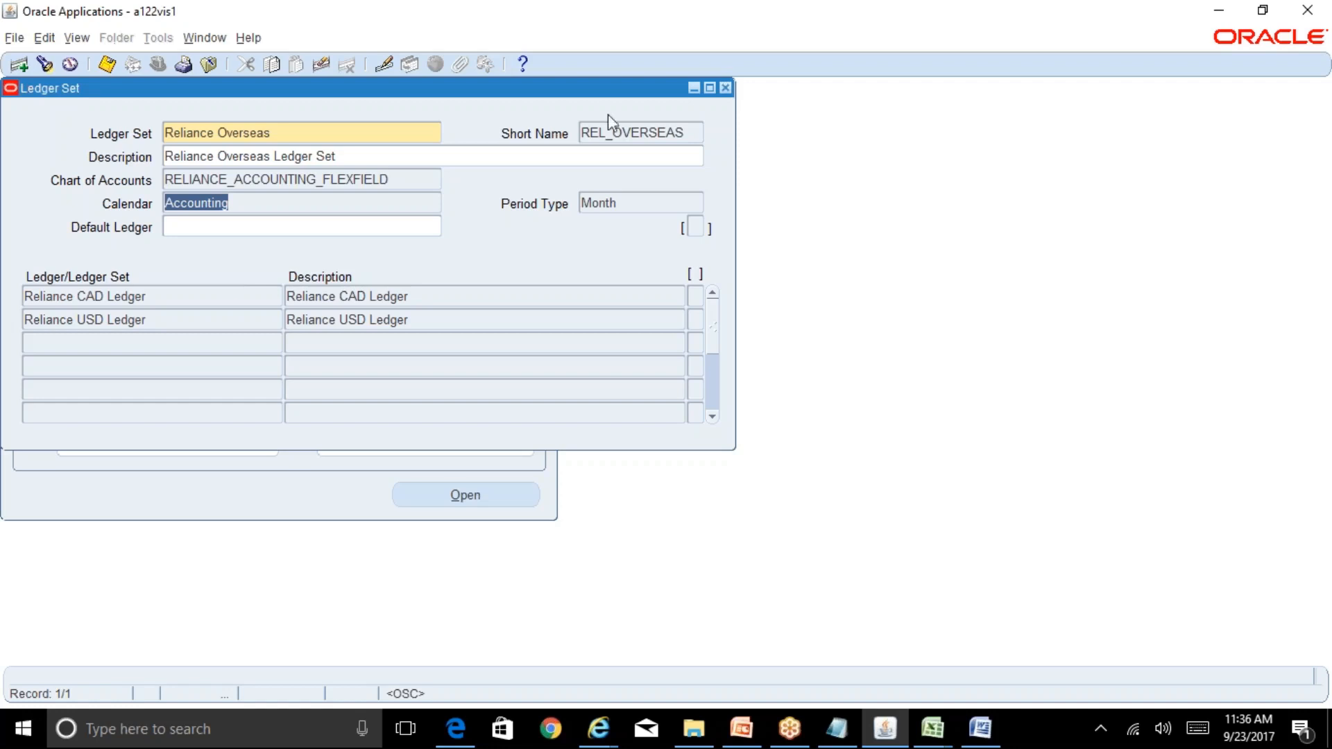
{"action": "left_click", "coordinate": [726, 88]}
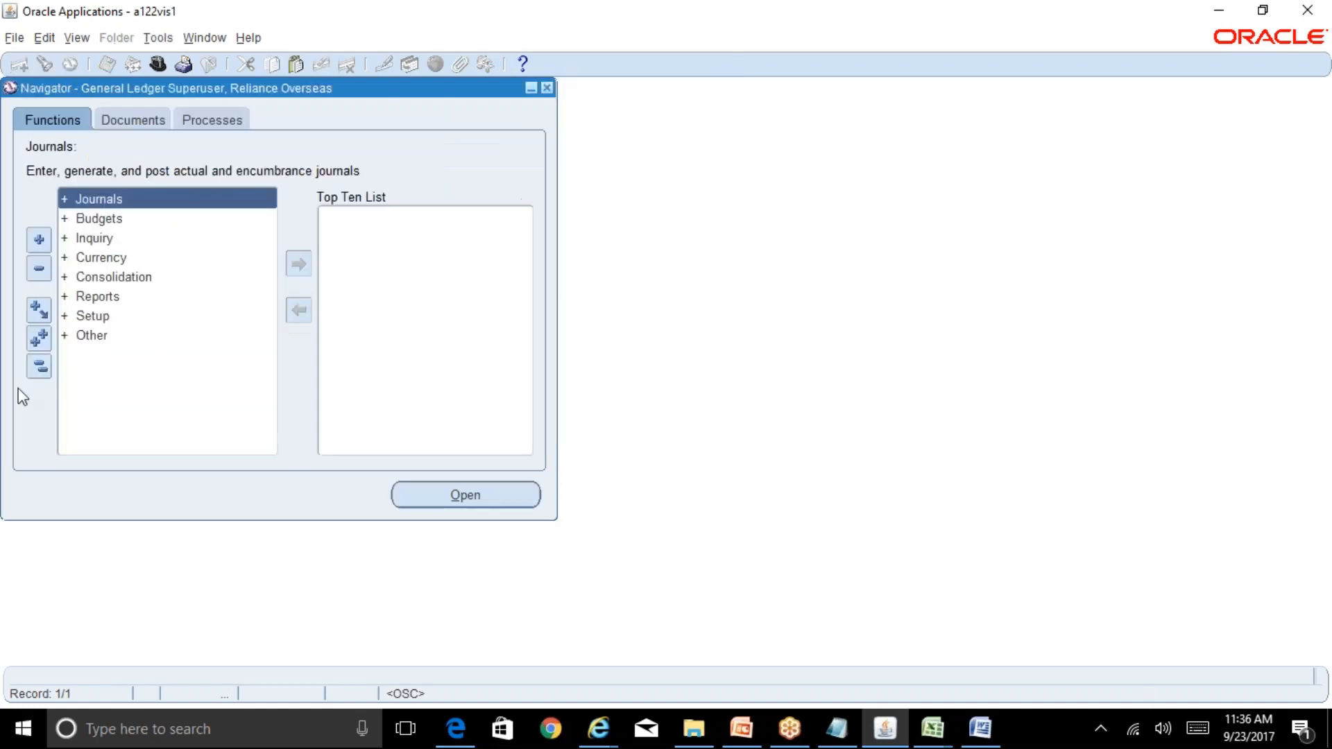
List all own requests again, examine the child Periods - Close Period requests of the Reliance Overseas run, and close the window.
{"action": "key", "text": "alt+v"}
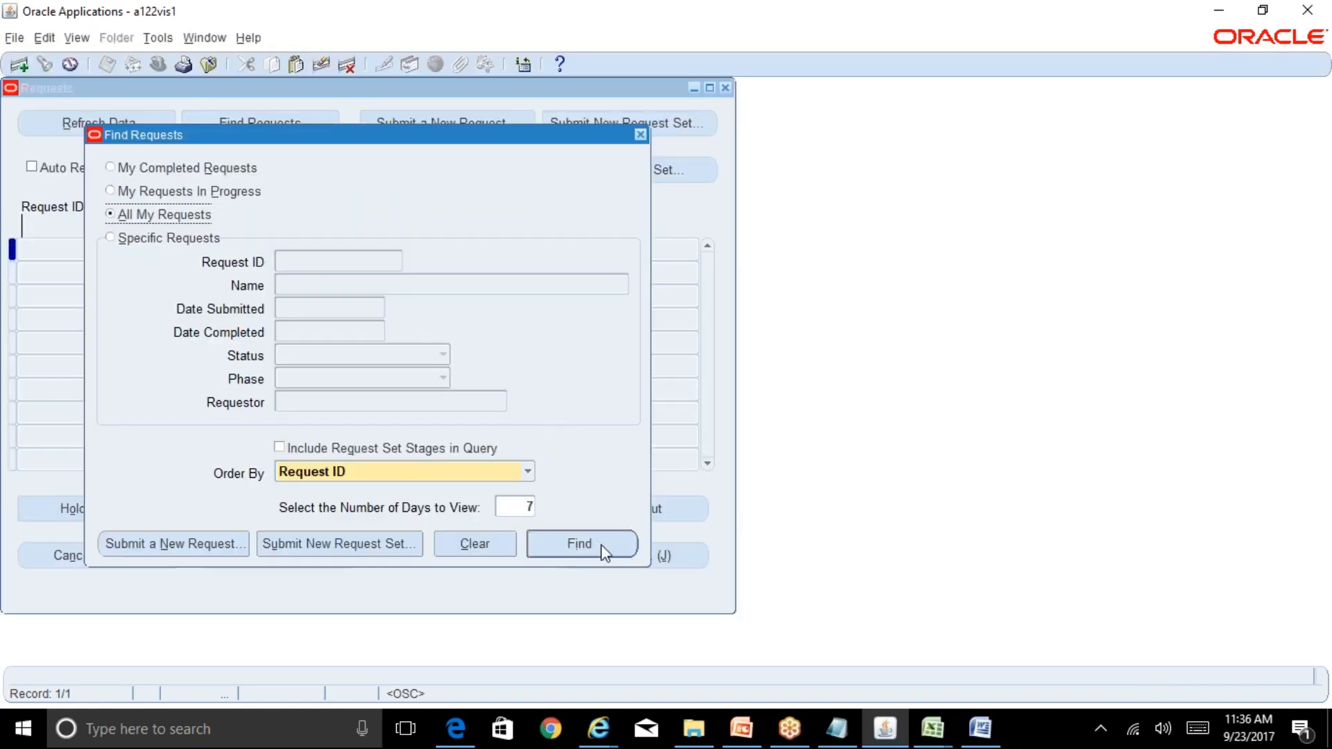
{"action": "left_click", "coordinate": [601, 550]}
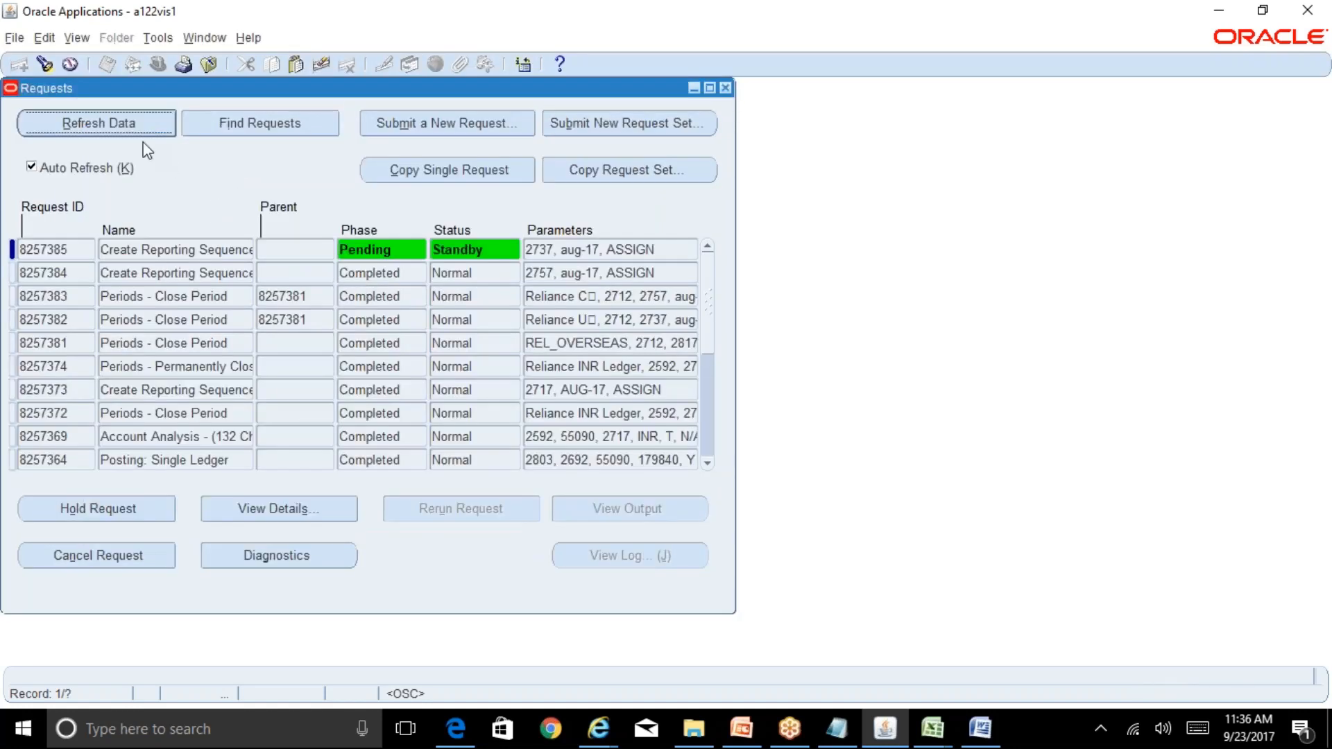
{"action": "left_click_drag", "start_coordinate": [349, 90], "coordinate": [711, 141]}
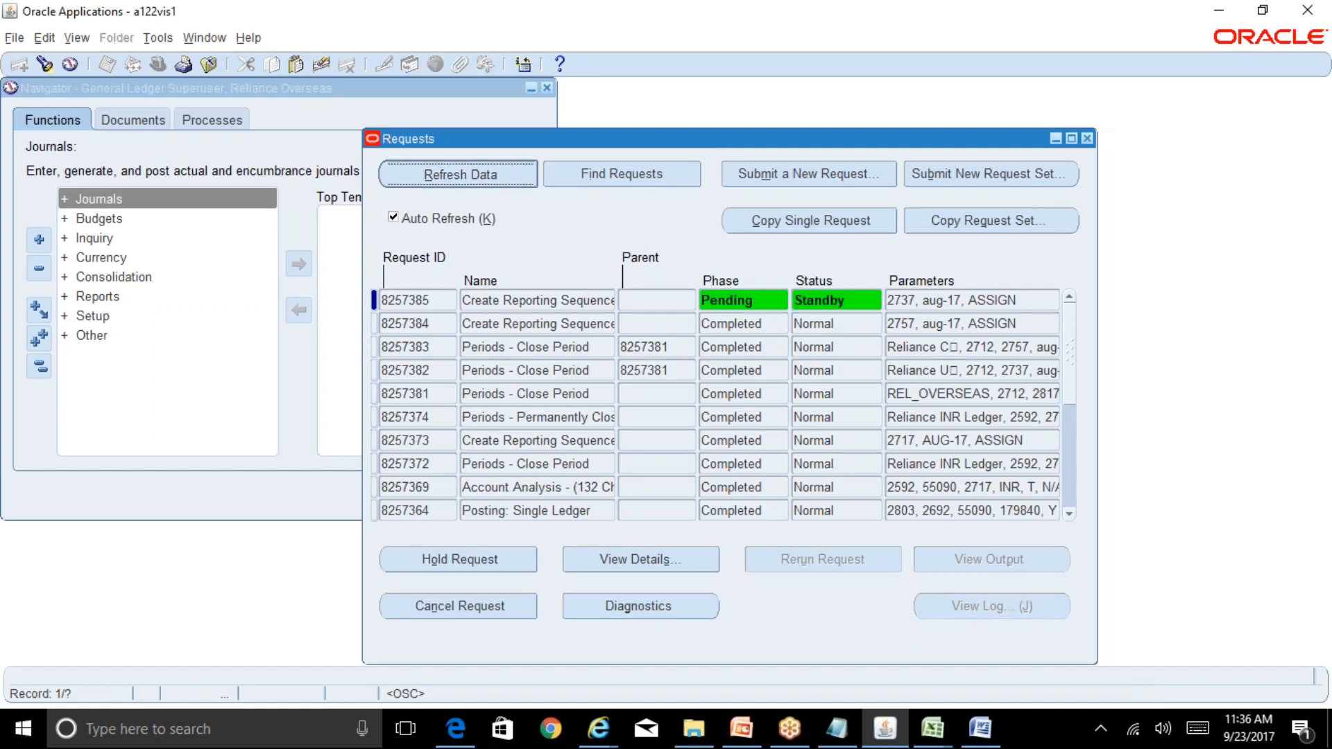
{"action": "left_click", "coordinate": [592, 346]}
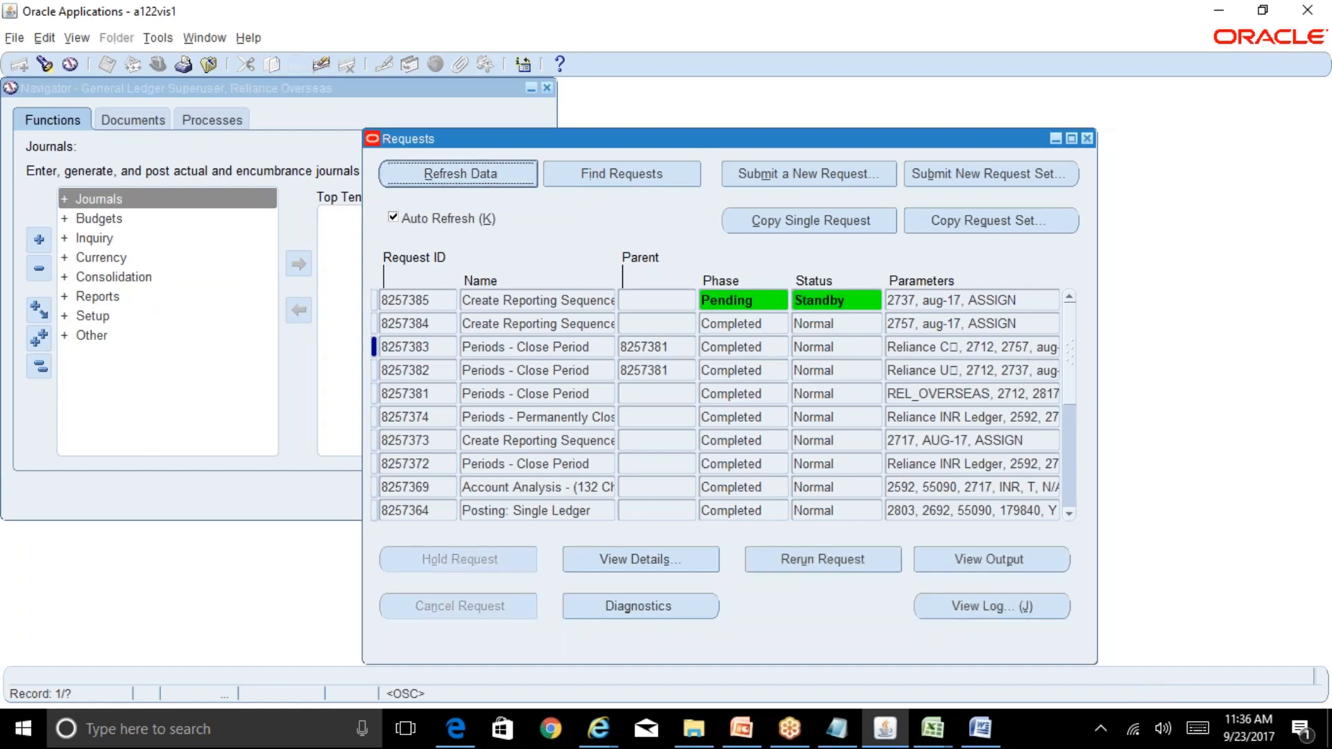
{"action": "left_click", "coordinate": [1087, 138]}
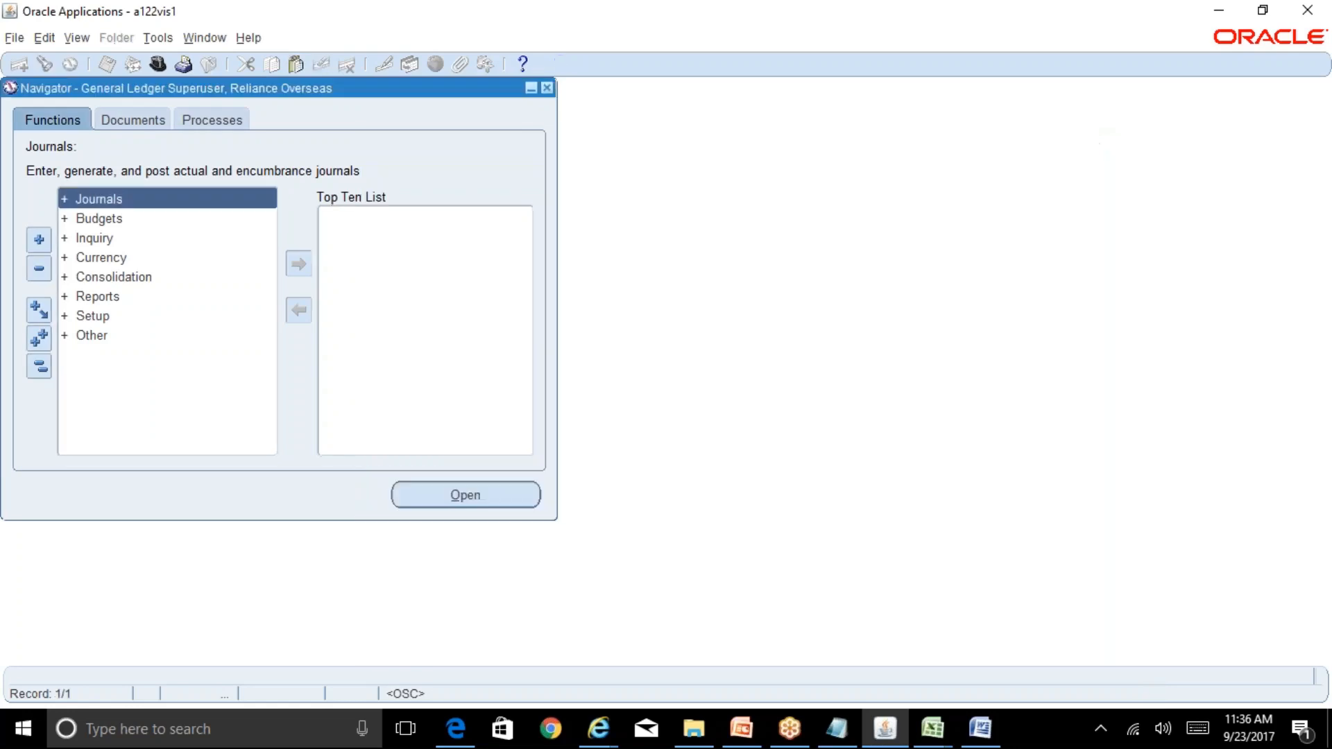
Review which ledgers can be chosen when finding journals in the Enter Journals form, and close the form without choosing one.
{"action": "double_click", "coordinate": [231, 198]}
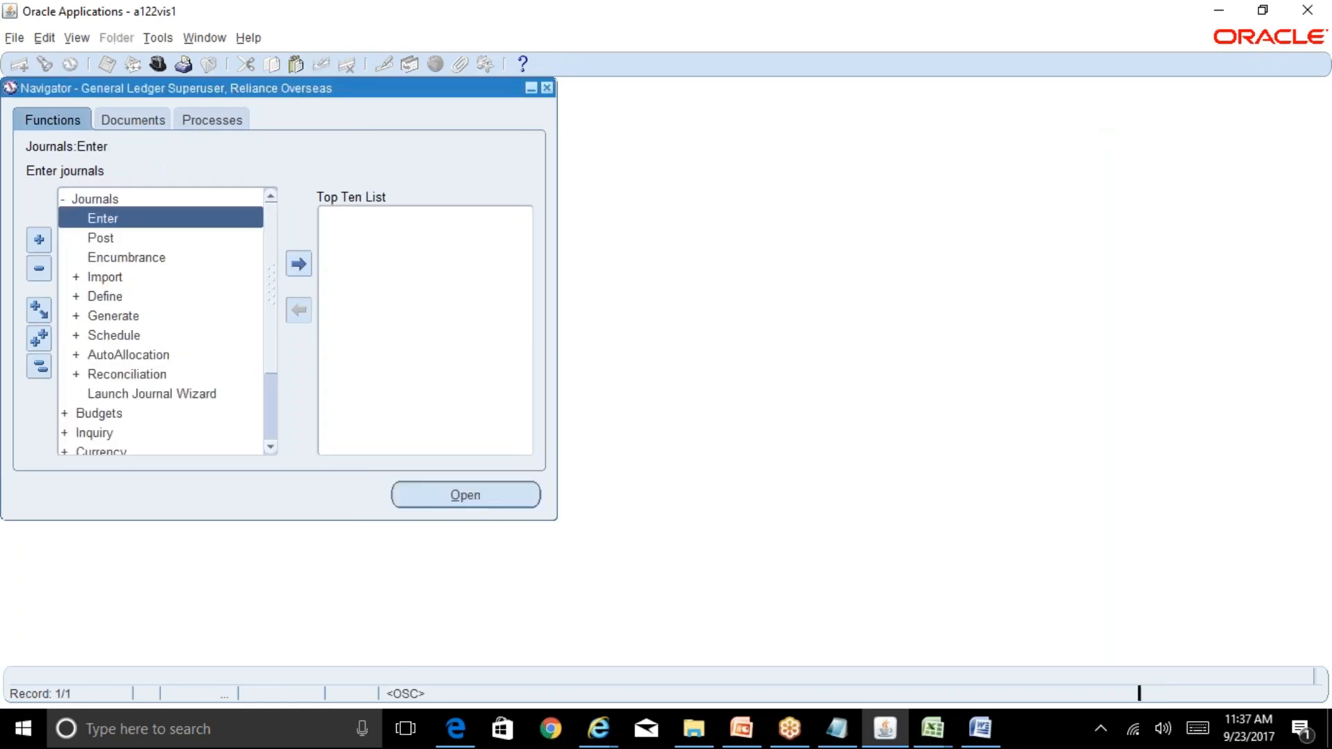
{"action": "double_click", "coordinate": [235, 213]}
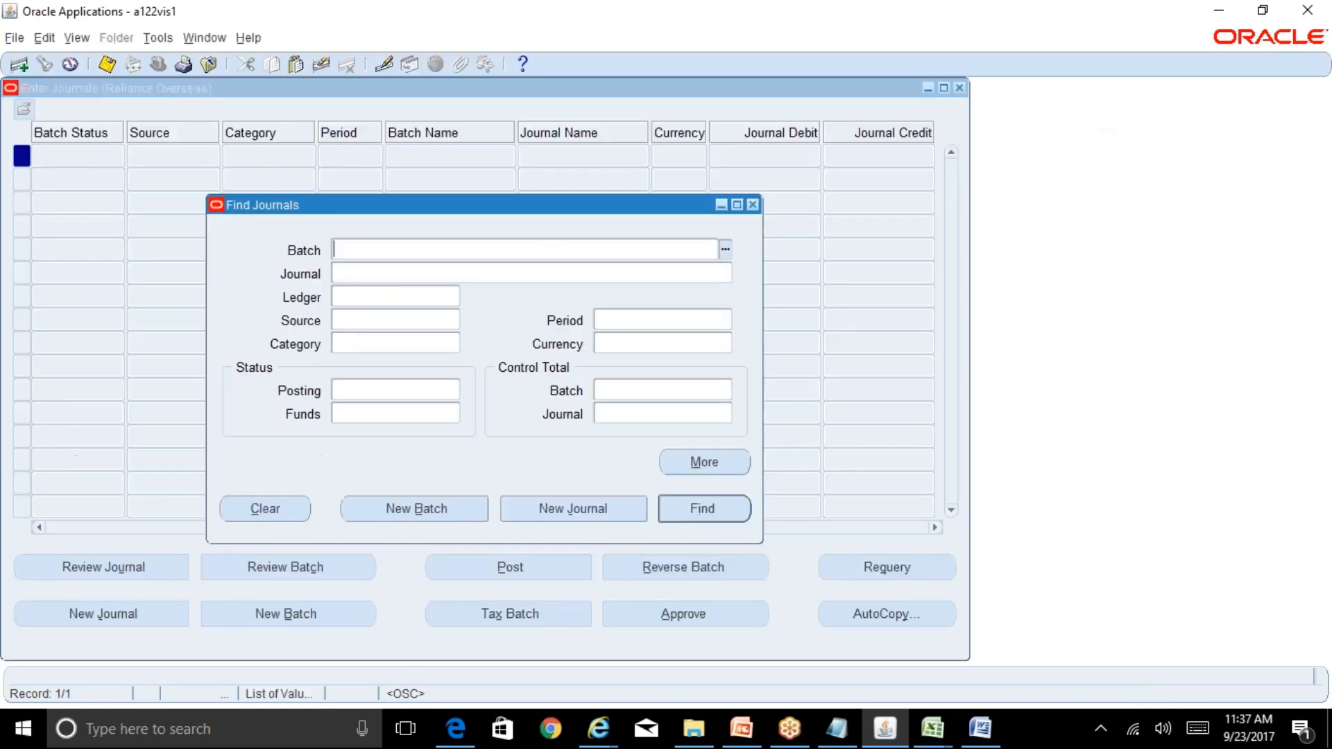
{"action": "left_click", "coordinate": [437, 297]}
{"action": "left_click", "coordinate": [454, 296]}
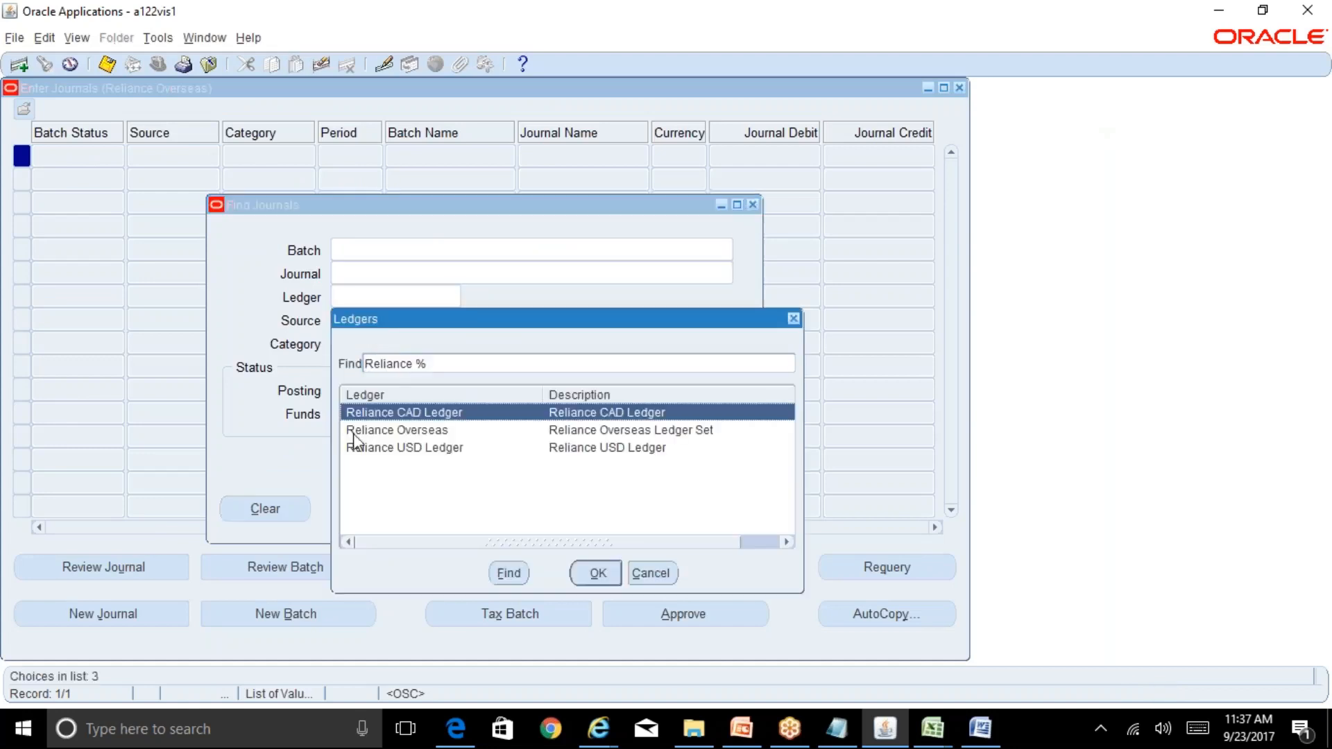
{"action": "left_click", "coordinate": [437, 451]}
{"action": "left_click", "coordinate": [652, 573]}
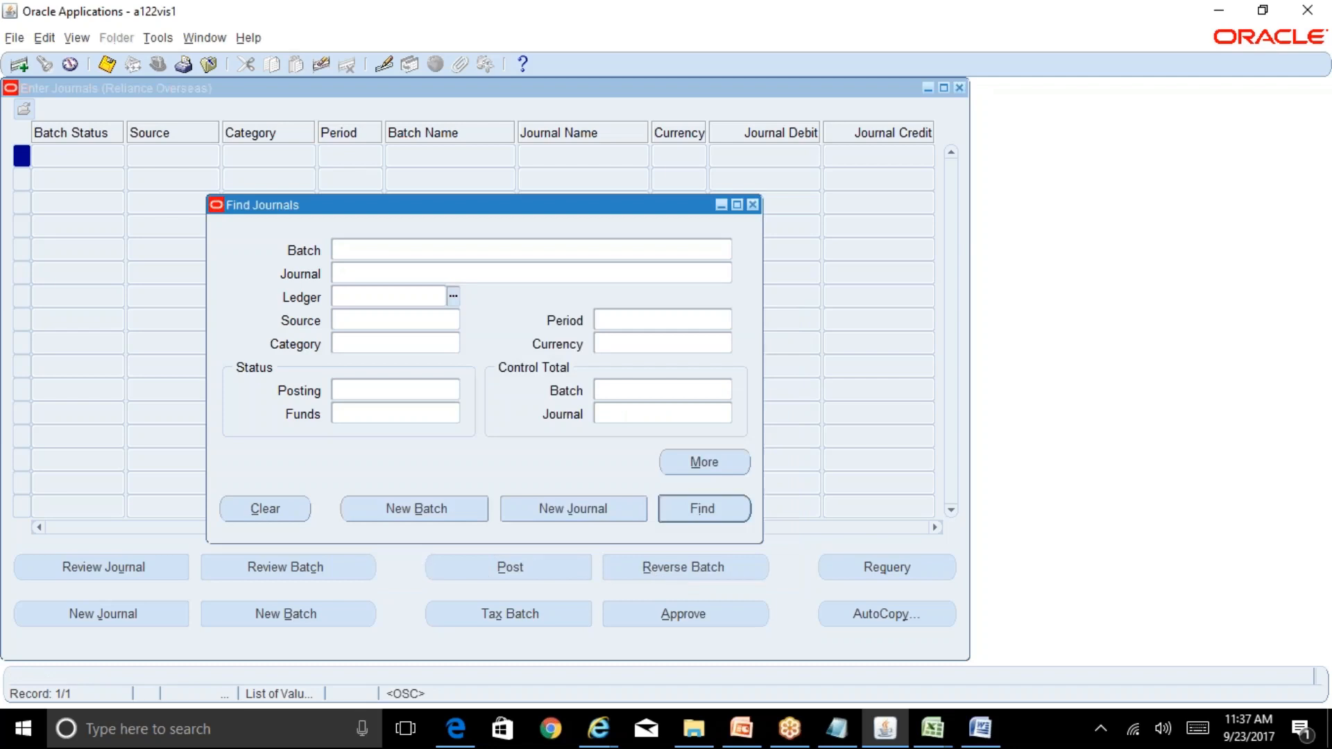
{"action": "left_click", "coordinate": [752, 205]}
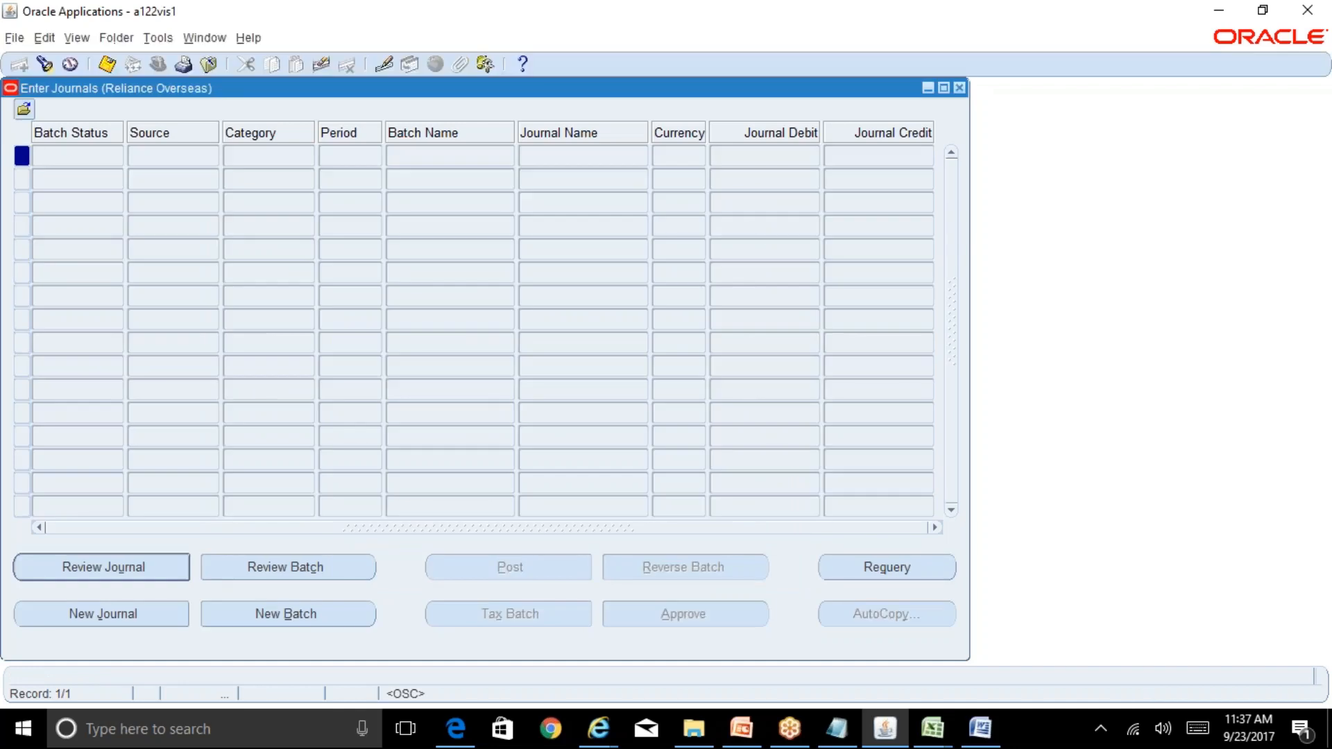
{"action": "left_click", "coordinate": [959, 88]}
Open the Open and Close Periods form and find the periods of Reliance CAD Ledger with status Any.
{"action": "left_click", "coordinate": [40, 371]}
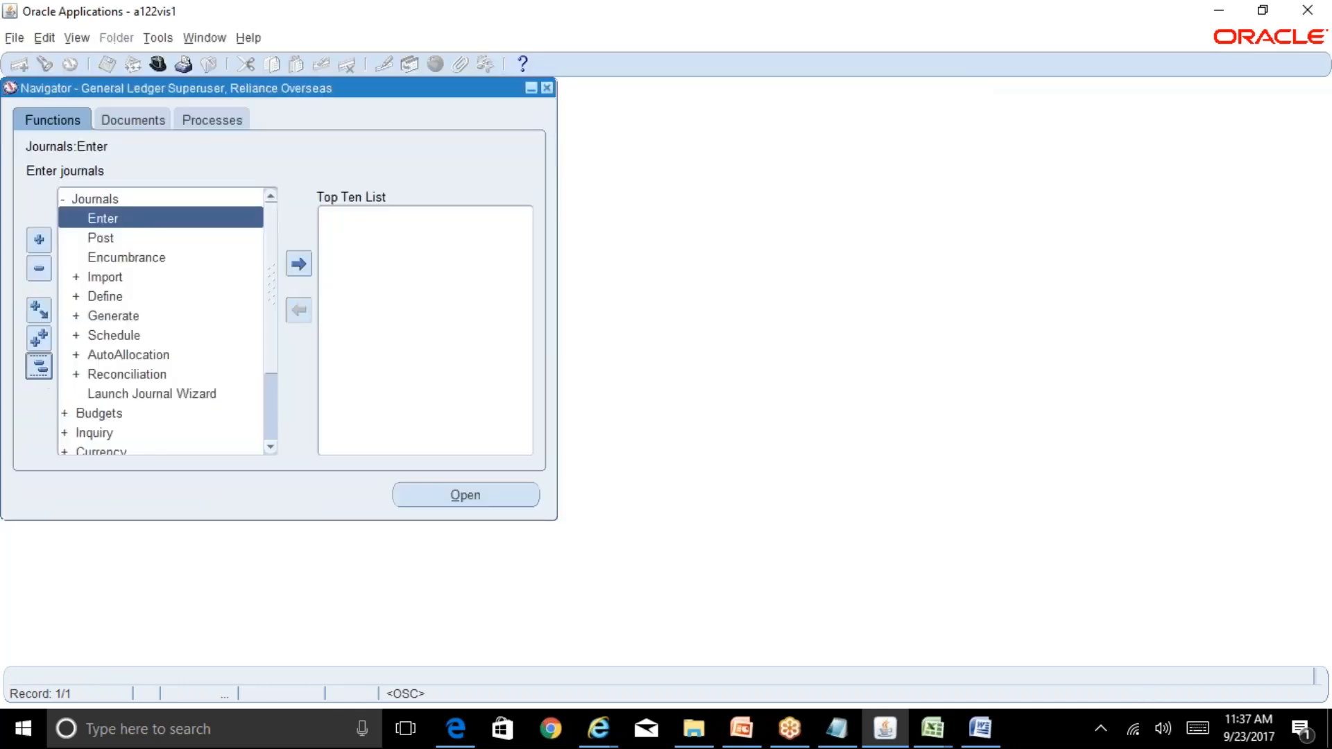
{"action": "double_click", "coordinate": [101, 321]}
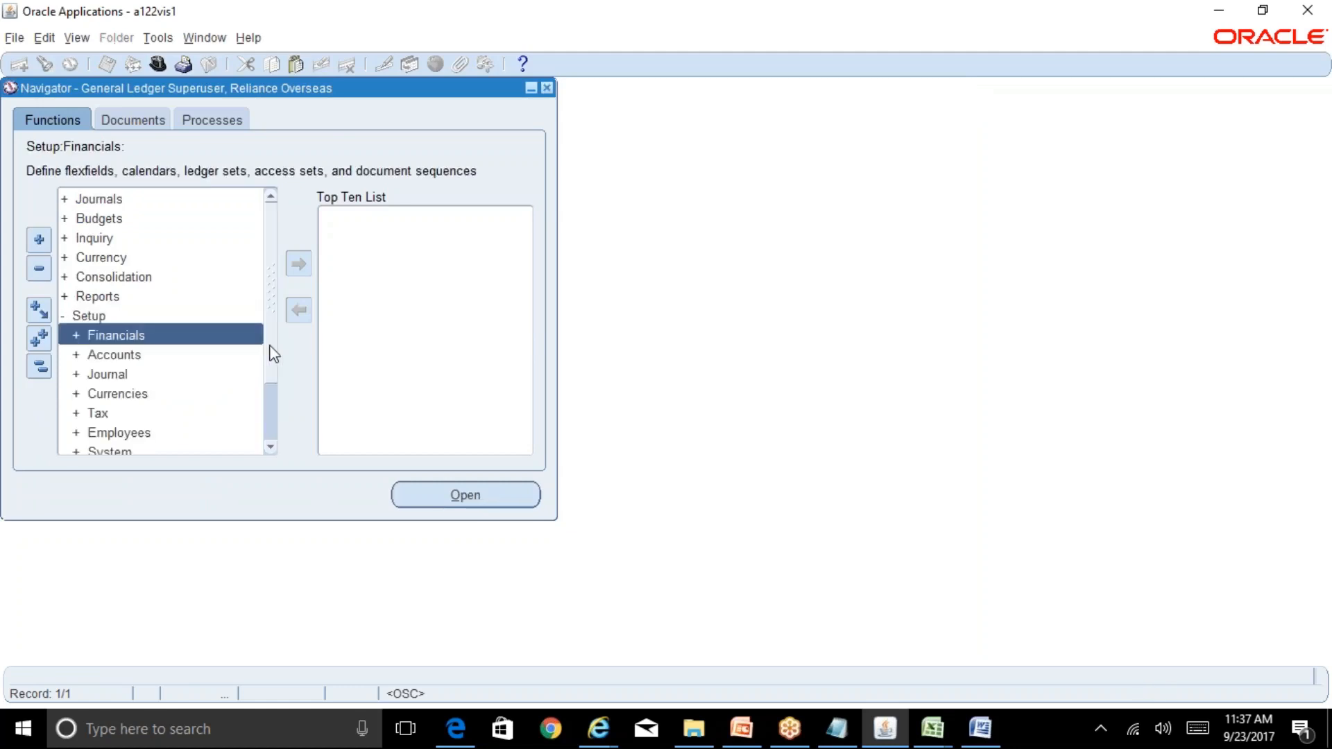
{"action": "scroll", "coordinate": [272, 354], "scroll_direction": "down", "scroll_amount": 2}
{"action": "double_click", "coordinate": [192, 412]}
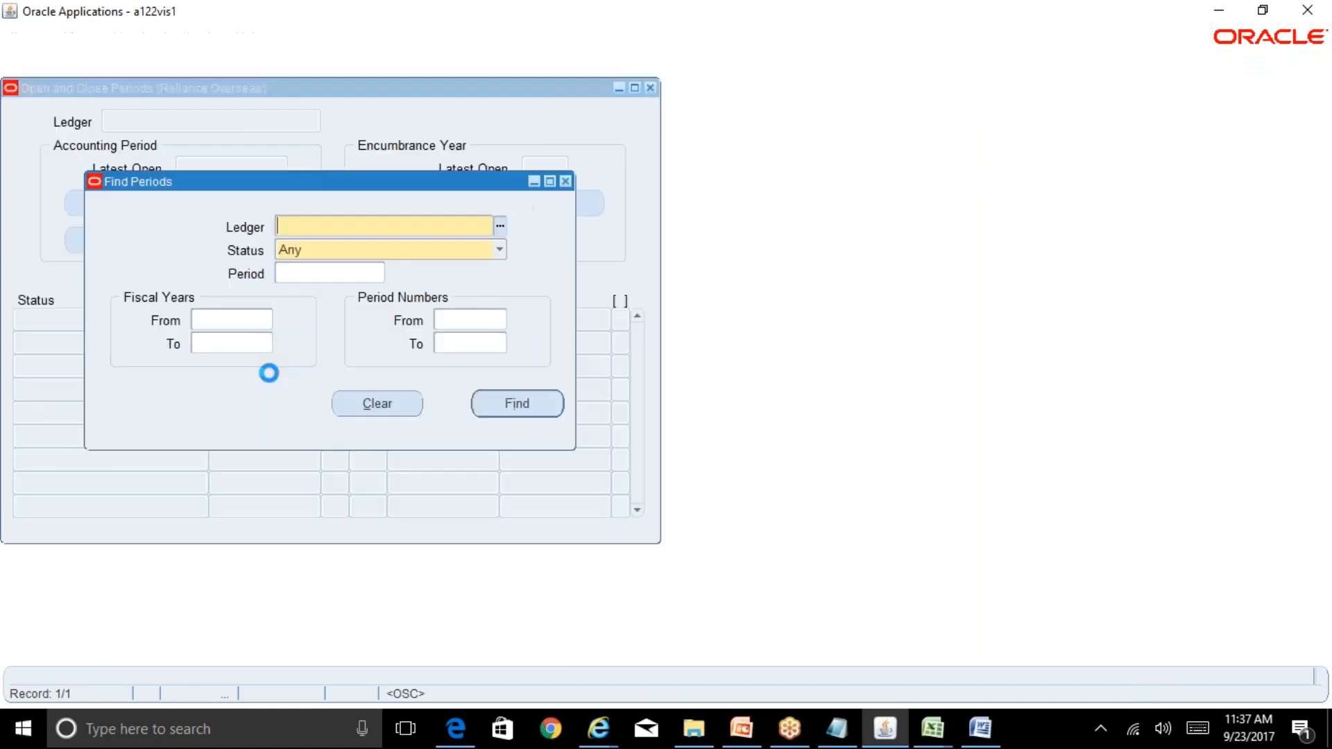
{"action": "left_click", "coordinate": [499, 226]}
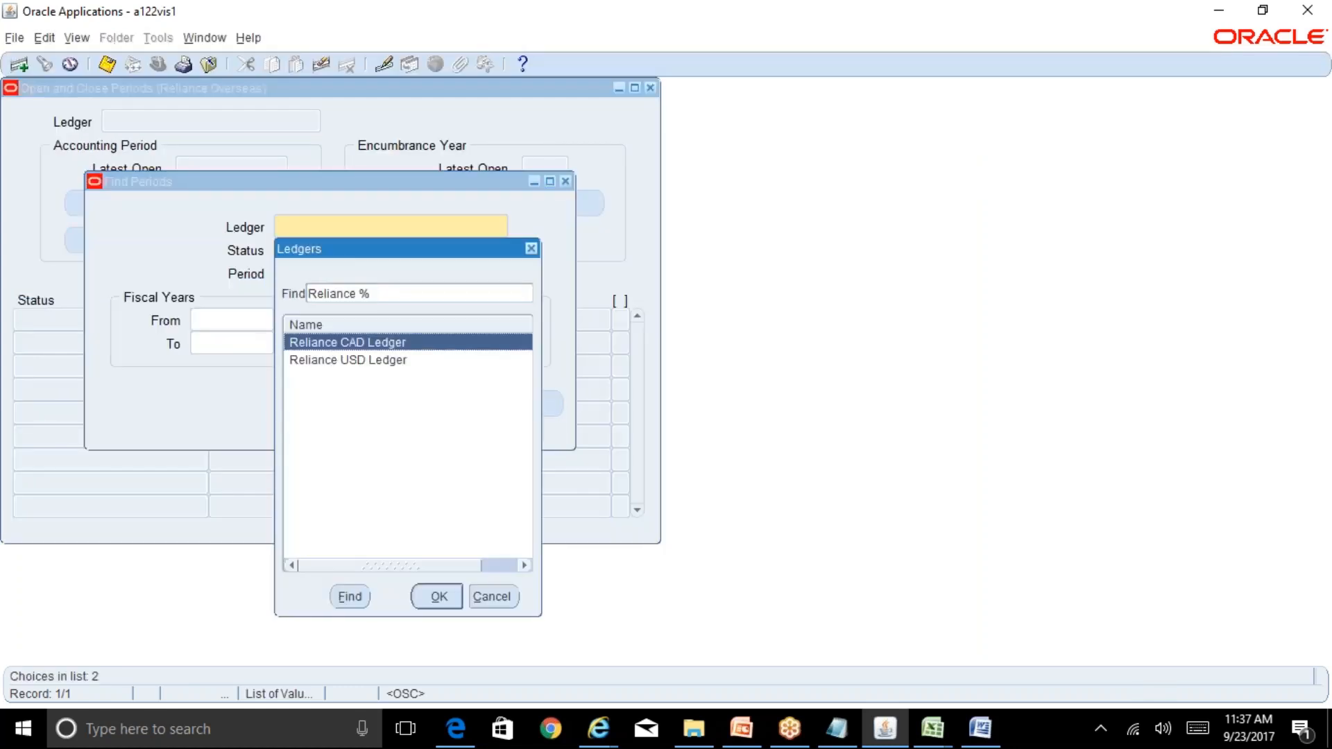
{"action": "key", "text": "Return"}
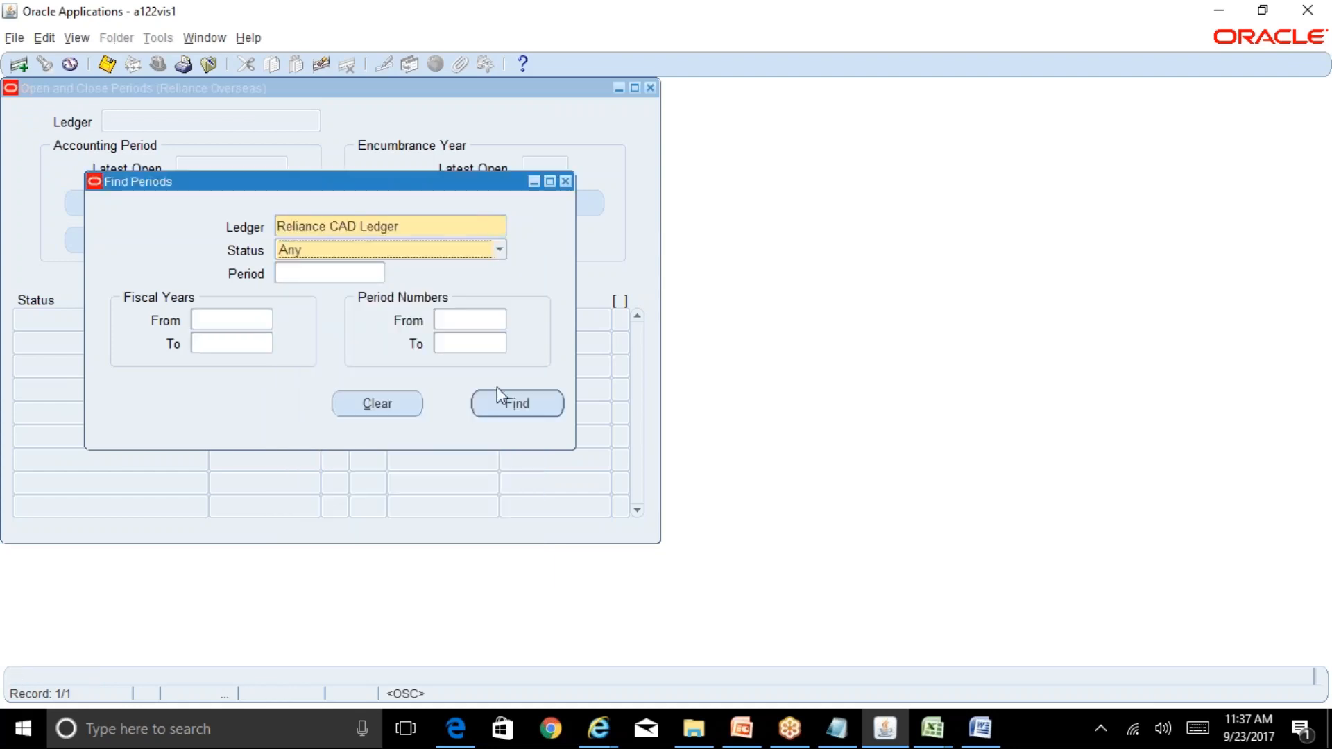
{"action": "left_click", "coordinate": [513, 403]}
Examine the record history of the aug-17 period of Reliance CAD Ledger, and close the periods form.
{"action": "left_click", "coordinate": [152, 364]}
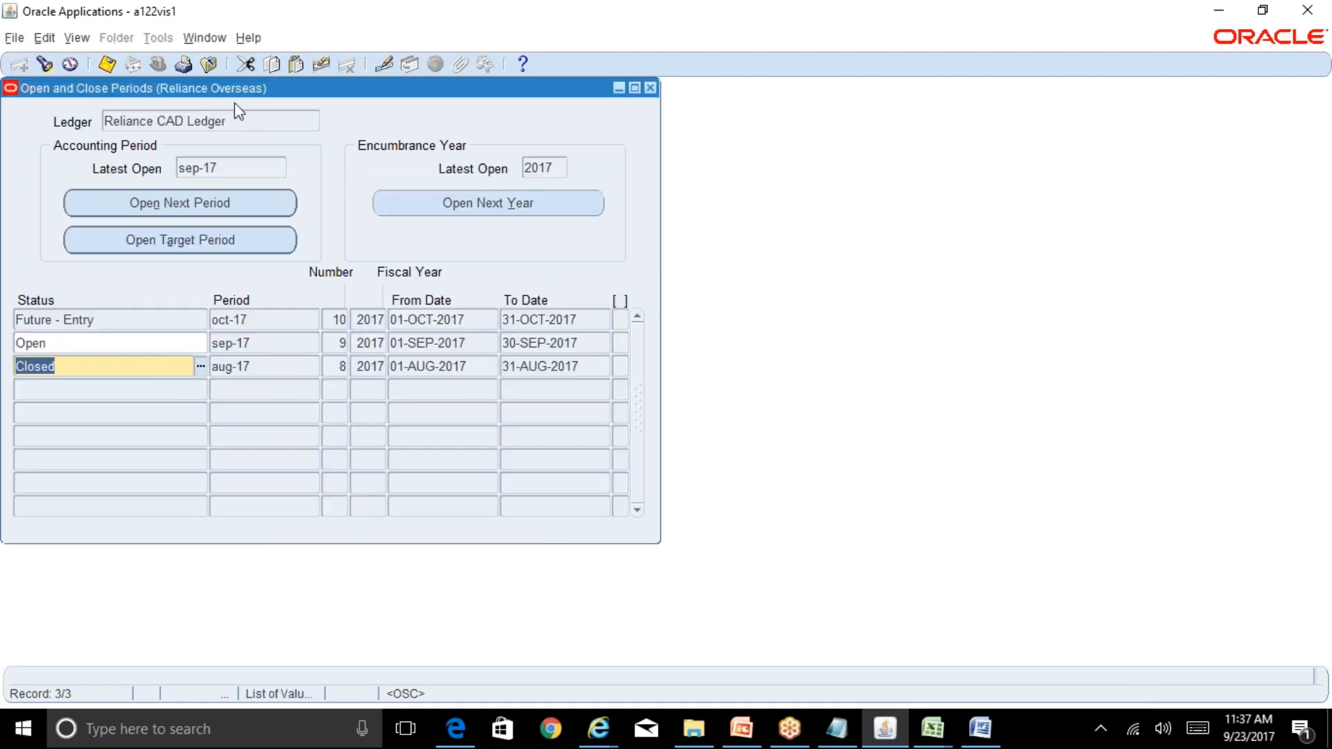
{"action": "left_click", "coordinate": [248, 37]}
{"action": "left_click", "coordinate": [276, 159]}
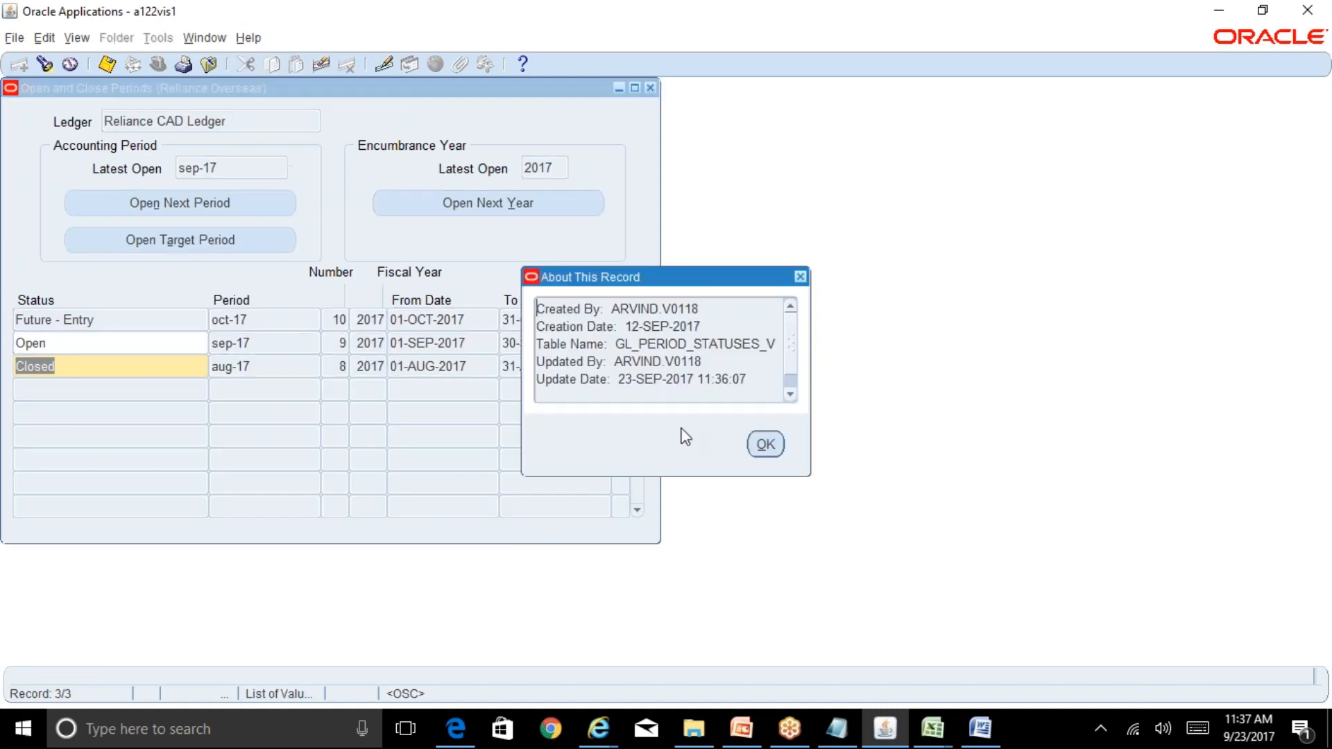
{"action": "left_click", "coordinate": [765, 437]}
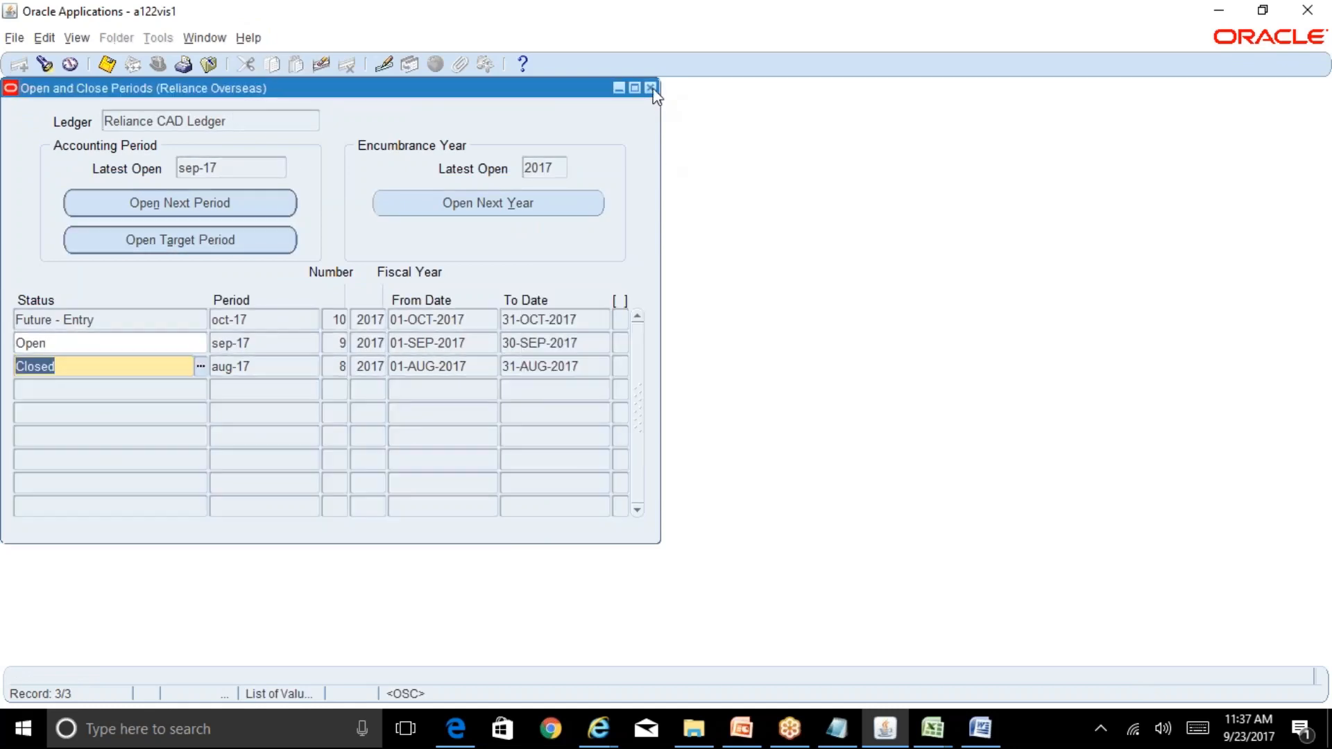
{"action": "left_click", "coordinate": [650, 88]}
Switch to the System Administrator Vision responsibility and open the Profile System Values form.
{"action": "key", "text": "alt+f"}
{"action": "type", "text": "ws%"}
{"action": "key", "text": "Return"}
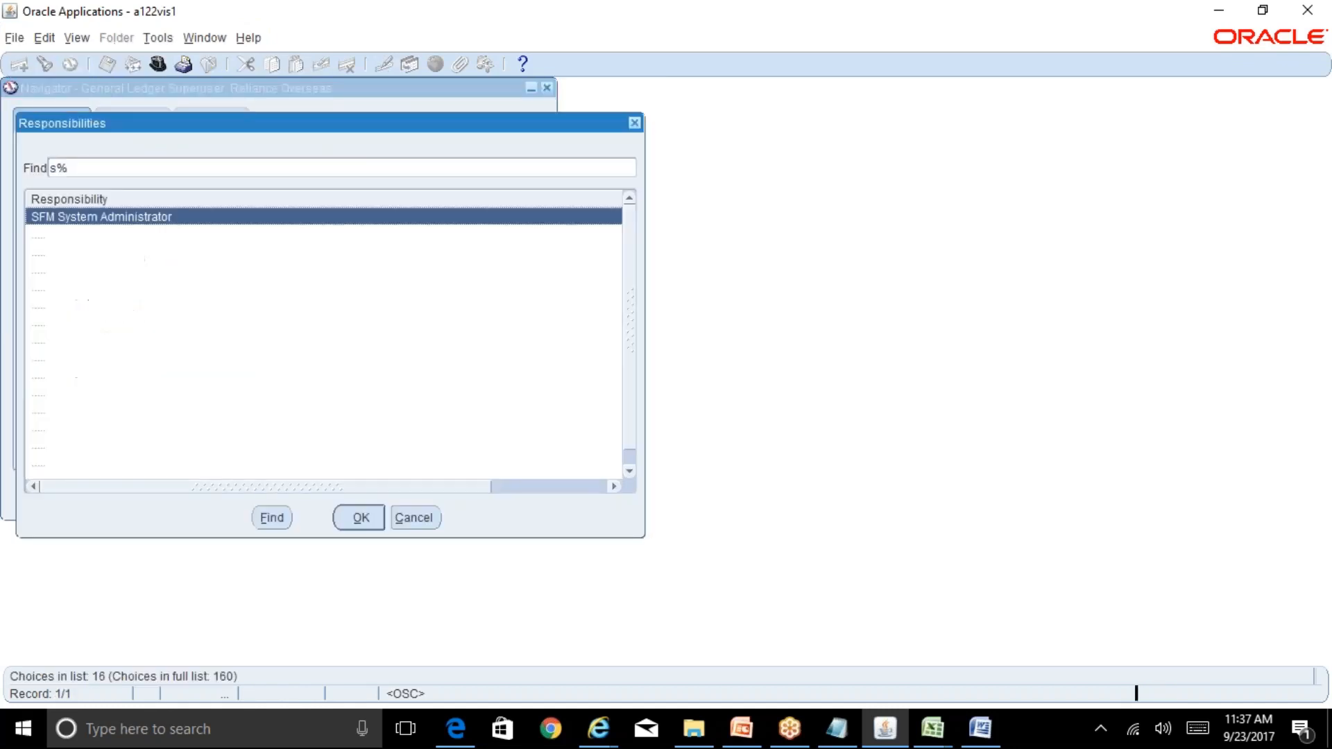
{"action": "key", "text": "Down"}
{"action": "type", "text": "y"}
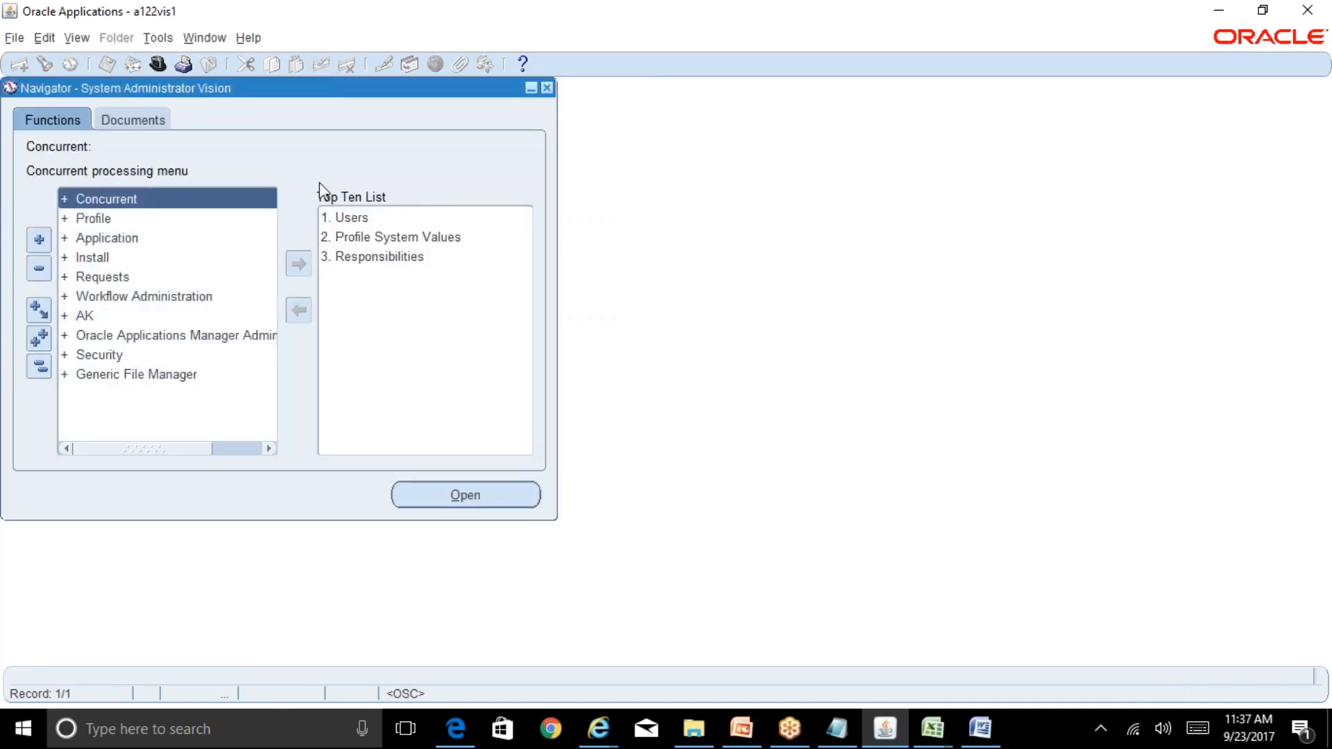
{"action": "double_click", "coordinate": [426, 233]}
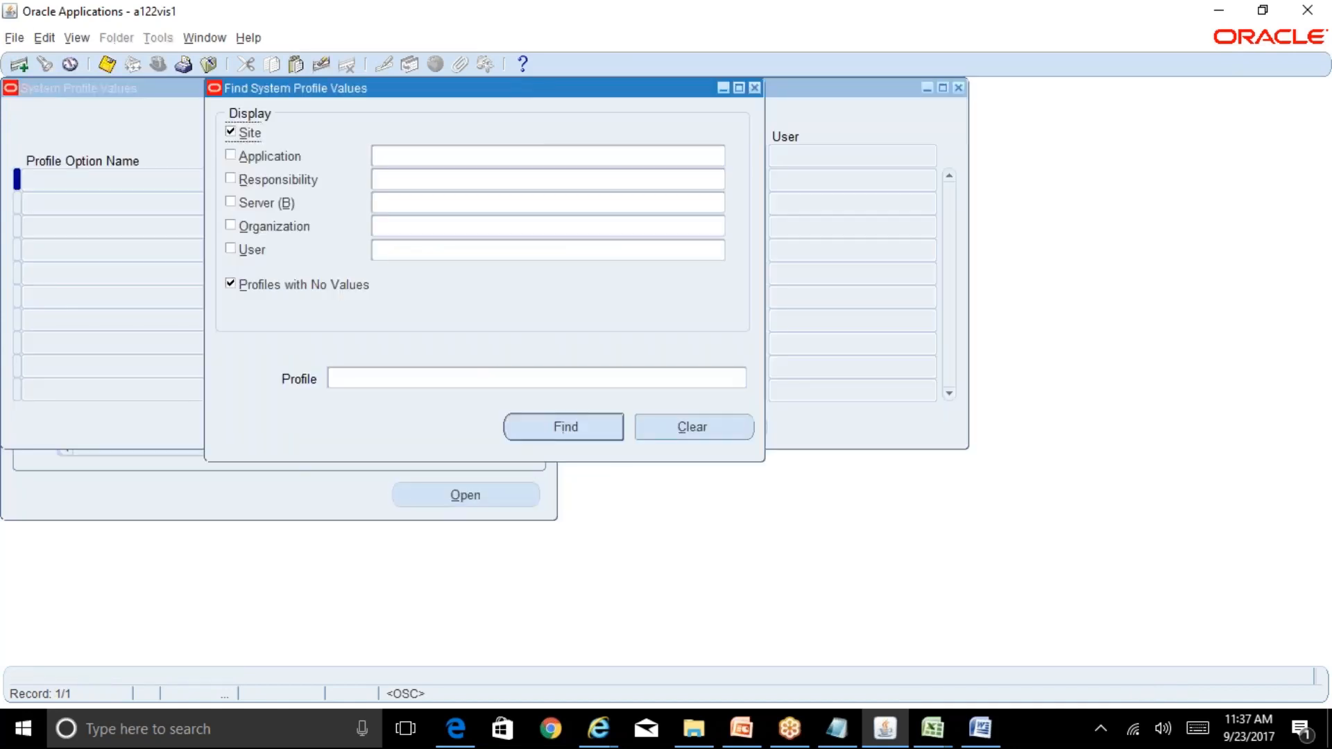
Find the profile options matching GL%Data% at site level and for the responsibility General Ledger Superuser, Reliance Overseas.
{"action": "left_click", "coordinate": [230, 178]}
{"action": "left_click", "coordinate": [406, 182]}
{"action": "type", "text": "General"}
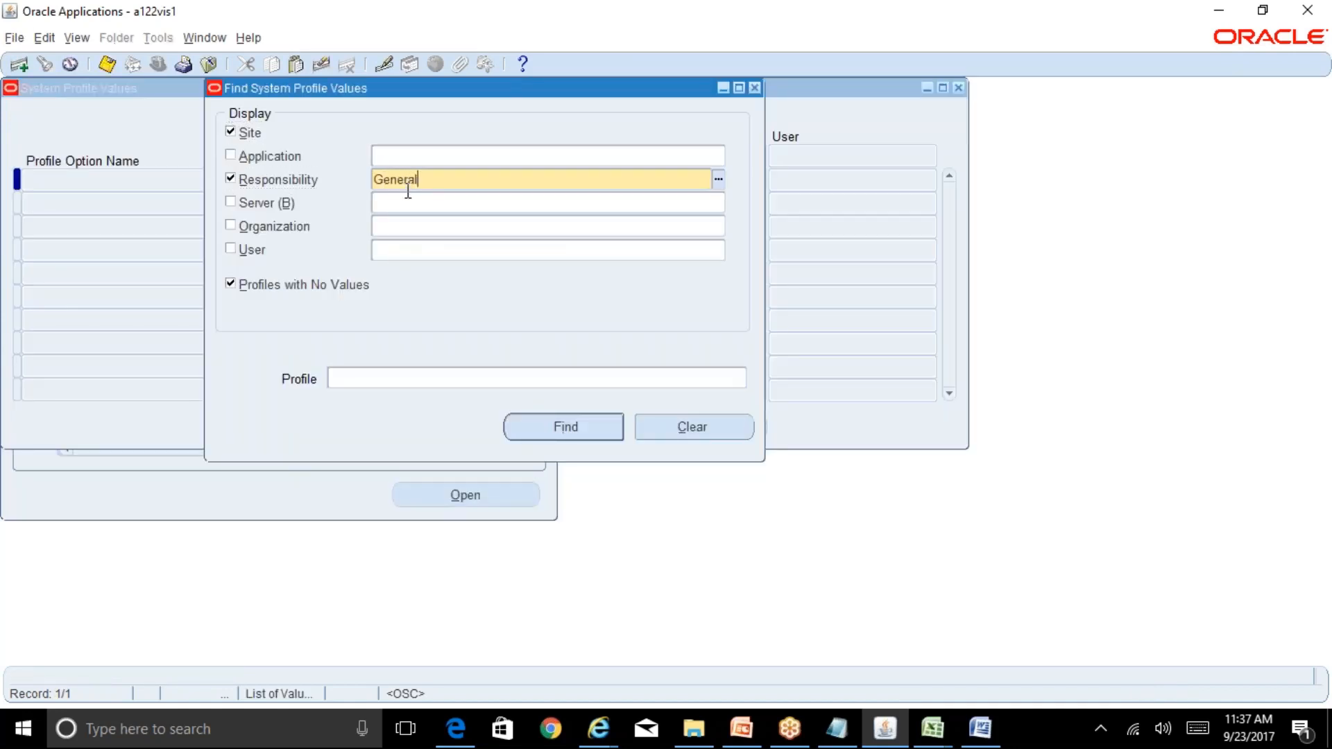
{"action": "type", "text": "%Ledger%Super%Over"}
{"action": "key", "text": "Tab"}
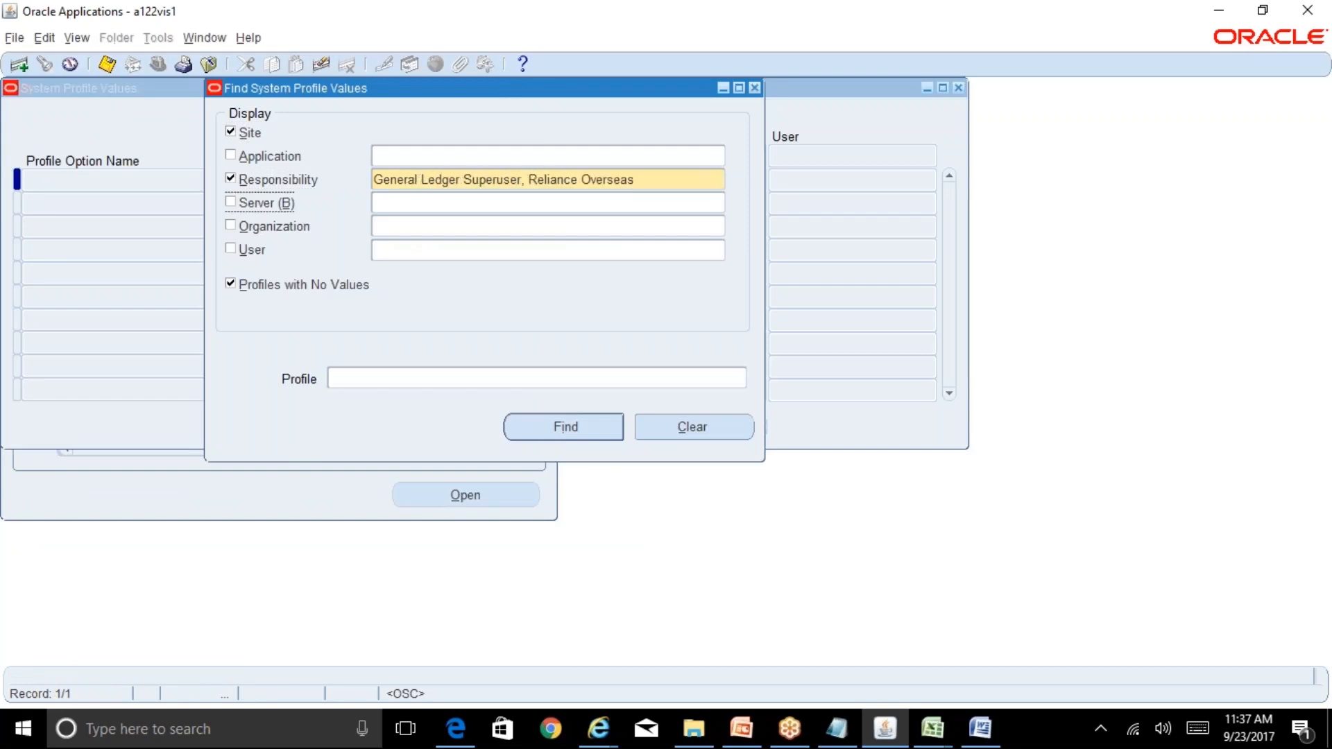
{"action": "left_click", "coordinate": [490, 379]}
{"action": "type", "text": "GL%Data%"}
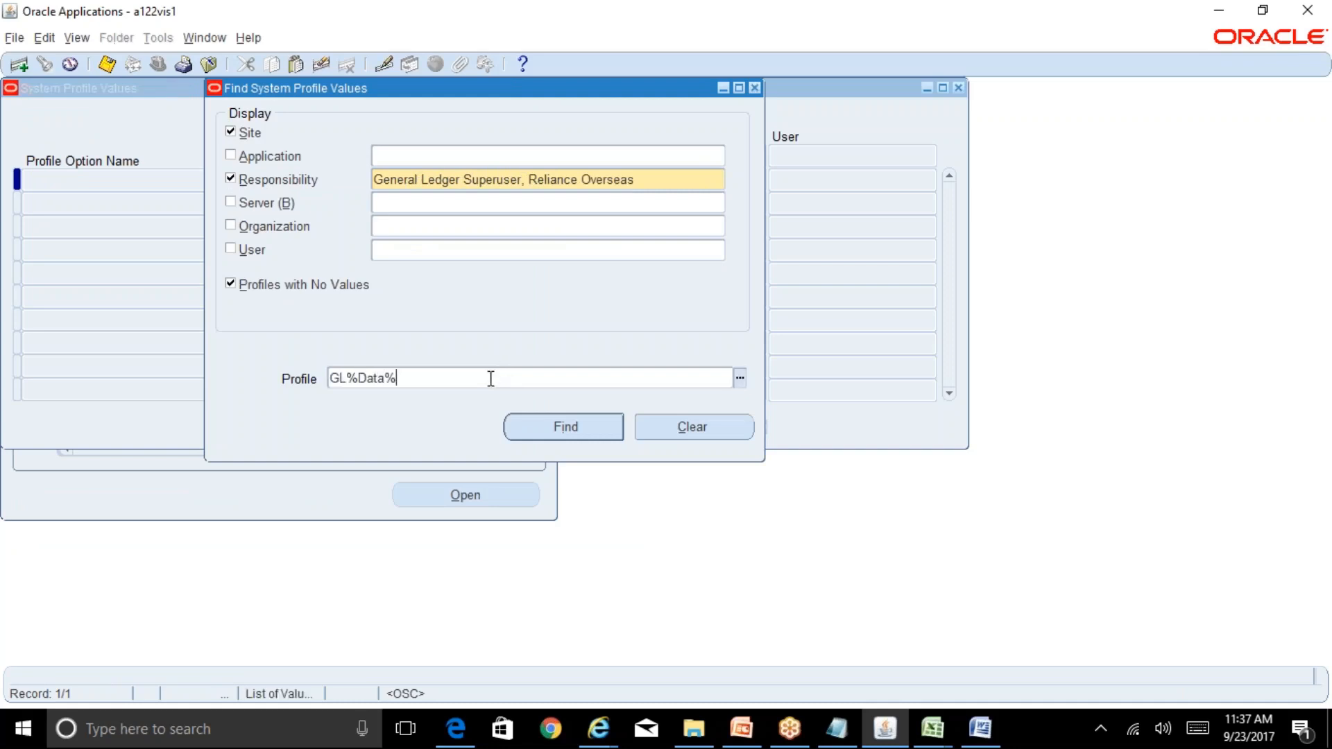
{"action": "left_click", "coordinate": [579, 433]}
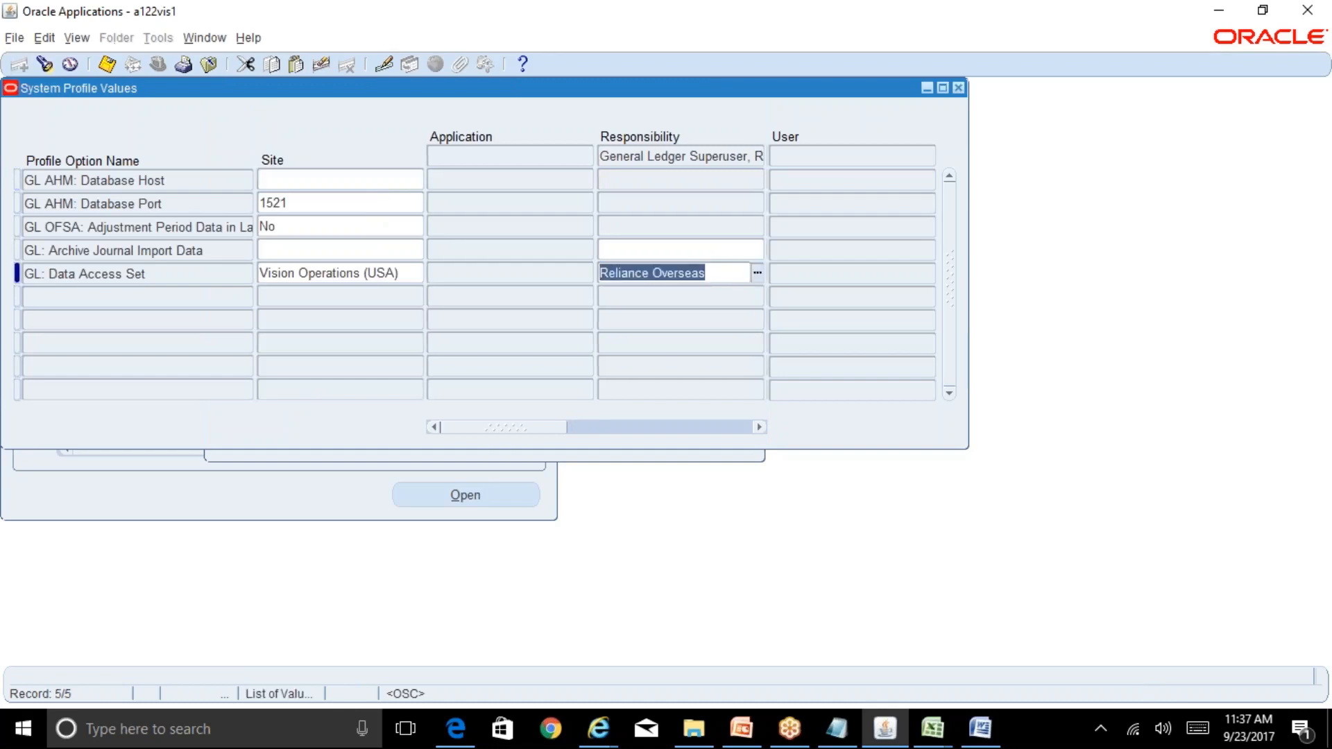
Look up the Reliance Overseas entry among the available GL: Data Access Set values starting with r, and cancel the selection.
{"action": "left_click", "coordinate": [757, 274]}
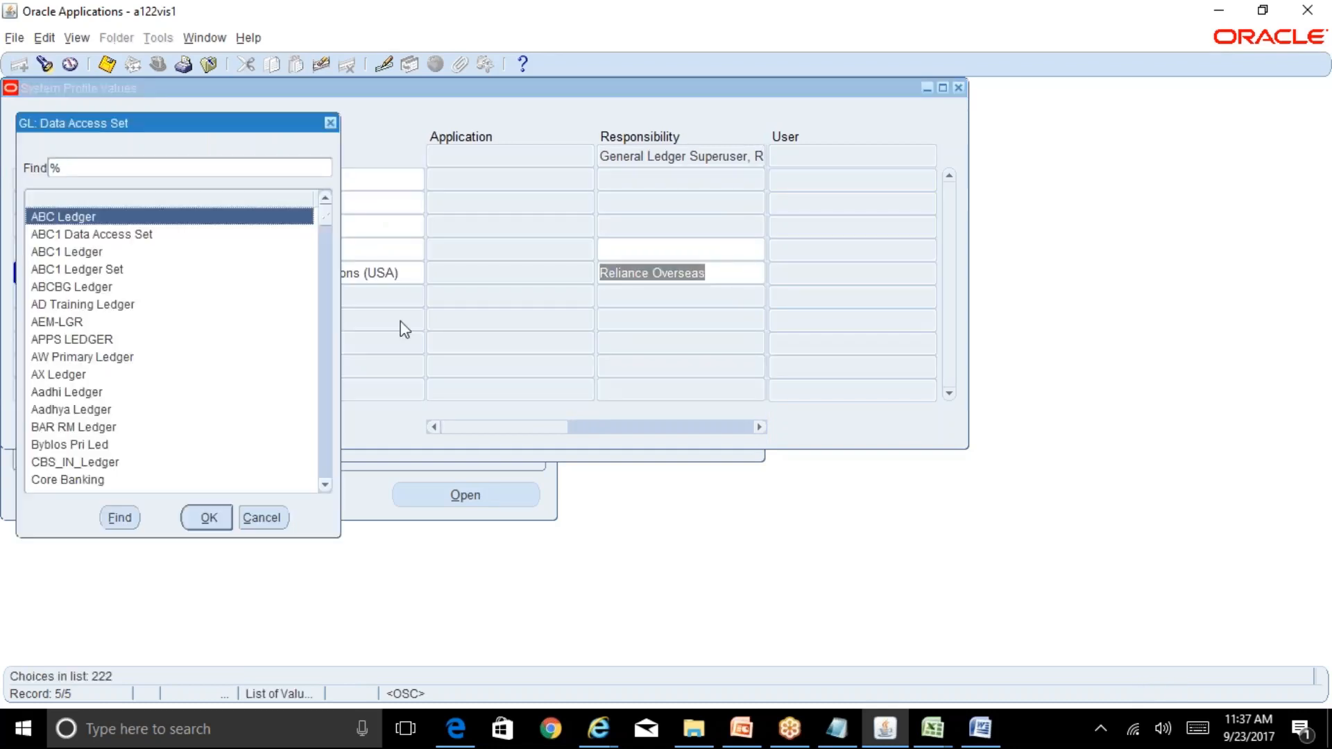
{"action": "type", "text": "r"}
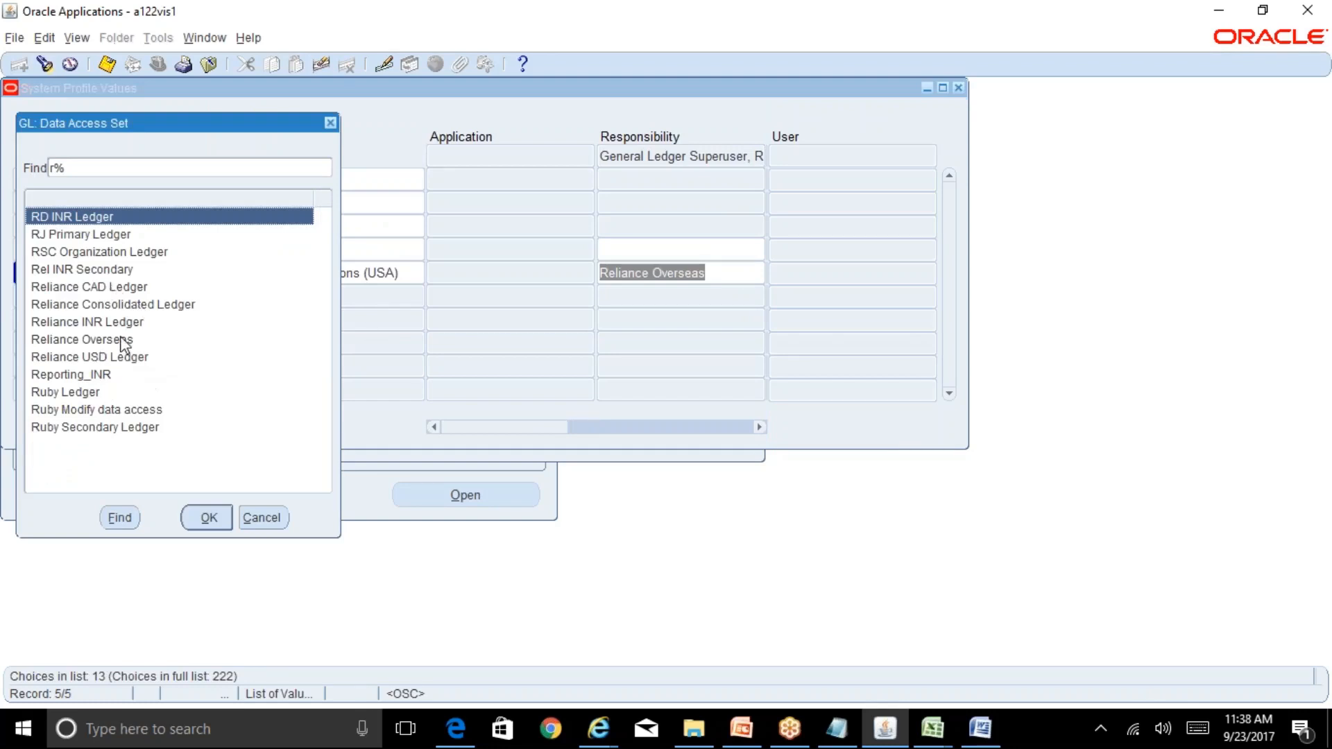
{"action": "left_click", "coordinate": [104, 339]}
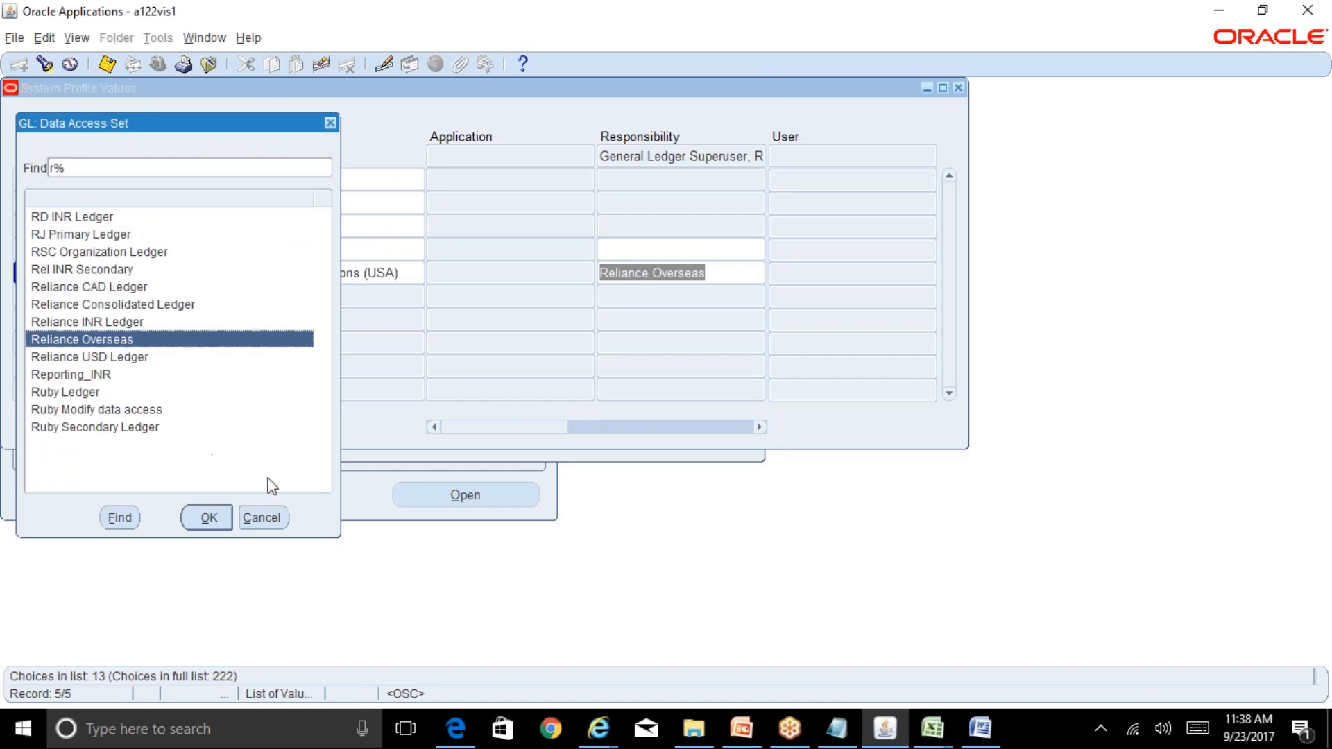
{"action": "left_click", "coordinate": [263, 519]}
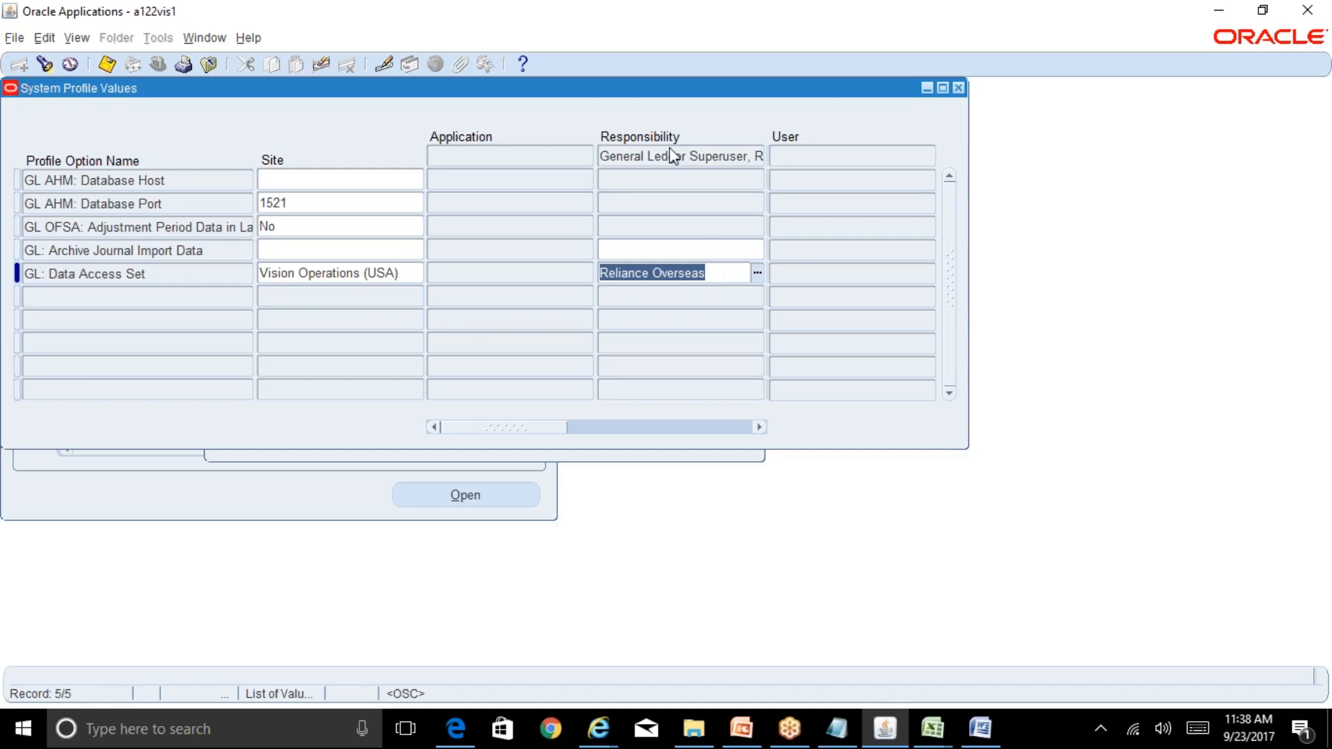
Find the GL%Data% profile options again for the responsibility General Ledger Superuser, Reliance INR, and check its GL: Data Access Set value.
{"action": "left_click", "coordinate": [46, 66]}
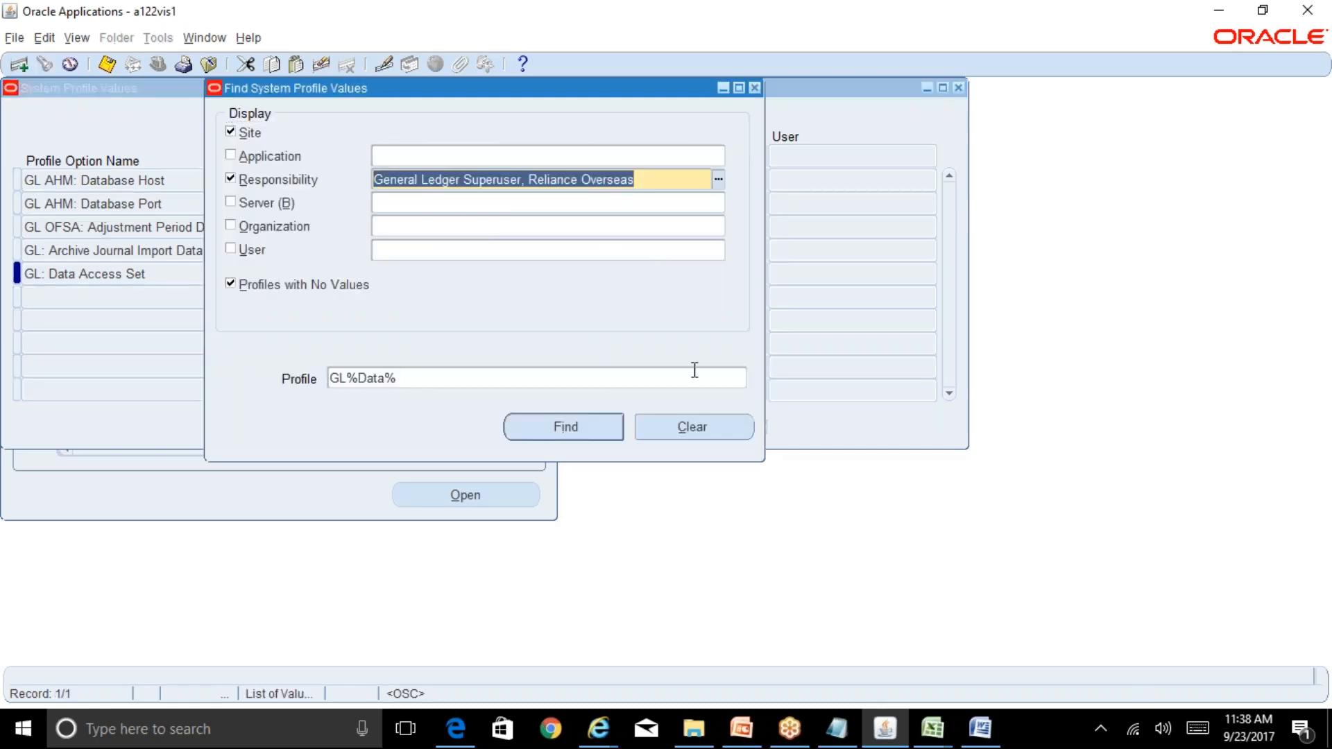
{"action": "left_click", "coordinate": [659, 187]}
{"action": "key", "text": "BackSpace"}
{"action": "key", "text": "BackSpace"}
{"action": "key", "text": "BackSpace"}
{"action": "key", "text": "BackSpace"}
{"action": "key", "text": "BackSpace"}
{"action": "key", "text": "BackSpace"}
{"action": "key", "text": "BackSpace"}
{"action": "key", "text": "BackSpace"}
{"action": "key", "text": "BackSpace"}
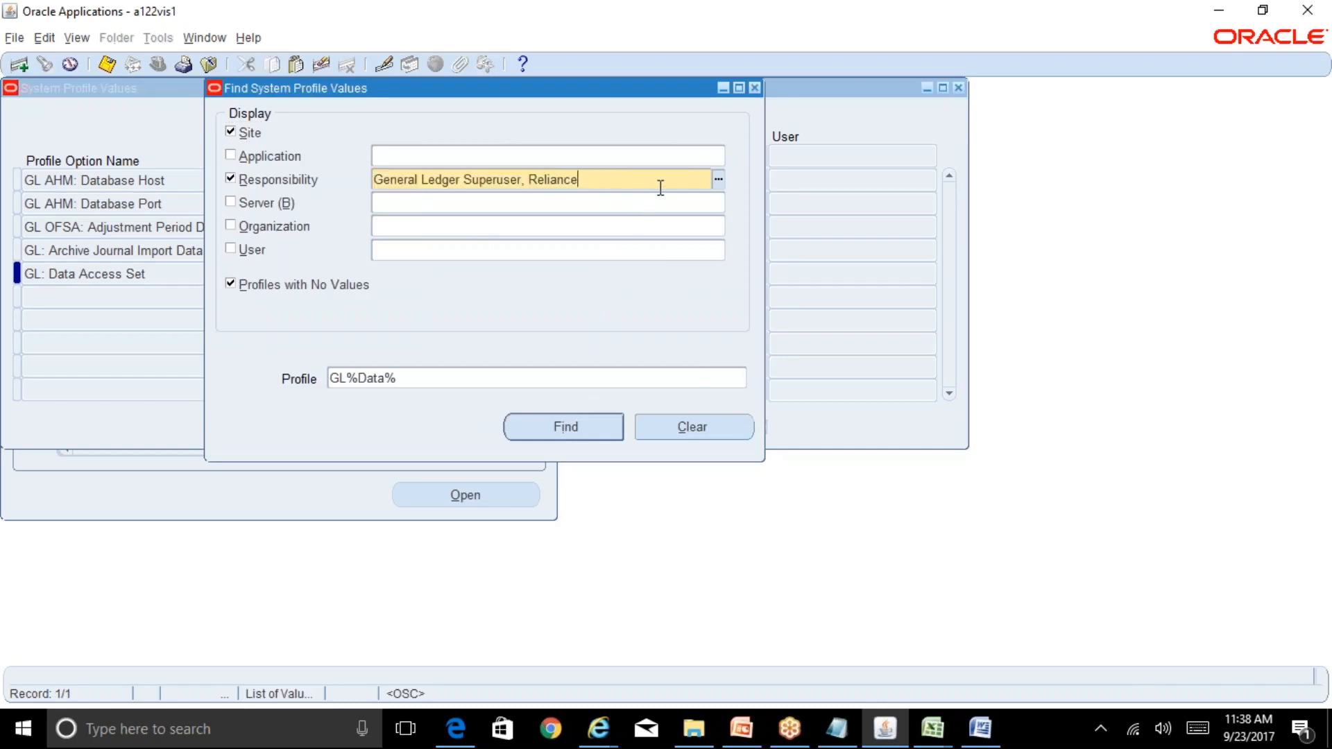
{"action": "type", "text": "%INR%"}
{"action": "key", "text": "Tab"}
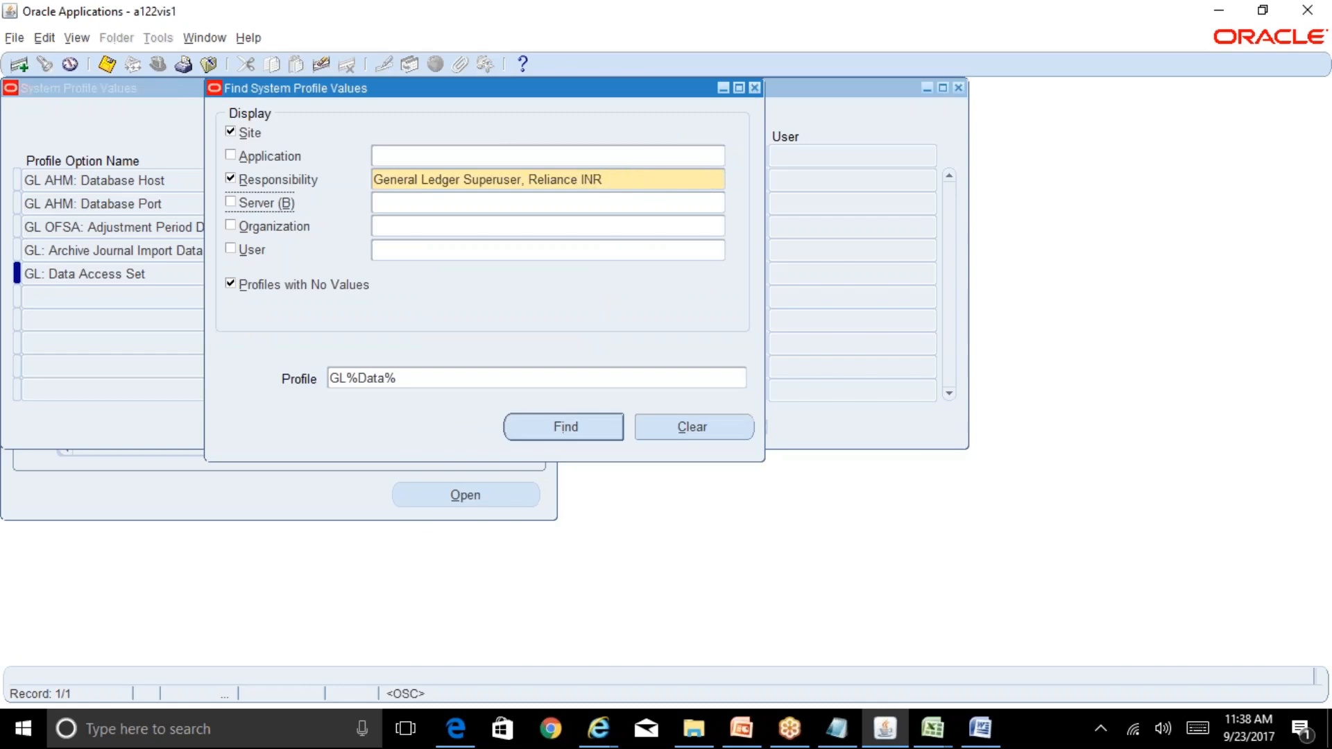
{"action": "left_click", "coordinate": [565, 426]}
{"action": "left_click", "coordinate": [725, 274]}
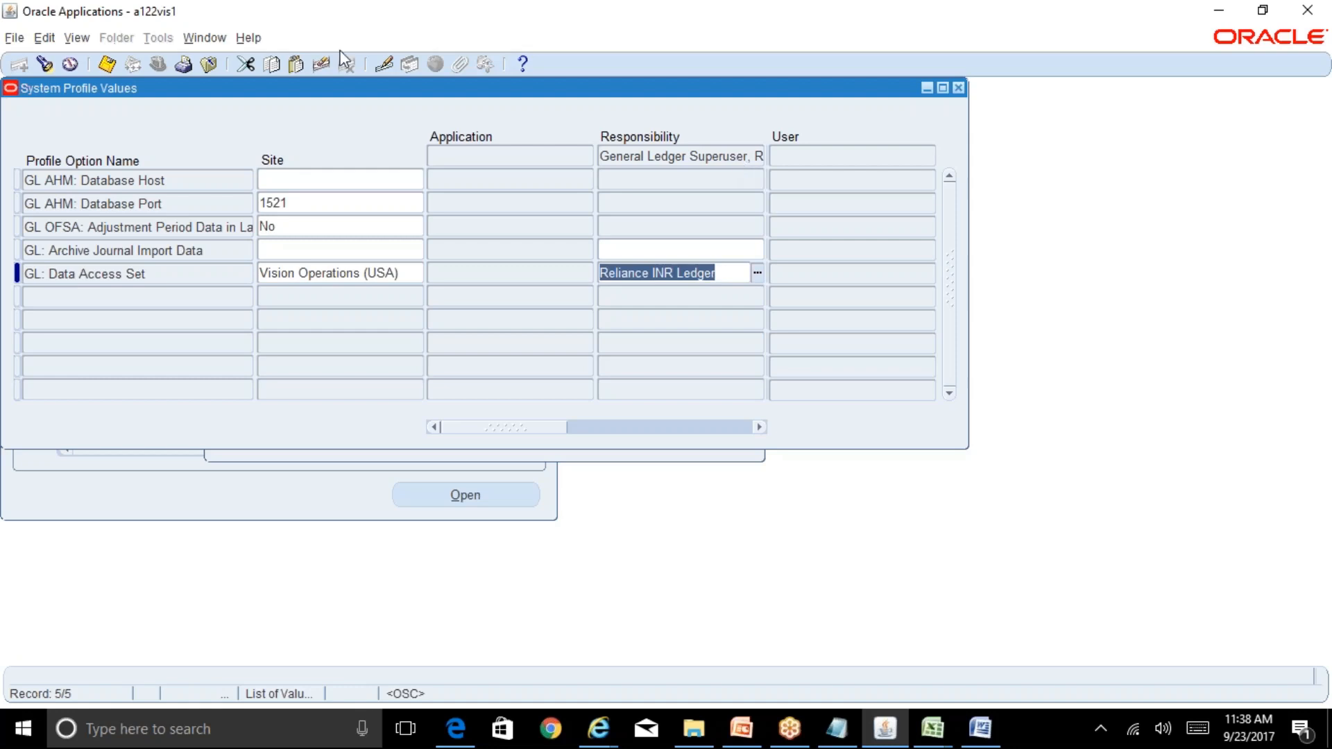
Compare the search criteria with the GL: Data Access Set of Reliance INR, view the selectable access sets, and cancel the selection.
{"action": "left_click", "coordinate": [54, 66]}
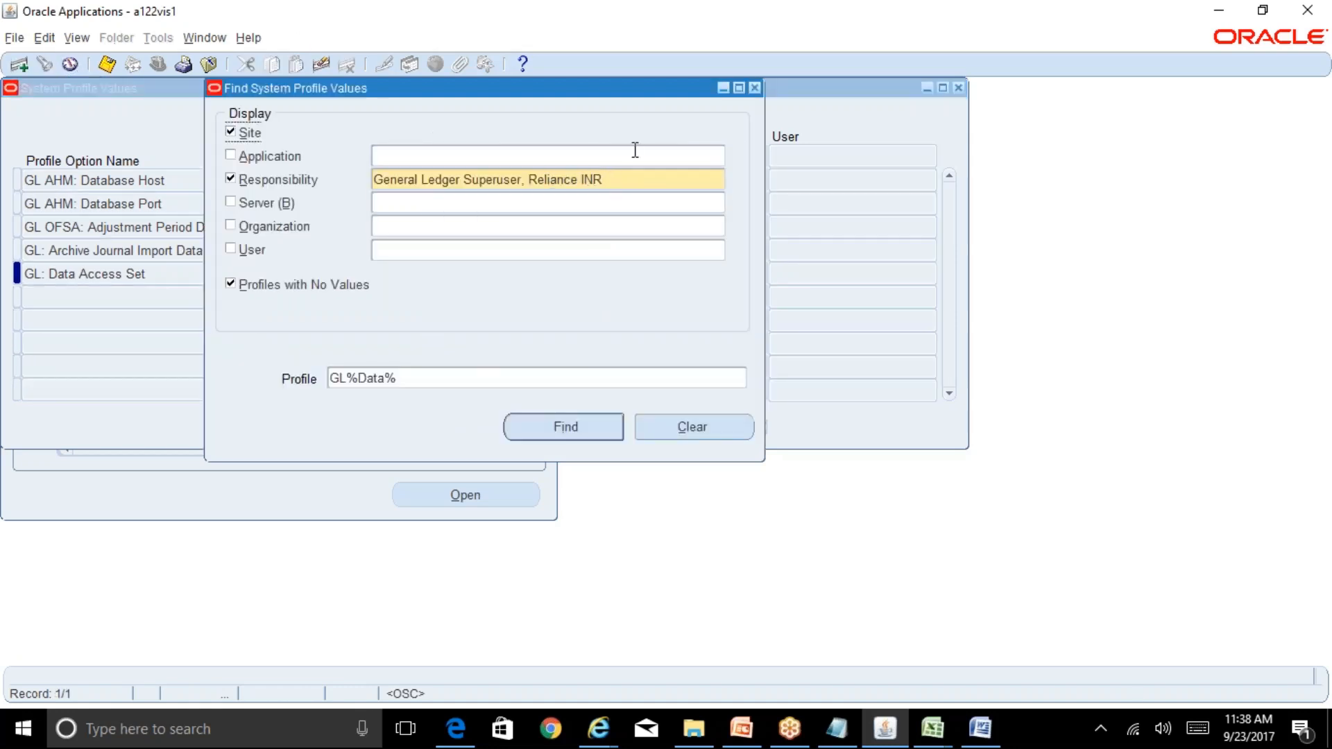
{"action": "left_click_drag", "start_coordinate": [654, 92], "coordinate": [510, 151]}
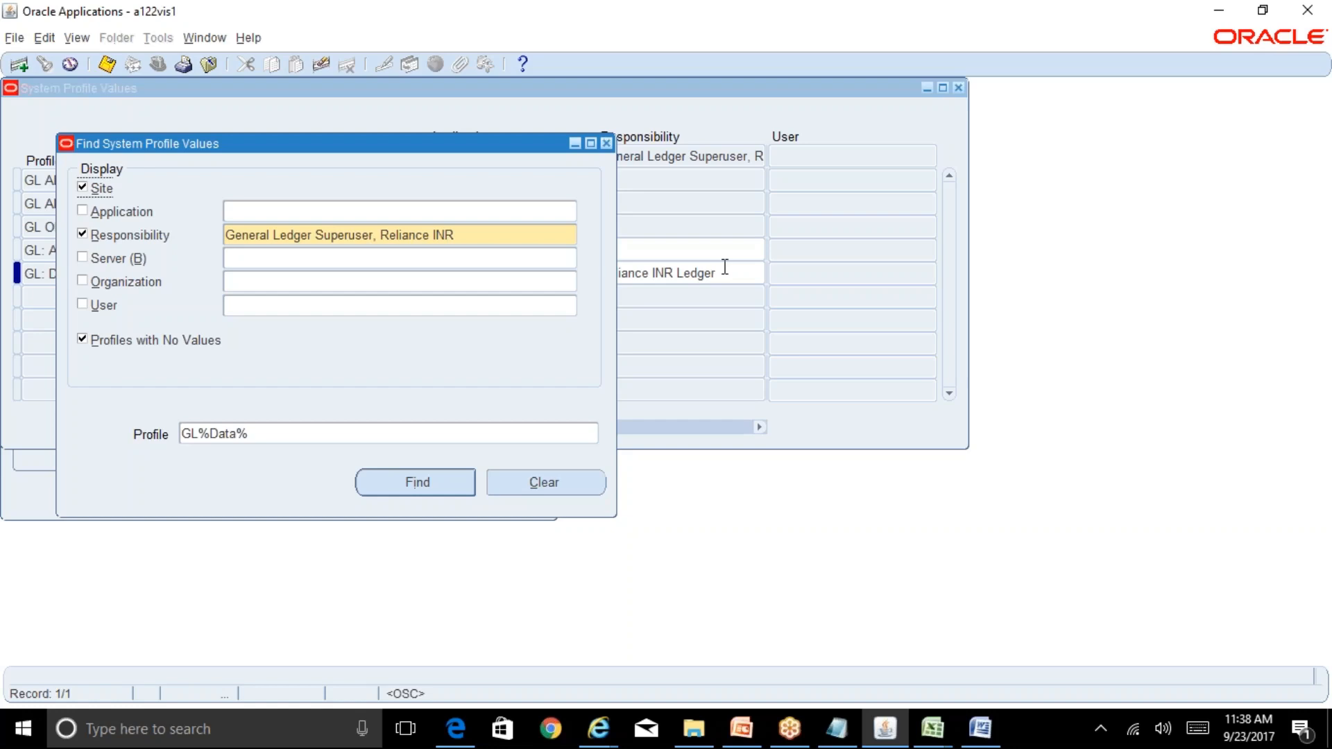
{"action": "left_click", "coordinate": [452, 109]}
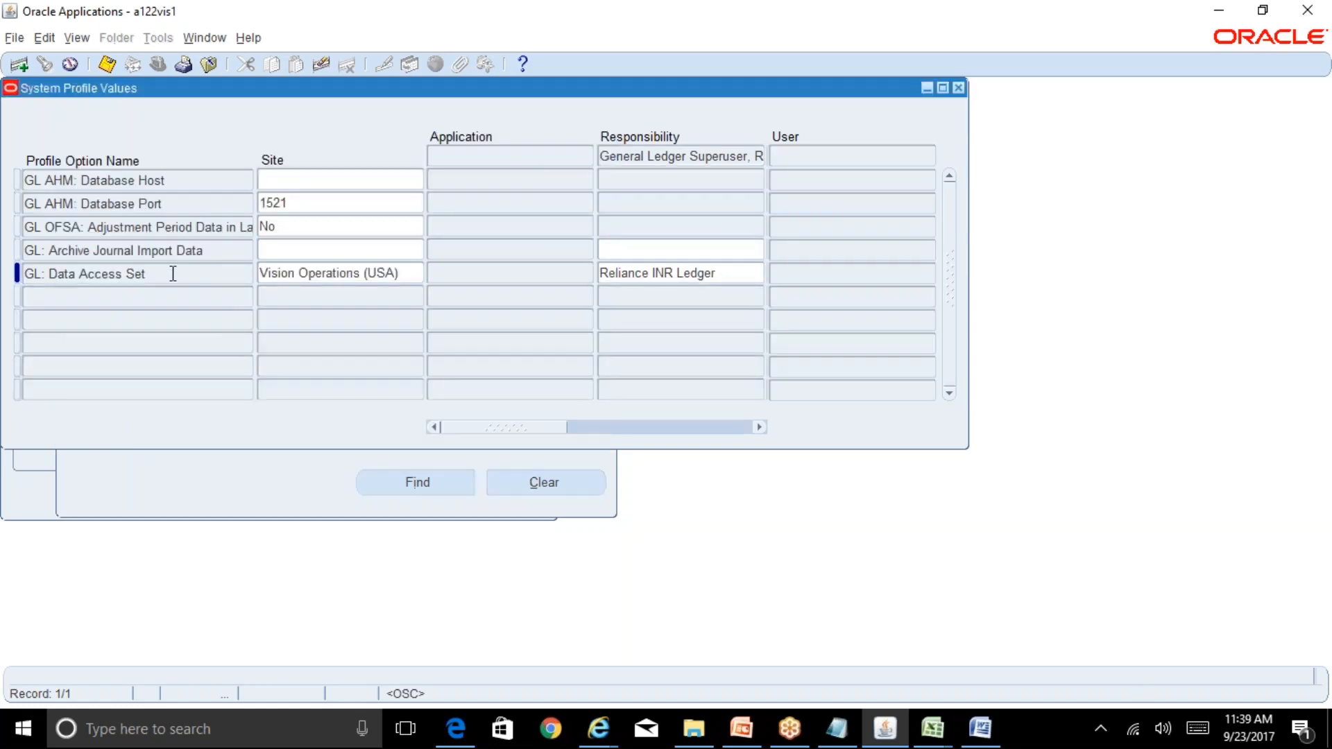
{"action": "left_click", "coordinate": [145, 274]}
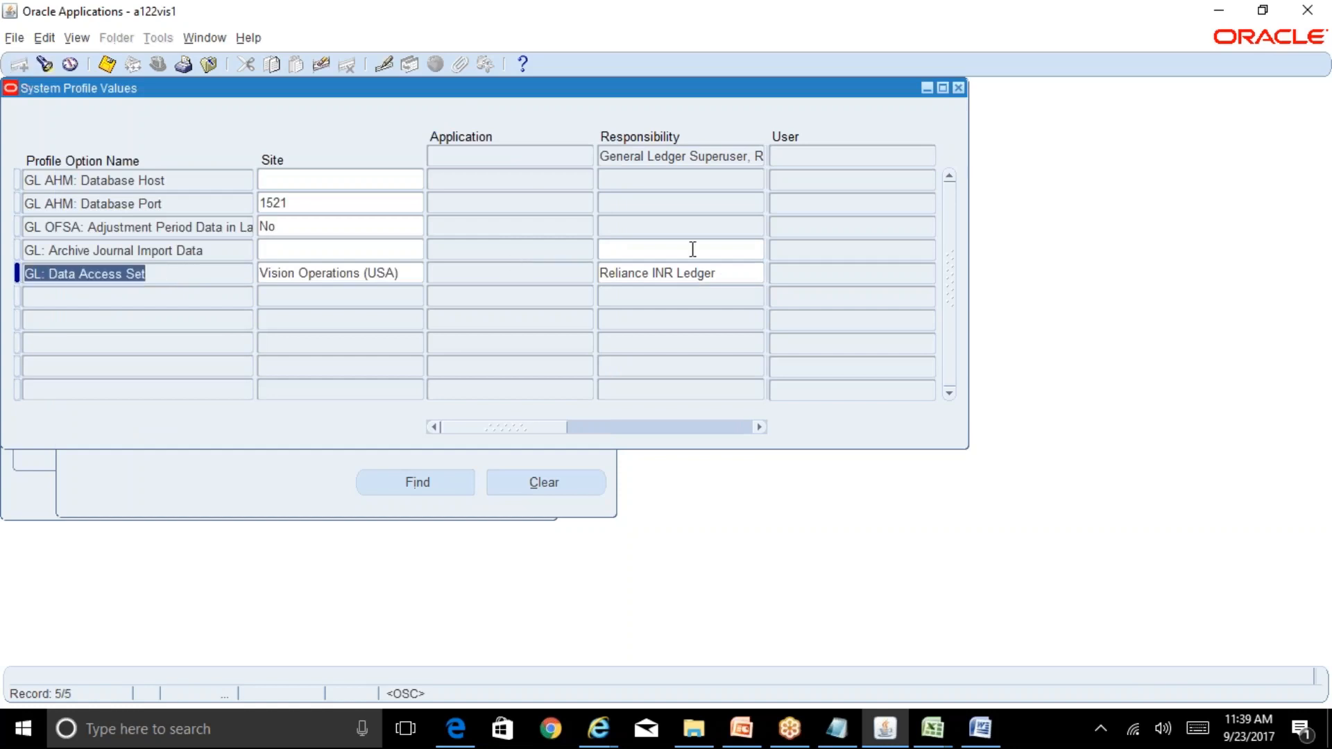
{"action": "left_click", "coordinate": [714, 273]}
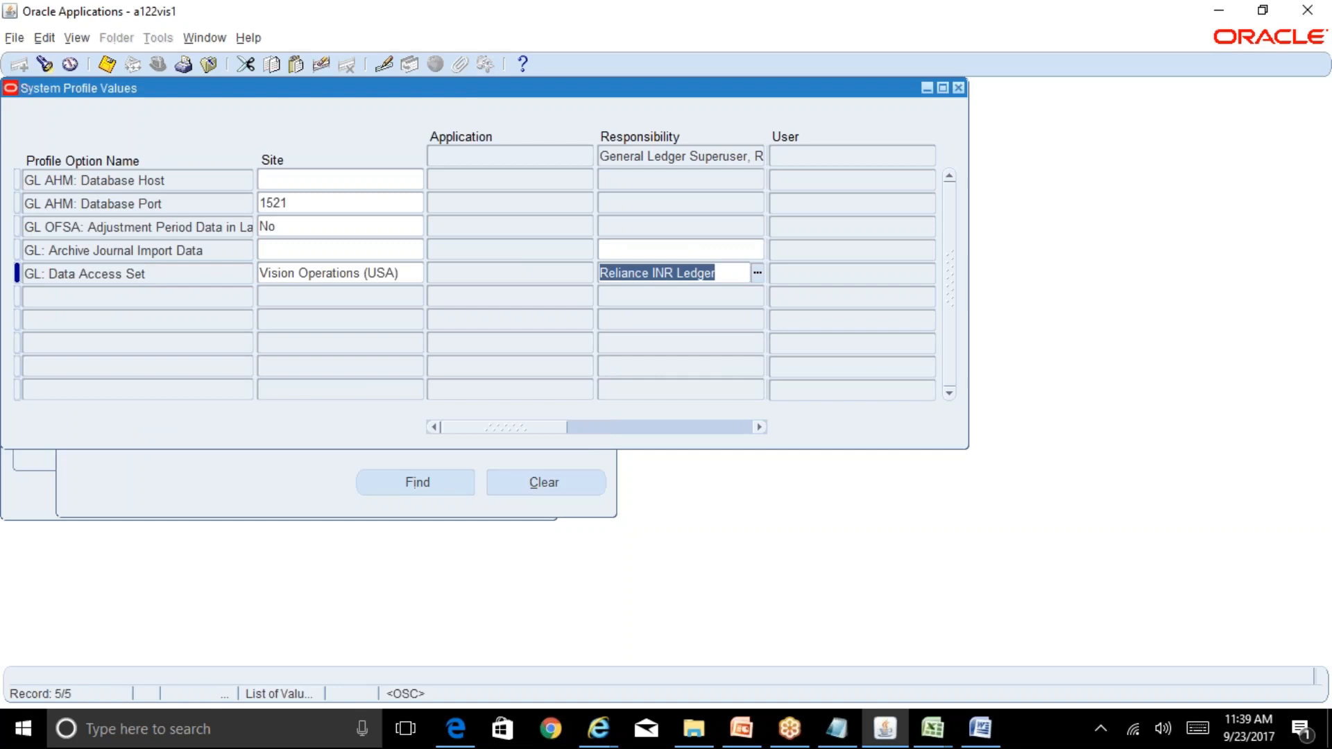
{"action": "left_click", "coordinate": [756, 274]}
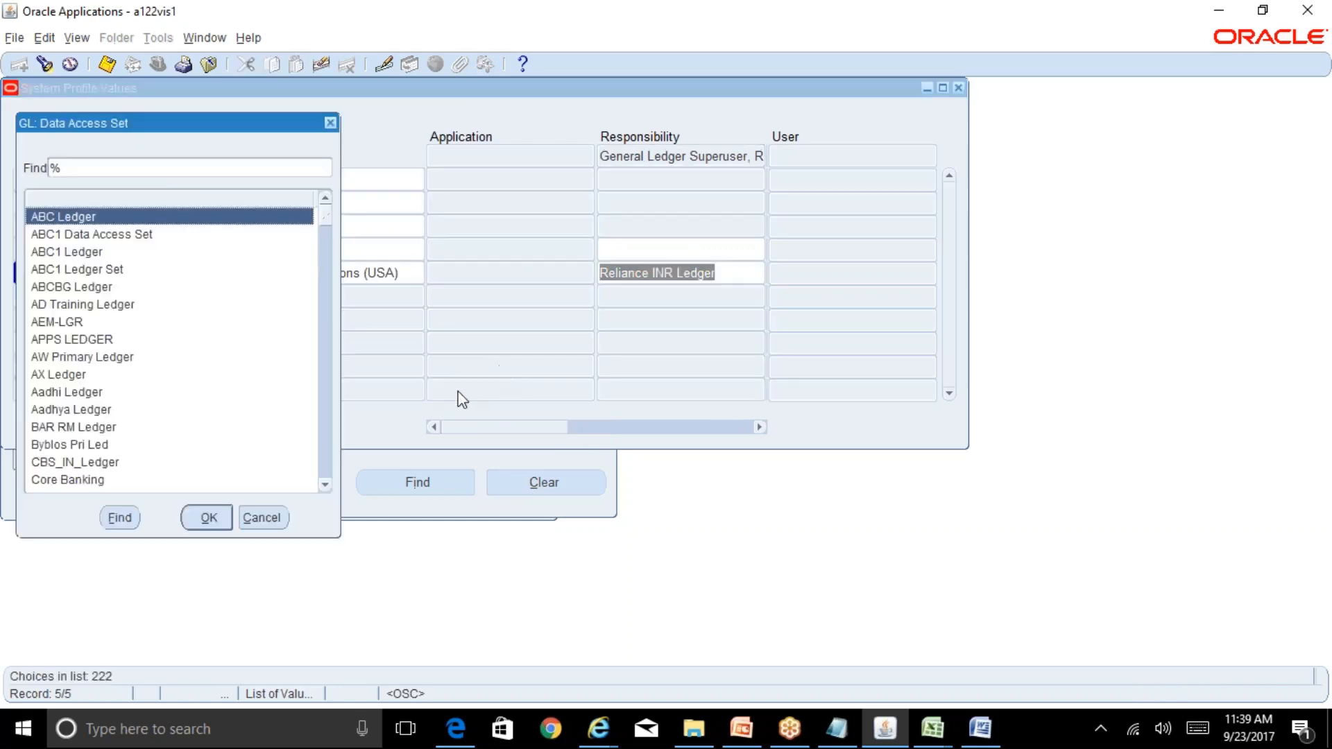
{"action": "left_click", "coordinate": [269, 520]}
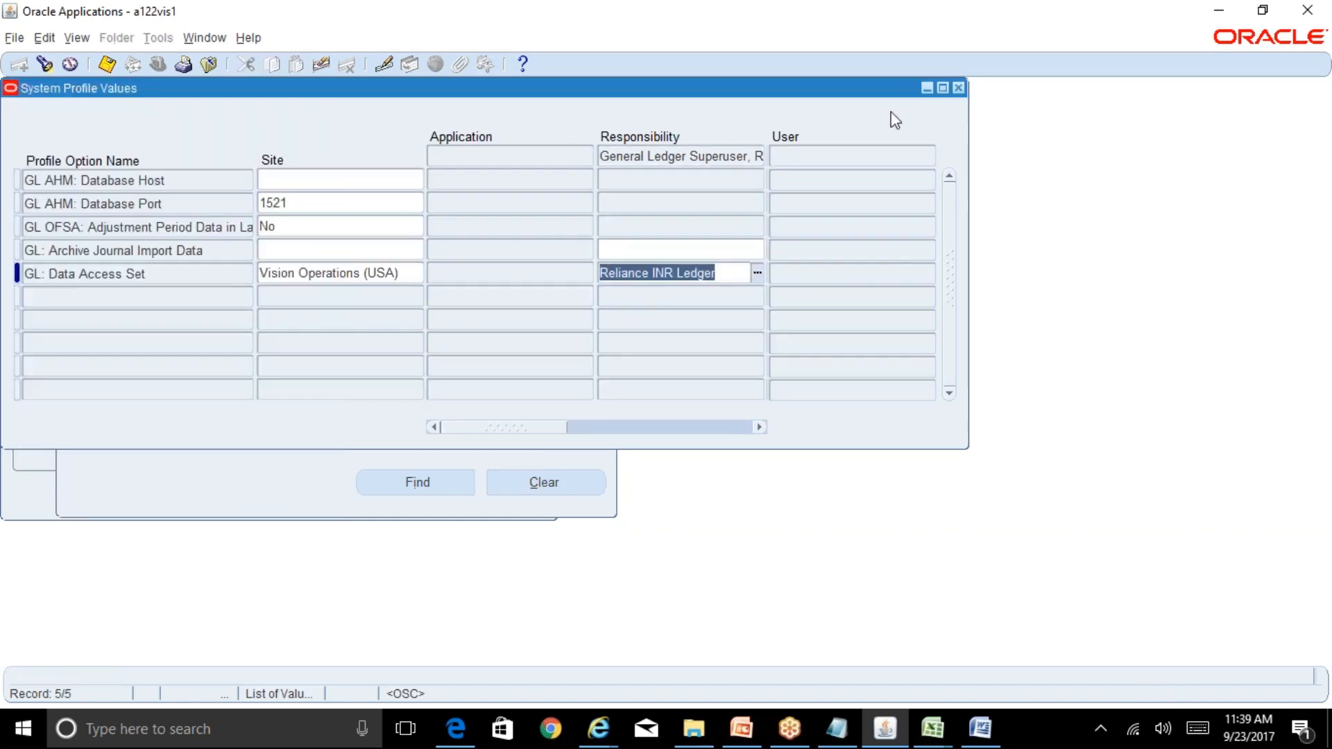
Close the profile values and switch the responsibility to General Ledger Superuser, Reliance Overseas.
{"action": "left_click", "coordinate": [958, 87]}
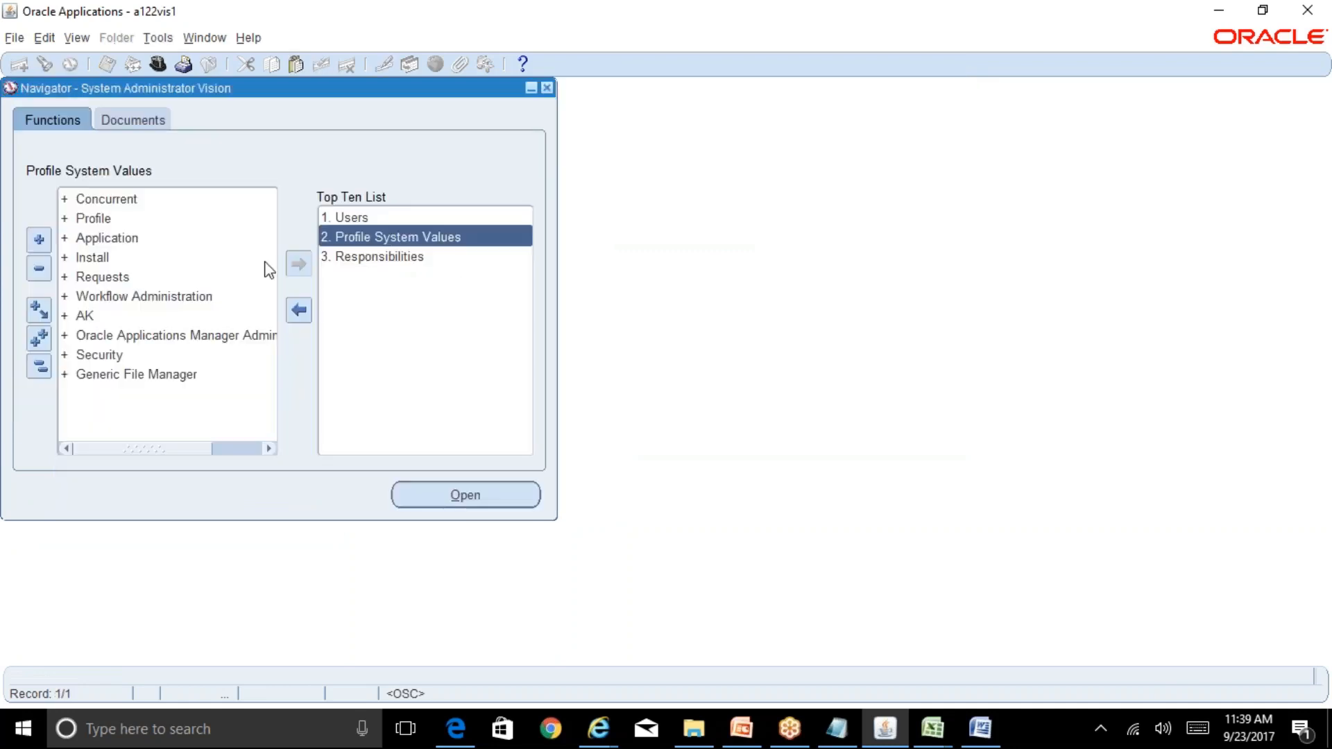
{"action": "key", "text": "alt+f"}
{"action": "type", "text": "w"}
{"action": "type", "text": "general Ledger"}
{"action": "key", "text": "Down"}
{"action": "key", "text": "Down"}
{"action": "key", "text": "Down"}
{"action": "key", "text": "Down"}
{"action": "key", "text": "Down"}
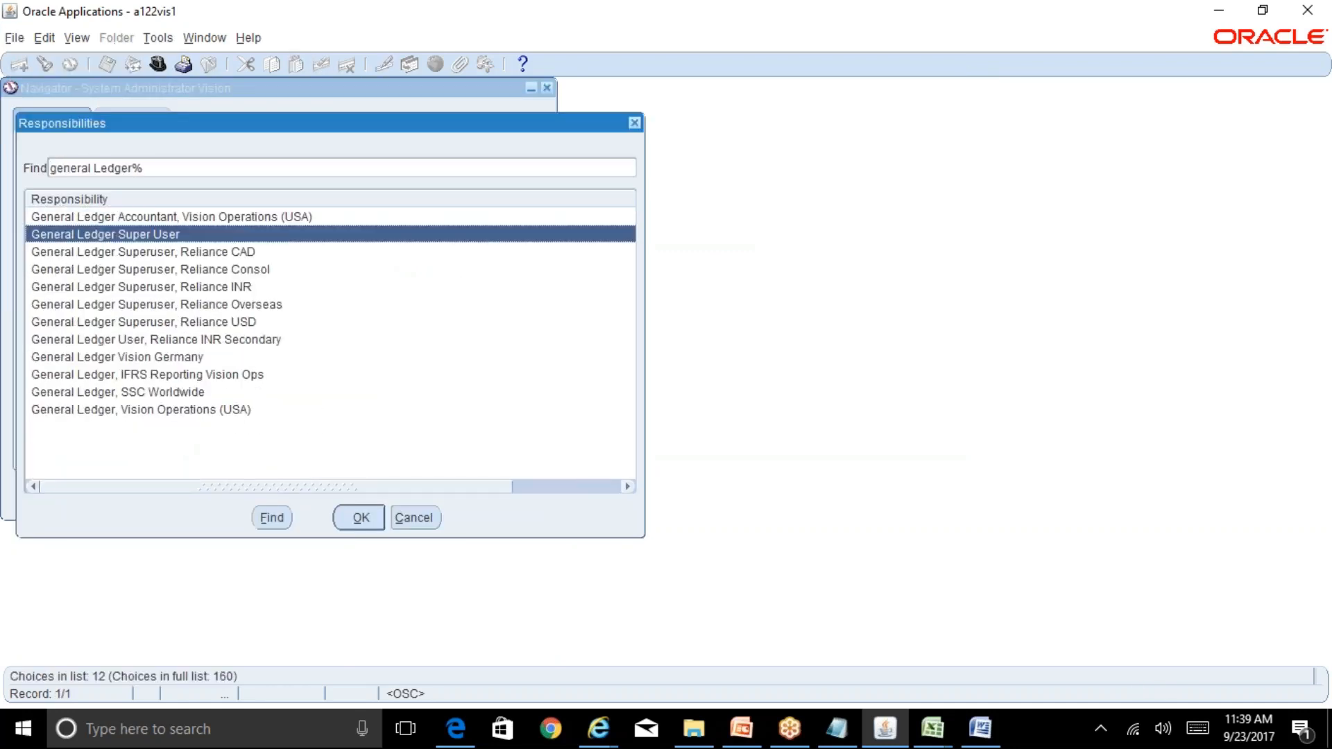
{"action": "key", "text": "Return"}
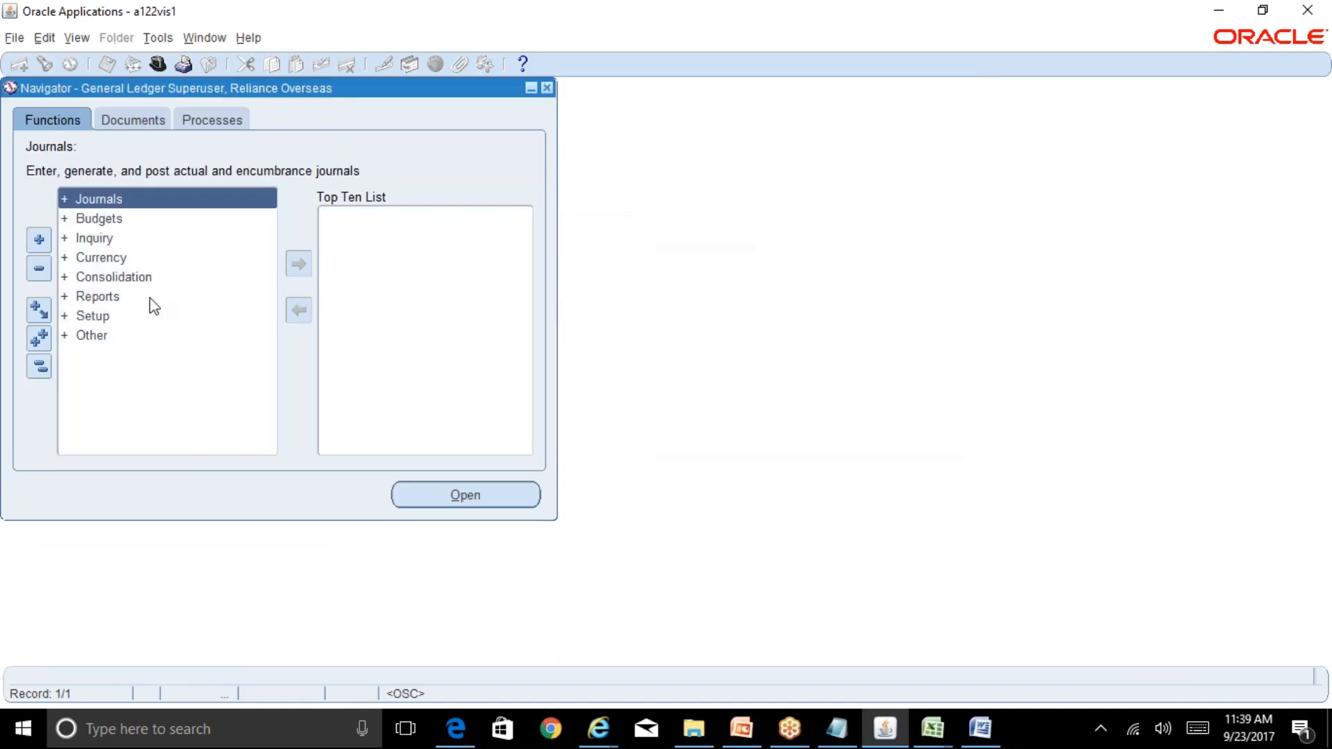
Open the Open and Close Periods form from Setup and find all periods of Reliance CAD Ledger.
{"action": "double_click", "coordinate": [107, 319]}
{"action": "left_click_drag", "start_coordinate": [273, 337], "coordinate": [274, 420]}
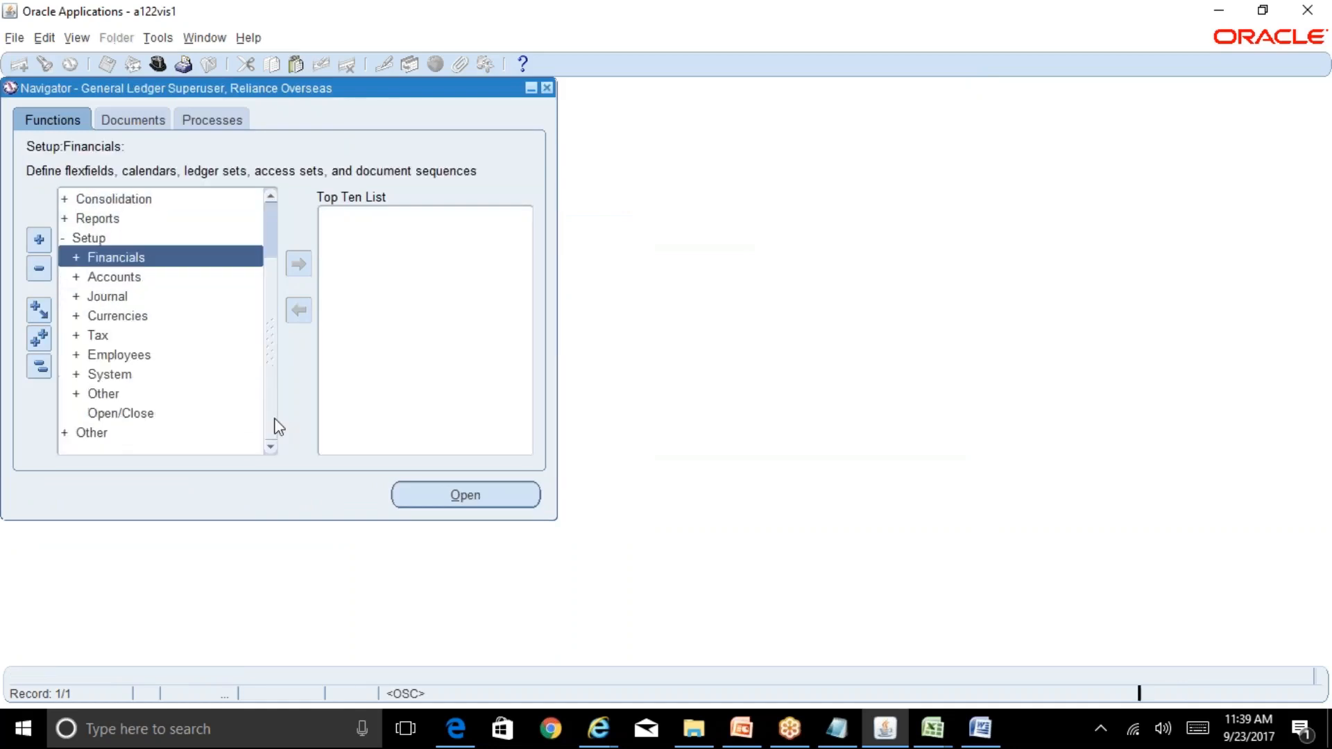
{"action": "double_click", "coordinate": [178, 416]}
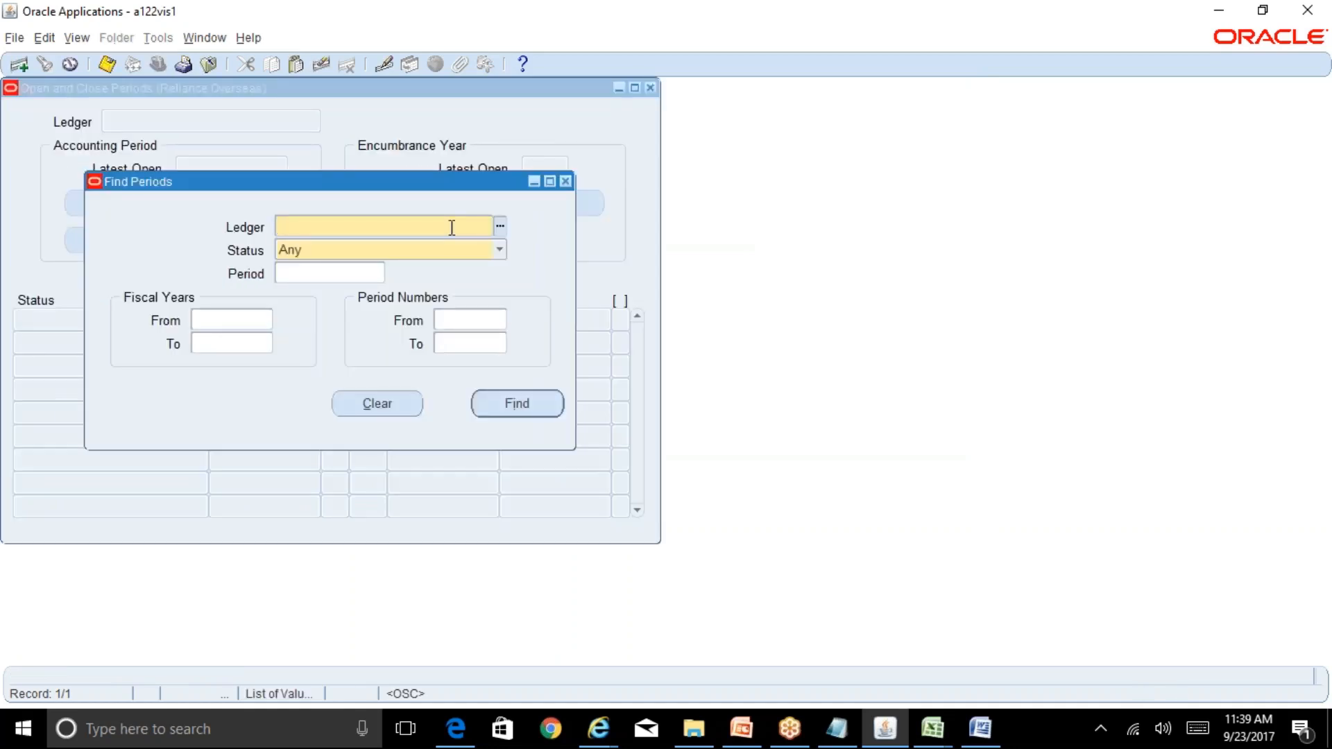
{"action": "left_click", "coordinate": [500, 226]}
{"action": "left_click", "coordinate": [437, 597]}
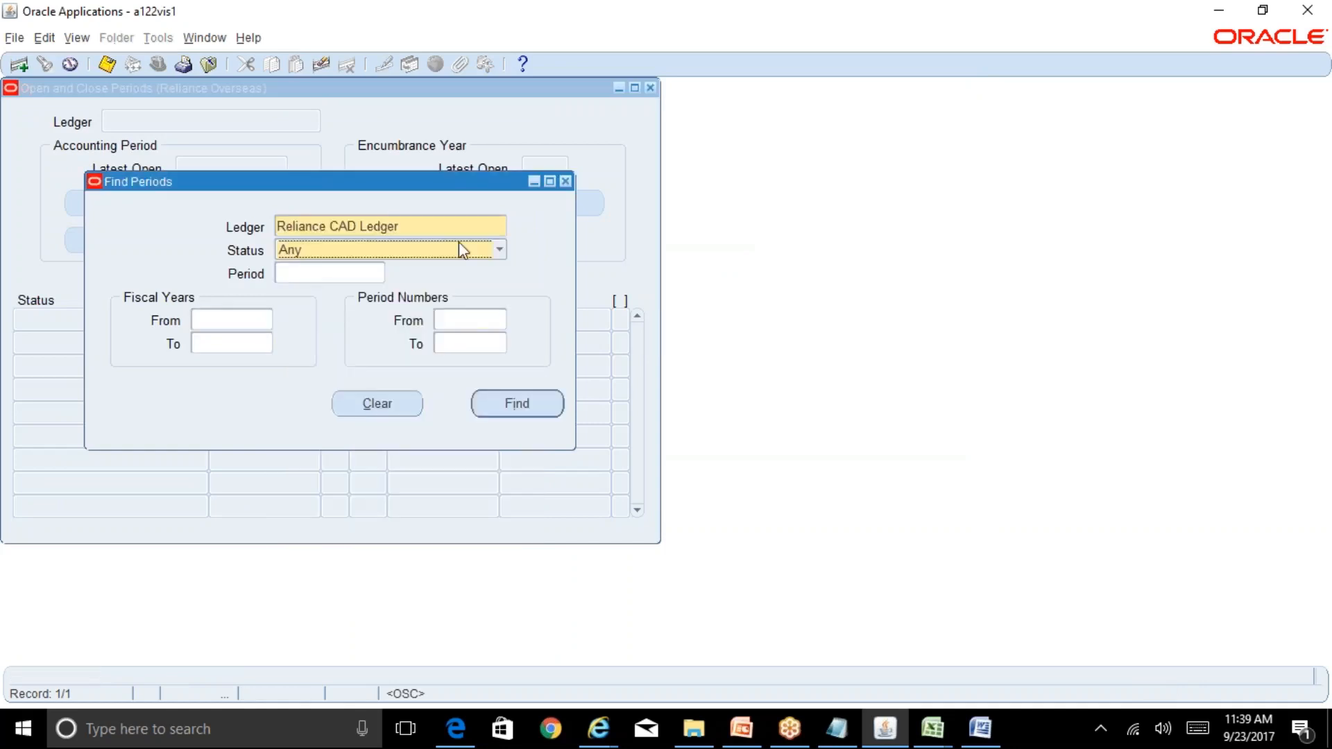
{"action": "left_click", "coordinate": [528, 408]}
View the record history of the aug-17 period in Reliance CAD Ledger.
{"action": "left_click", "coordinate": [147, 366]}
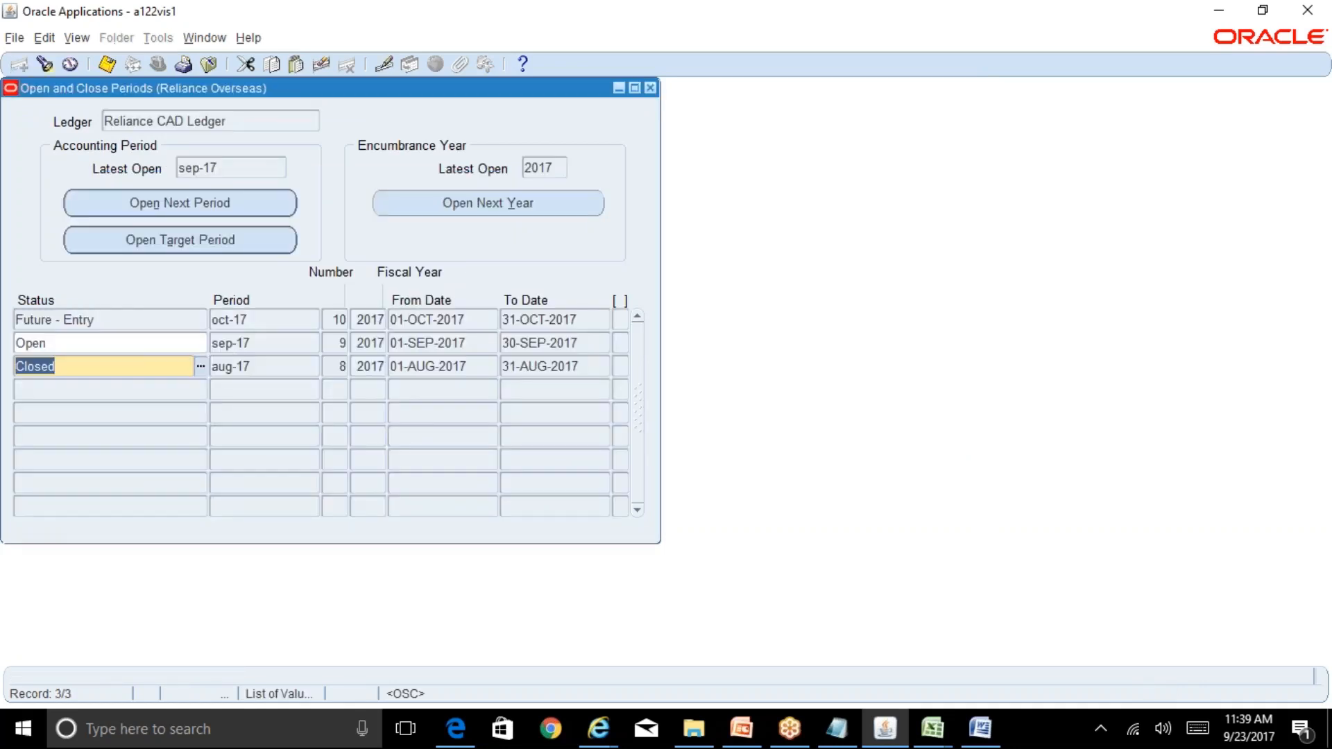
{"action": "left_click", "coordinate": [248, 38]}
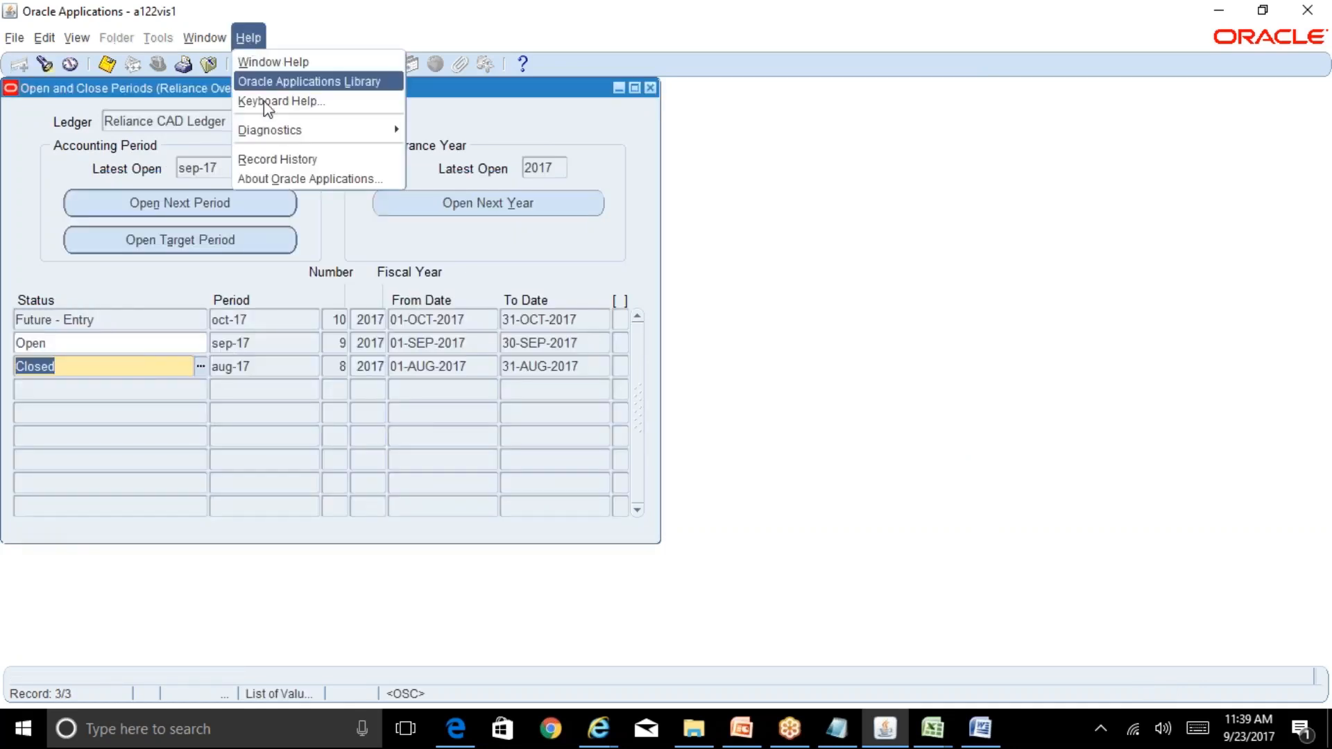
{"action": "left_click", "coordinate": [288, 157]}
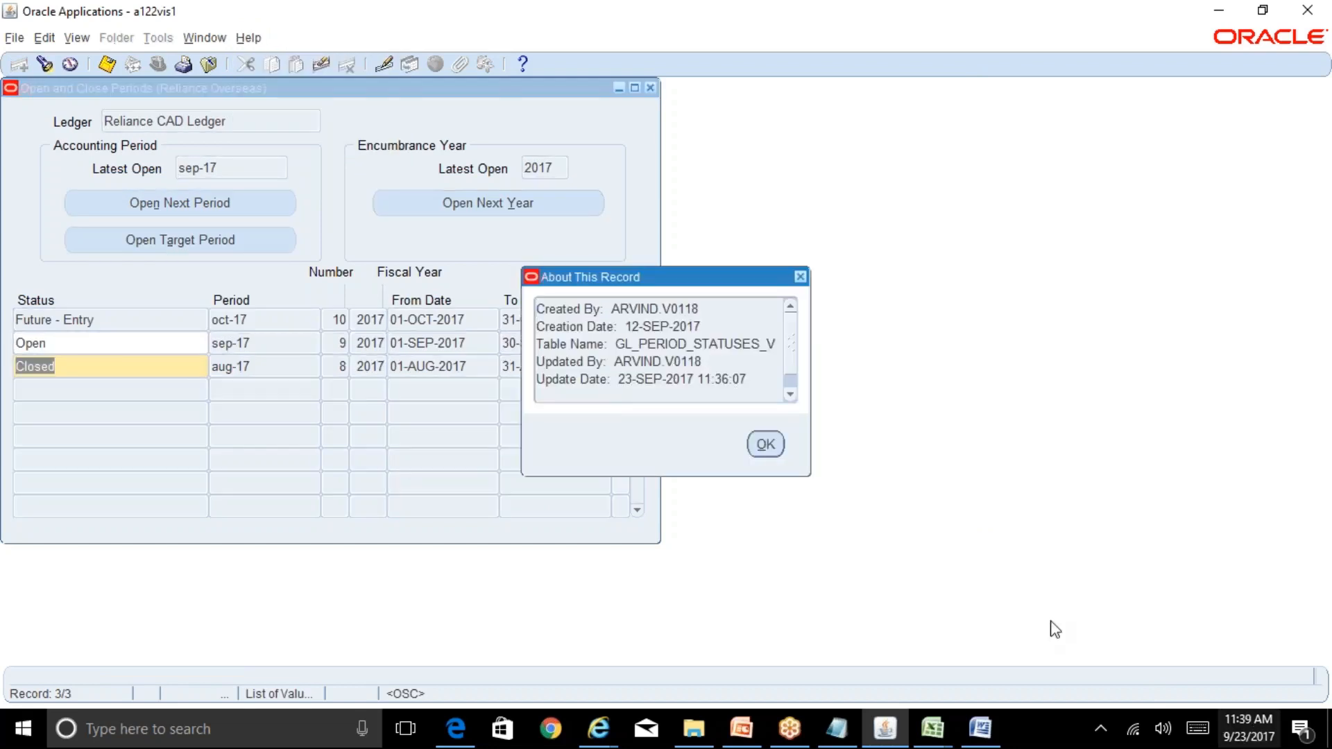
{"action": "left_click", "coordinate": [776, 444]}
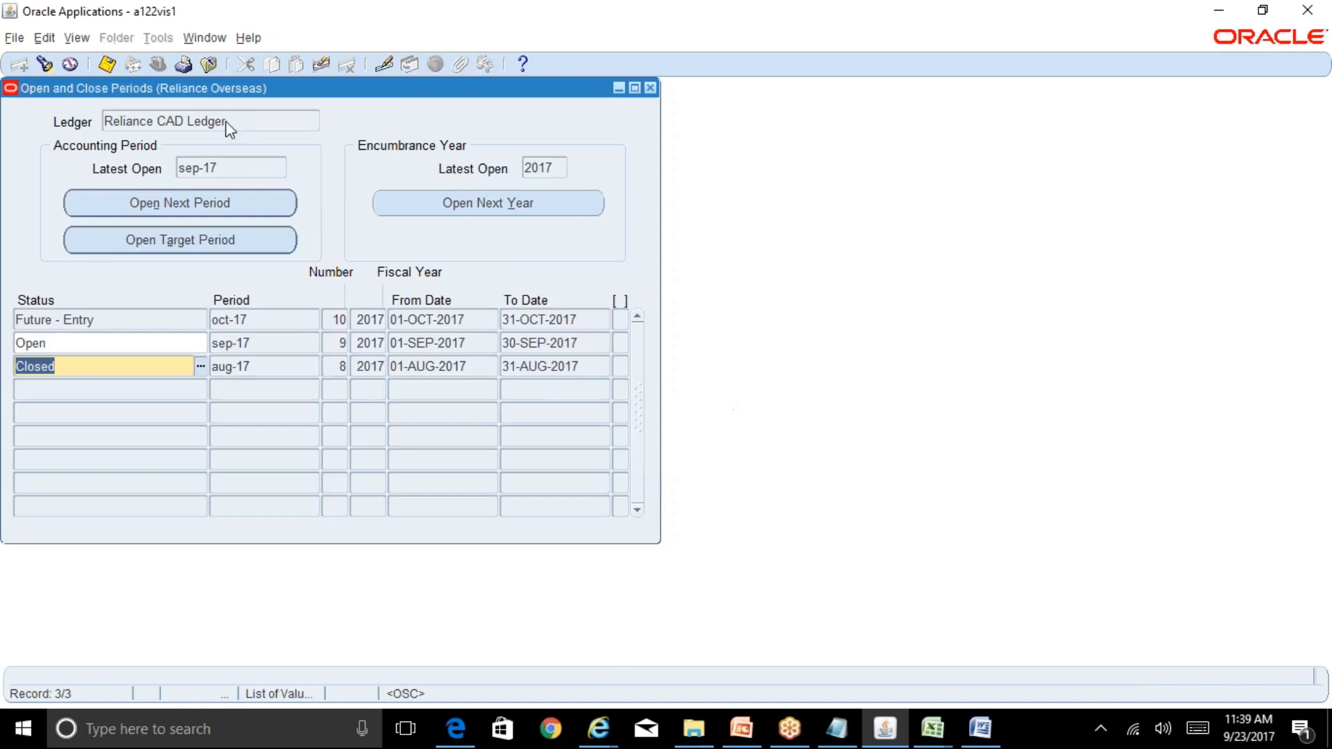
Find the periods of Reliance USD Ledger and view the record history of its aug-17 period.
{"action": "left_click", "coordinate": [44, 65]}
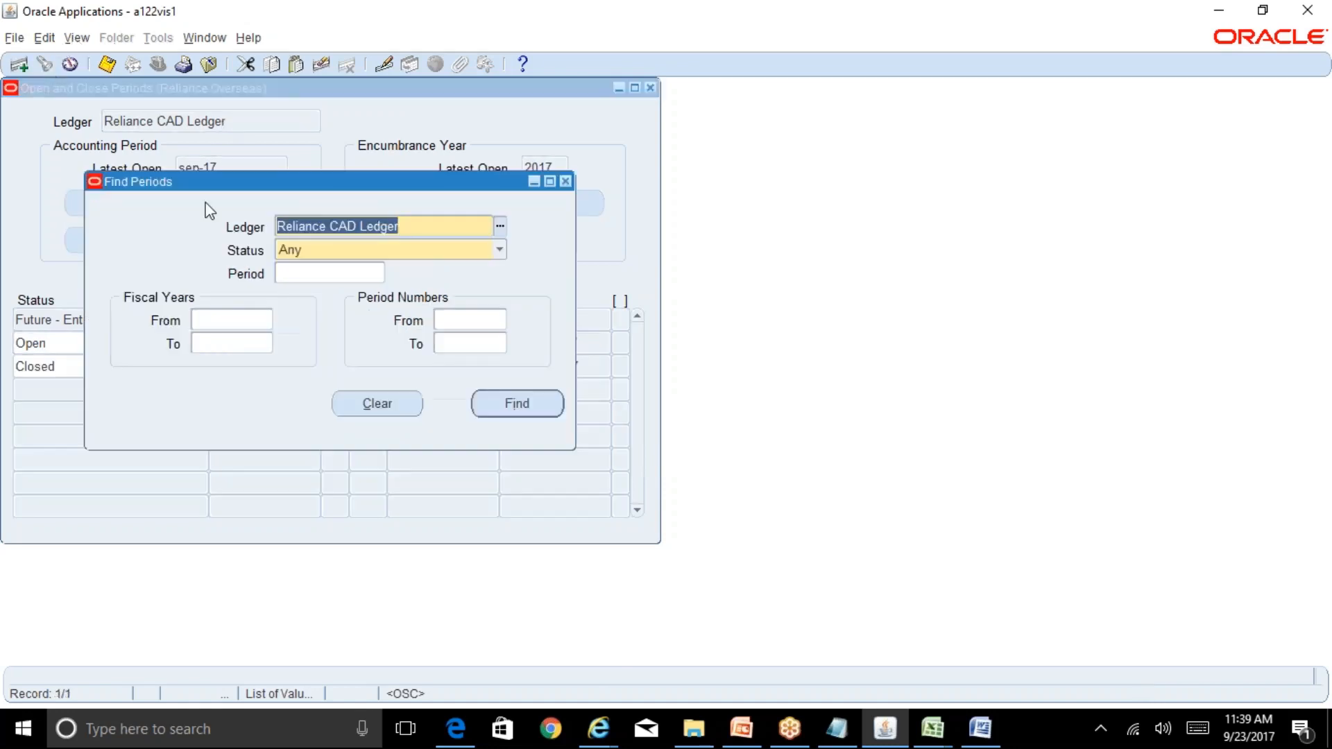
{"action": "left_click", "coordinate": [503, 226]}
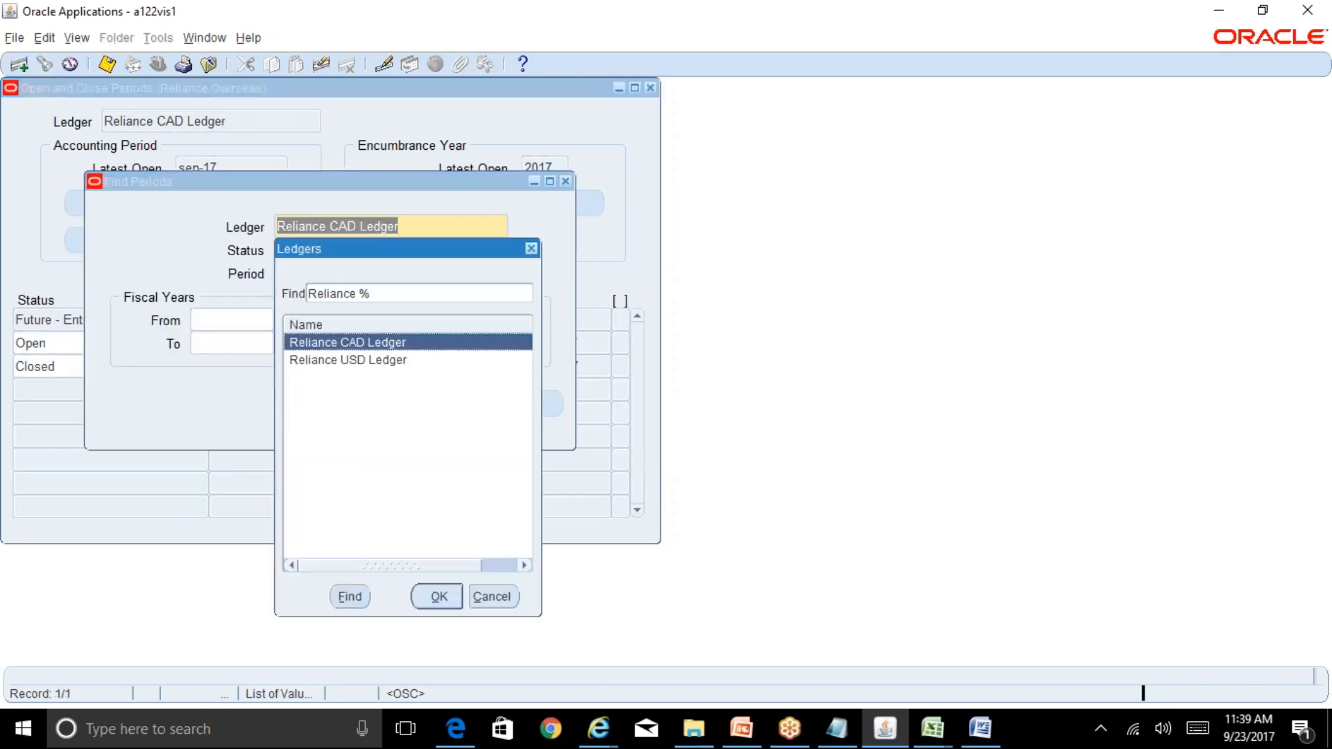
{"action": "left_click", "coordinate": [357, 366]}
{"action": "left_click", "coordinate": [434, 595]}
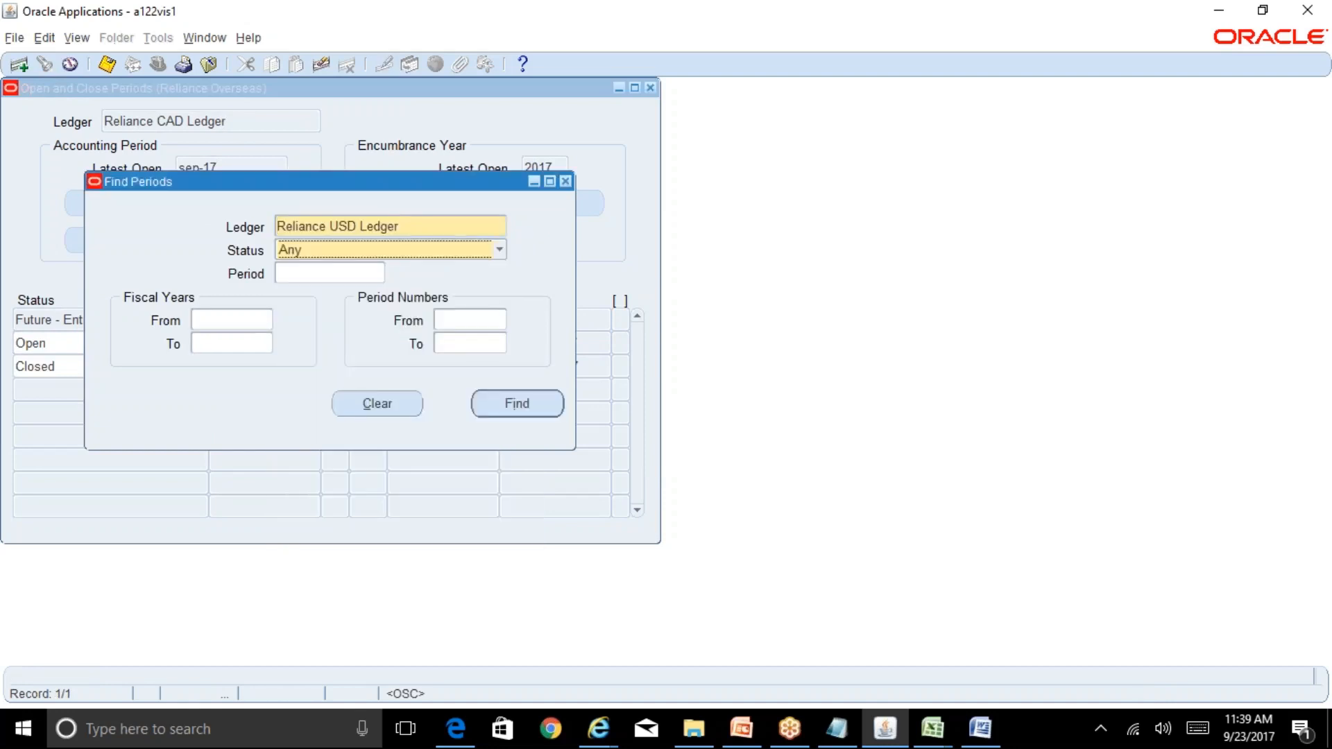
{"action": "left_click", "coordinate": [489, 400]}
{"action": "left_click", "coordinate": [102, 365]}
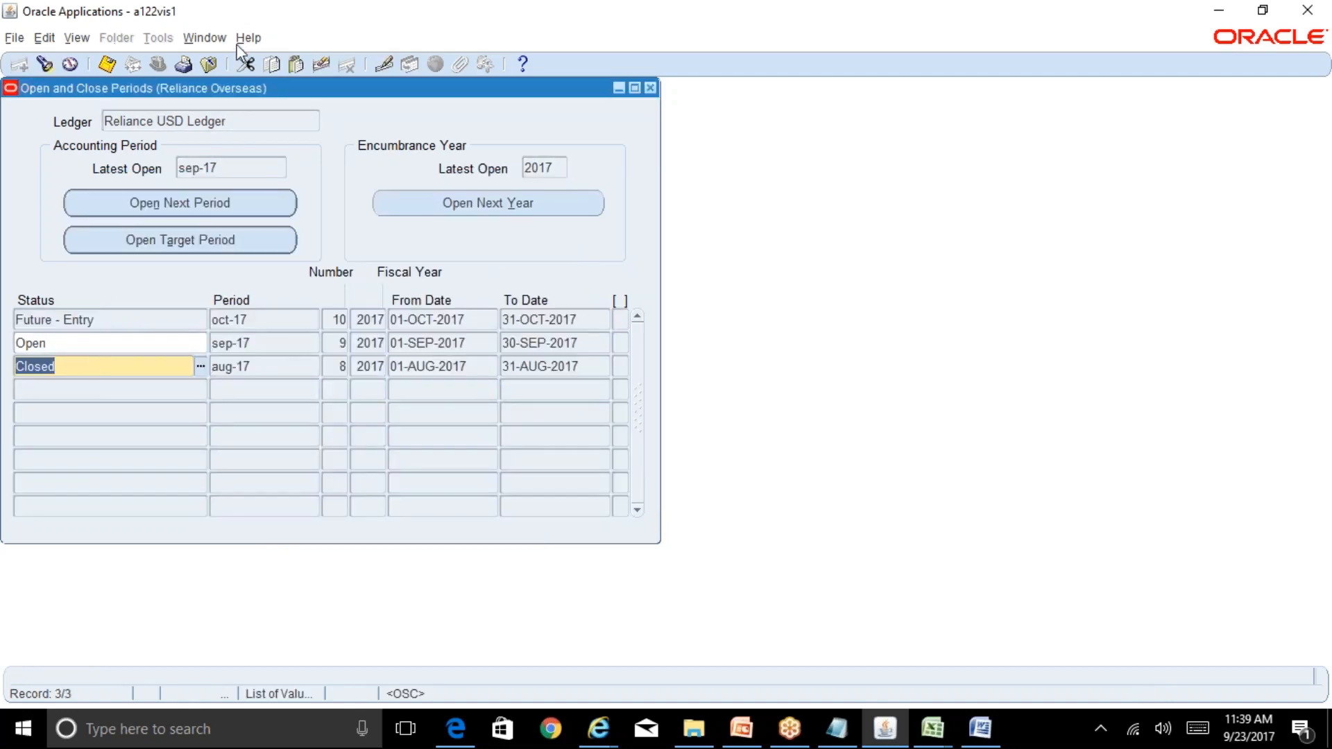
{"action": "left_click", "coordinate": [248, 37]}
{"action": "left_click", "coordinate": [284, 162]}
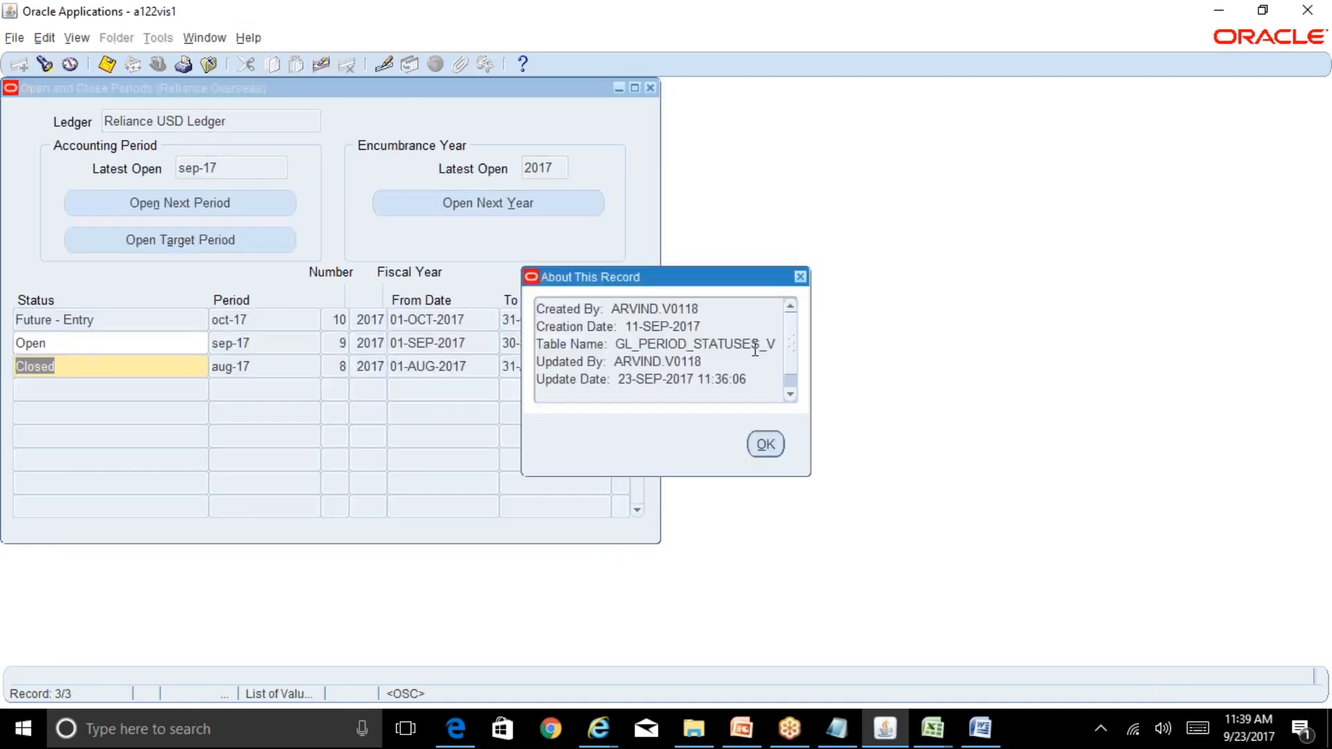
{"action": "left_click", "coordinate": [766, 445]}
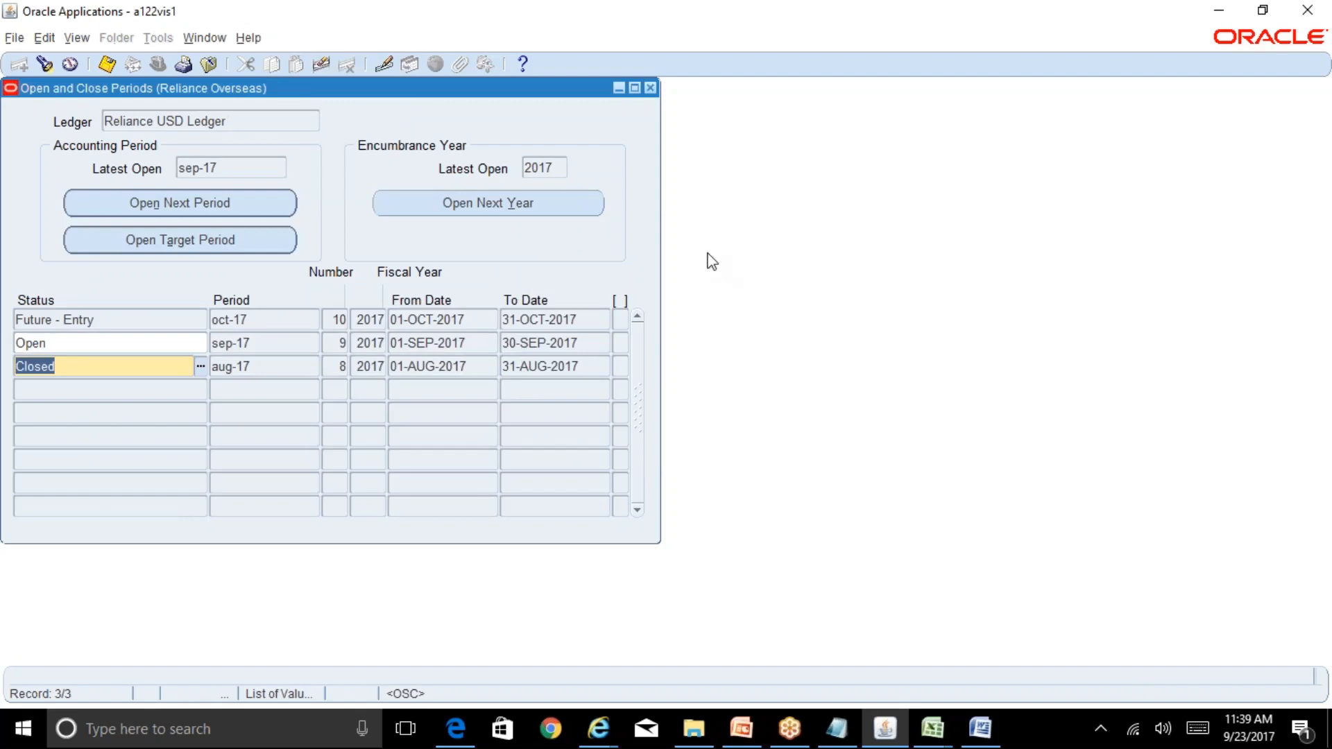
Close the periods form and start a new request for the Open Period program, searching with %Open%.
{"action": "left_click", "coordinate": [650, 88]}
{"action": "key", "text": "alt+v"}
{"action": "key", "text": "r"}
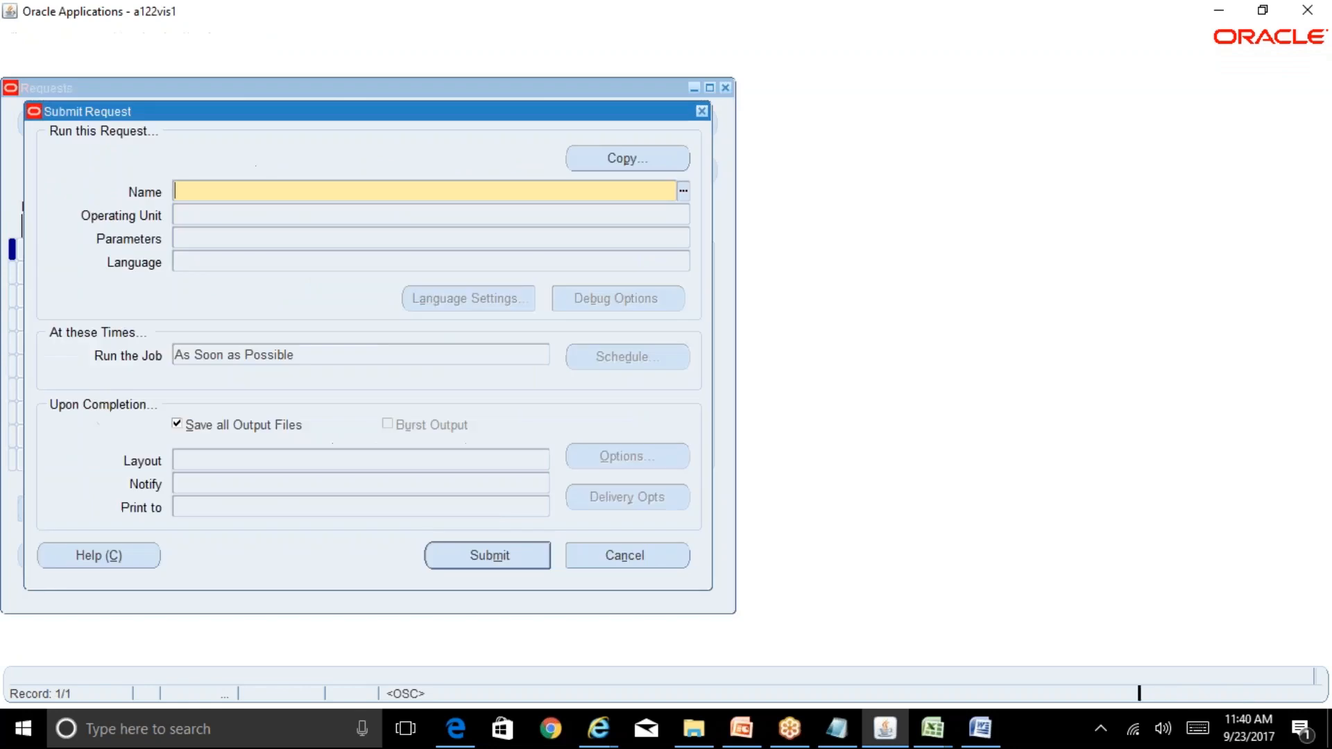
{"action": "type", "text": "%"}
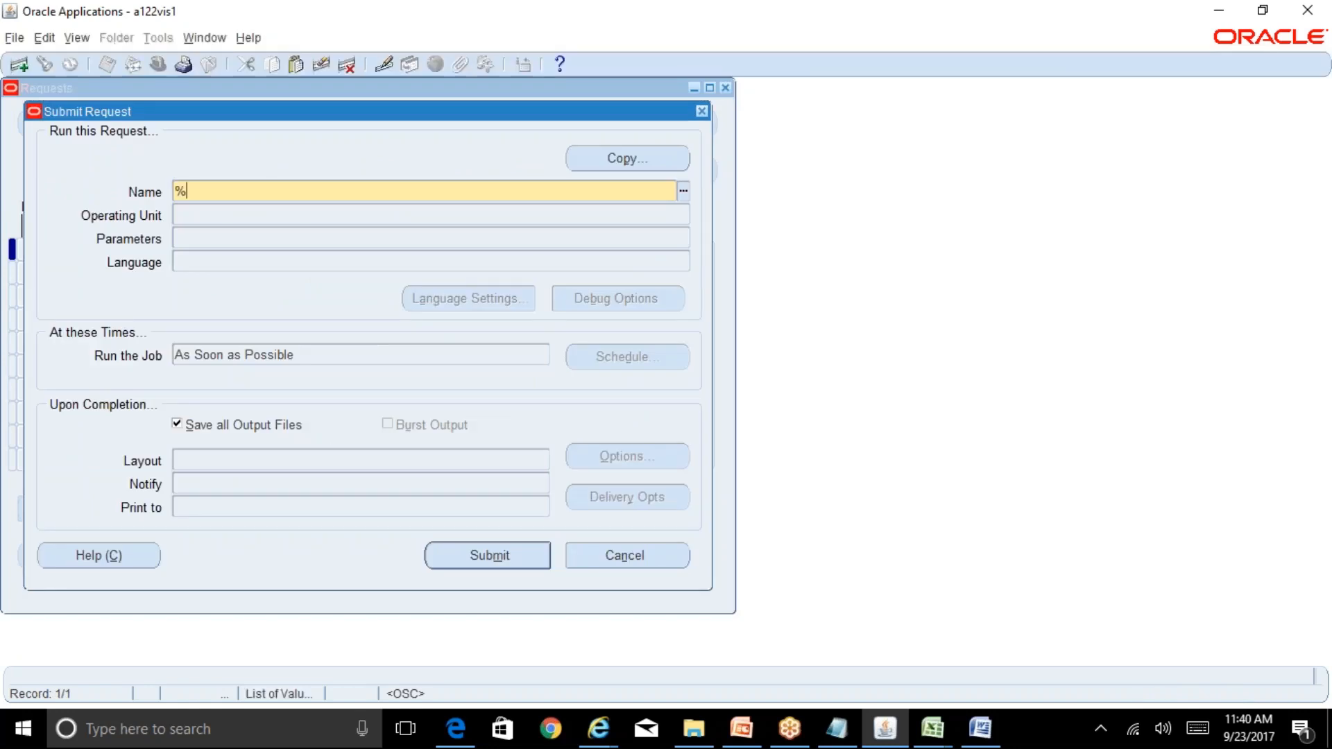
{"action": "type", "text": "Open%"}
{"action": "key", "text": "Tab"}
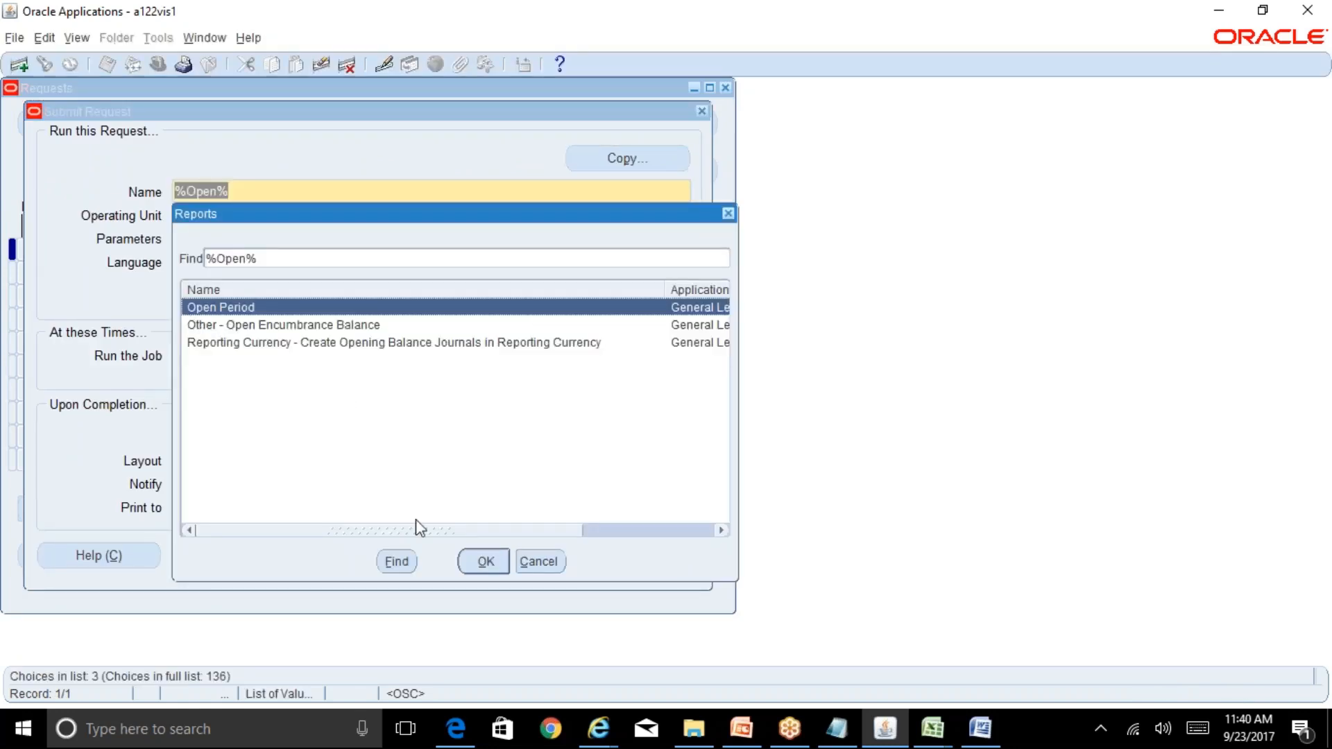
{"action": "left_click", "coordinate": [485, 562]}
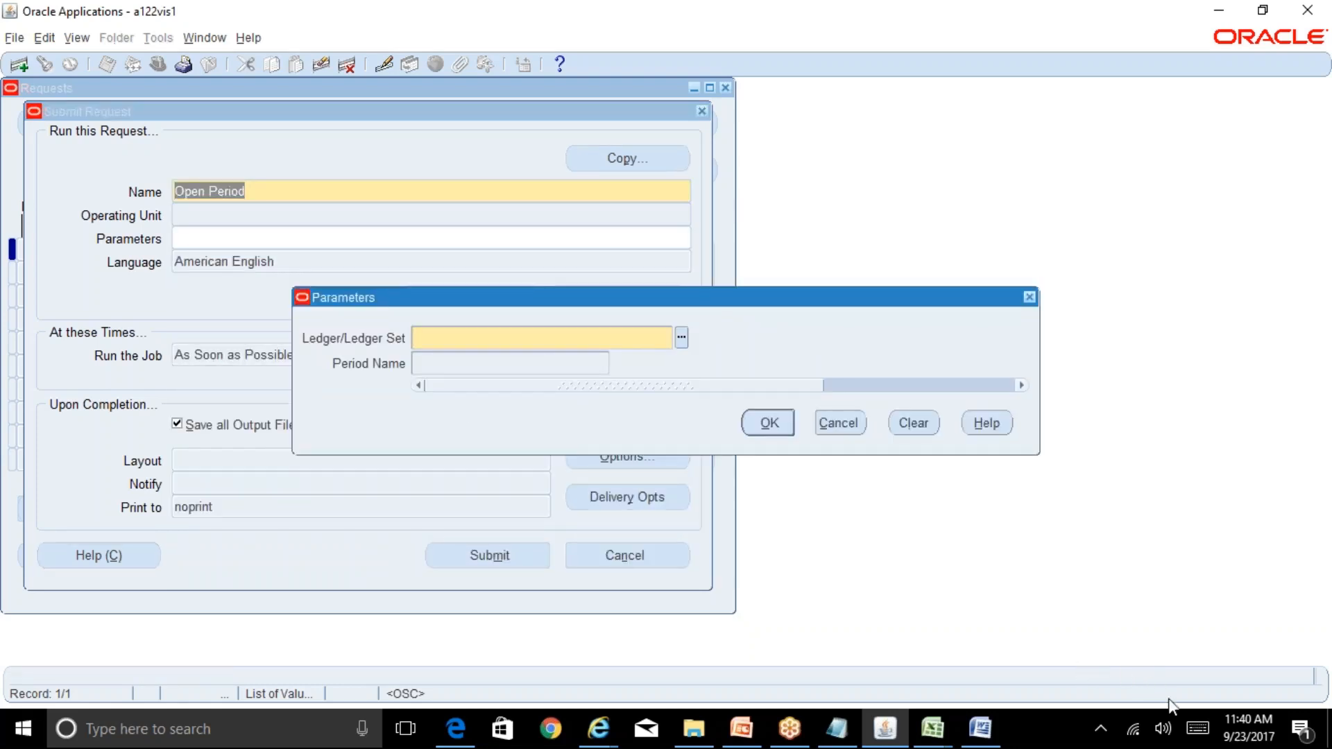
Choose Reliance Overseas as the ledger set parameter of the Open Period request, and cancel the request.
{"action": "left_click", "coordinate": [684, 344]}
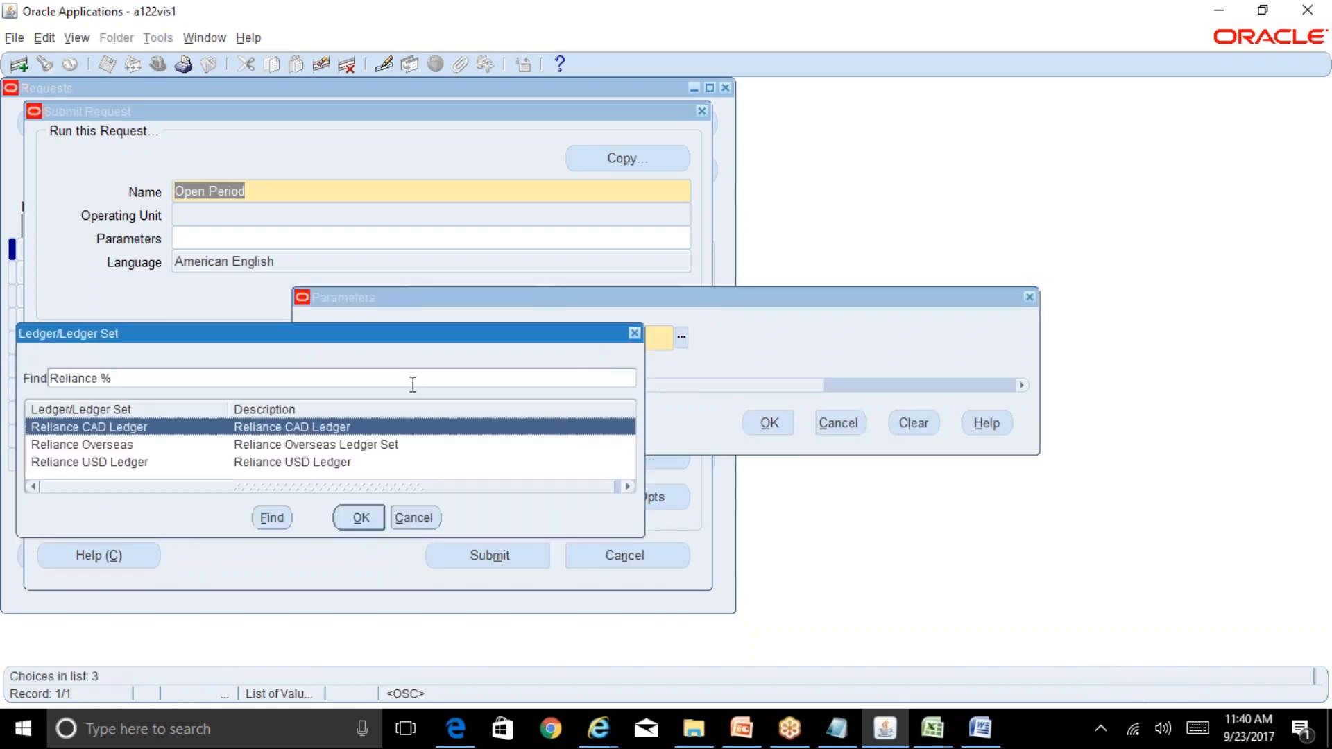
{"action": "key", "text": "Down"}
{"action": "key", "text": "Return"}
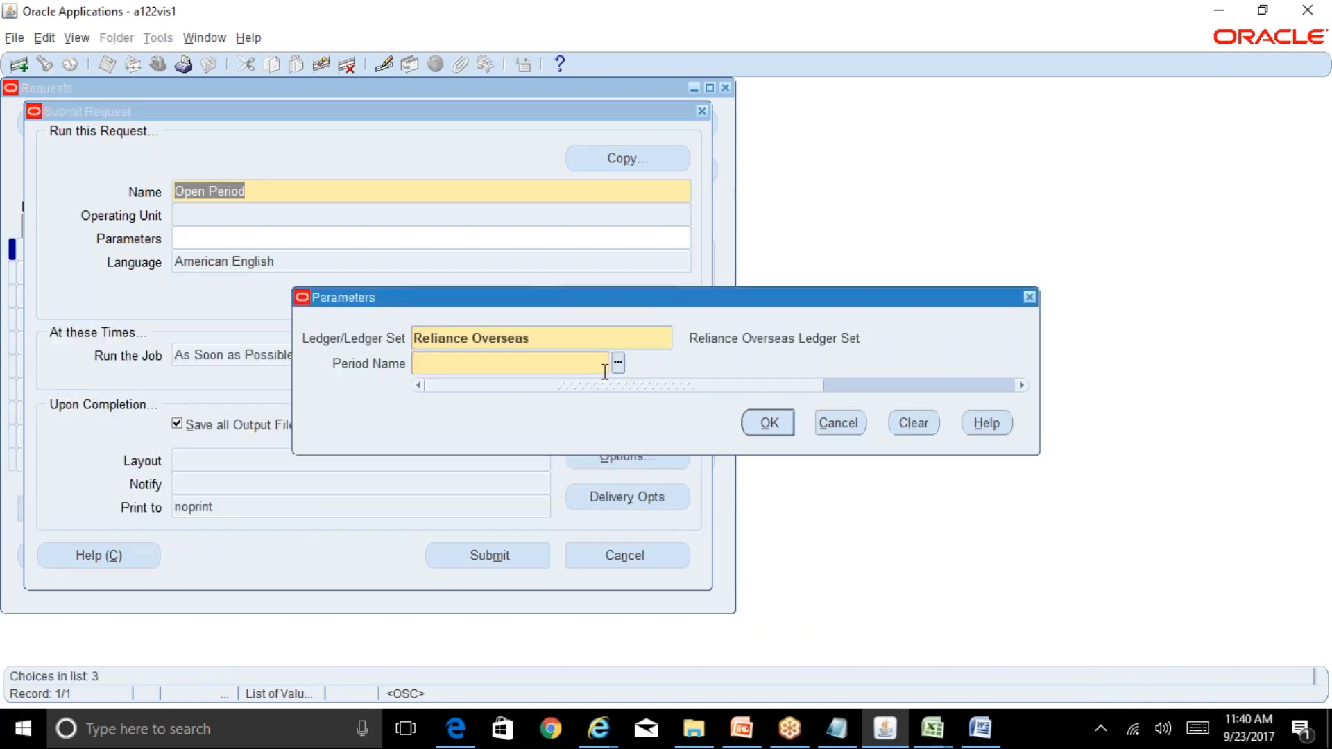
{"action": "left_click", "coordinate": [846, 436]}
{"action": "left_click", "coordinate": [643, 550]}
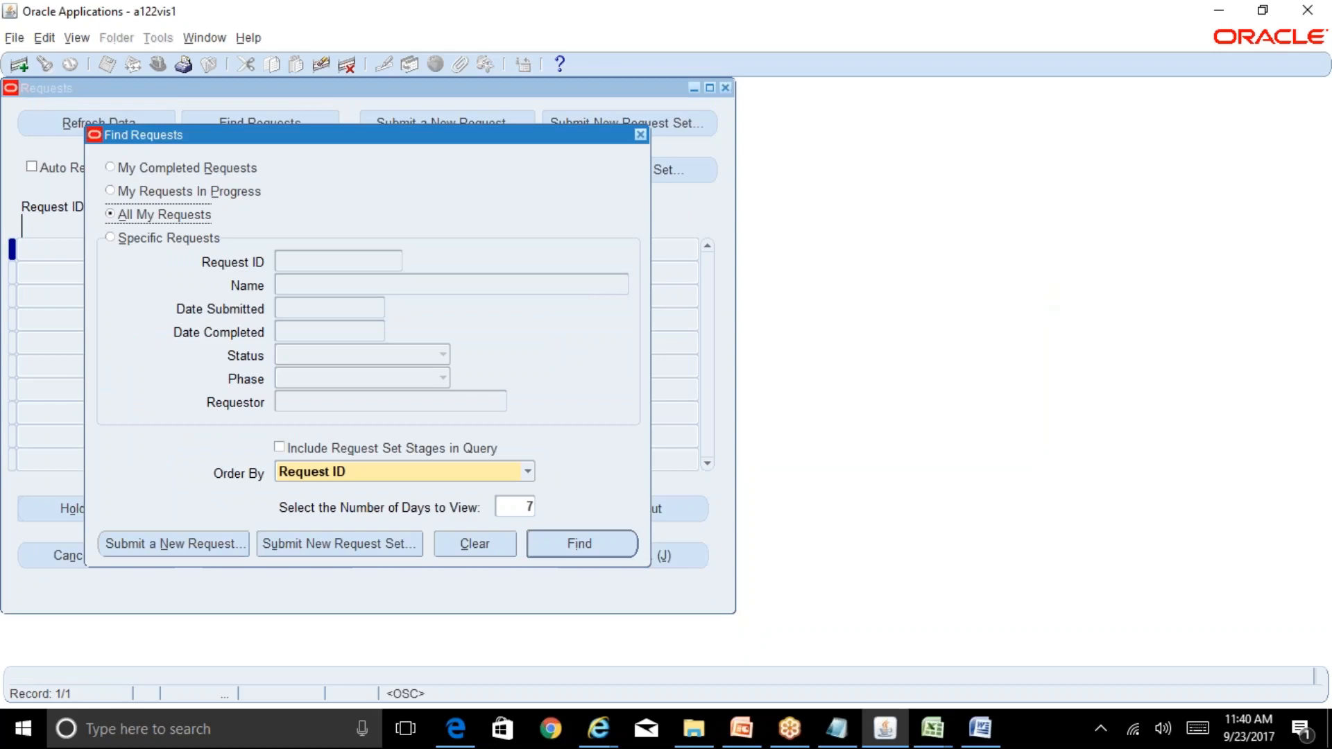
{"action": "left_click", "coordinate": [640, 134]}
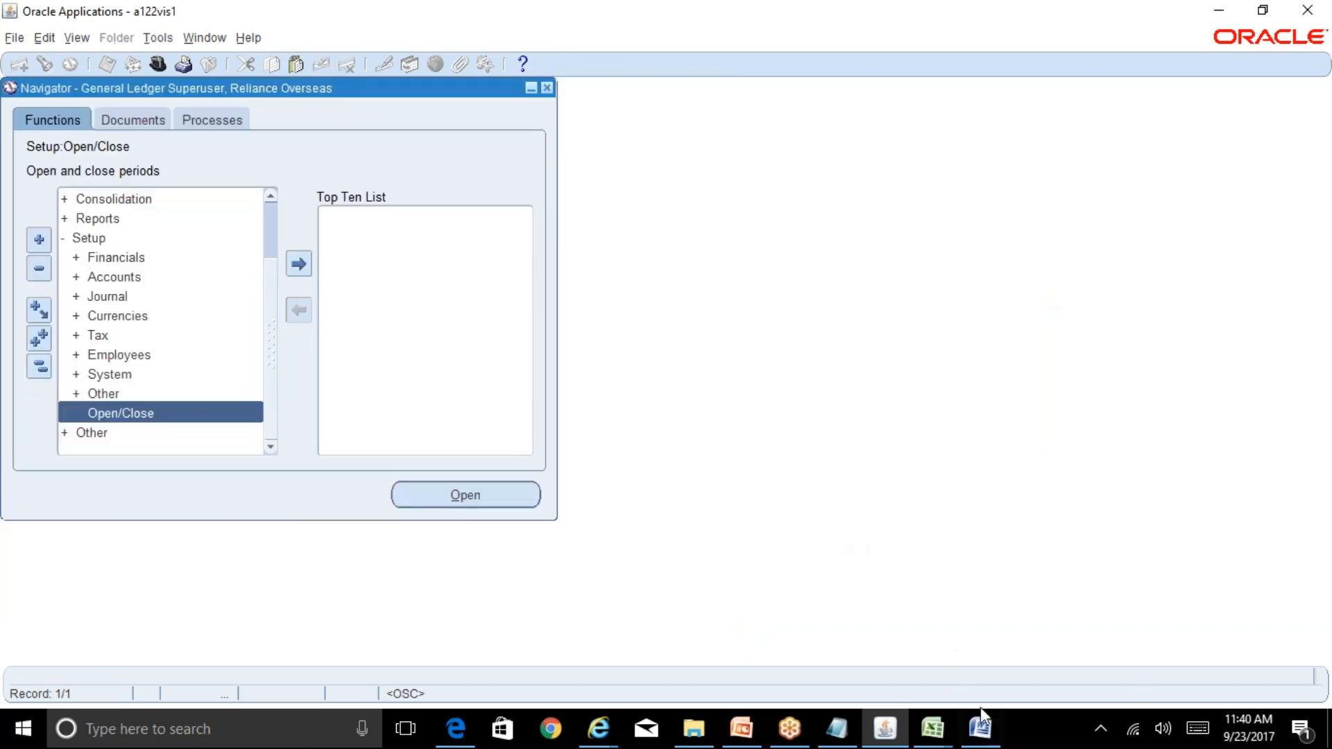
Switch to the Word document Oracle Ebusiness Suite Training Material and read the notes on GL period closure.
{"action": "left_click", "coordinate": [980, 725]}
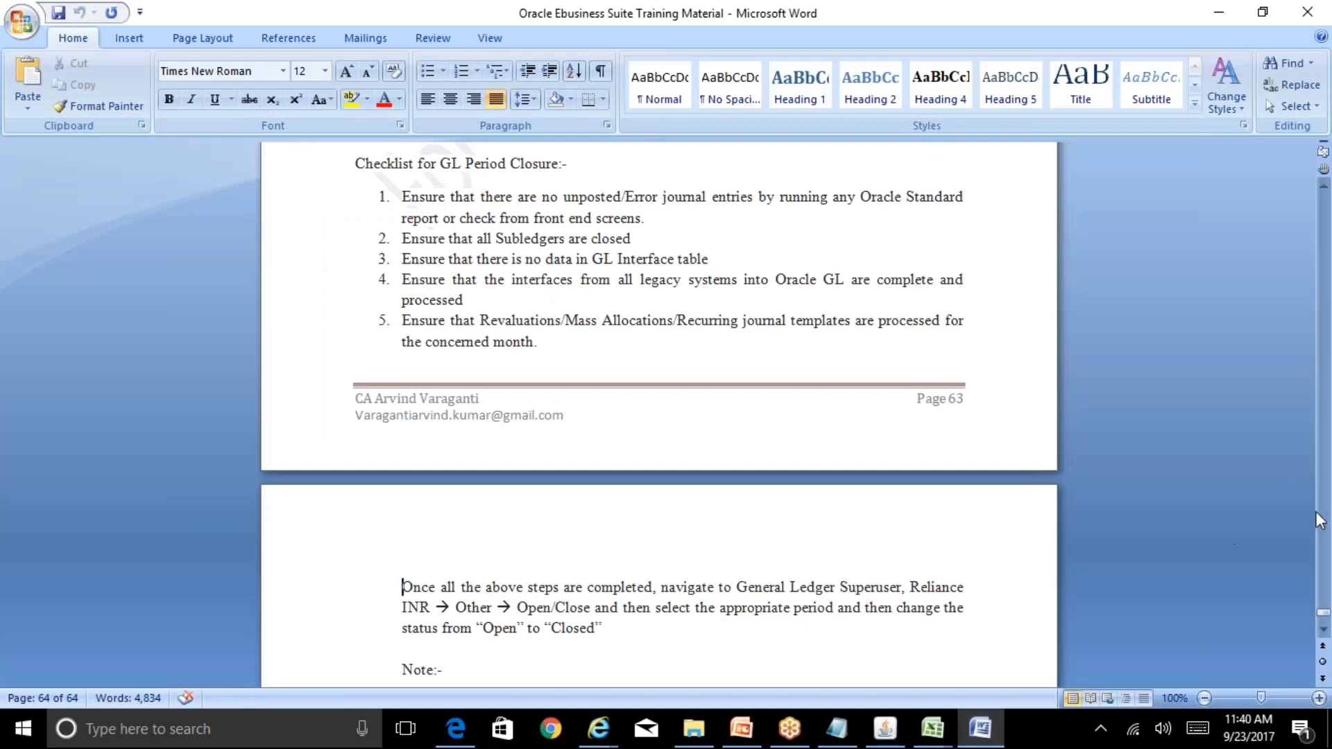
{"action": "left_click", "coordinate": [1322, 630]}
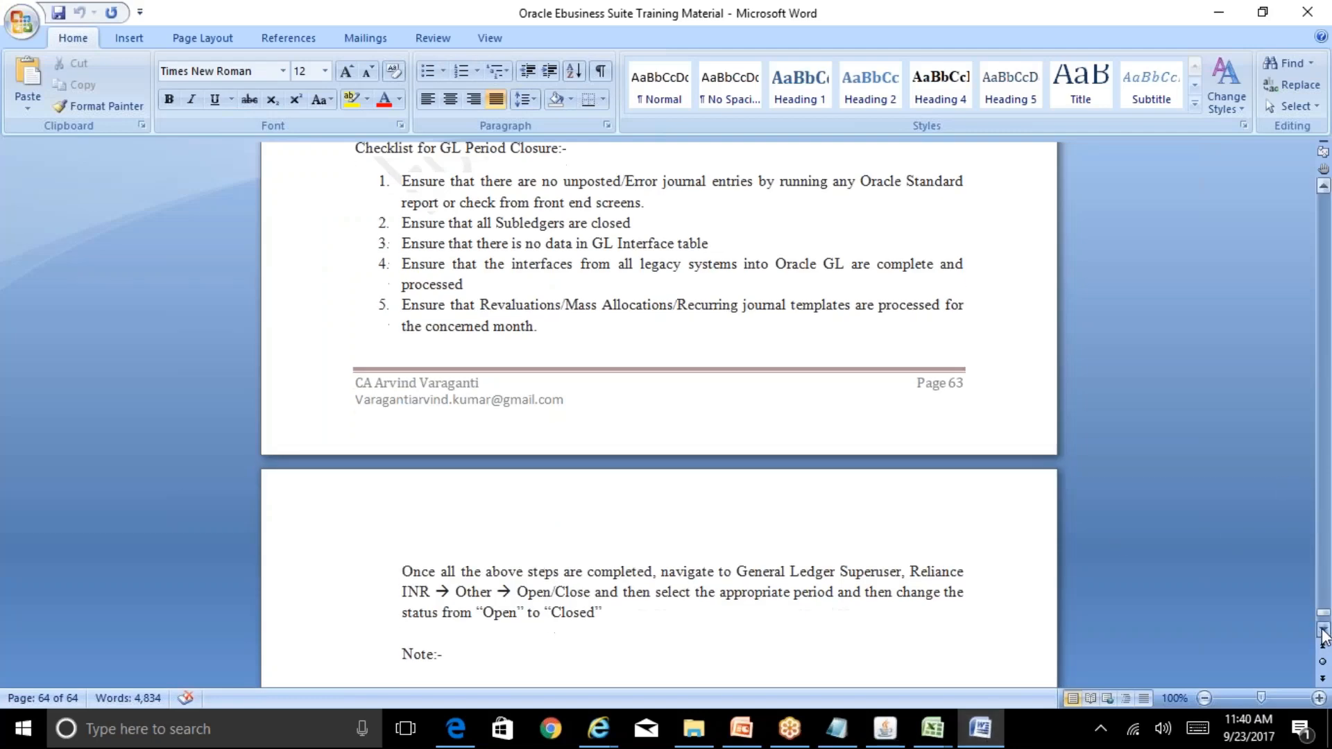
{"action": "left_click", "coordinate": [1323, 629]}
{"action": "left_click", "coordinate": [1323, 630]}
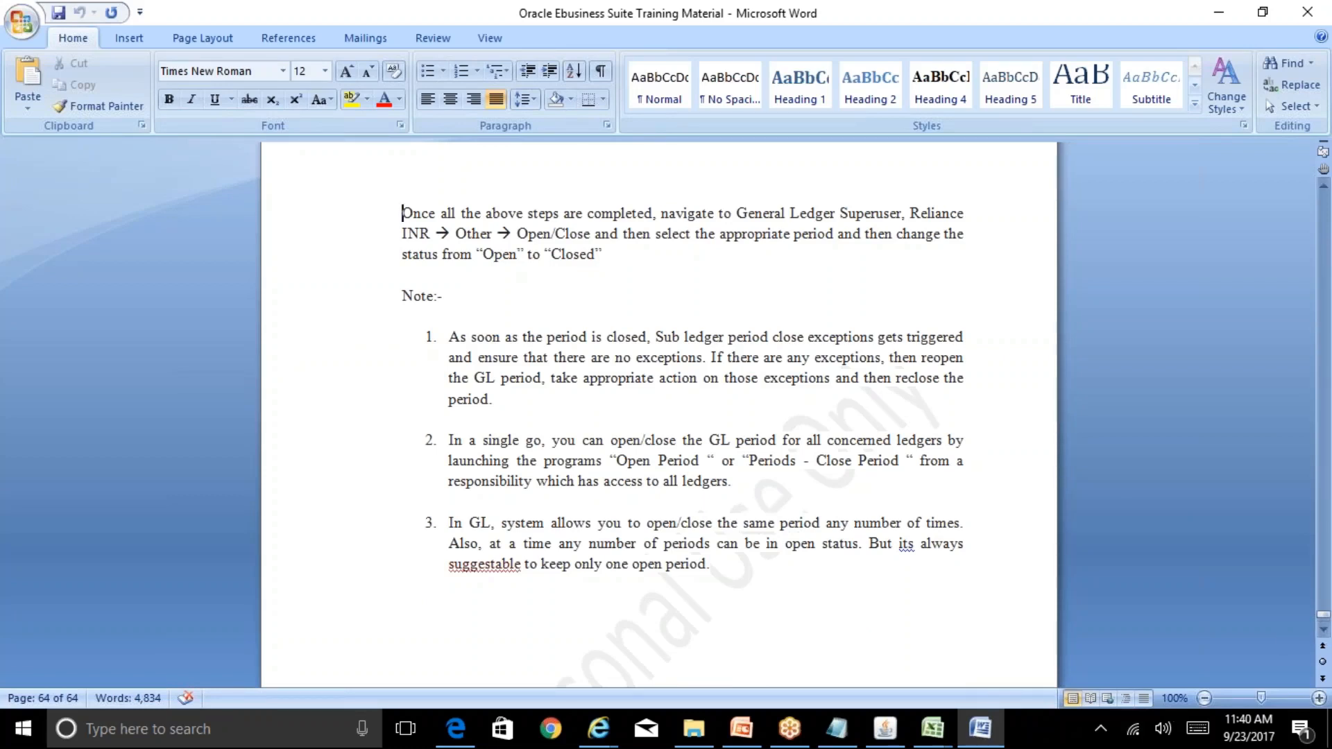
Switch back to Oracle Applications and find the periods of Reliance CAD Ledger in Open and Close Periods.
{"action": "left_click", "coordinate": [885, 728]}
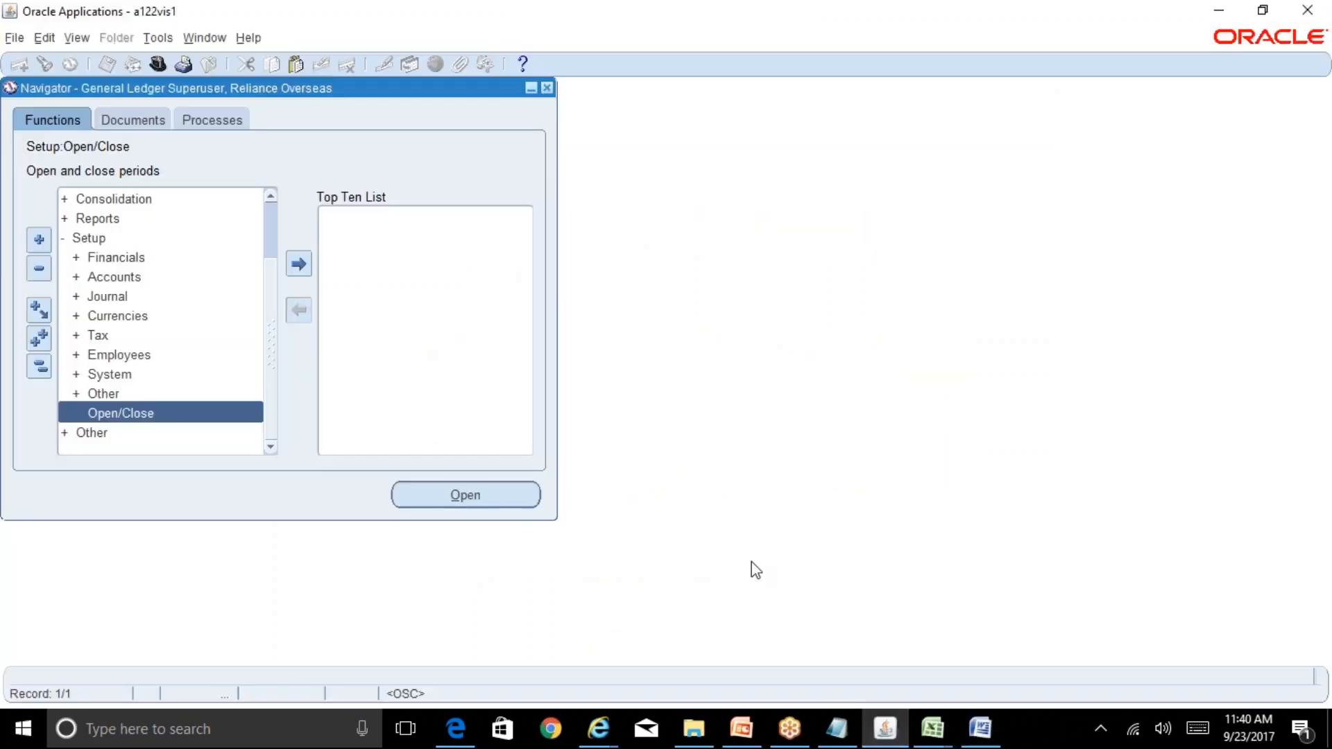
{"action": "double_click", "coordinate": [226, 420]}
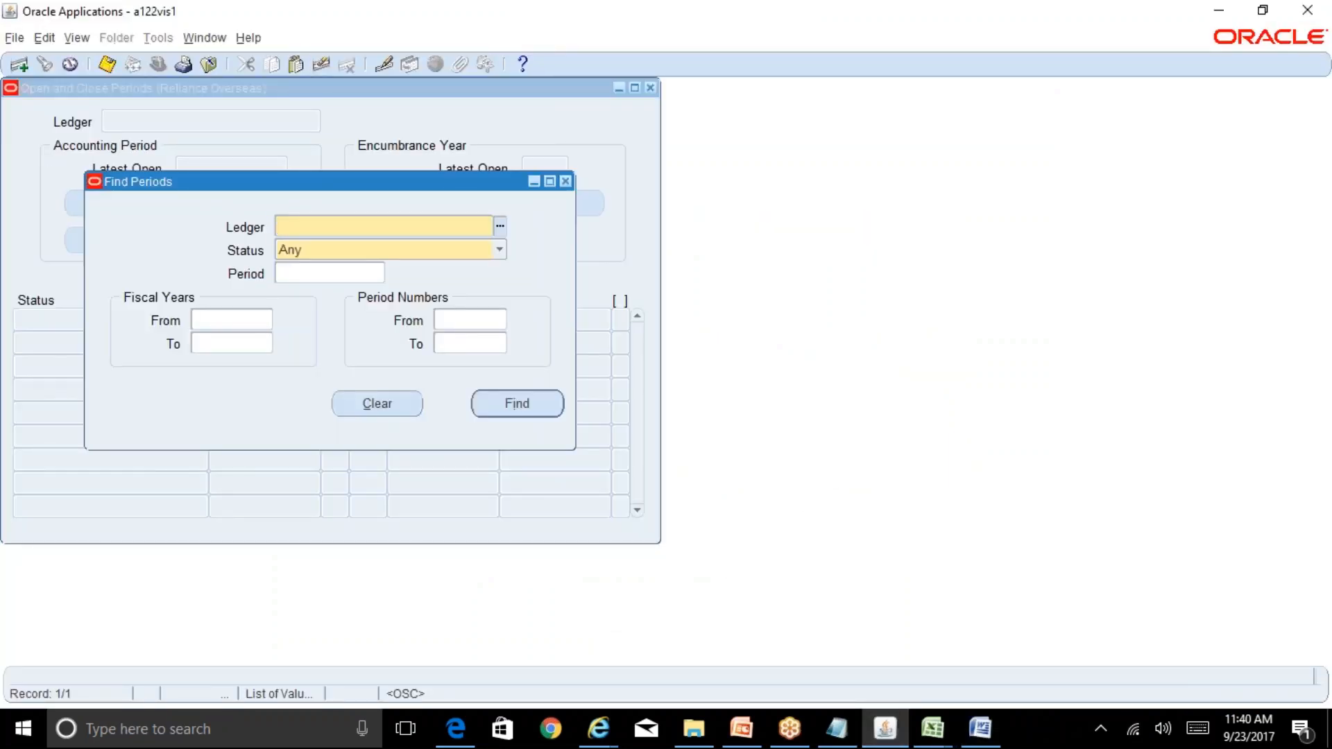
{"action": "type", "text": "cad"}
{"action": "key", "text": "Tab"}
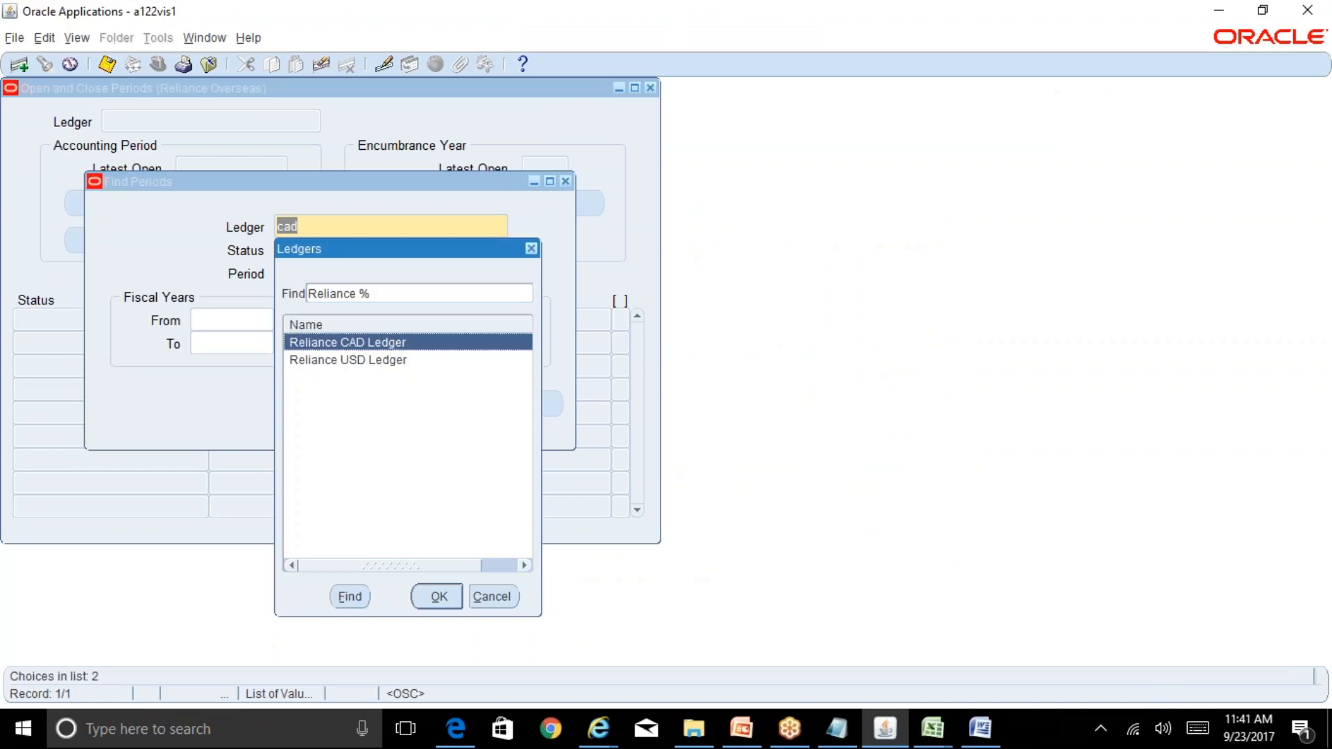
{"action": "key", "text": "Return"}
{"action": "left_click", "coordinate": [528, 400]}
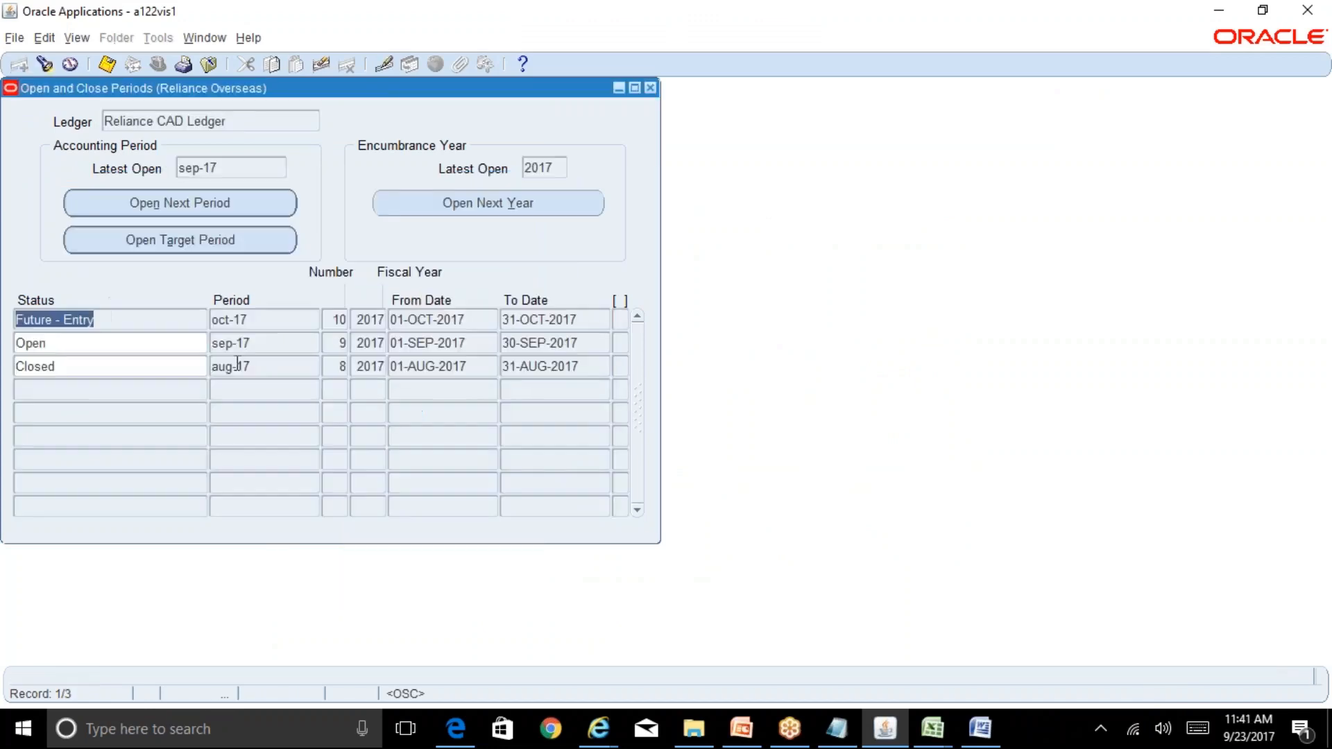
View the selectable statuses for the aug-17 period of Reliance CAD Ledger, and cancel the selection.
{"action": "left_click", "coordinate": [143, 368]}
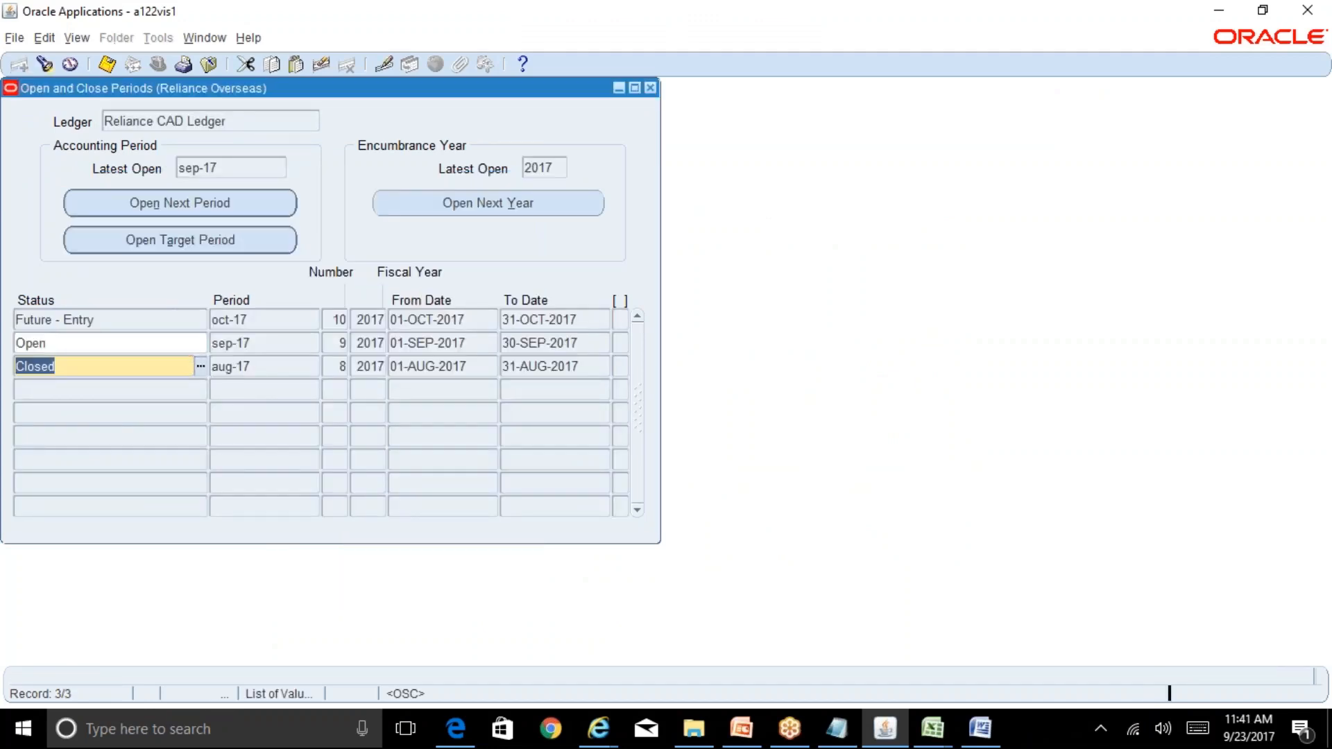
{"action": "left_click", "coordinate": [200, 366]}
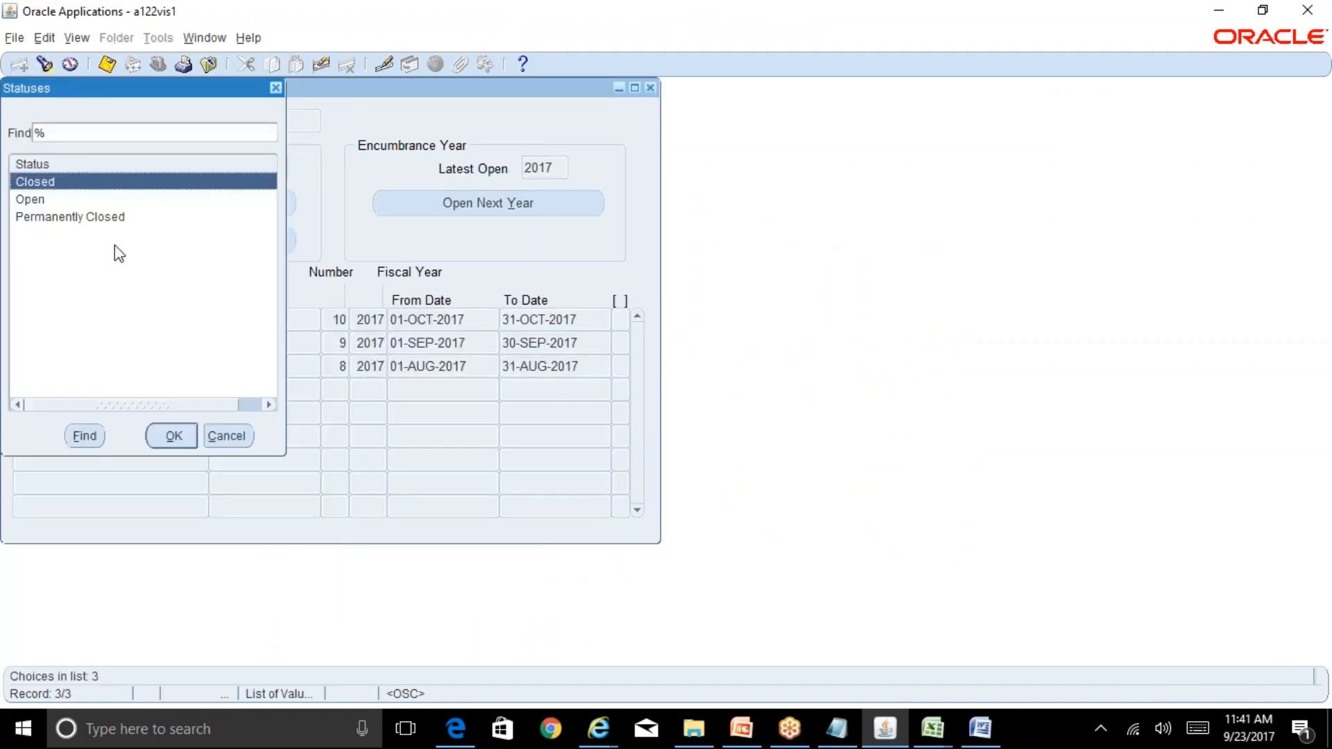
{"action": "left_click", "coordinate": [228, 436]}
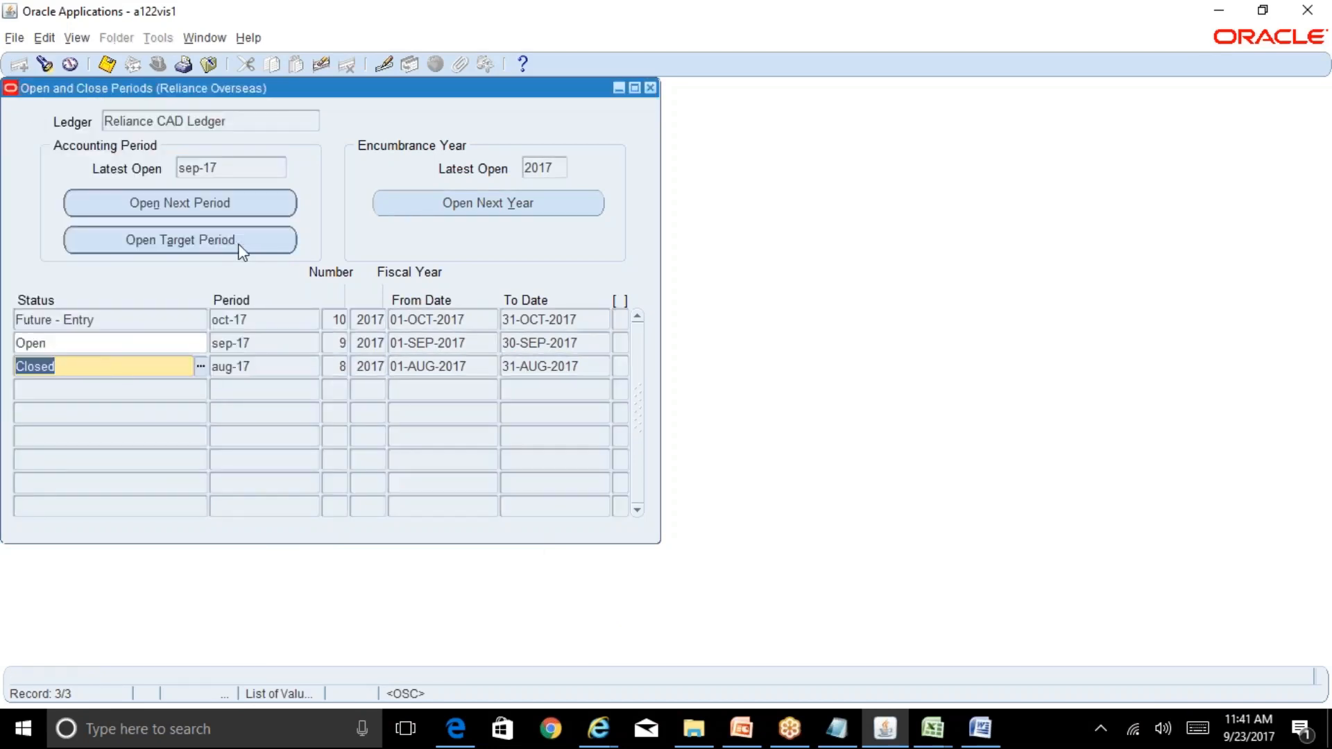
Try to set the status of the aug-17 period of Reliance CAD Ledger to Open directly in the period list.
{"action": "left_click", "coordinate": [200, 366]}
{"action": "left_click", "coordinate": [53, 200]}
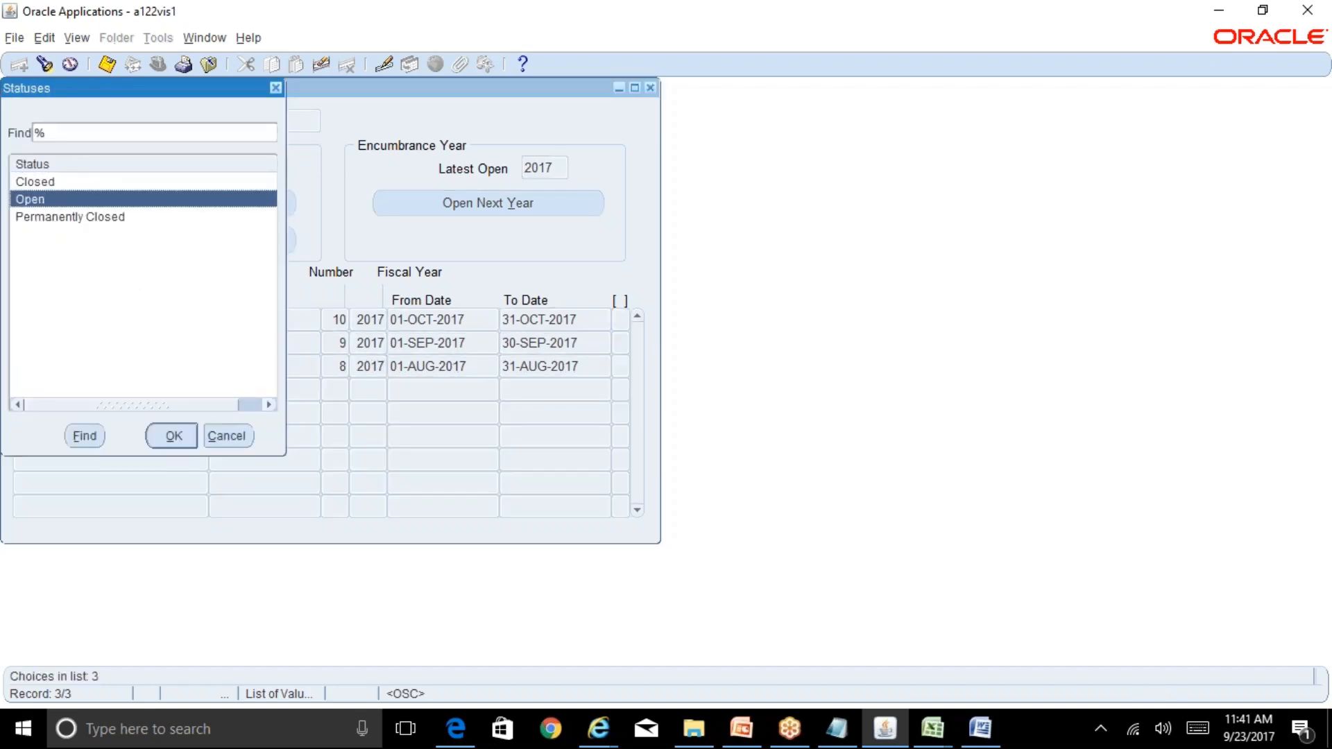
{"action": "left_click", "coordinate": [168, 443]}
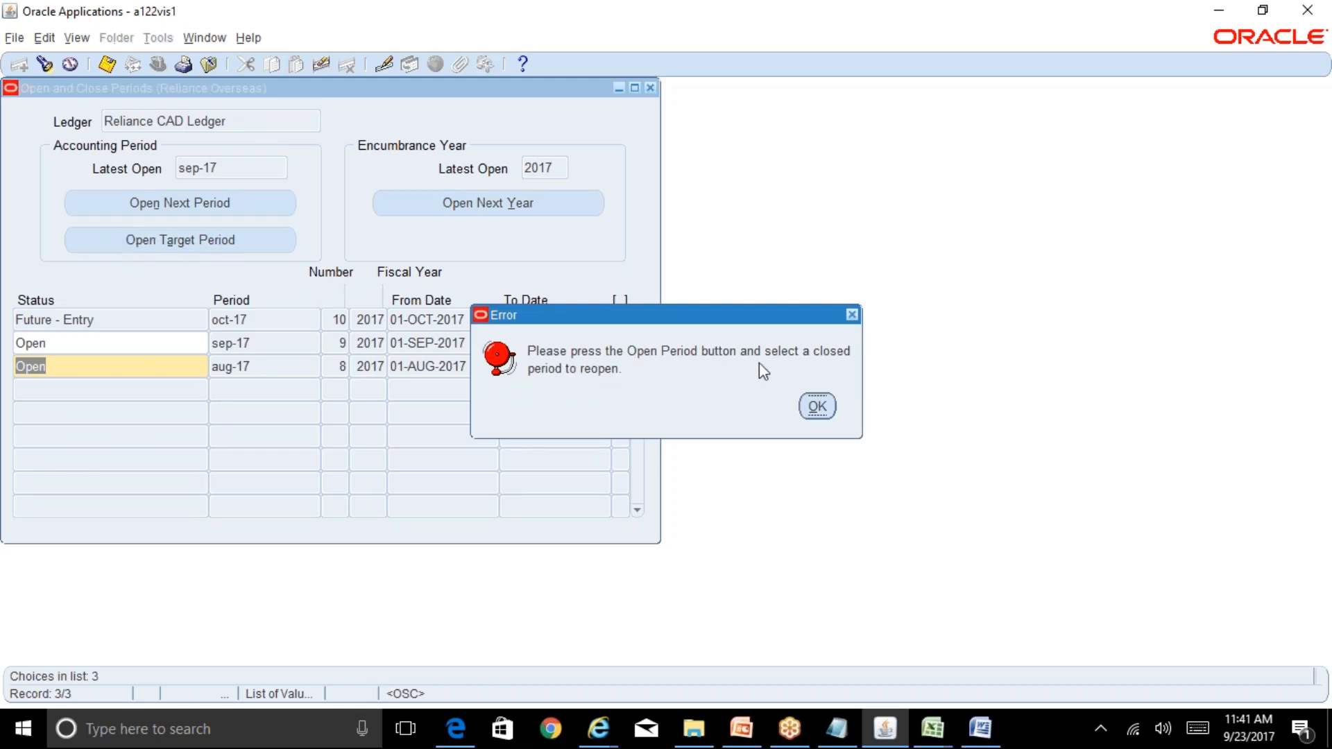
{"action": "left_click", "coordinate": [817, 408]}
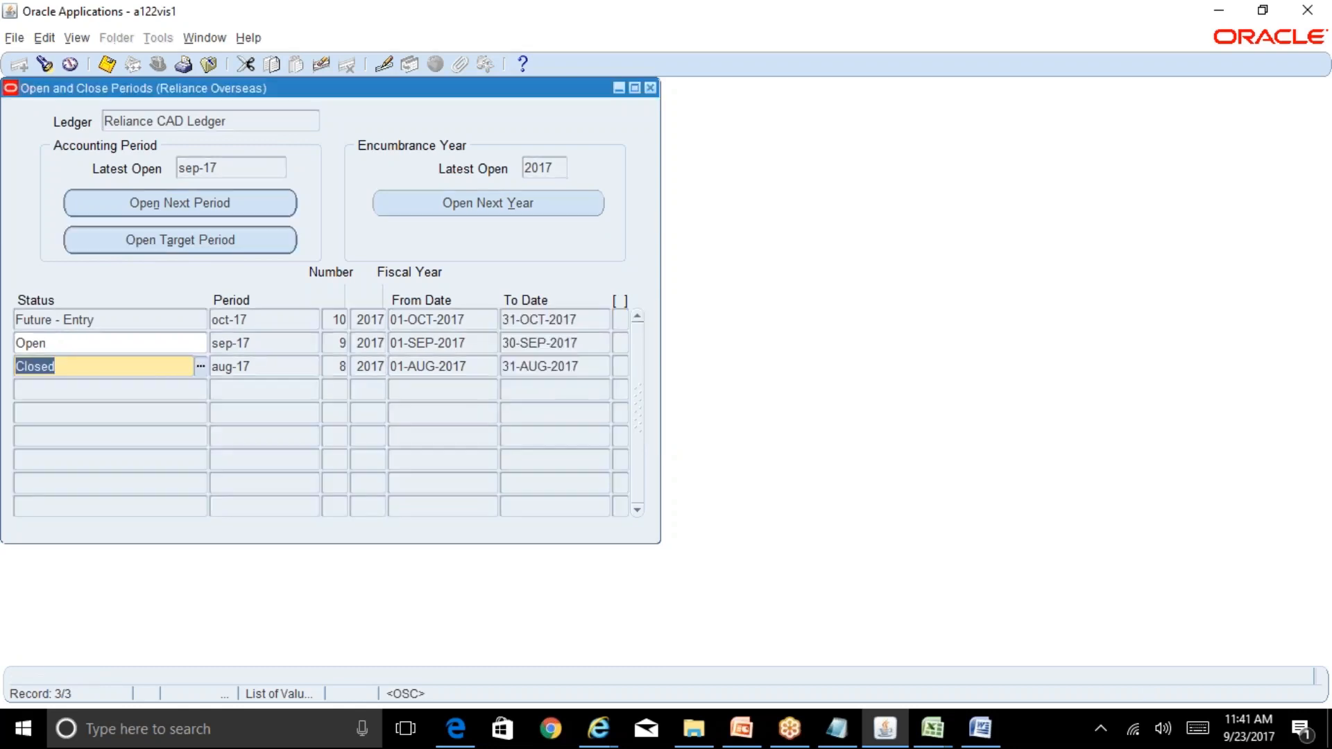
Reopen the closed period of Reliance CAD Ledger by opening aug-17 as the target period, and save.
{"action": "left_click", "coordinate": [273, 240]}
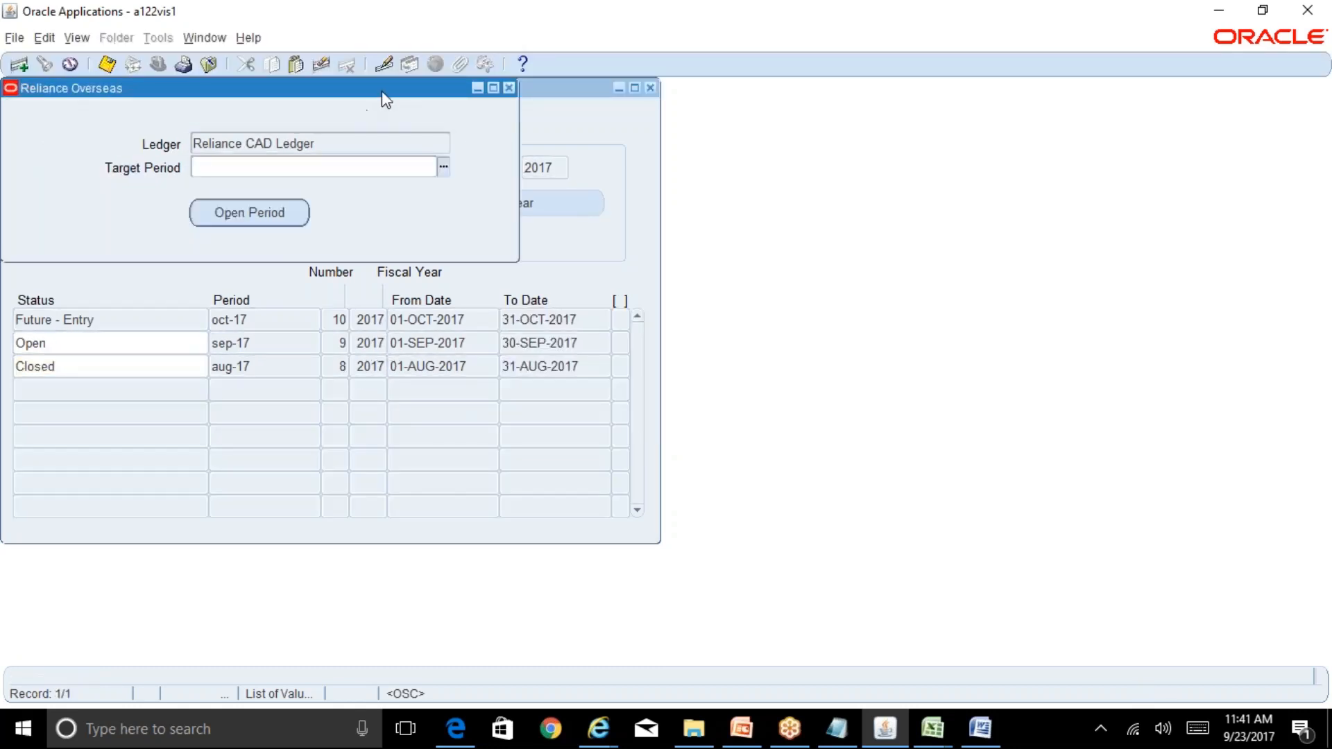
{"action": "left_click_drag", "start_coordinate": [382, 98], "coordinate": [718, 154]}
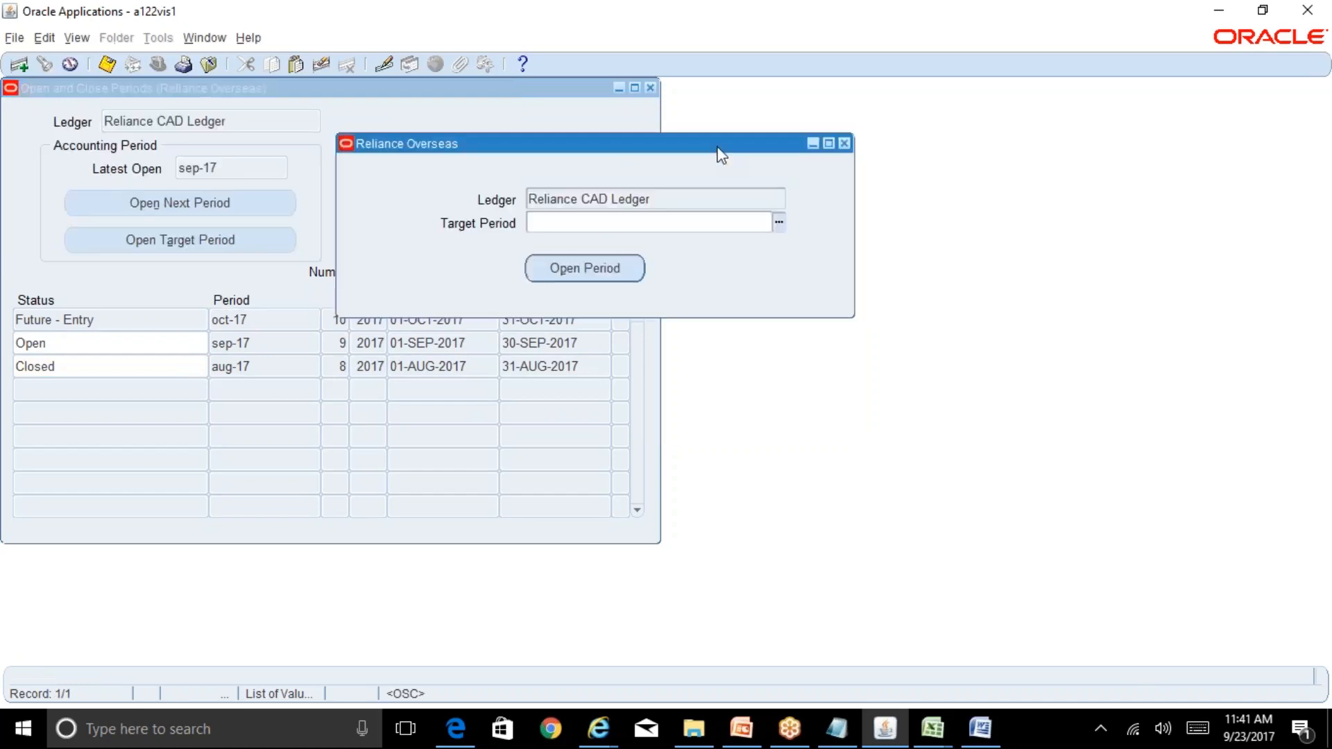
{"action": "type", "text": "aug-17"}
{"action": "key", "text": "shift+Home"}
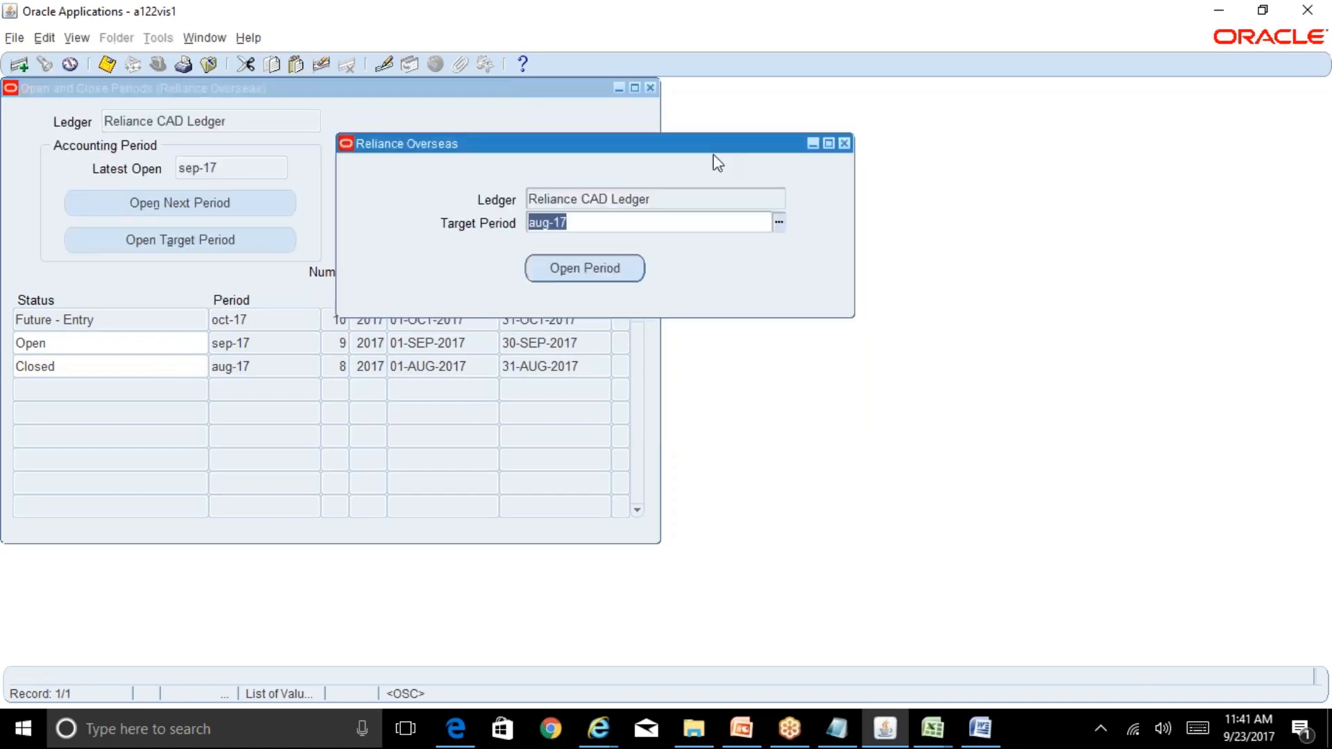
{"action": "left_click", "coordinate": [613, 276]}
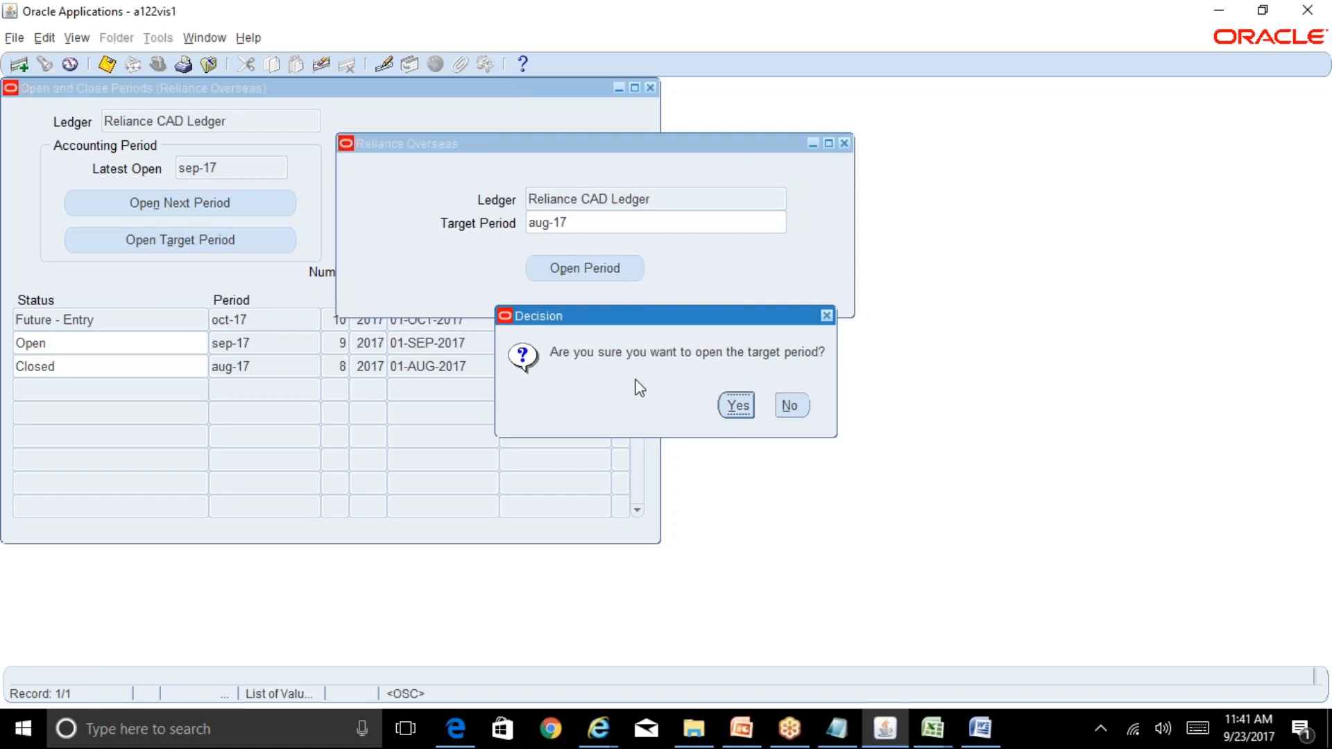
{"action": "left_click", "coordinate": [737, 406]}
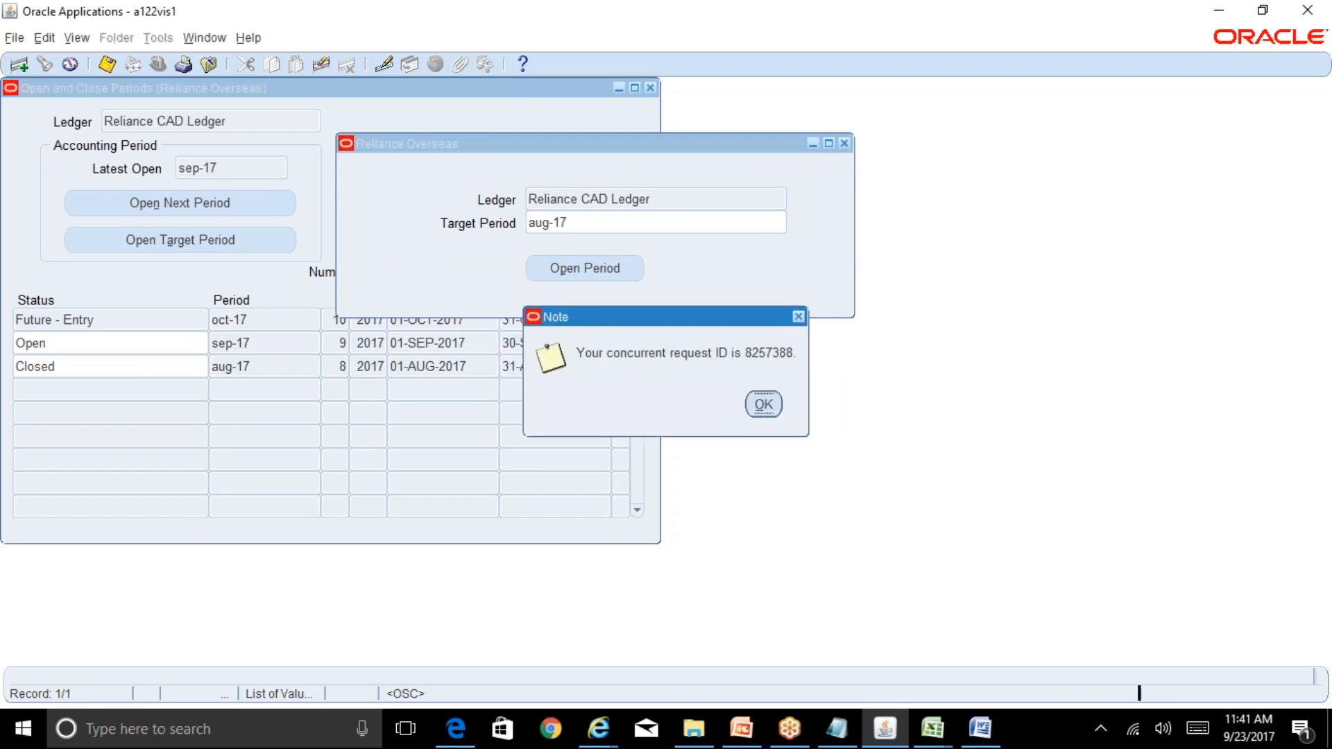
{"action": "key", "text": "Return"}
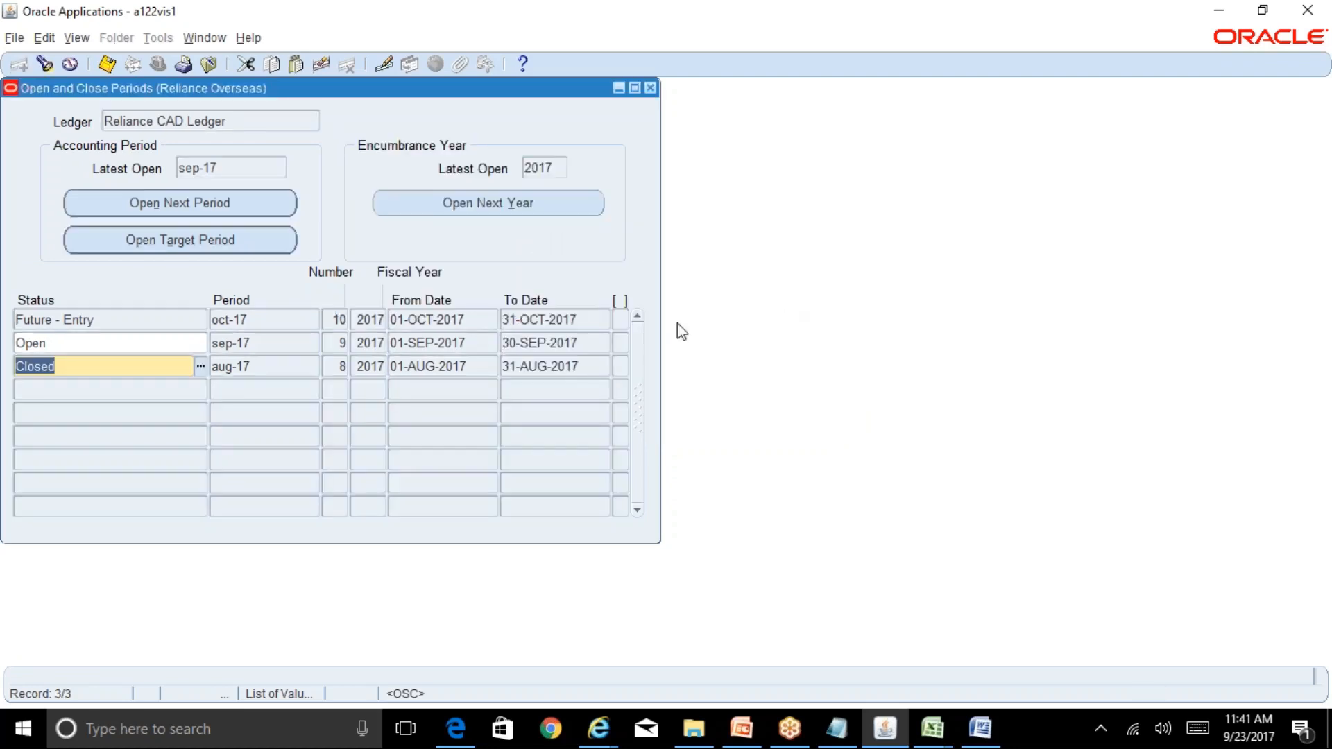
{"action": "key", "text": "ctrl+s"}
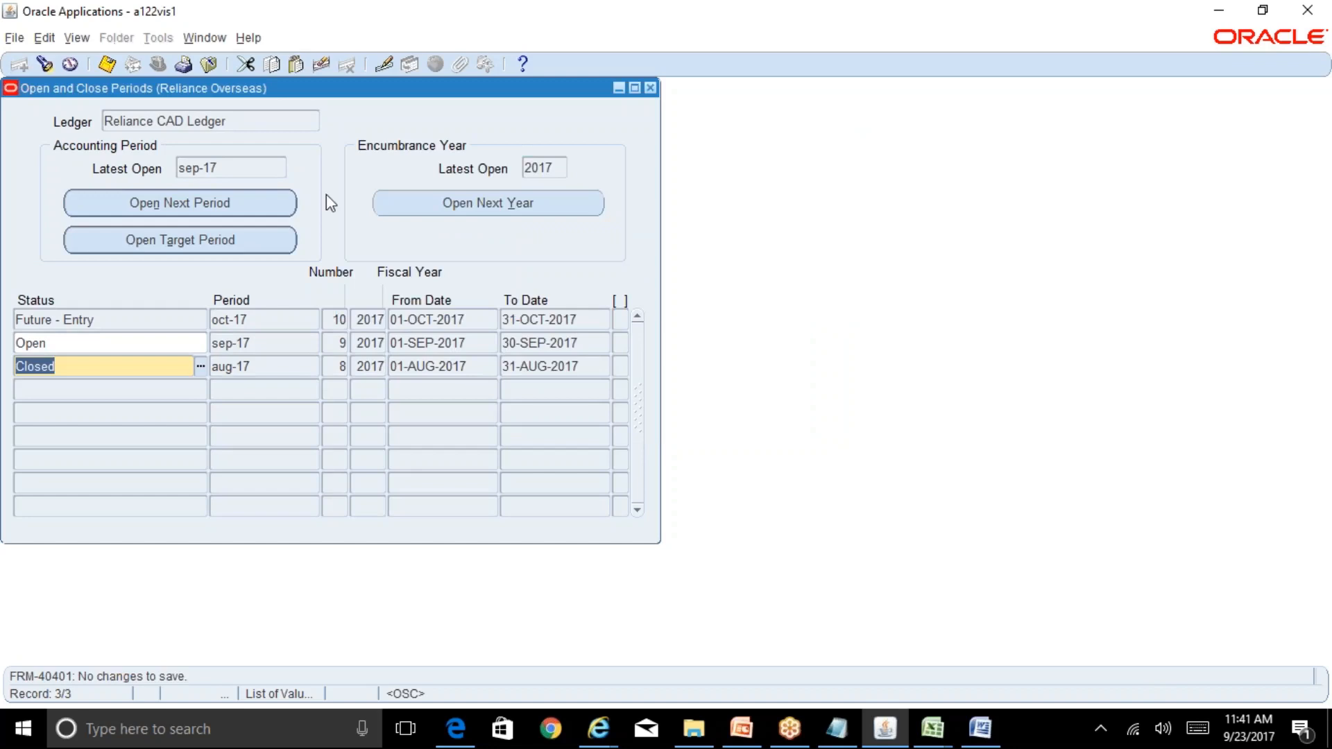
Find all own concurrent requests and refresh the list to check the Open Period request for Reliance CAD Ledger.
{"action": "left_click", "coordinate": [77, 38]}
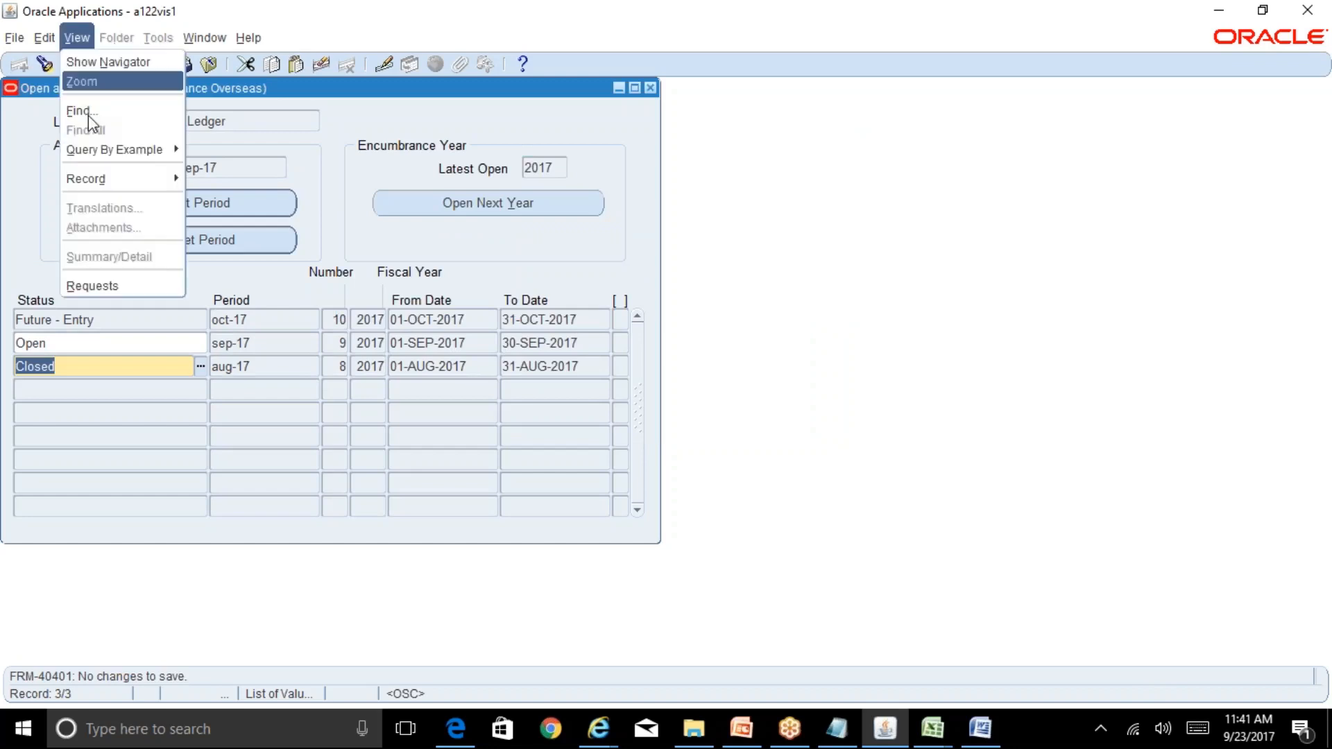
{"action": "left_click", "coordinate": [124, 285]}
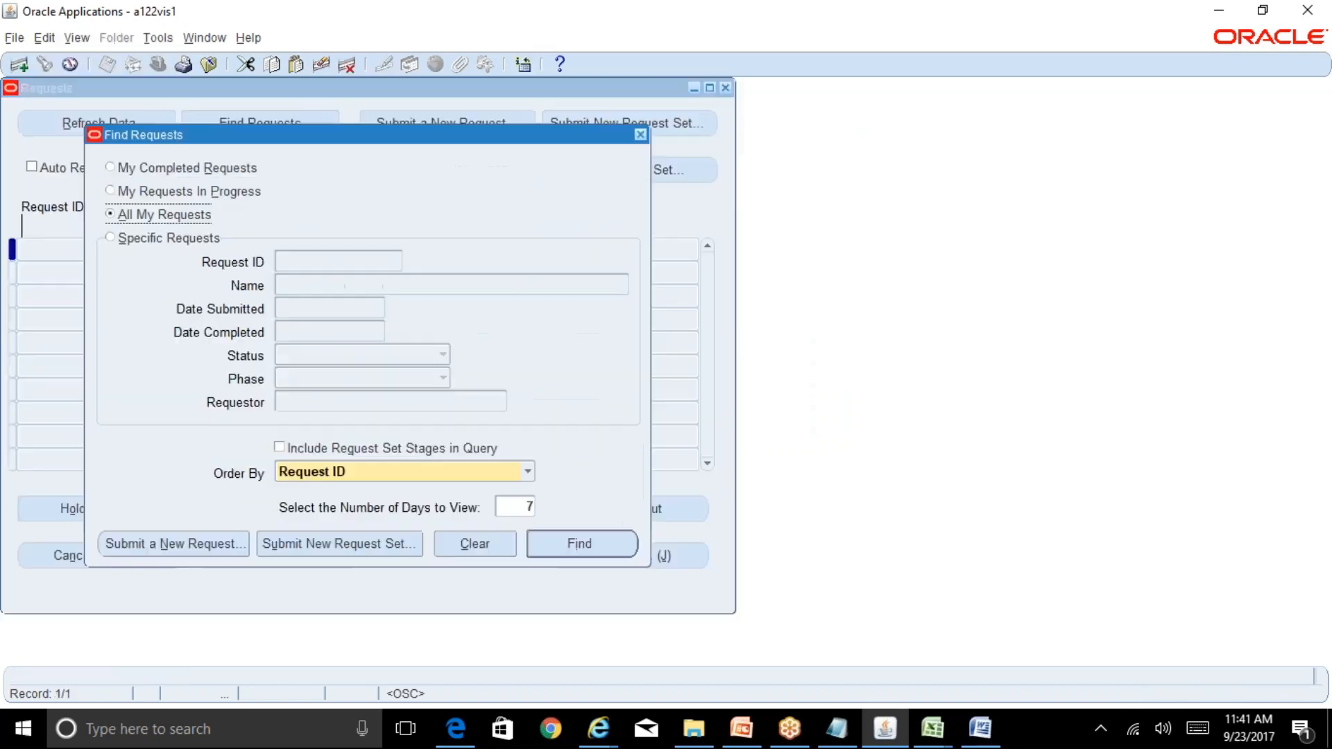
{"action": "left_click", "coordinate": [615, 553]}
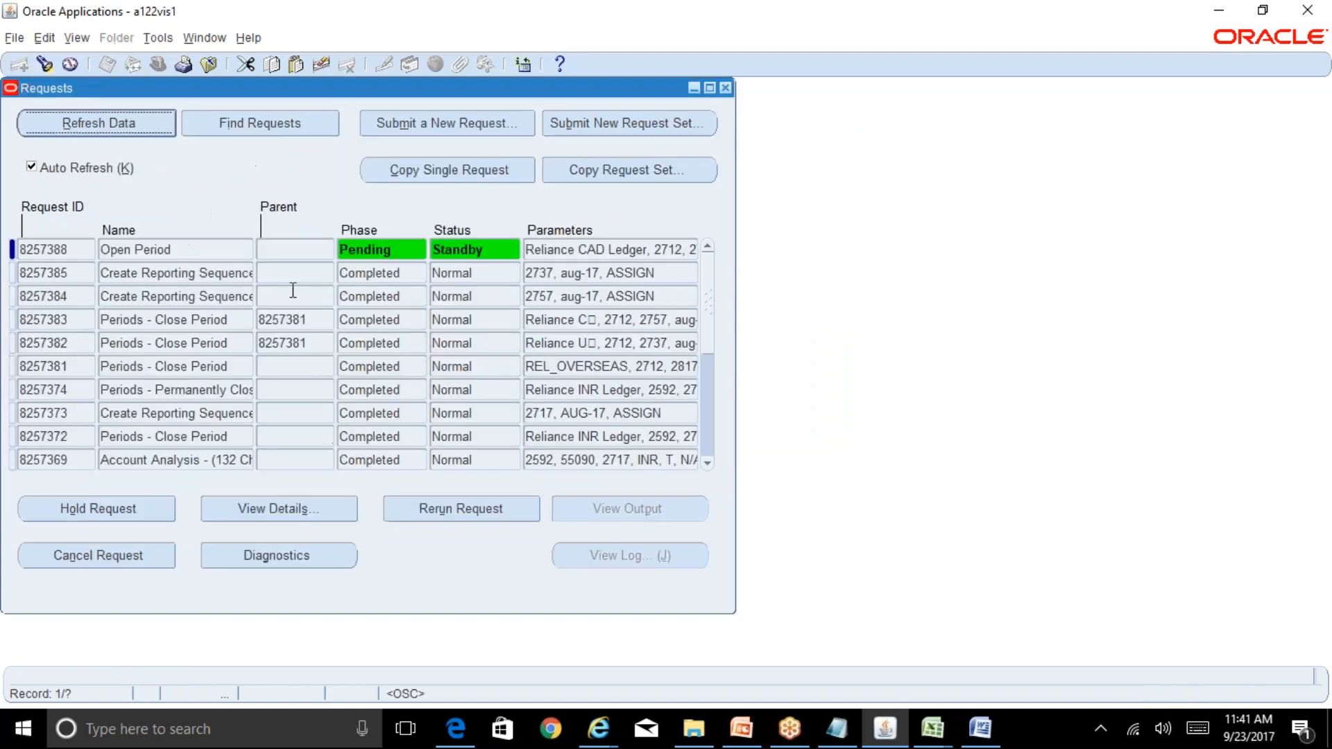
{"action": "left_click", "coordinate": [101, 126]}
{"action": "left_click_drag", "start_coordinate": [269, 81], "coordinate": [689, 103]}
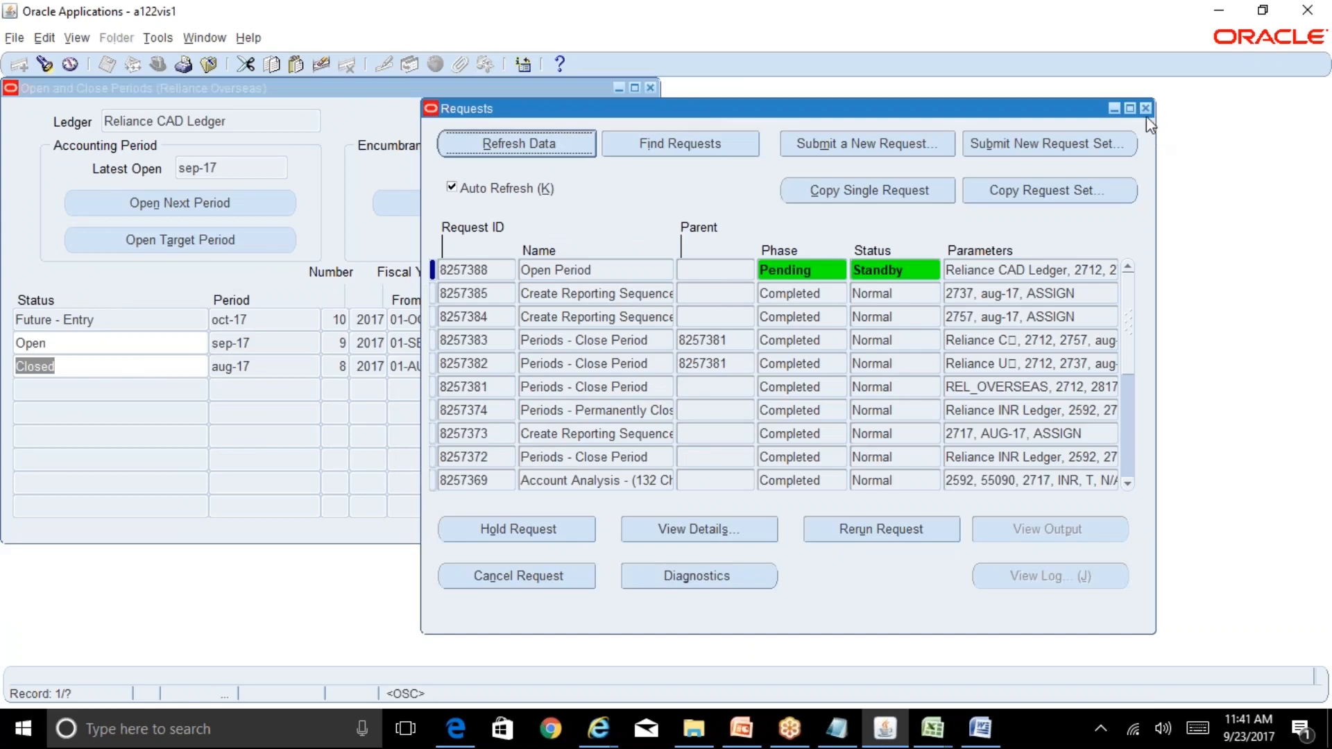
{"action": "left_click", "coordinate": [583, 146]}
Switch to the Word document Oracle Ebusiness Suite Training Material to view the closure notes, and return to Oracle Applications.
{"action": "left_click", "coordinate": [980, 728]}
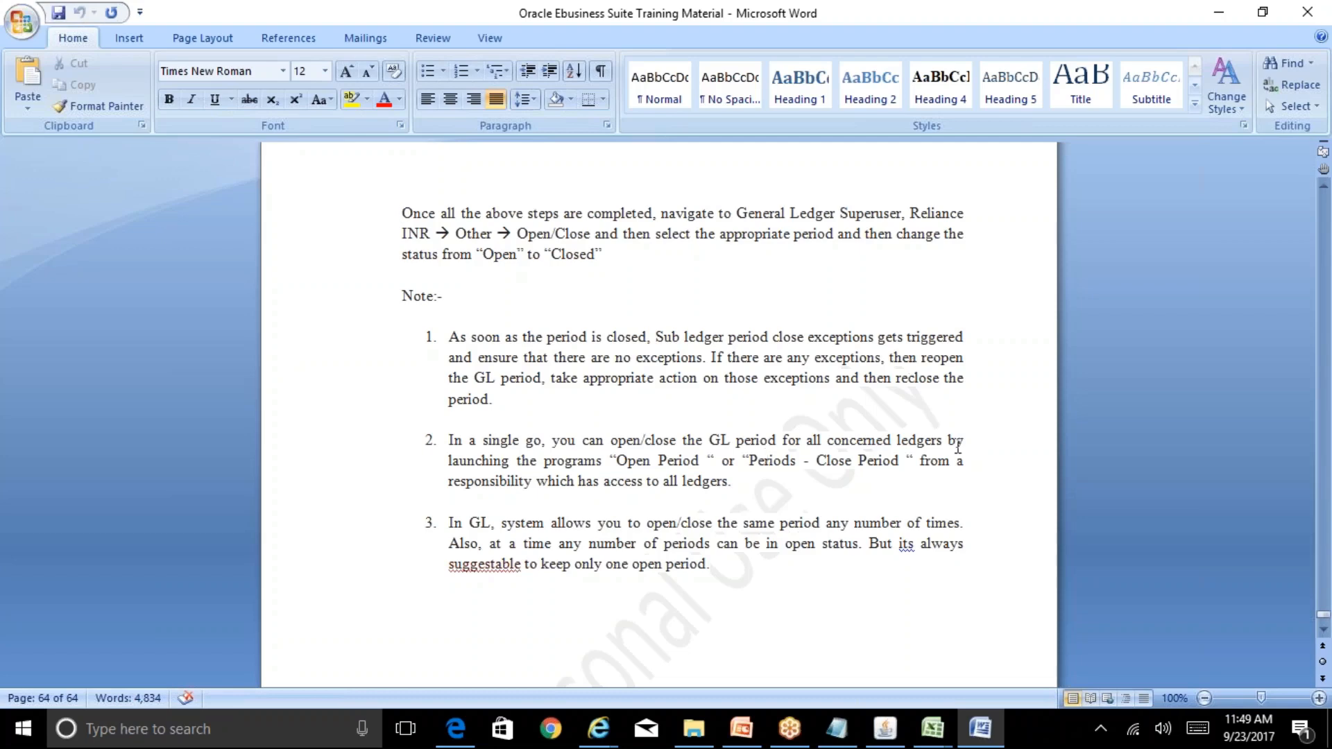
{"action": "left_click", "coordinate": [884, 728]}
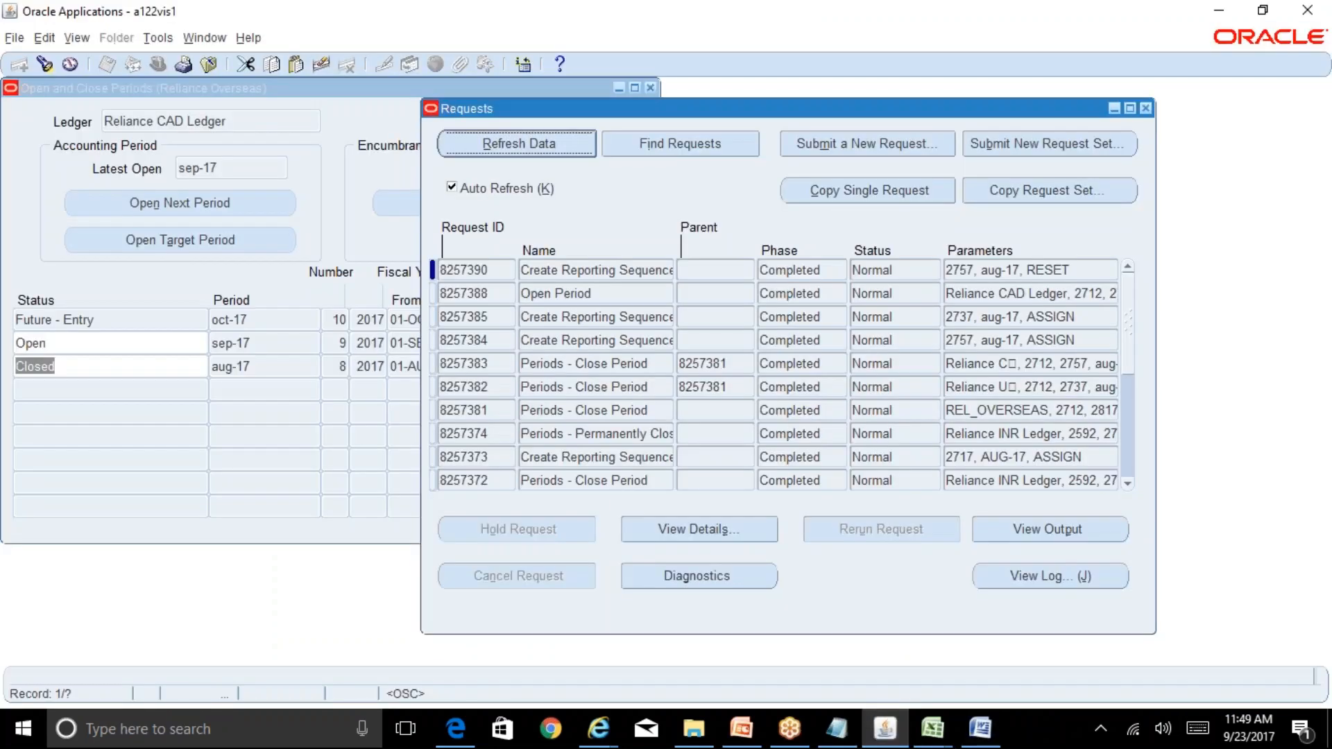
Close the request list and the Reliance CAD Ledger periods, and start a new journal in Enter Journals.
{"action": "left_click", "coordinate": [1145, 109]}
{"action": "left_click", "coordinate": [650, 88]}
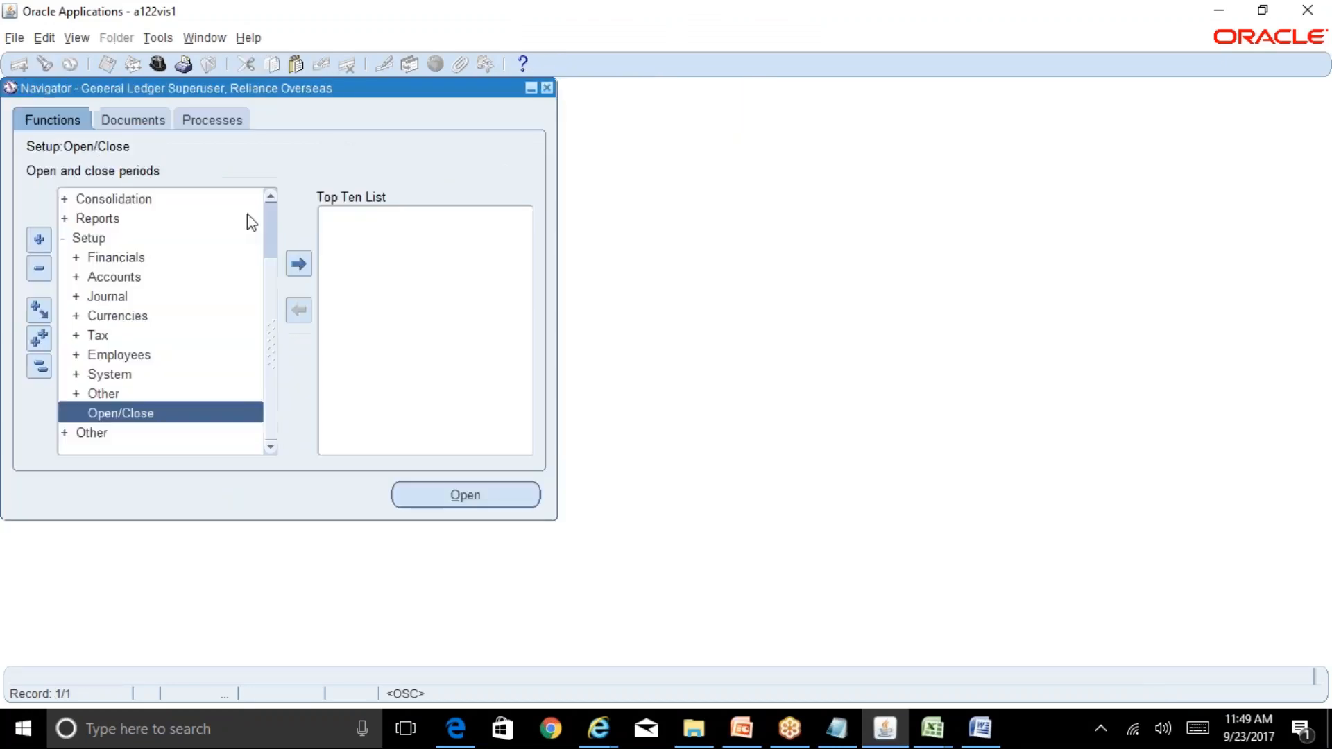
{"action": "scroll", "coordinate": [270, 215], "scroll_direction": "up", "scroll_amount": 2}
{"action": "left_click", "coordinate": [166, 201]}
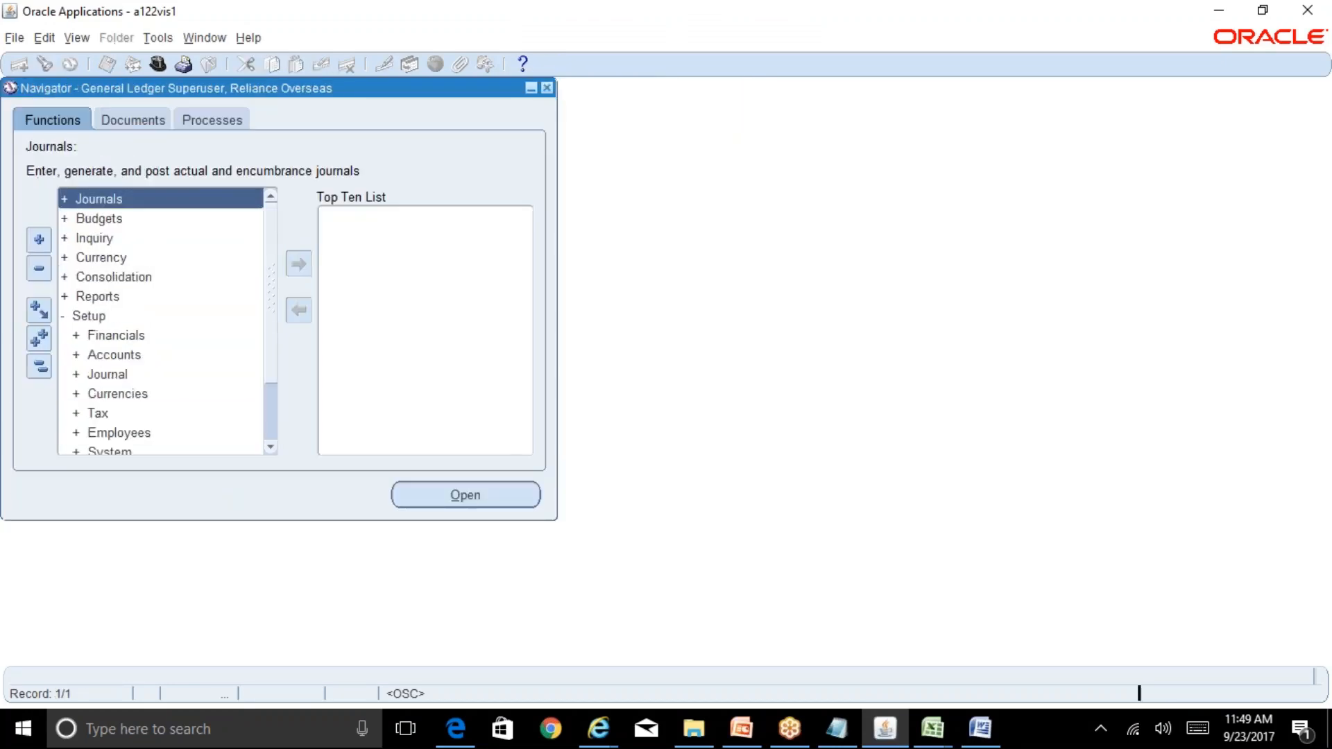
{"action": "double_click", "coordinate": [168, 200]}
{"action": "double_click", "coordinate": [172, 223]}
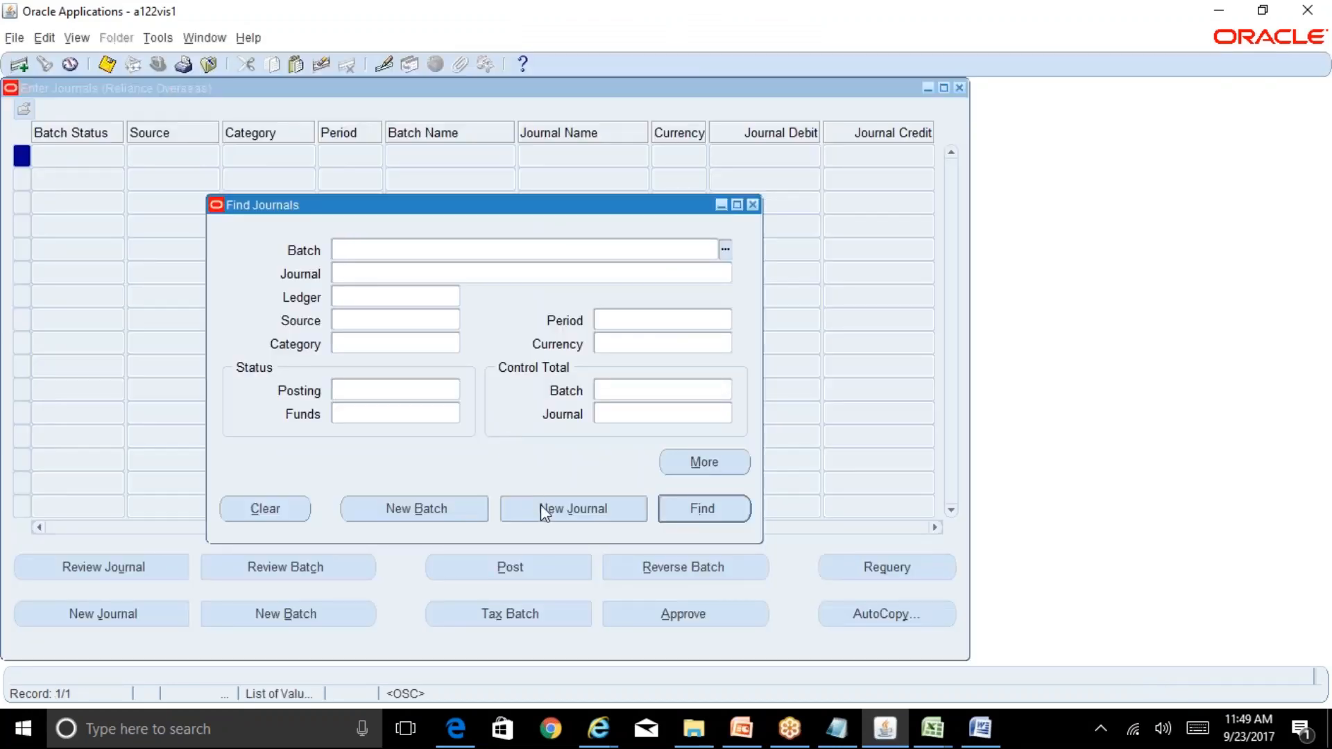
{"action": "left_click", "coordinate": [539, 506]}
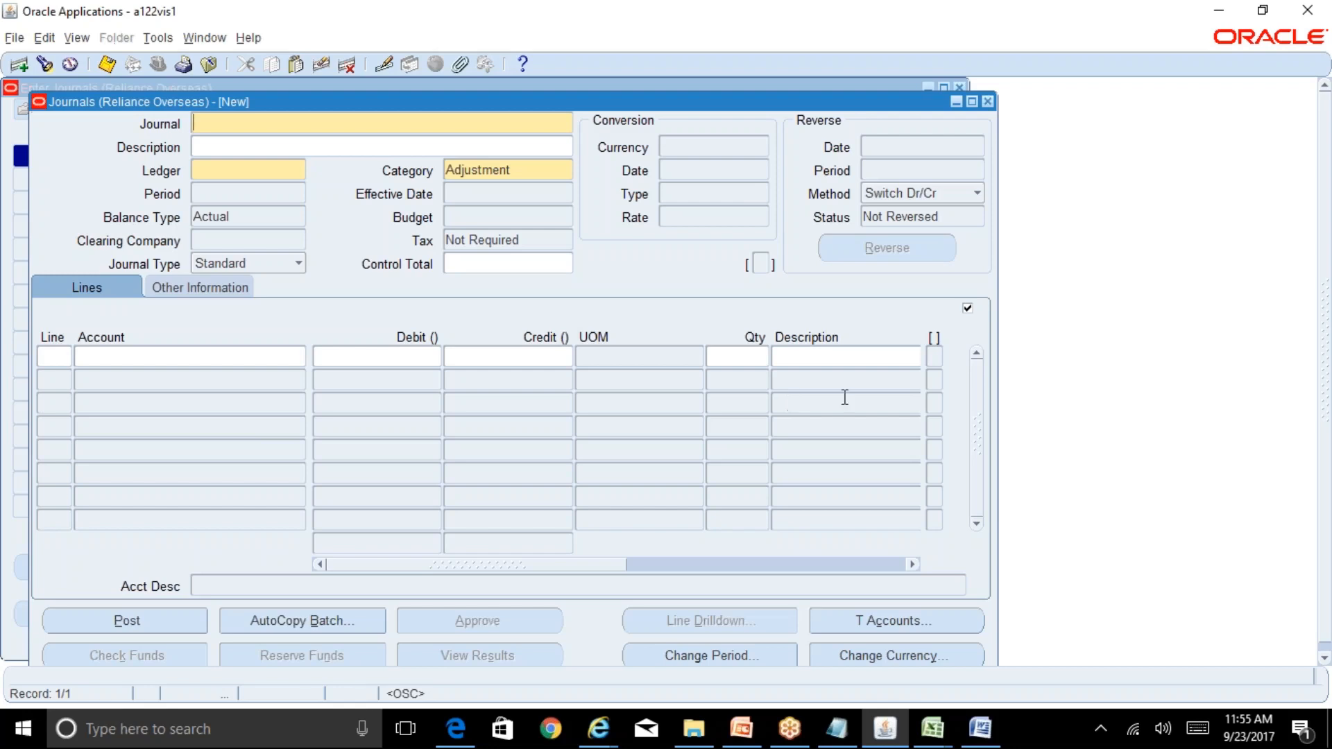
Switch to the Excel workbook R12 Table of Contents to view the list of course topics.
{"action": "mouse_move", "coordinate": [957, 709]}
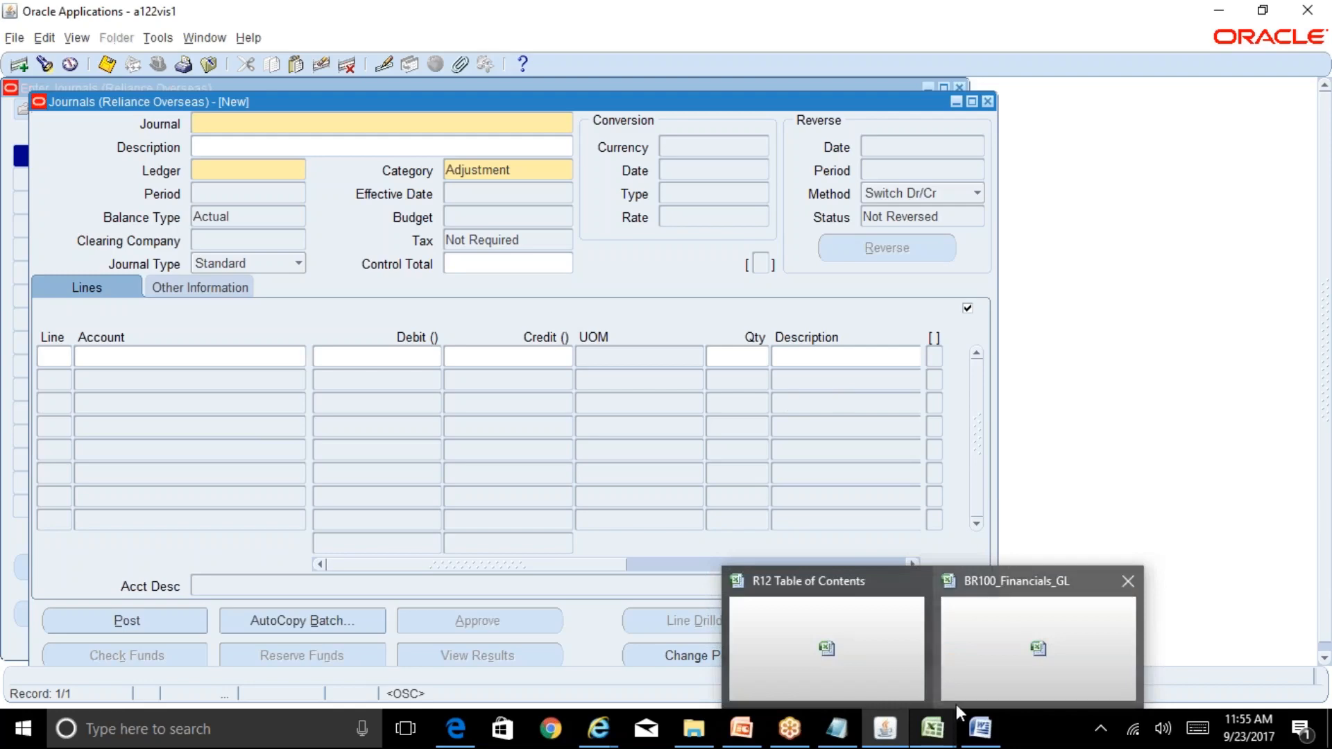
{"action": "left_click", "coordinate": [843, 660]}
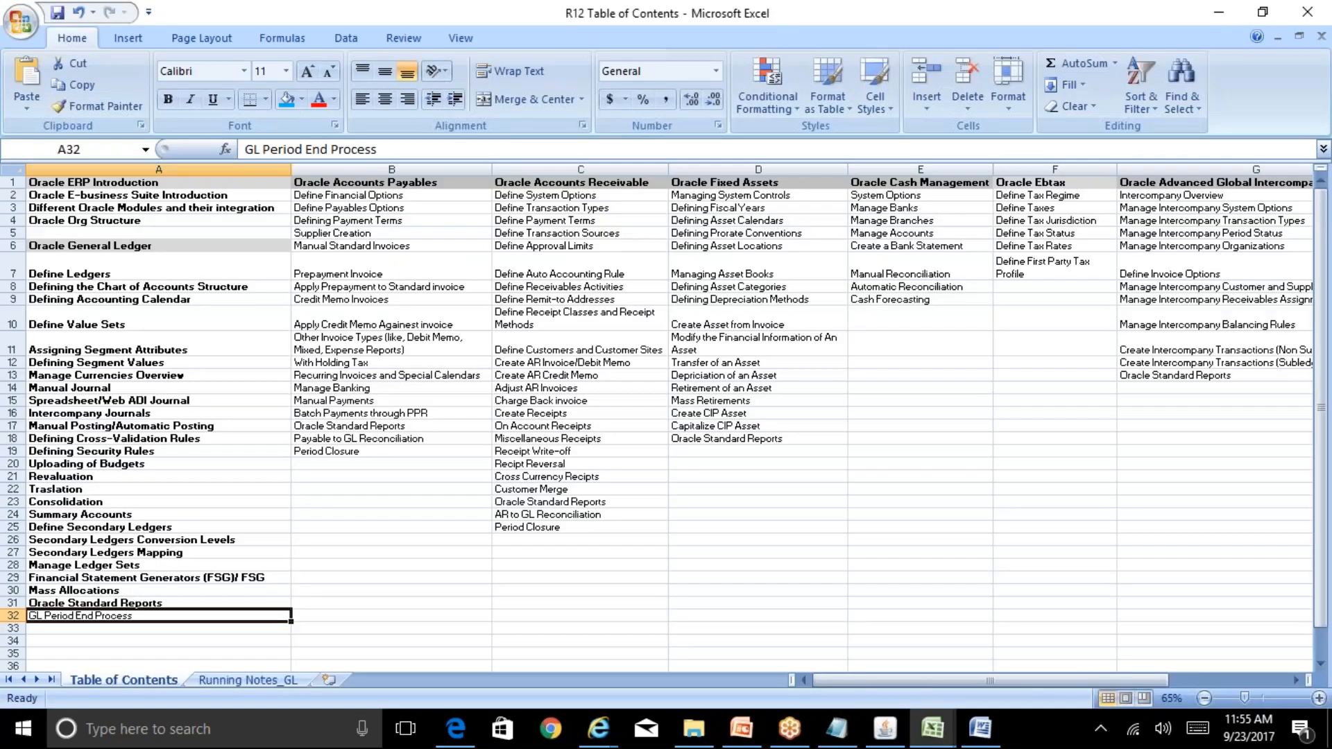